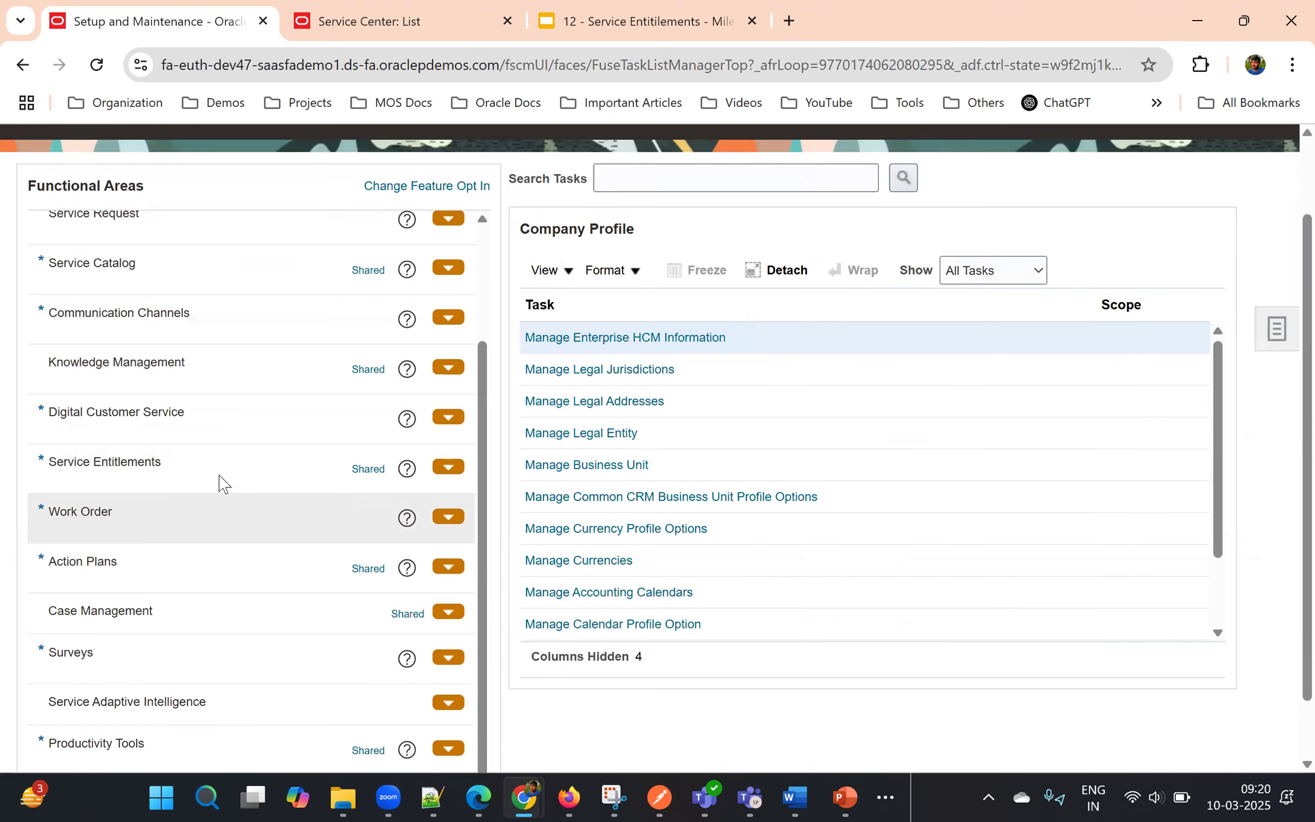
# - Select the Service Entitlements functional area and open its features for editing in the Service opt-in settings
pyautogui.click(213, 460)
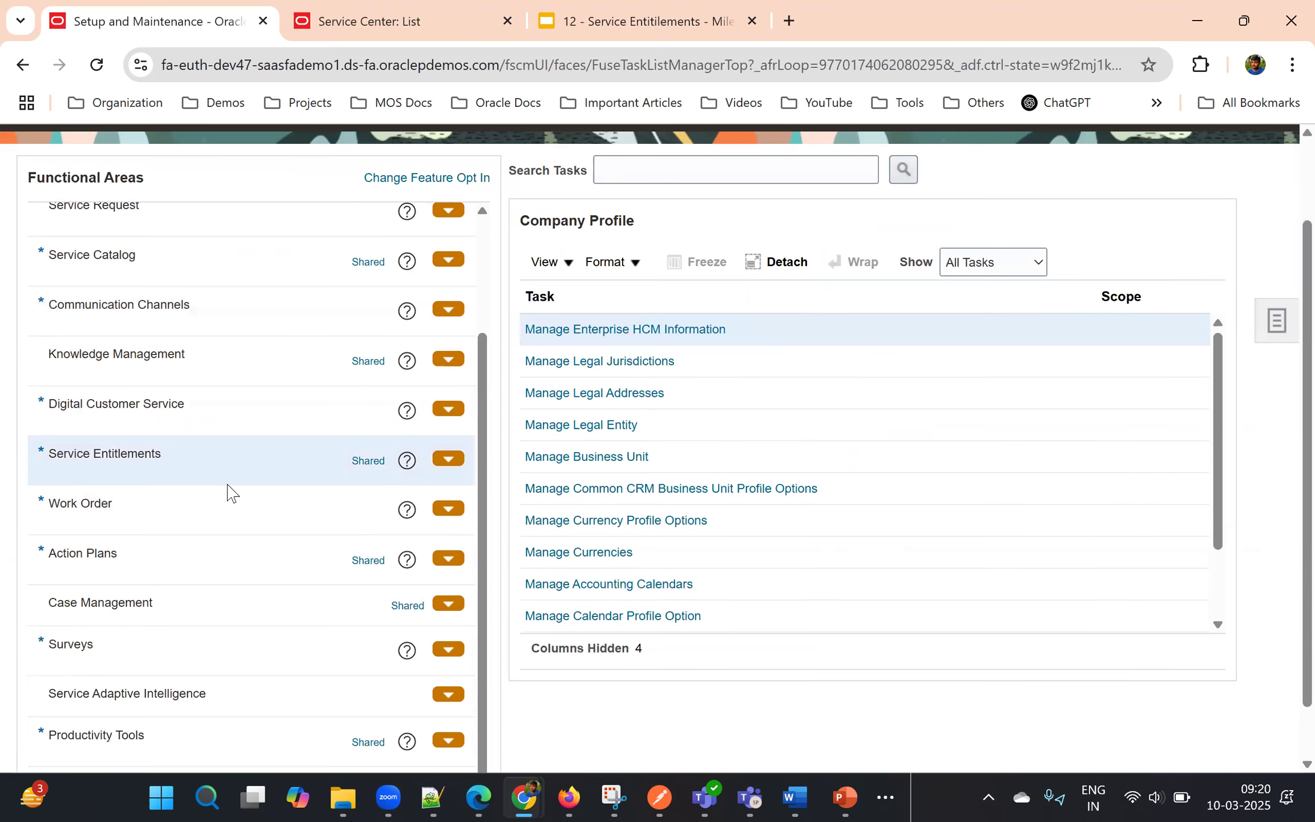
pyautogui.scroll(2, 571, 511)
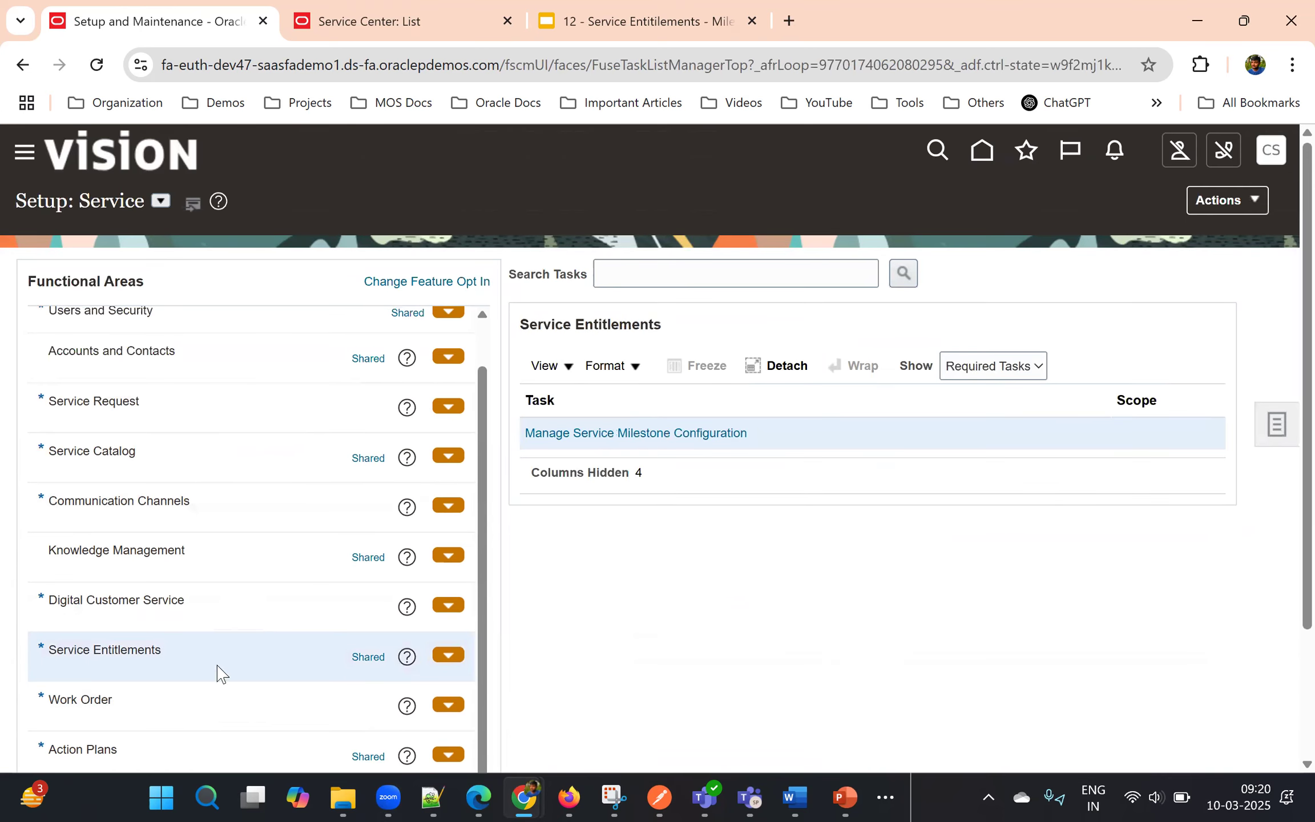
pyautogui.click(414, 282)
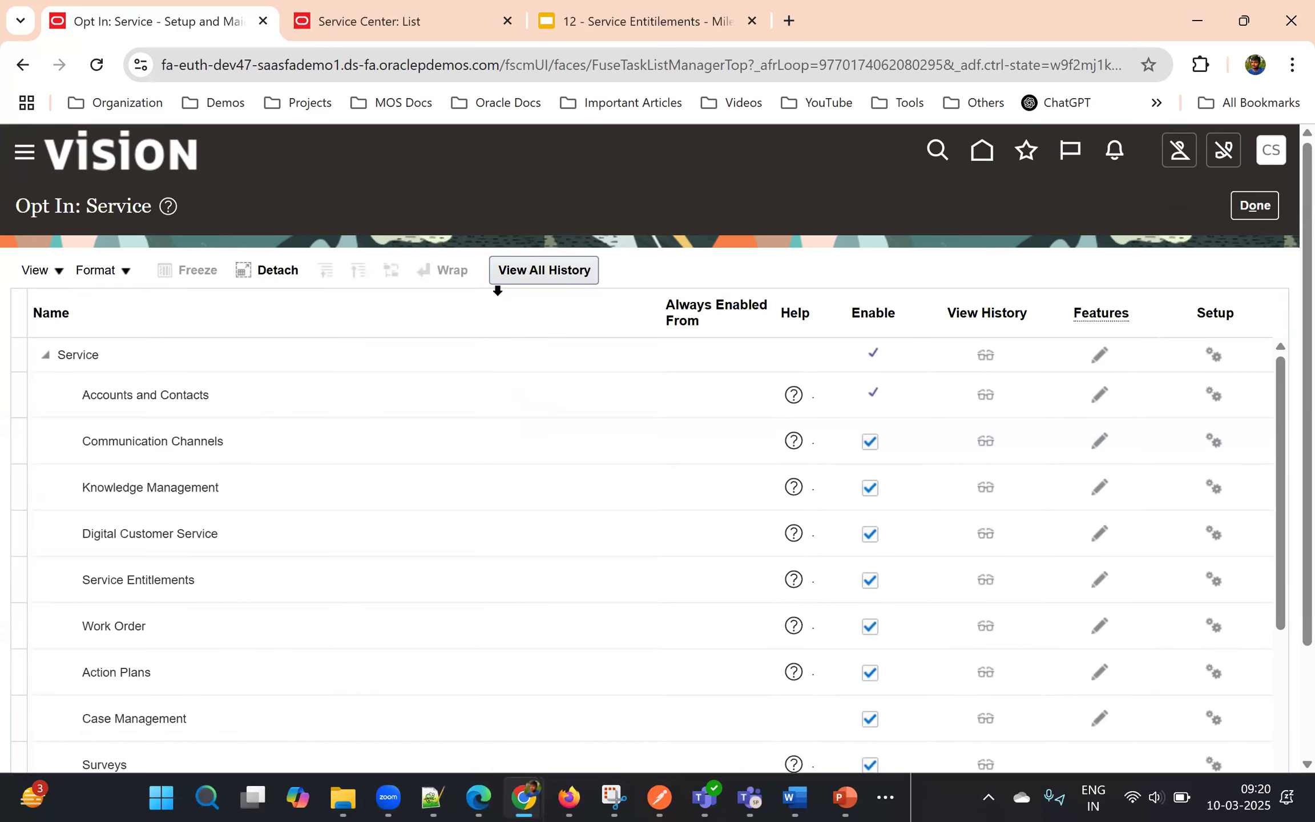
pyautogui.scroll(-1, 610, 545)
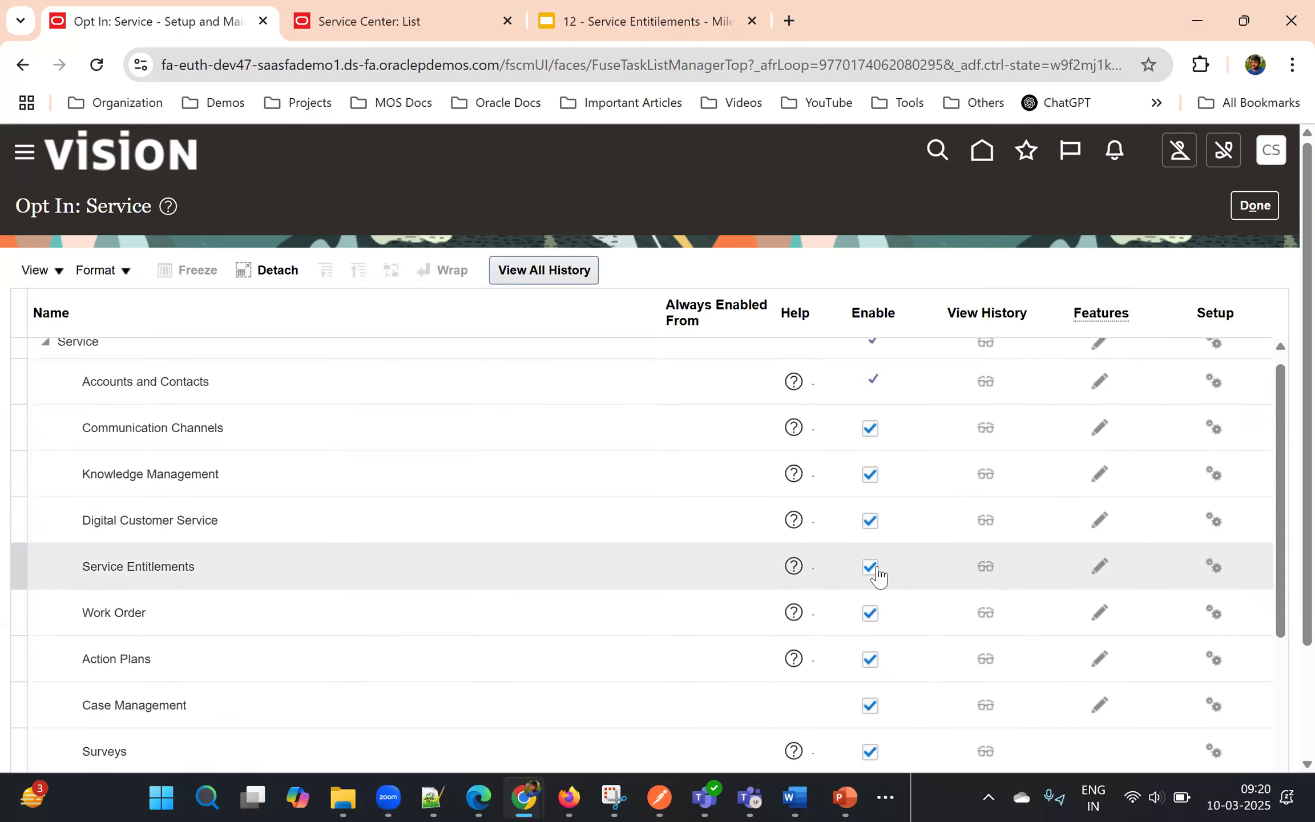
pyautogui.click(1099, 567)
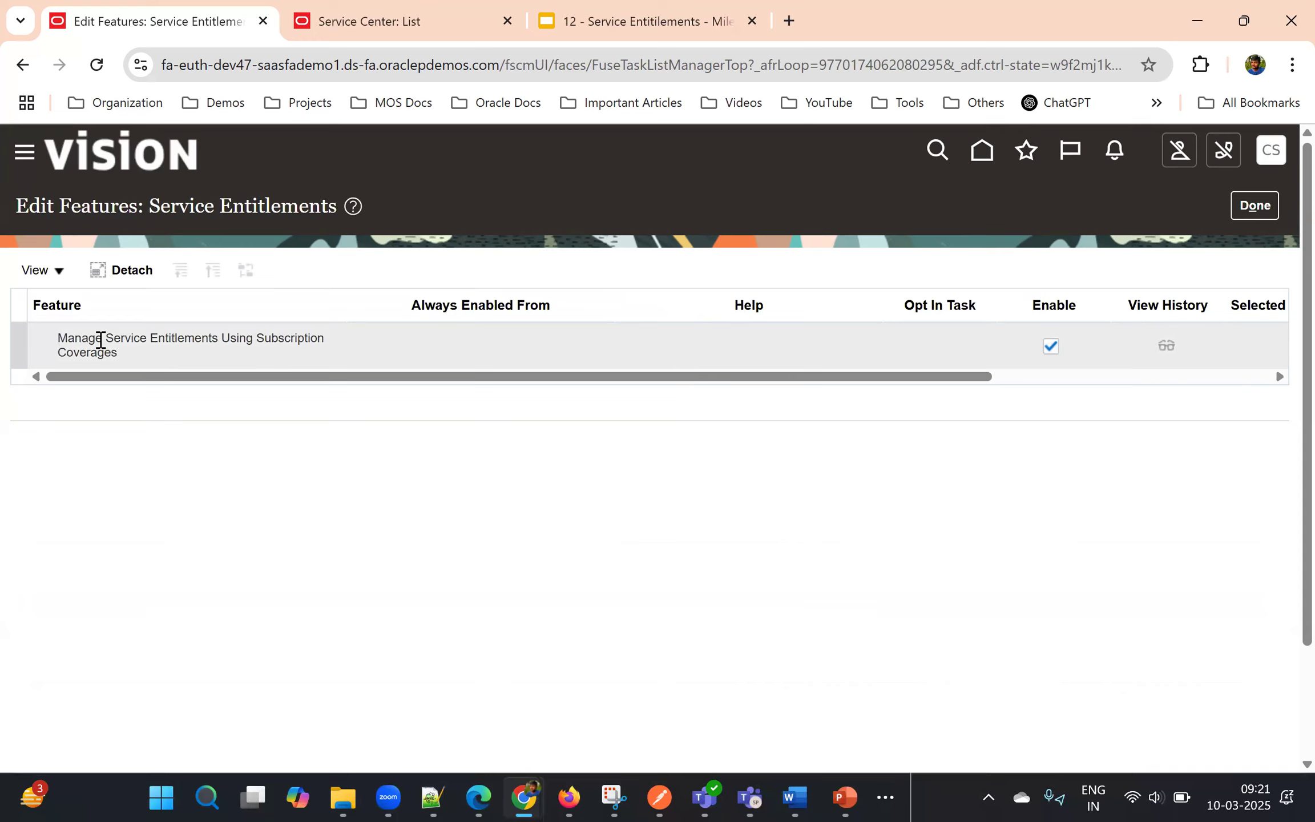
# - Check the enablement of Manage Service Entitlements Using Subscription Coverages, and return to the Service setup page
pyautogui.tripleClick(278, 341)
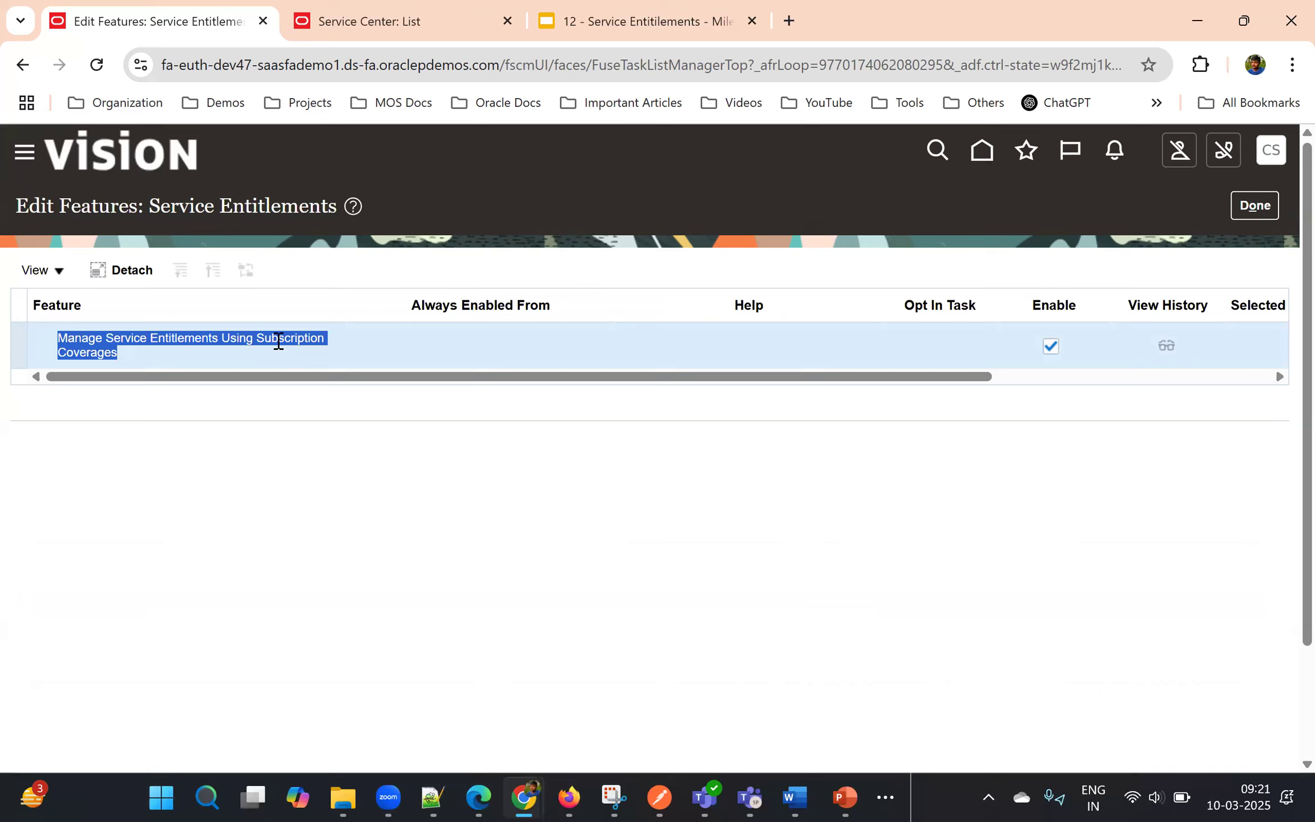
pyautogui.tripleClick(278, 341)
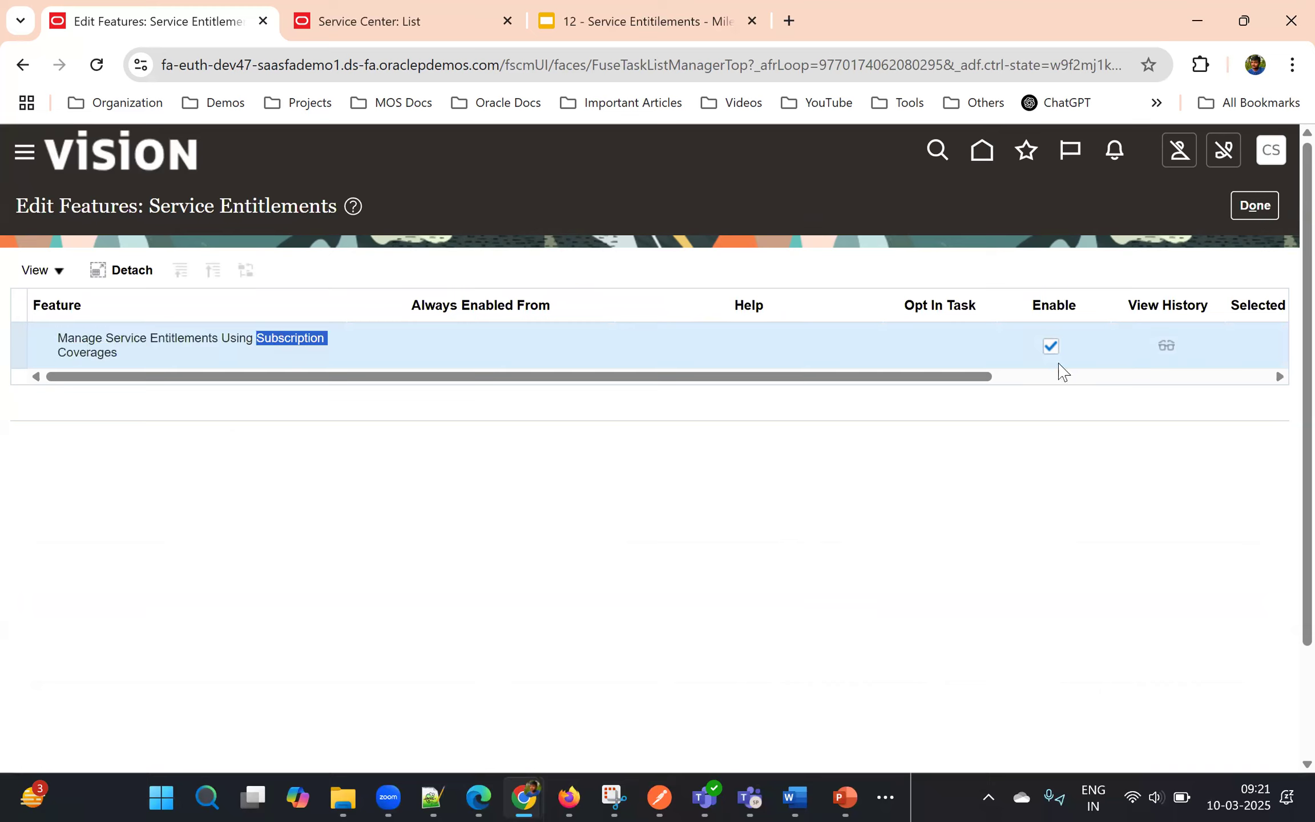
pyautogui.click(1258, 206)
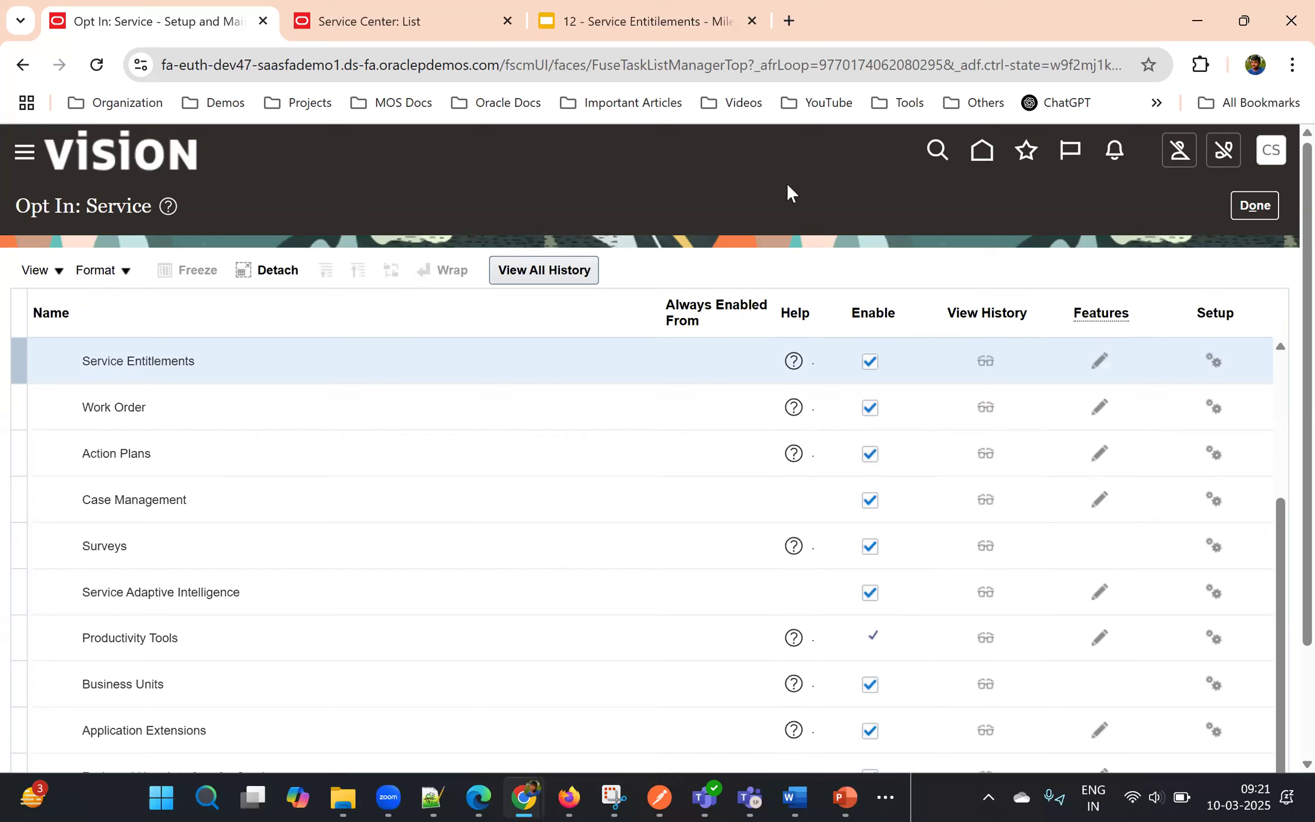
pyautogui.click(1255, 206)
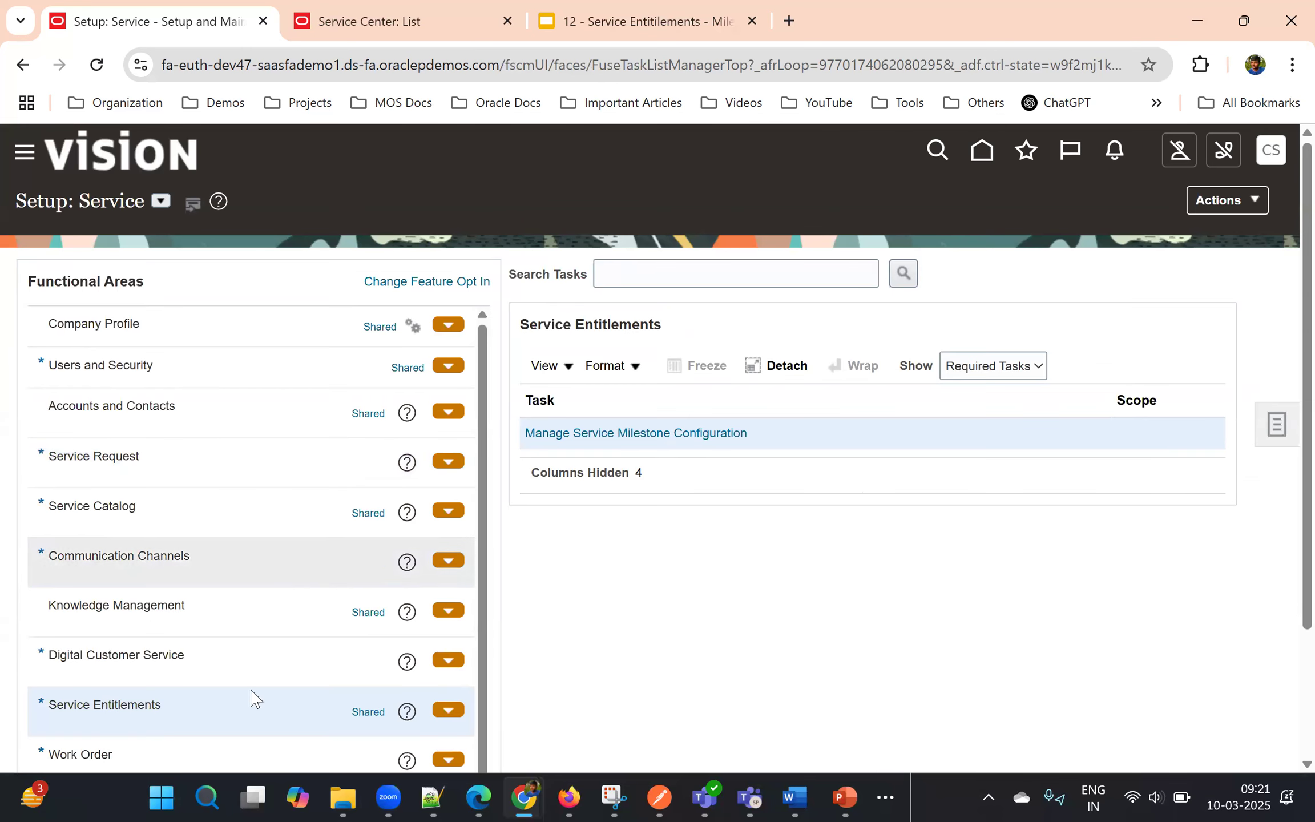
# - Open the Manage Service Milestone Configuration task and examine the milestones of Supremo US Business Unit
pyautogui.click(620, 435)
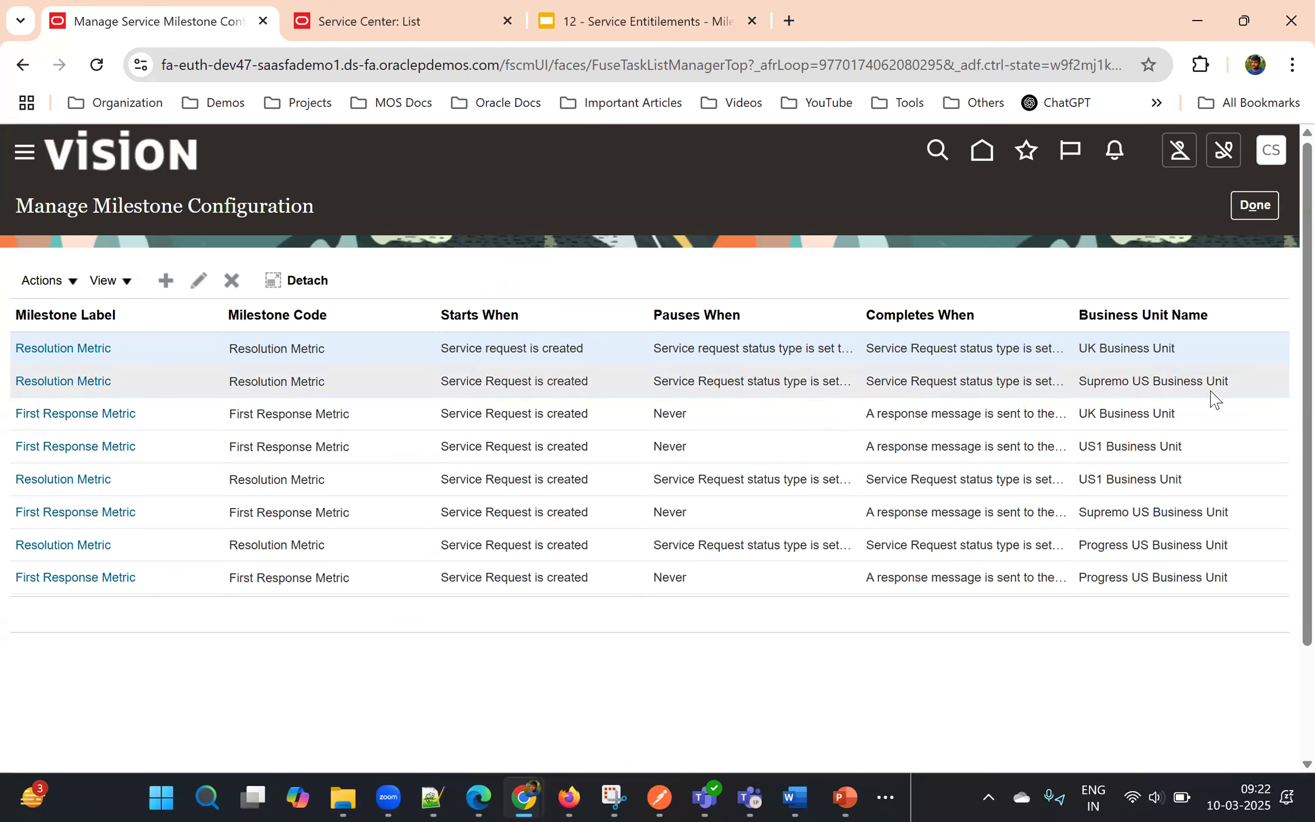
pyautogui.tripleClick(1182, 377)
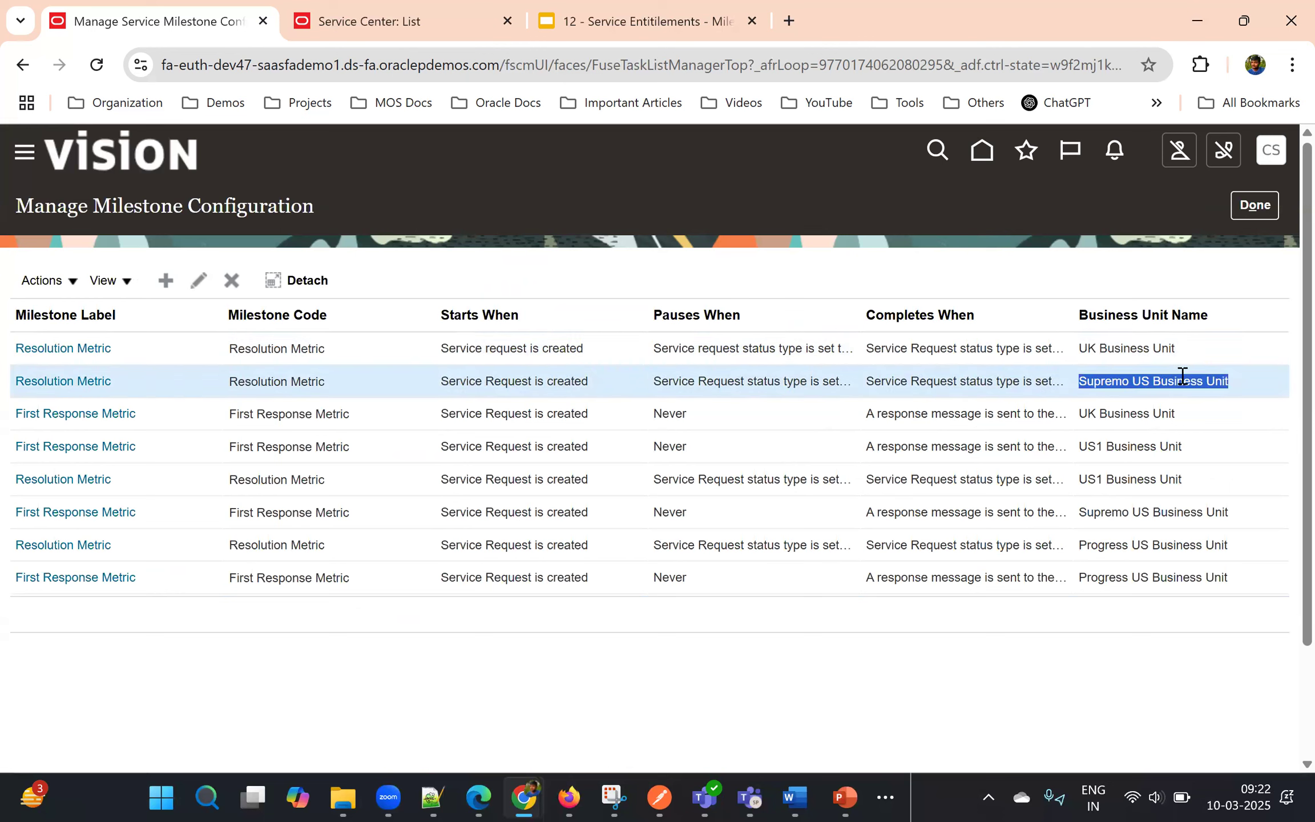
pyautogui.click(1055, 519)
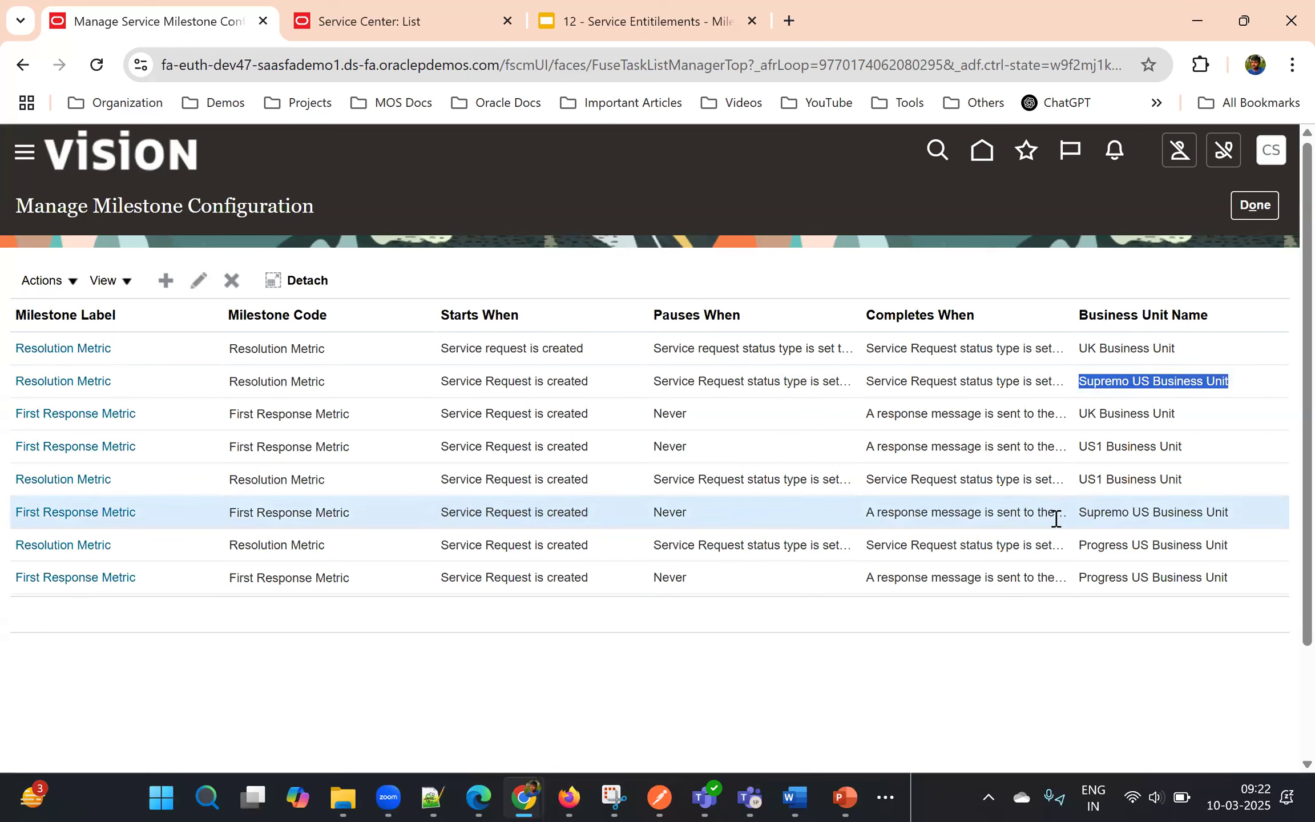
pyautogui.tripleClick(1055, 518)
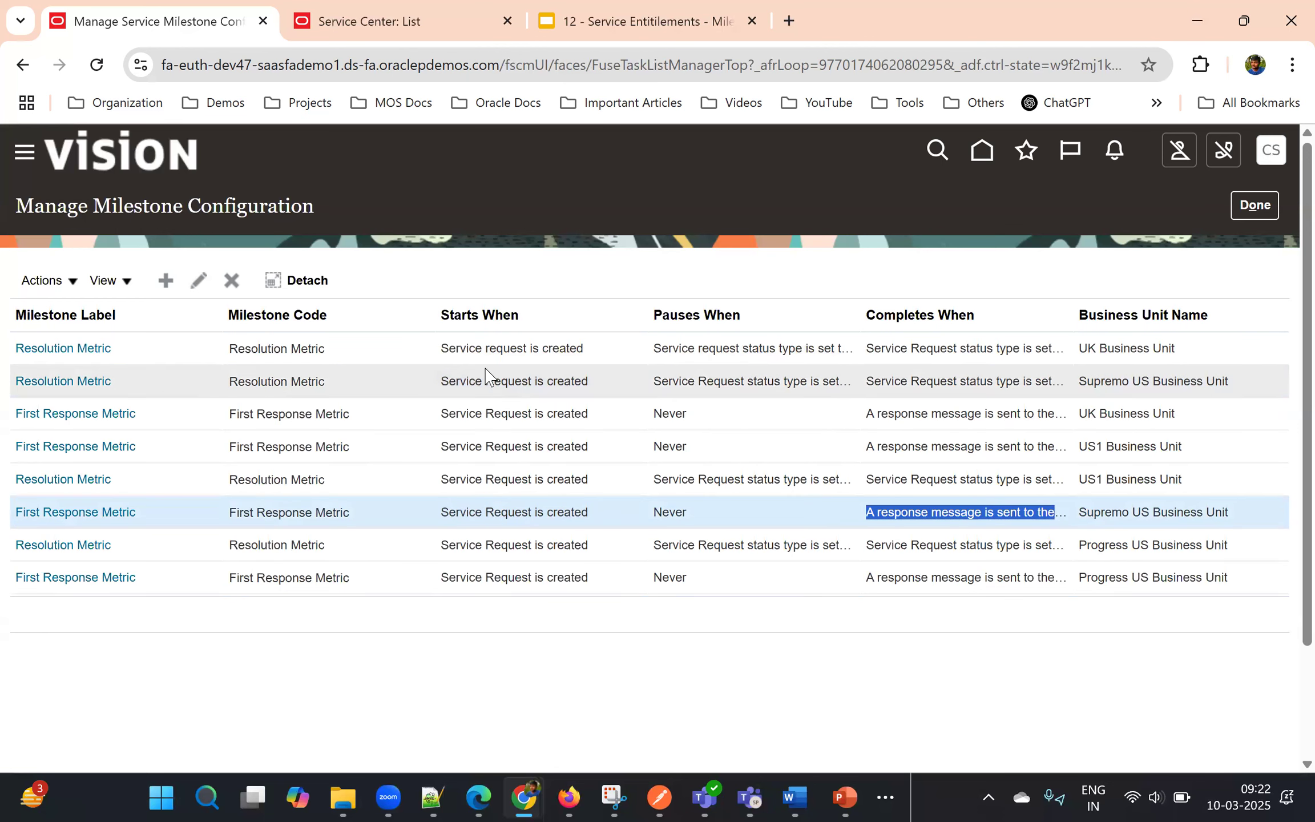
# - View the First Response Metric configuration for Supremo US Business Unit and leave it without saving
pyautogui.click(78, 517)
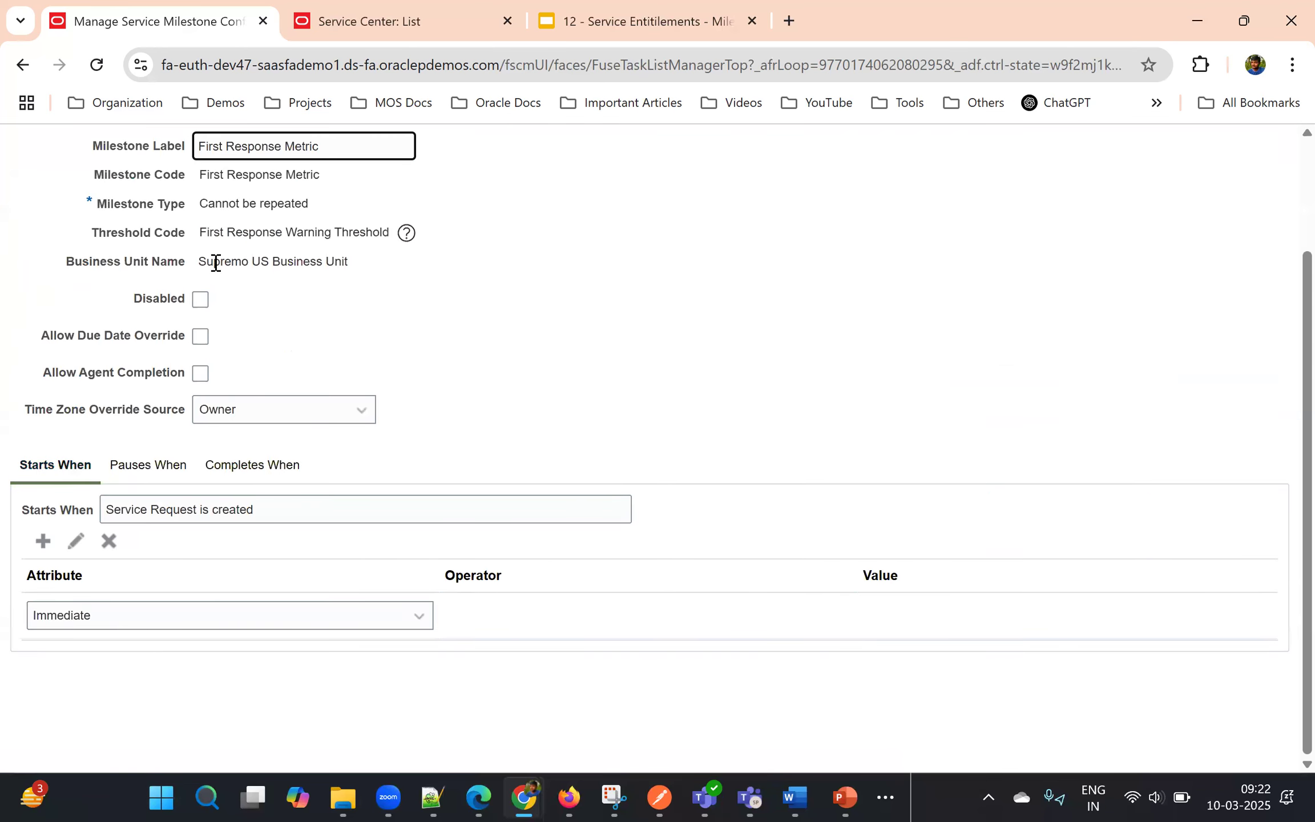
pyautogui.scroll(3, 494, 333)
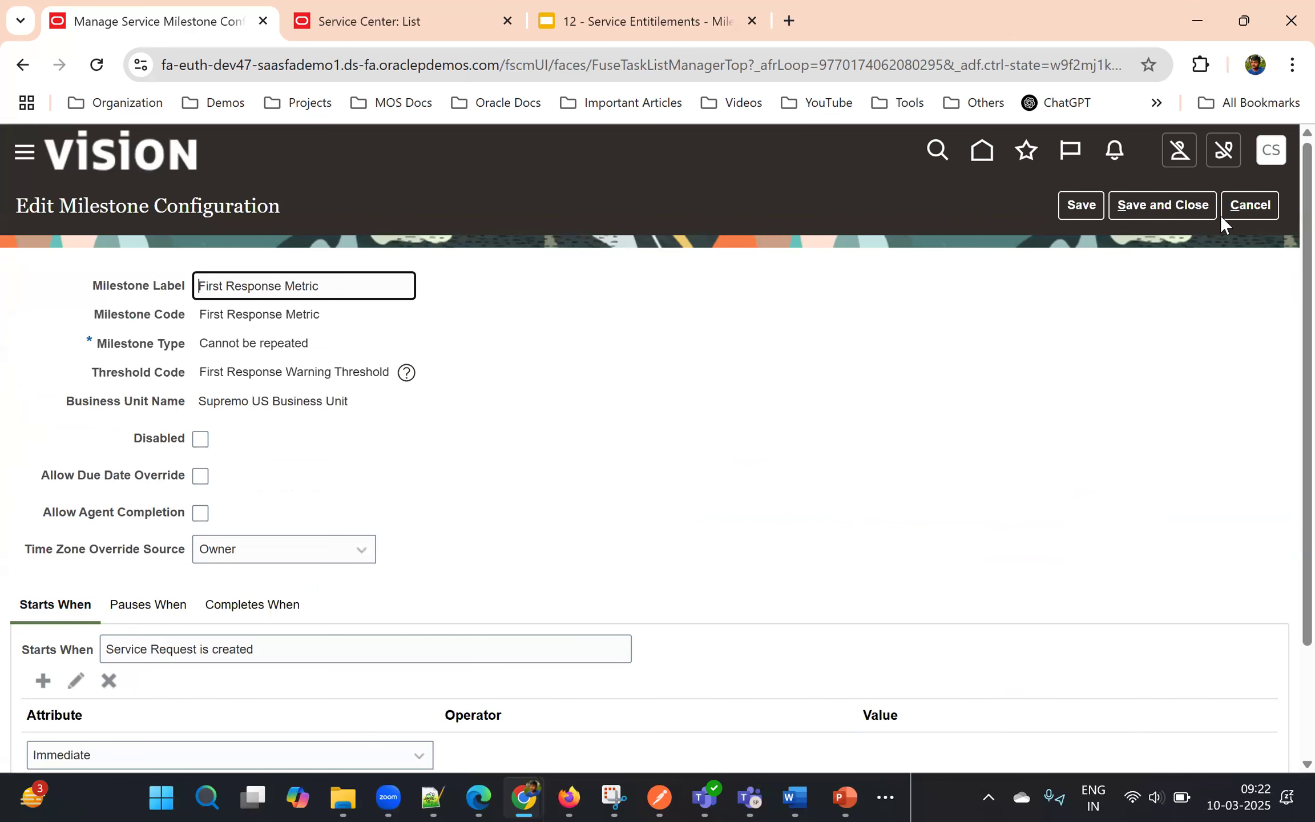
pyautogui.click(1259, 204)
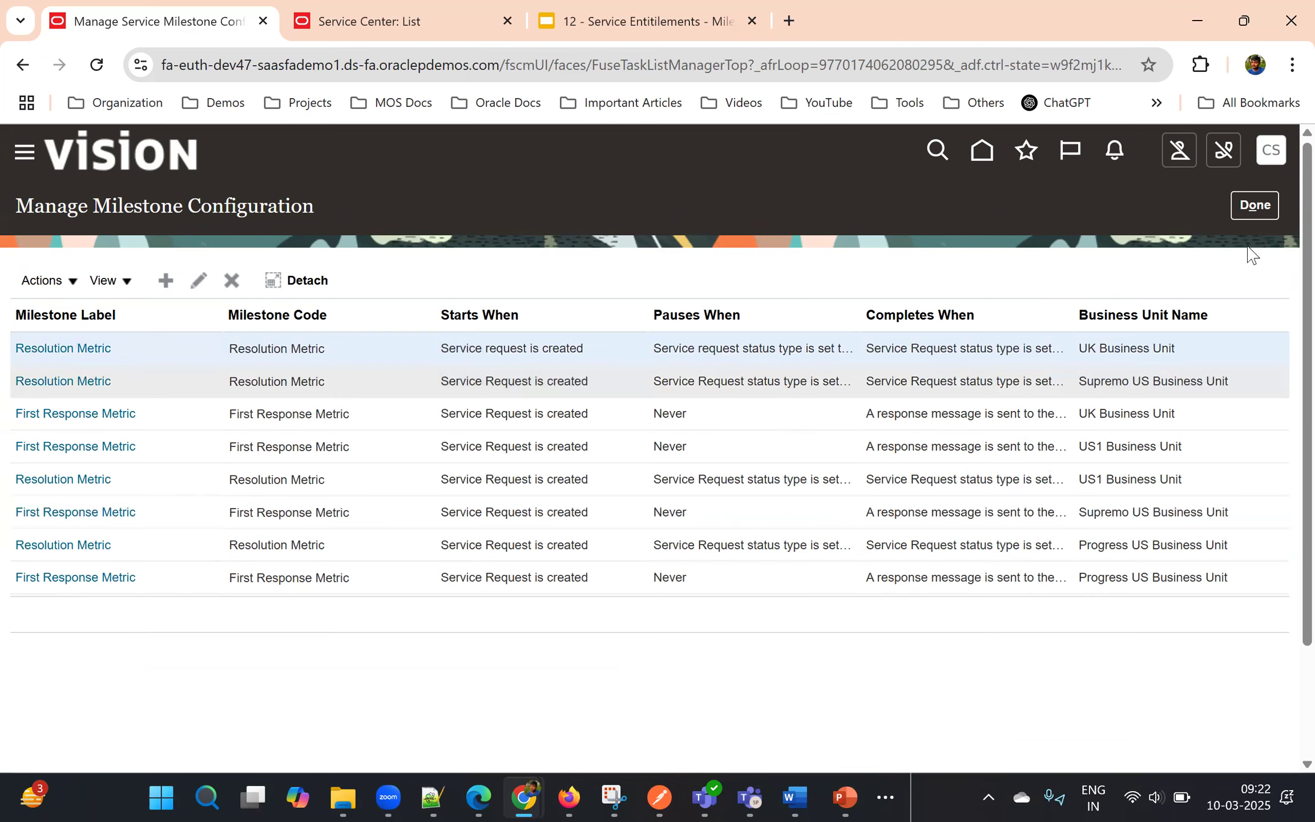
# - Start a new milestone configuration and view the business units that can be assigned to it
pyautogui.click(164, 281)
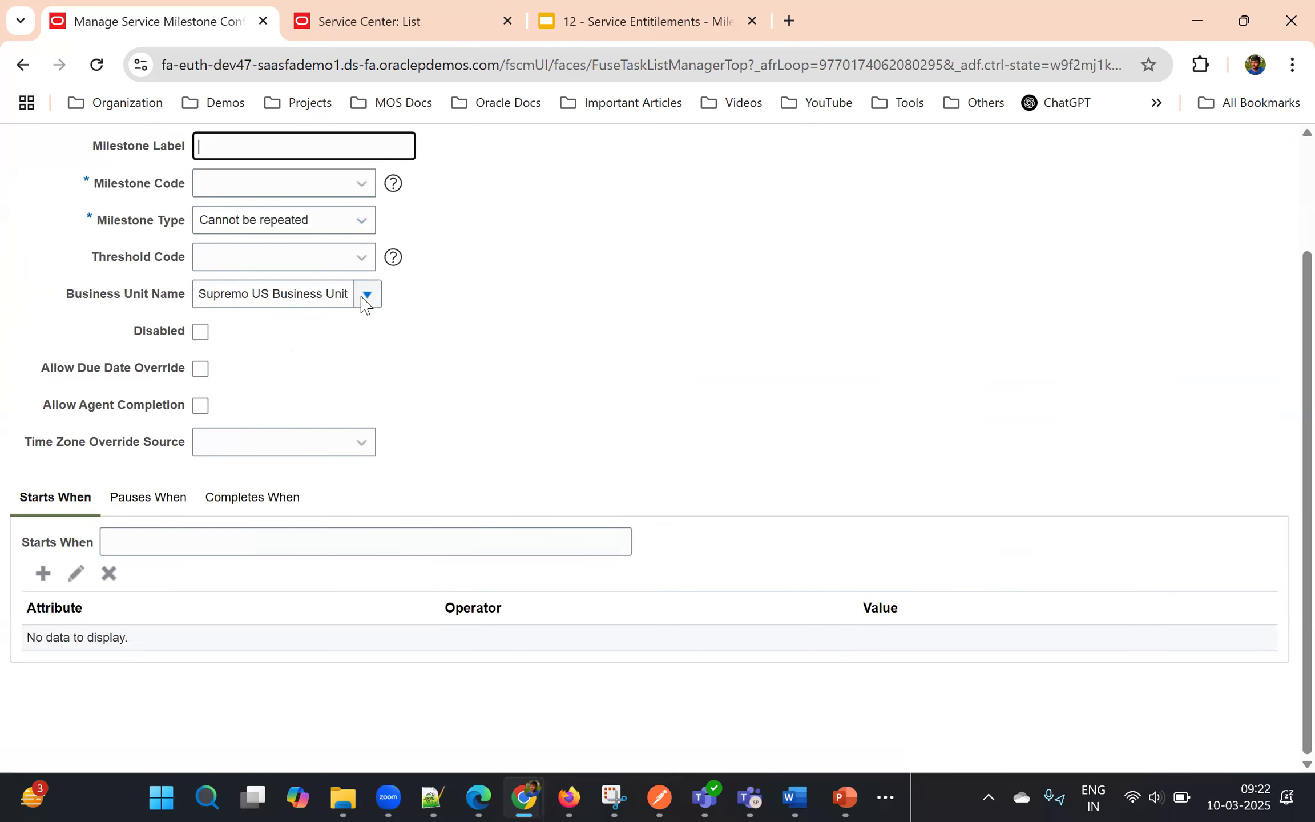
pyautogui.click(366, 294)
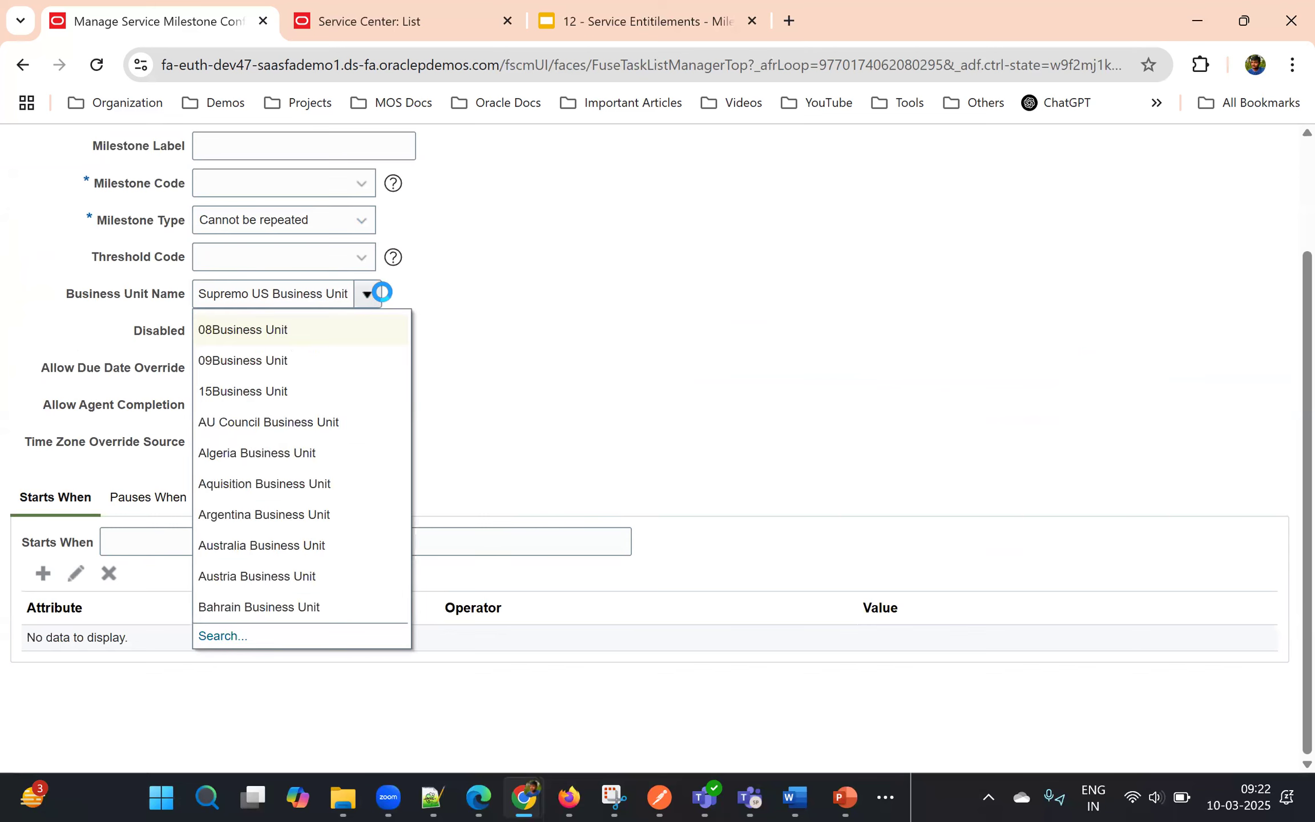
pyautogui.scroll(2, 638, 276)
pyautogui.click(619, 287)
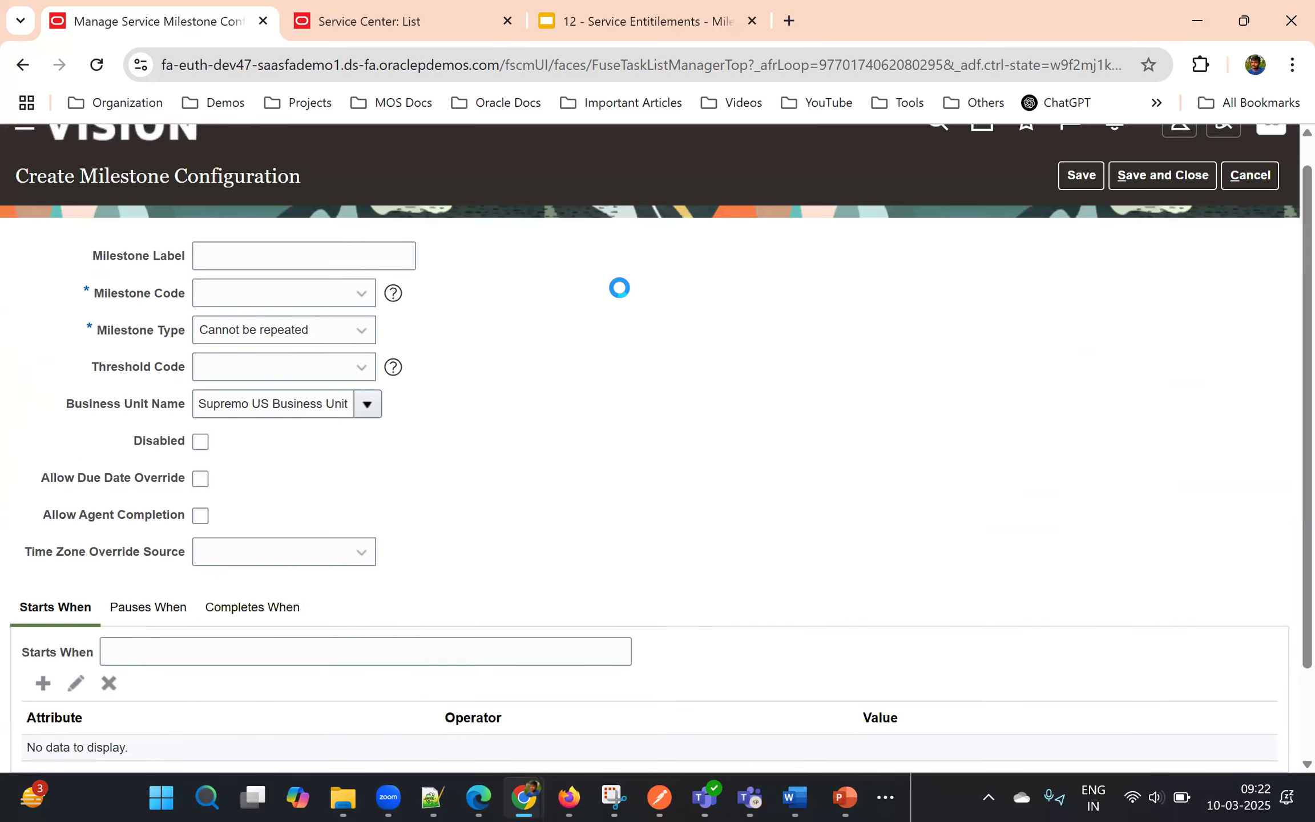
# - Review the available choices for milestone code, milestone type and threshold code without changing them
pyautogui.click(282, 252)
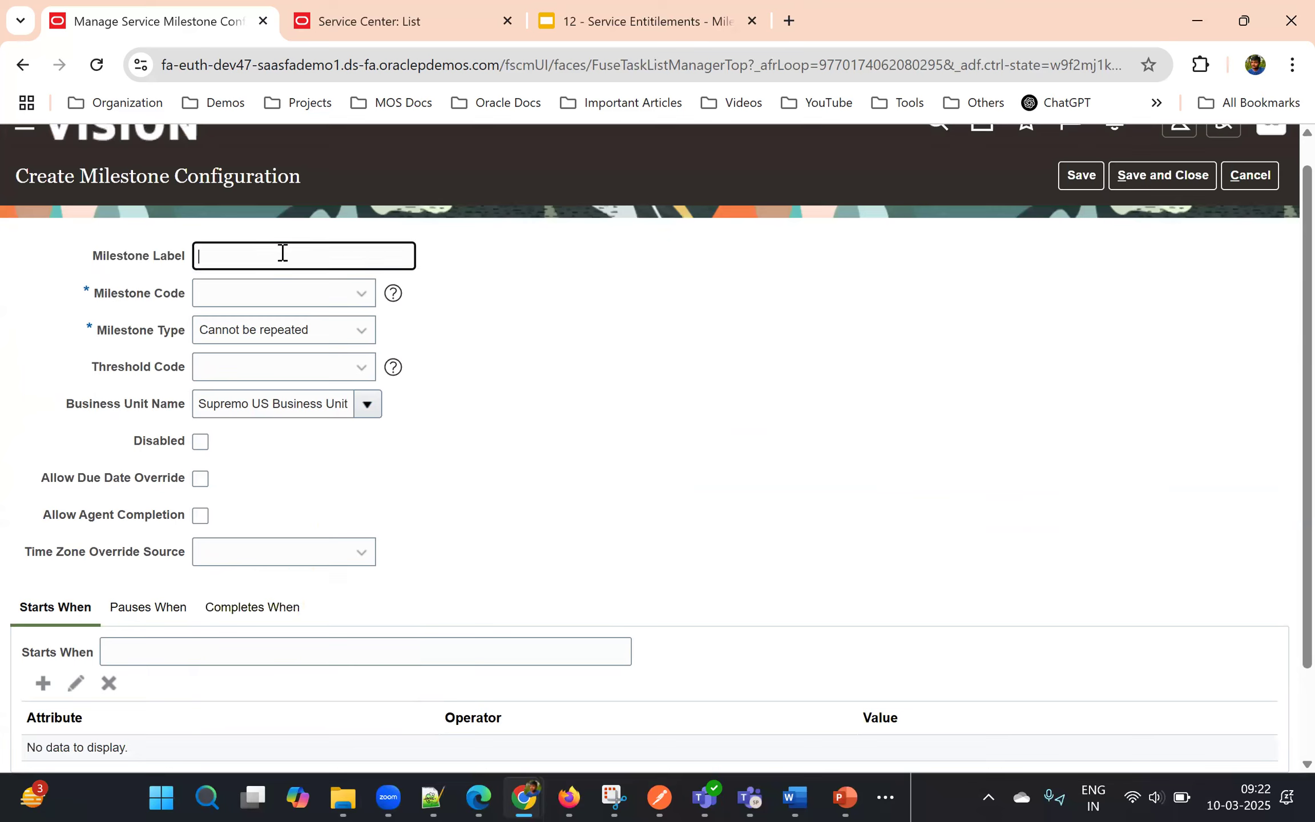
pyautogui.click(273, 295)
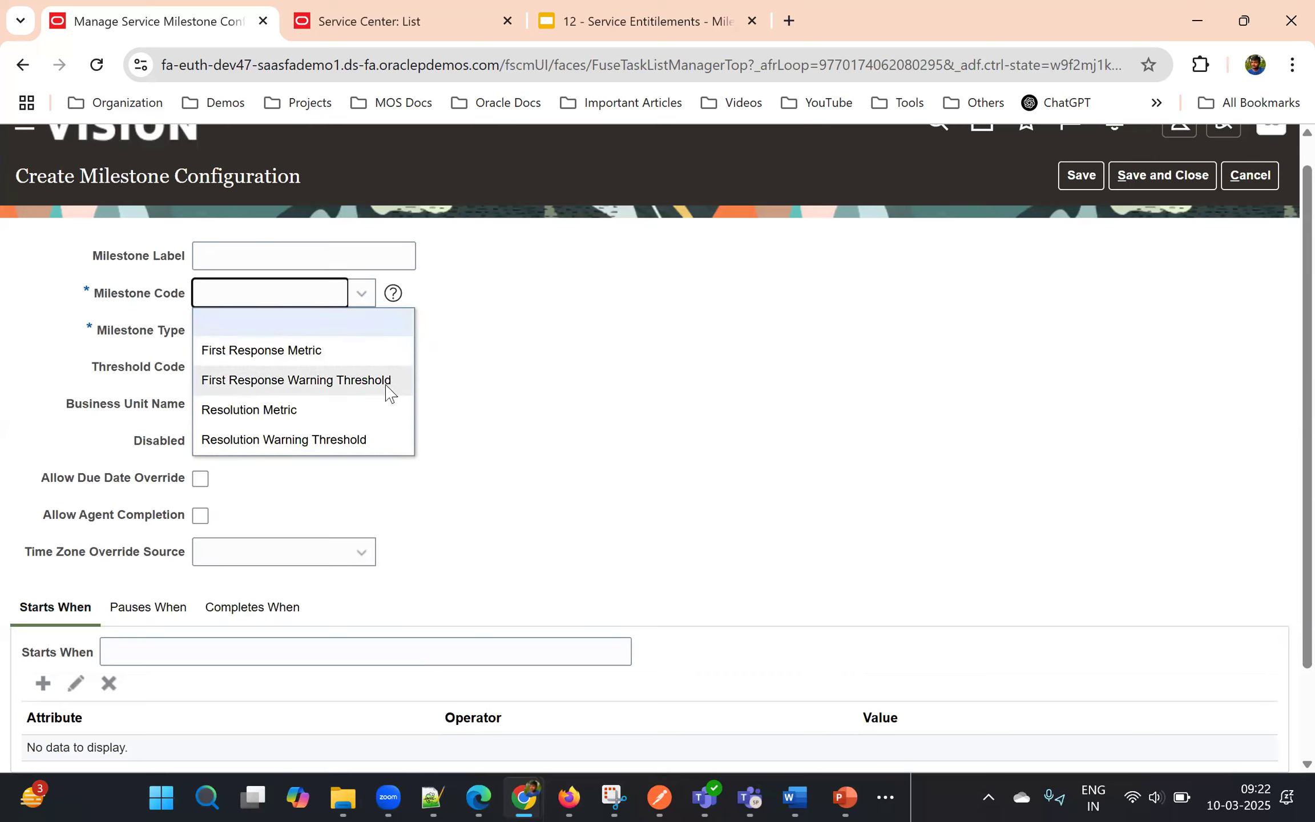
pyautogui.click(530, 415)
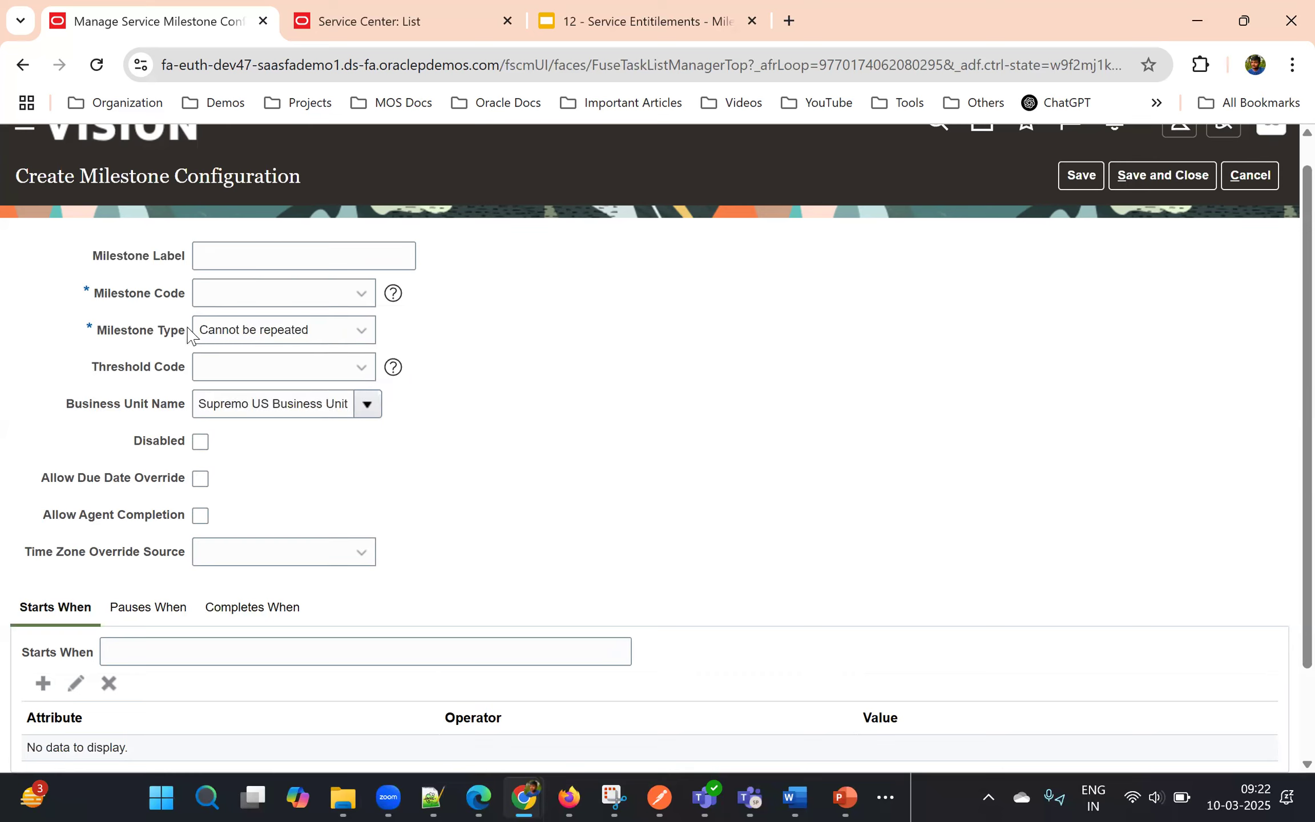
pyautogui.click(250, 329)
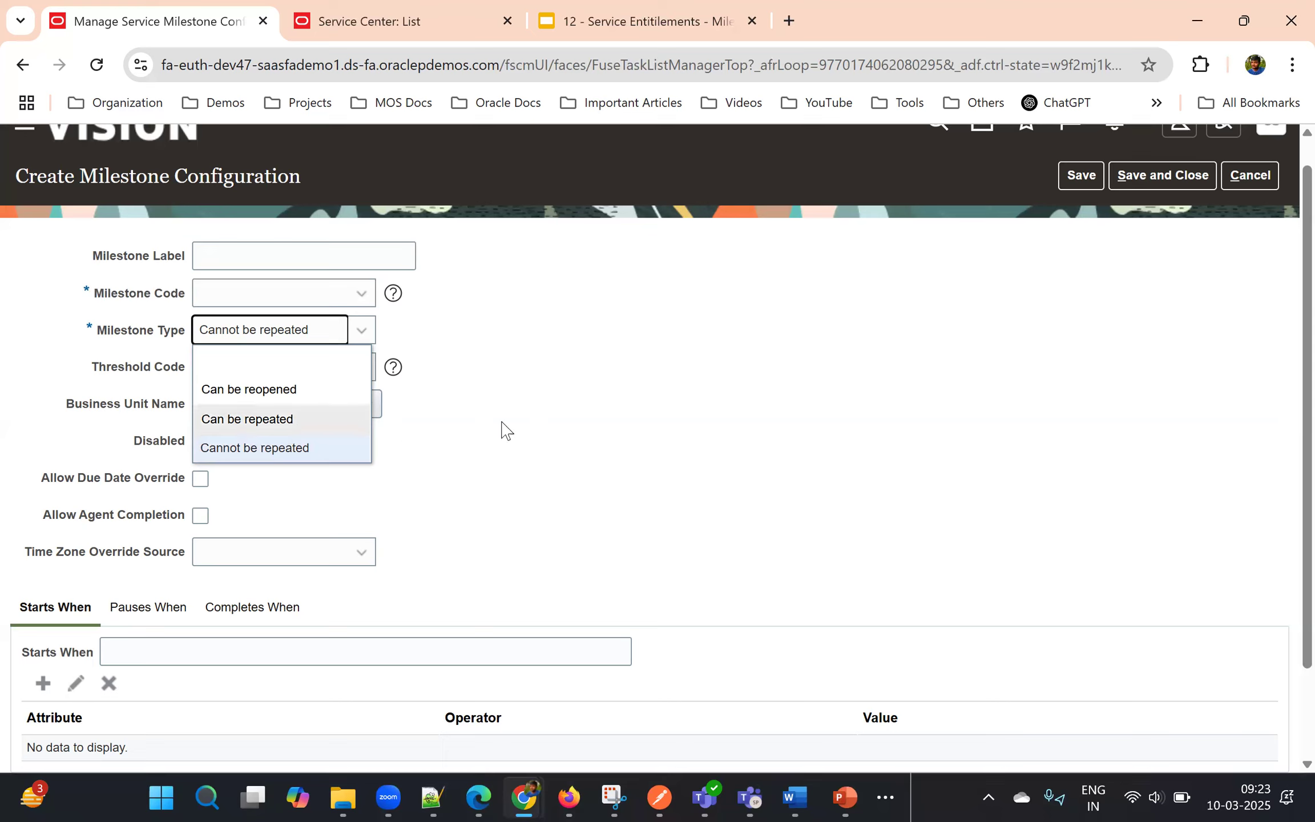
pyautogui.click(502, 432)
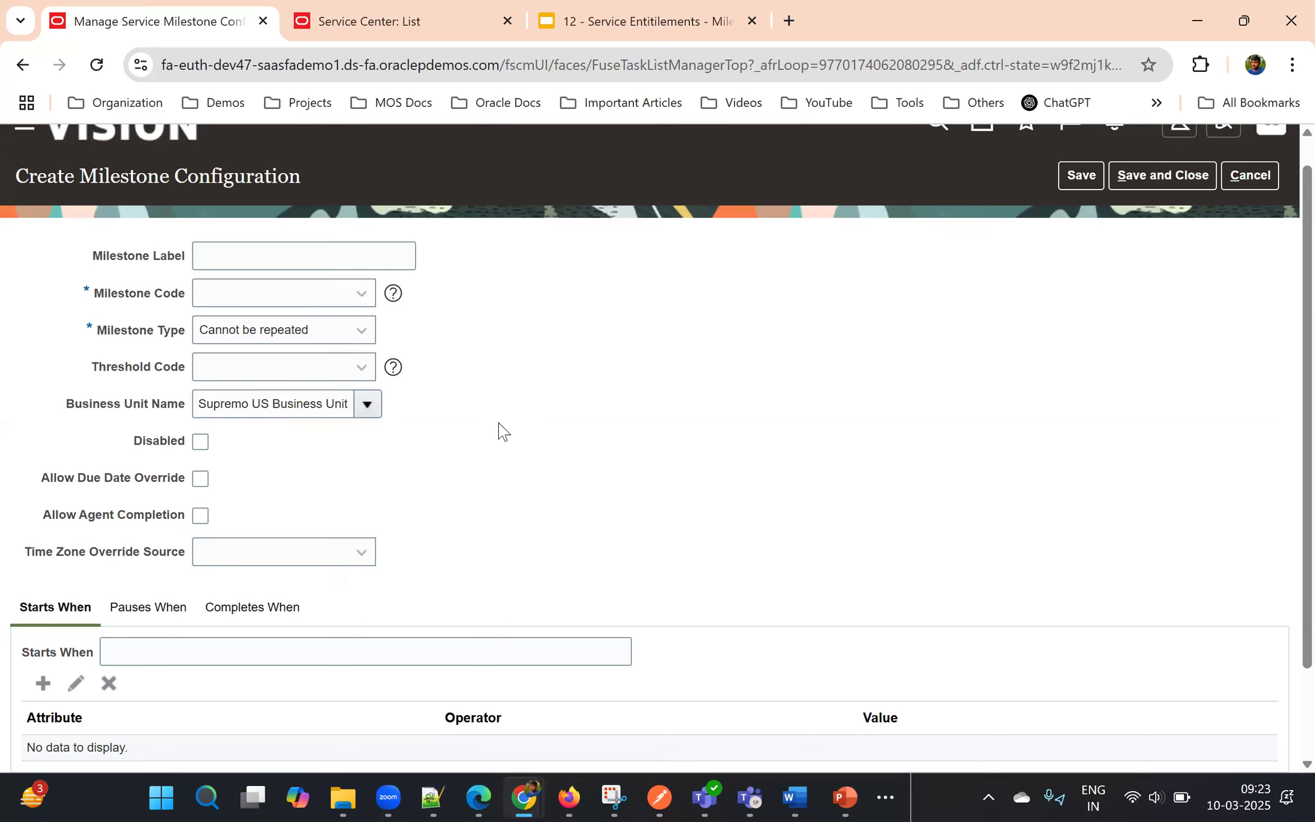
pyautogui.click(291, 368)
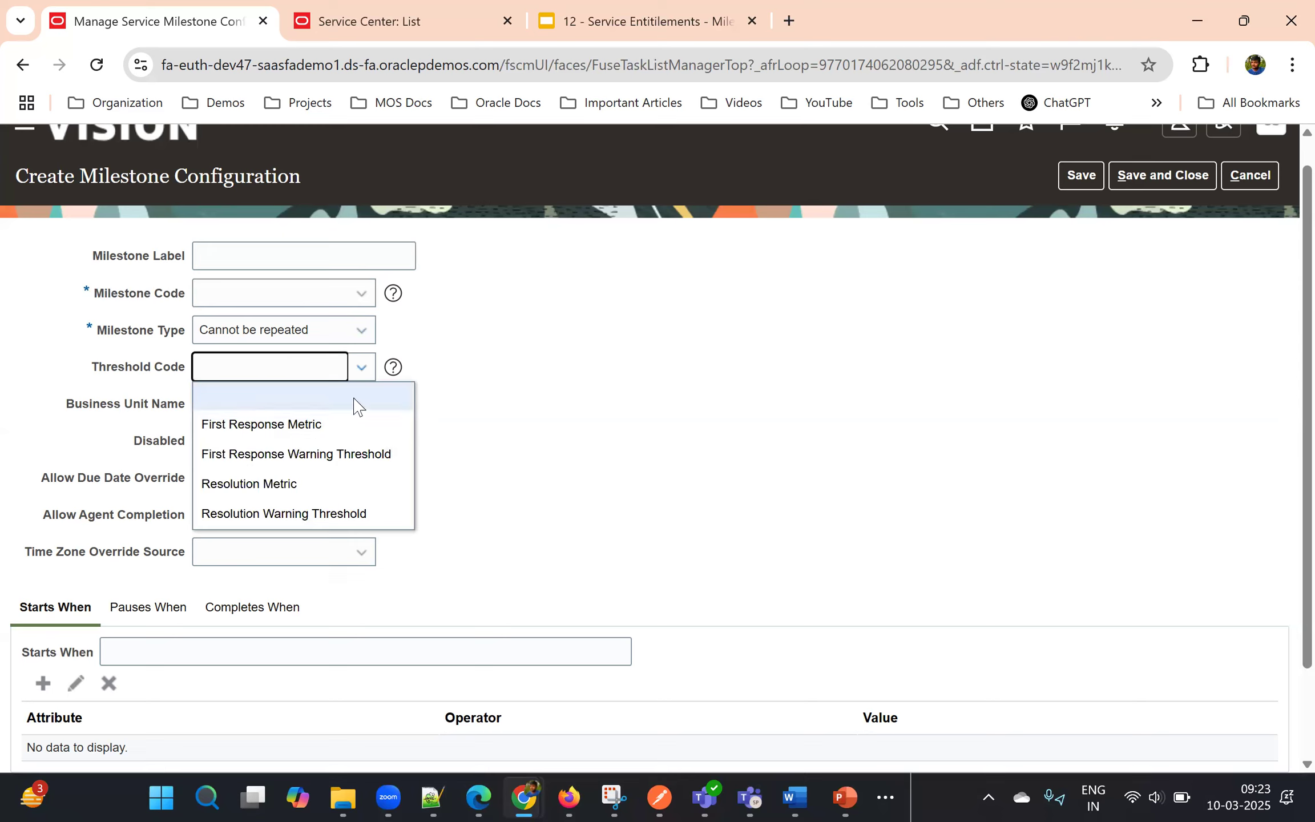
pyautogui.click(492, 436)
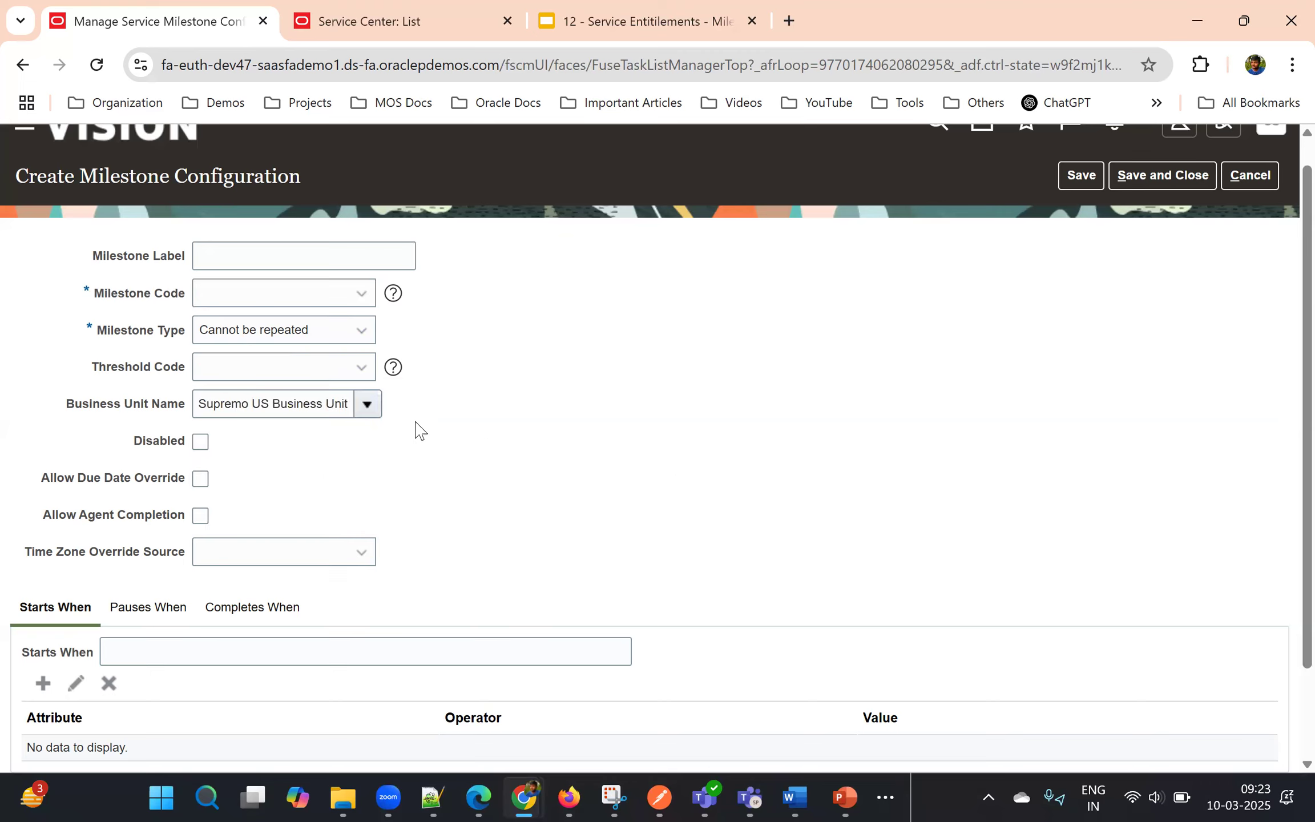
# - Switch the milestone's Disabled option on and off again
pyautogui.click(203, 445)
pyautogui.click(204, 448)
pyautogui.click(202, 448)
pyautogui.click(201, 448)
pyautogui.click(201, 448)
pyautogui.click(202, 449)
pyautogui.click(579, 472)
# - View the available time zone override sources for the milestone without selecting one
pyautogui.click(241, 562)
pyautogui.scroll(-1, 396, 537)
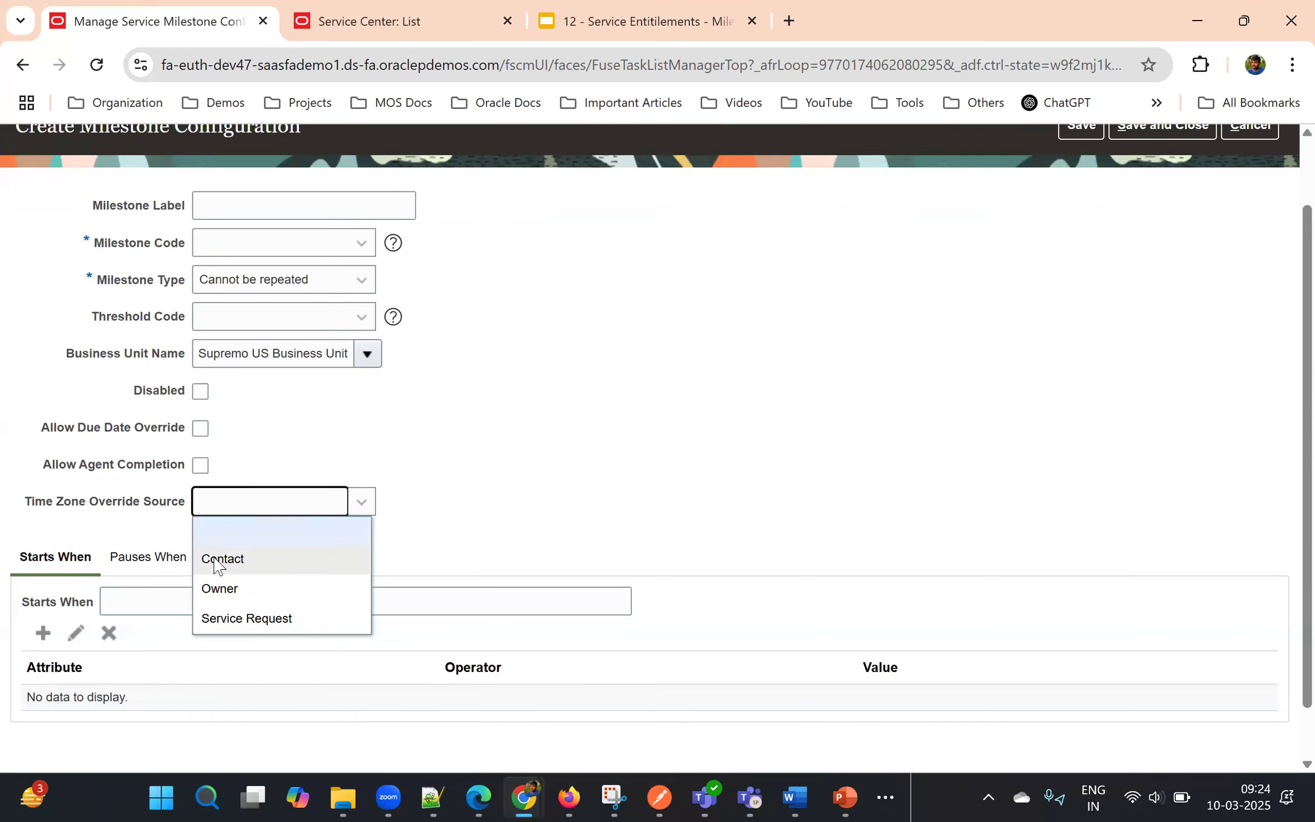
pyautogui.click(530, 462)
pyautogui.scroll(-2, 190, 543)
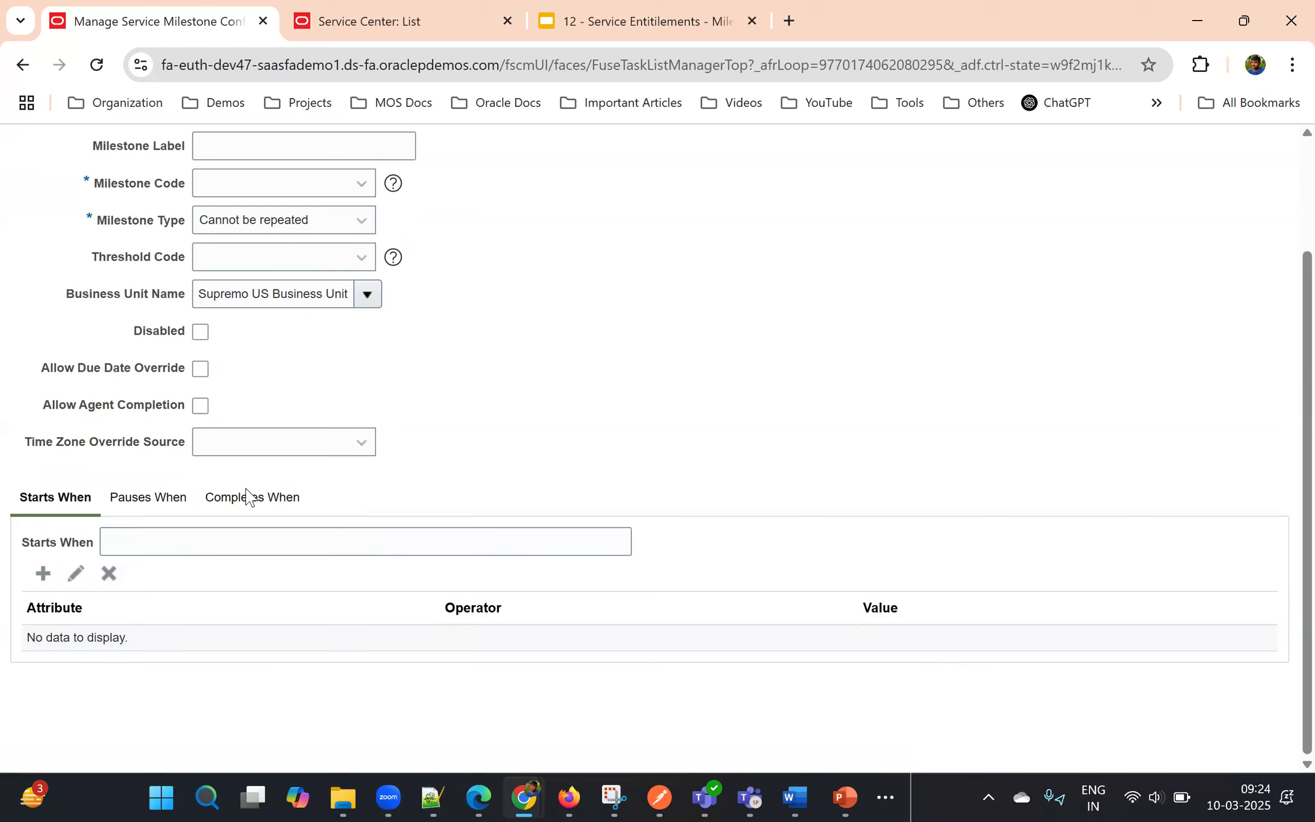
# - Add a start condition to the new milestone, browse the available attributes and choose the static condition Immediate
pyautogui.click(46, 575)
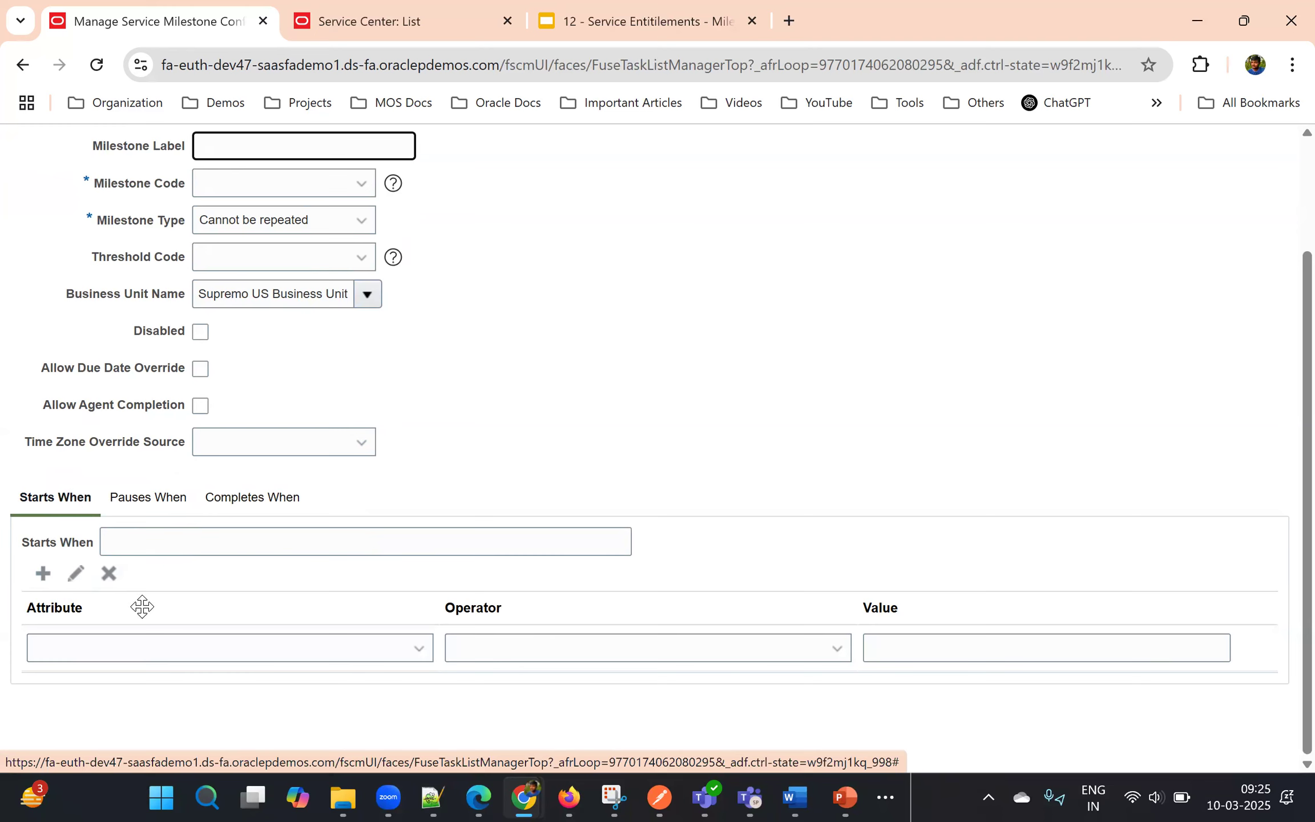
pyautogui.click(138, 649)
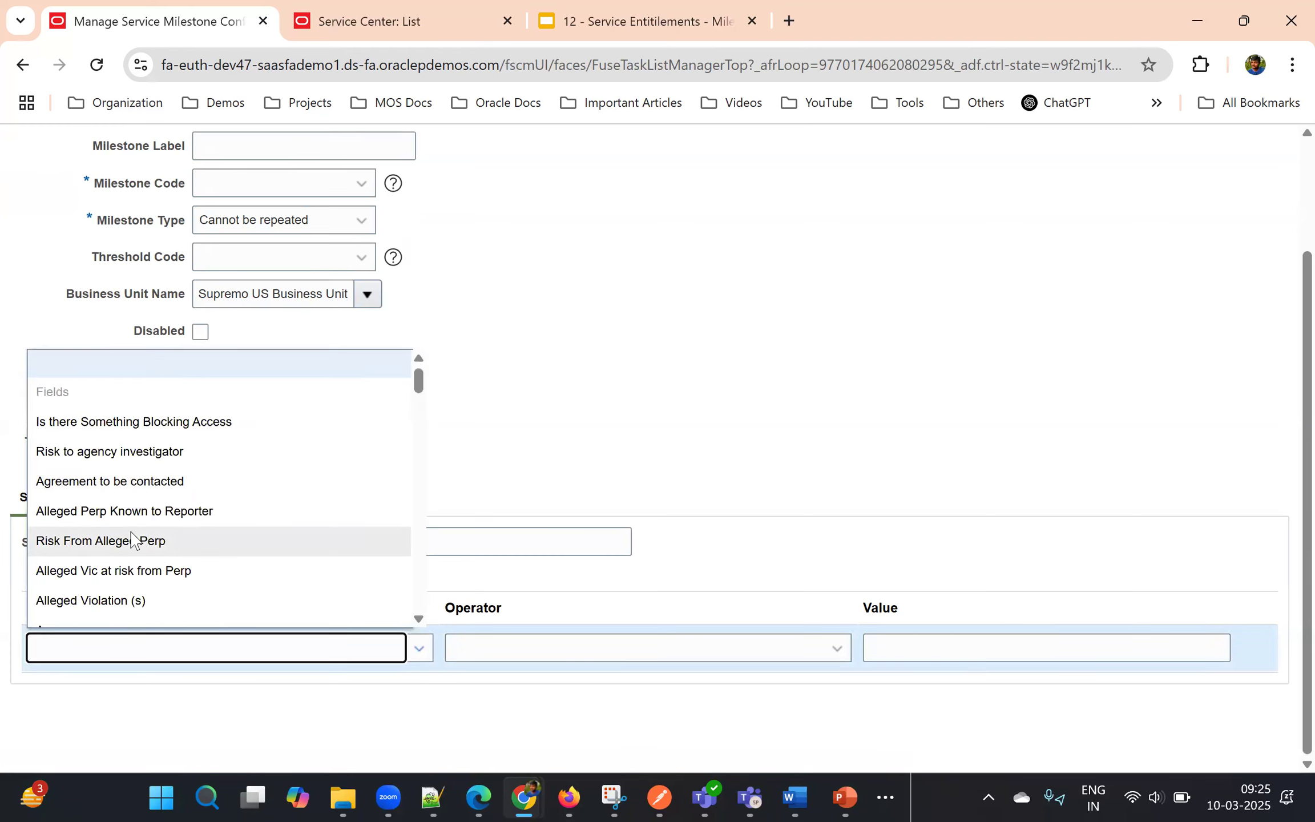
pyautogui.scroll(-12, 131, 539)
pyautogui.scroll(-10, 131, 539)
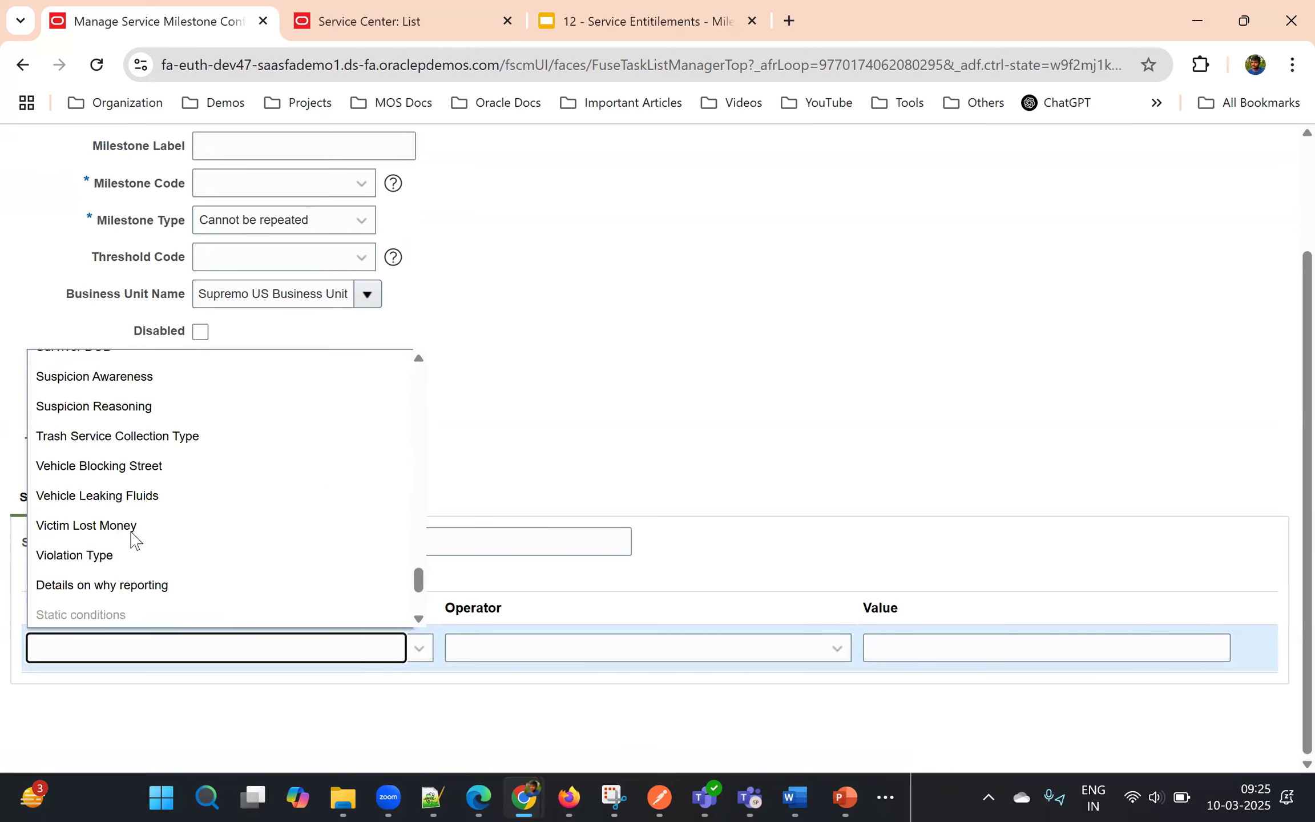
pyautogui.scroll(3, 131, 542)
pyautogui.scroll(15, 165, 601)
pyautogui.scroll(1, 166, 601)
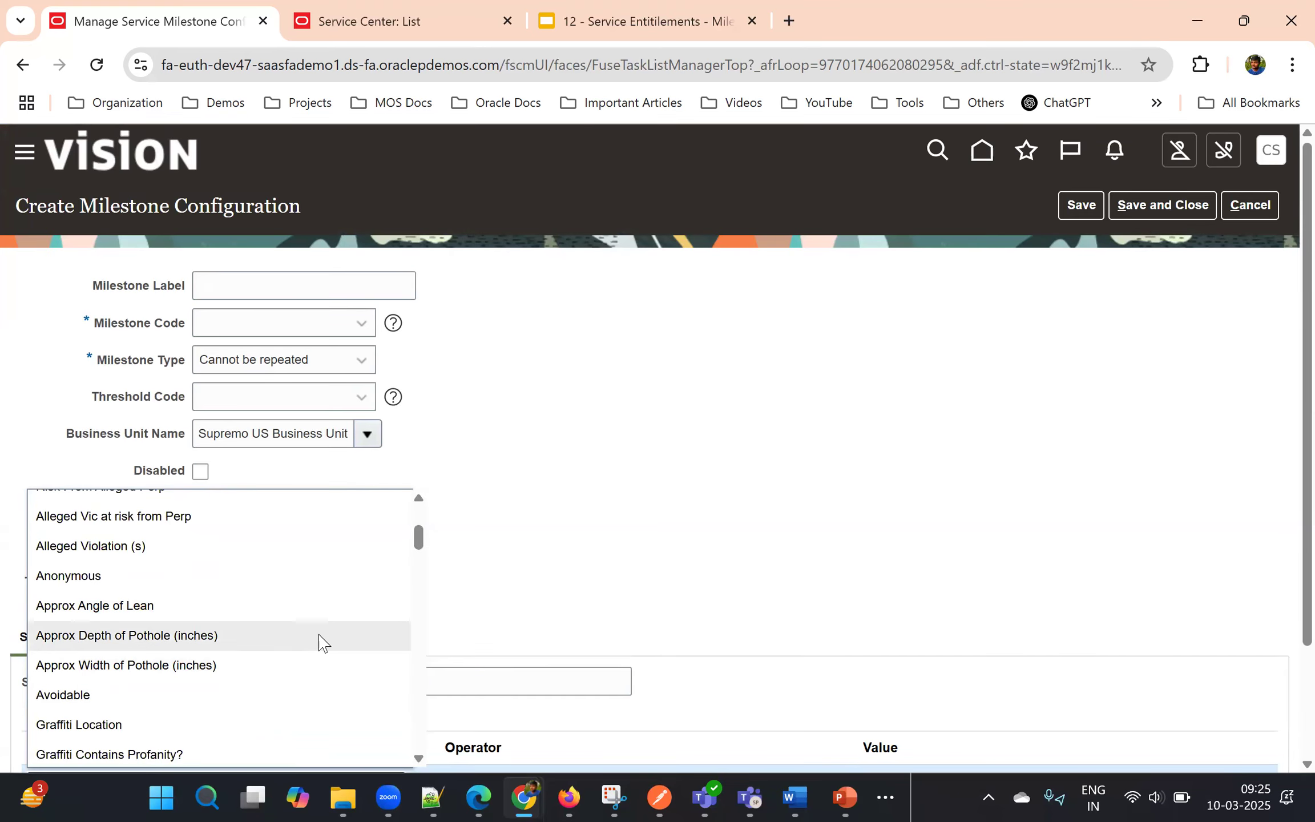
pyautogui.scroll(-3, 319, 639)
pyautogui.scroll(-20, 339, 562)
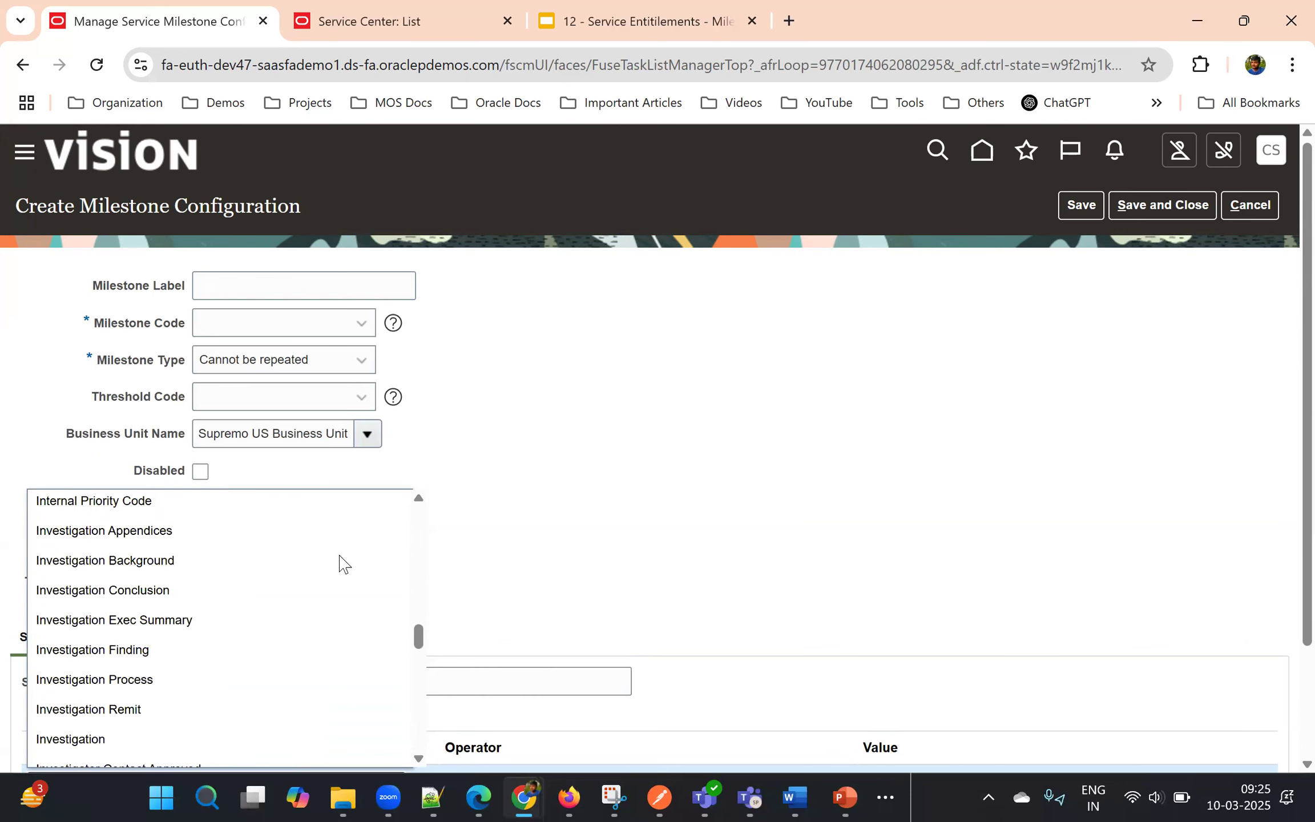
pyautogui.scroll(-3, 329, 581)
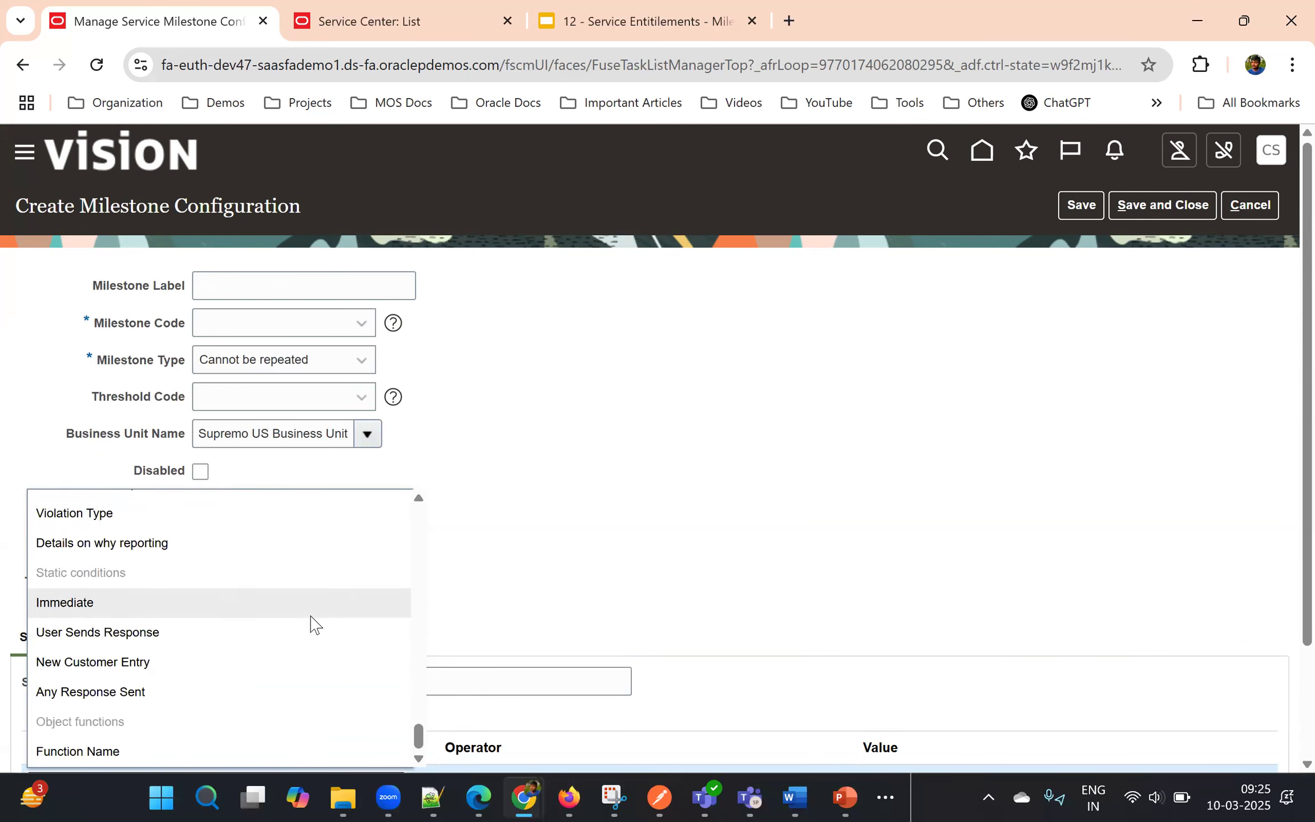
pyautogui.scroll(-2, 311, 621)
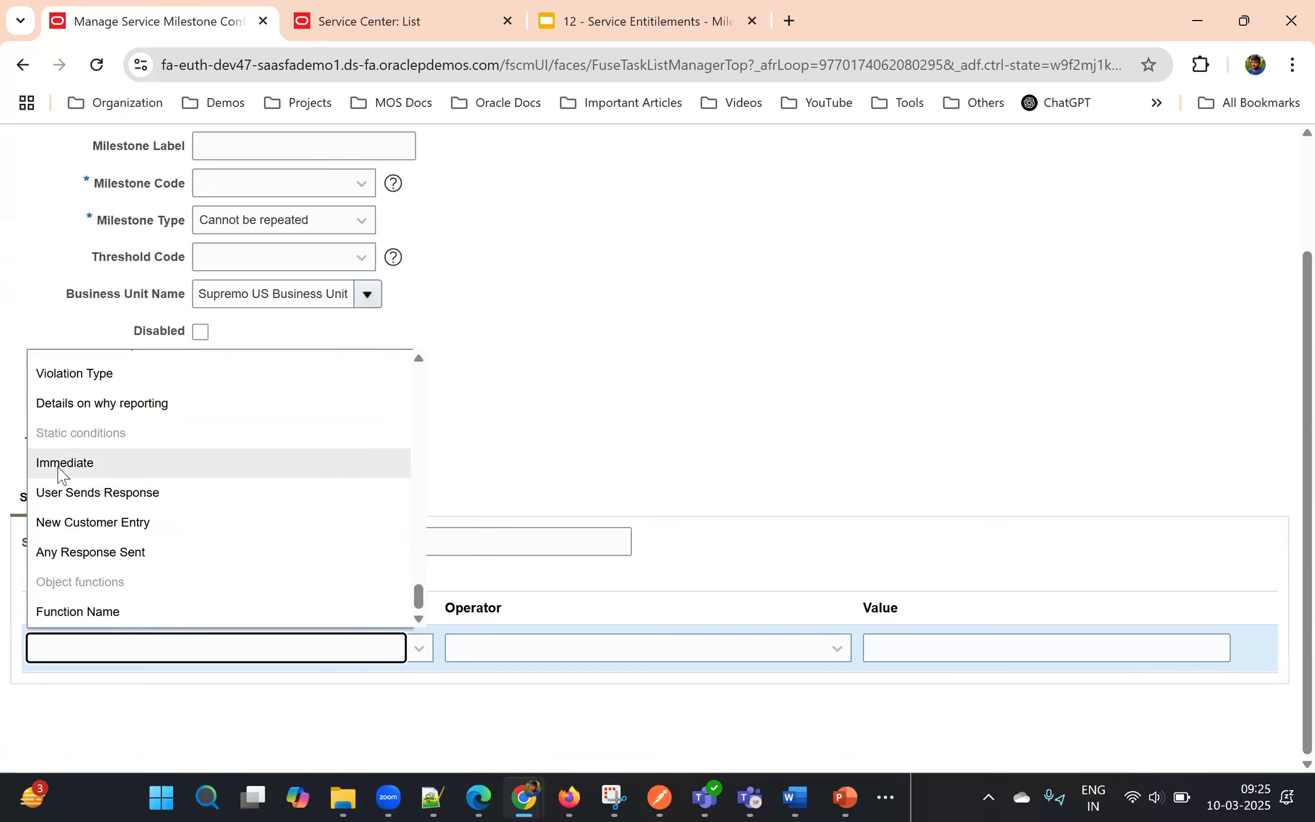
pyautogui.scroll(1, 129, 491)
pyautogui.scroll(-1, 129, 522)
pyautogui.click(125, 467)
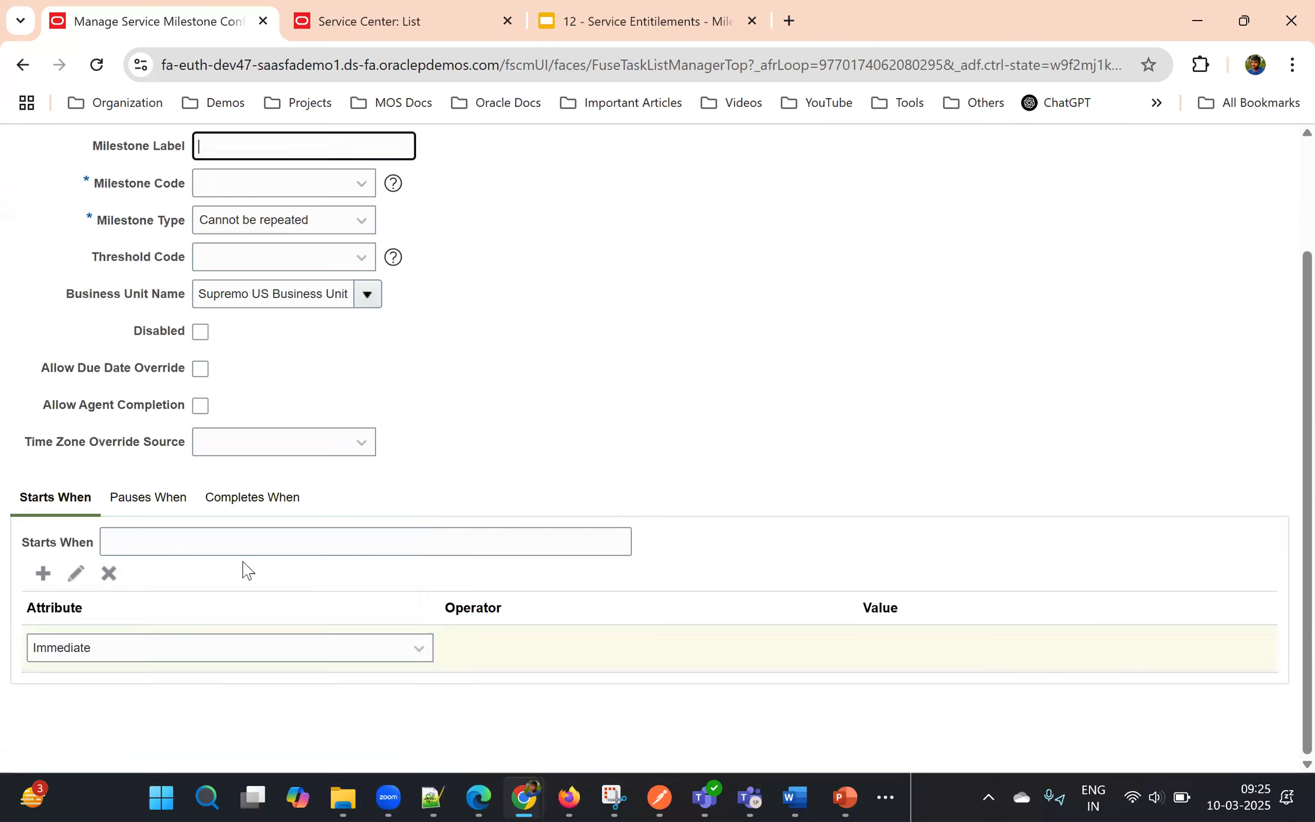
# - Add a pause condition to the new milestone using the Status attribute
pyautogui.click(145, 499)
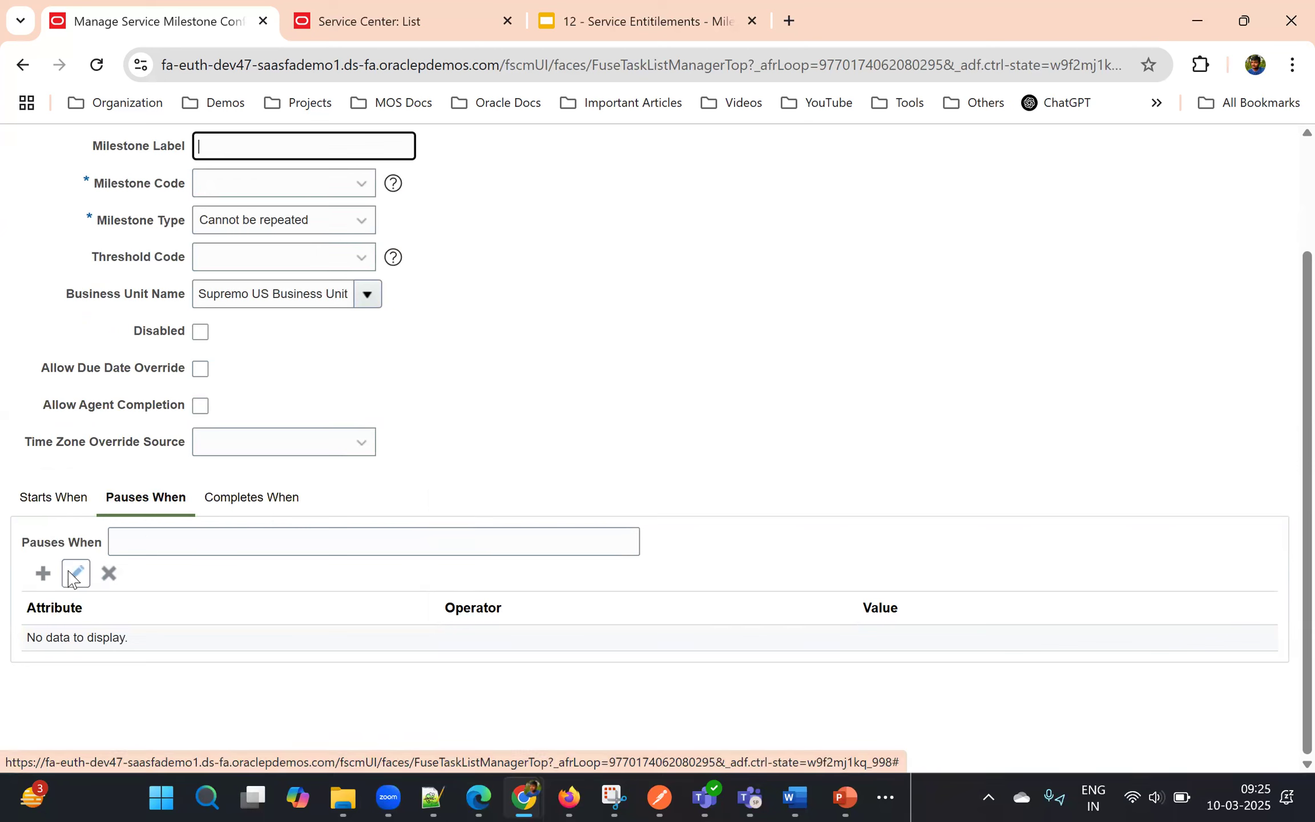
pyautogui.click(43, 573)
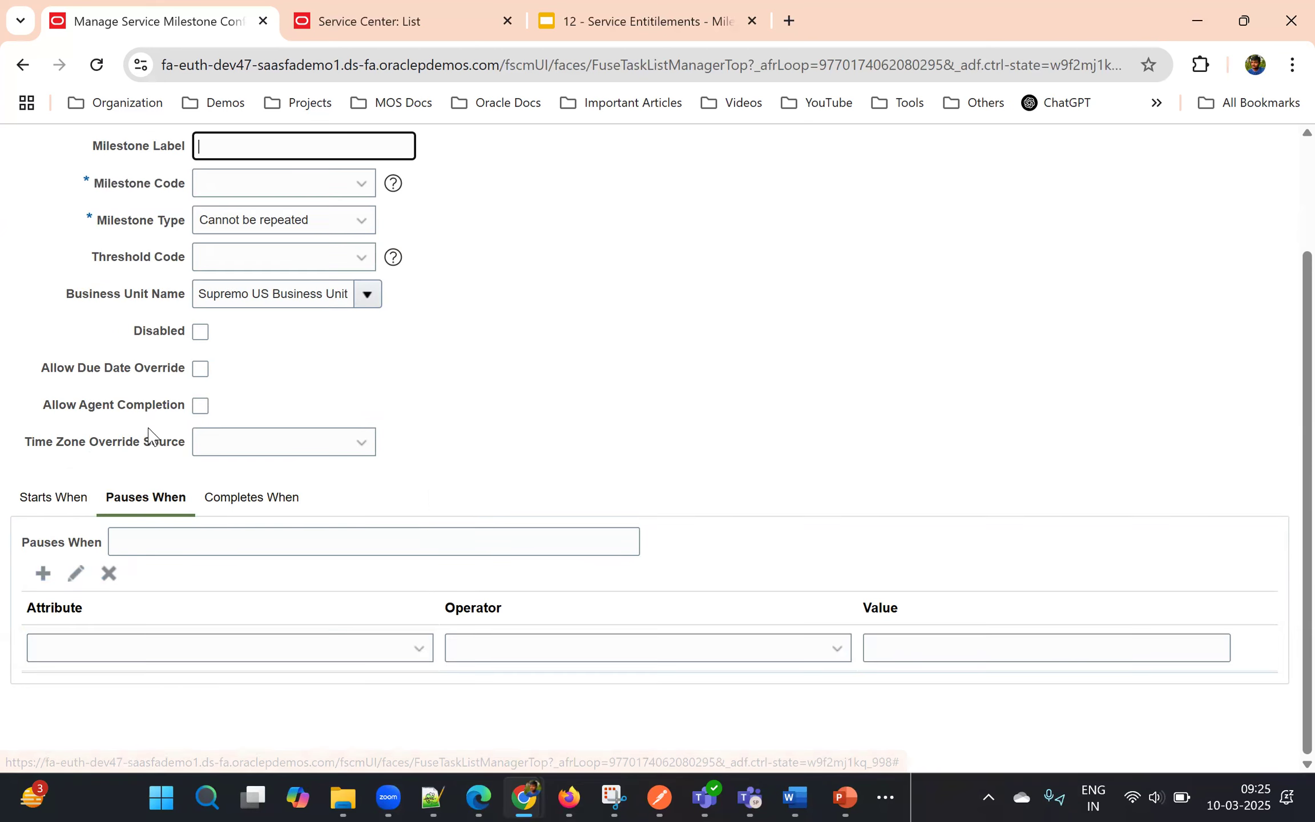
pyautogui.click(102, 651)
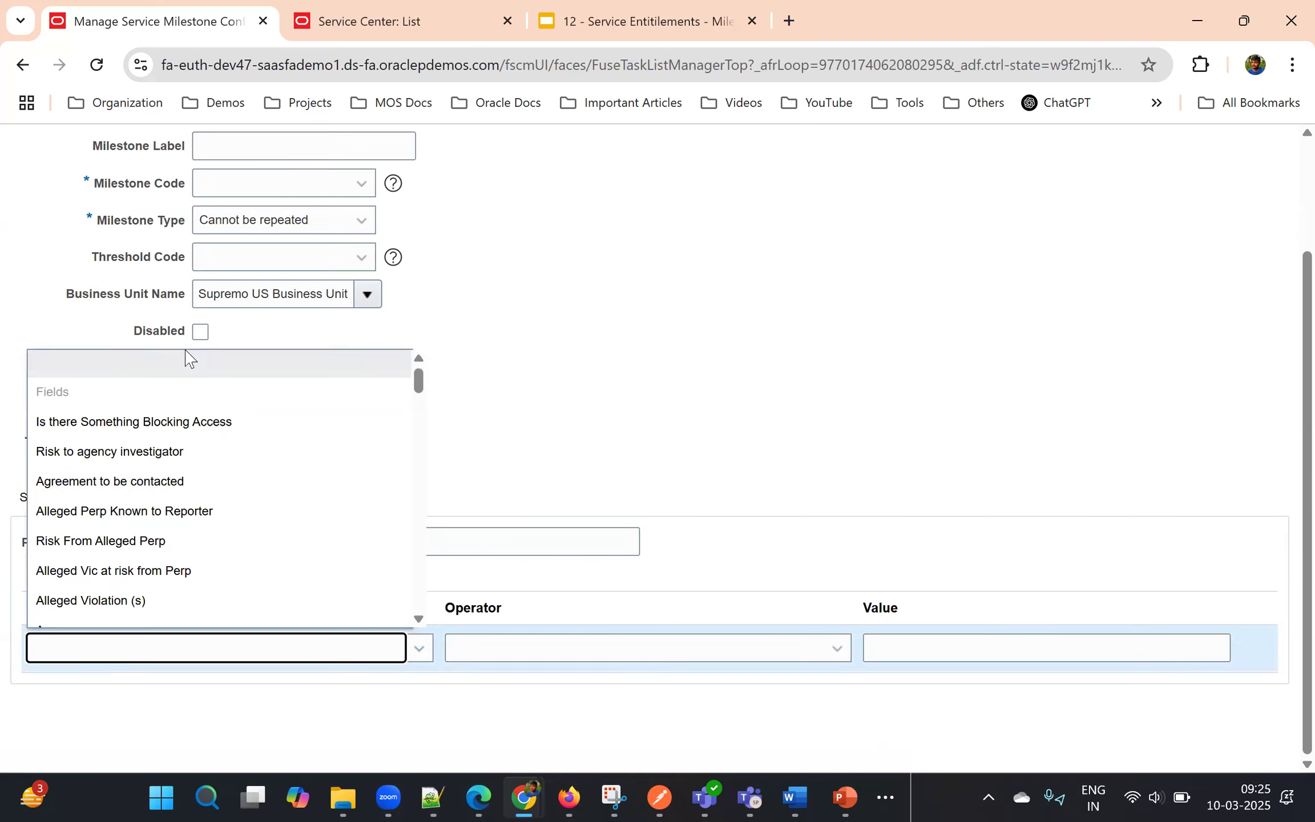
pyautogui.scroll(-5, 189, 494)
pyautogui.scroll(-7, 189, 494)
pyautogui.scroll(-3, 189, 494)
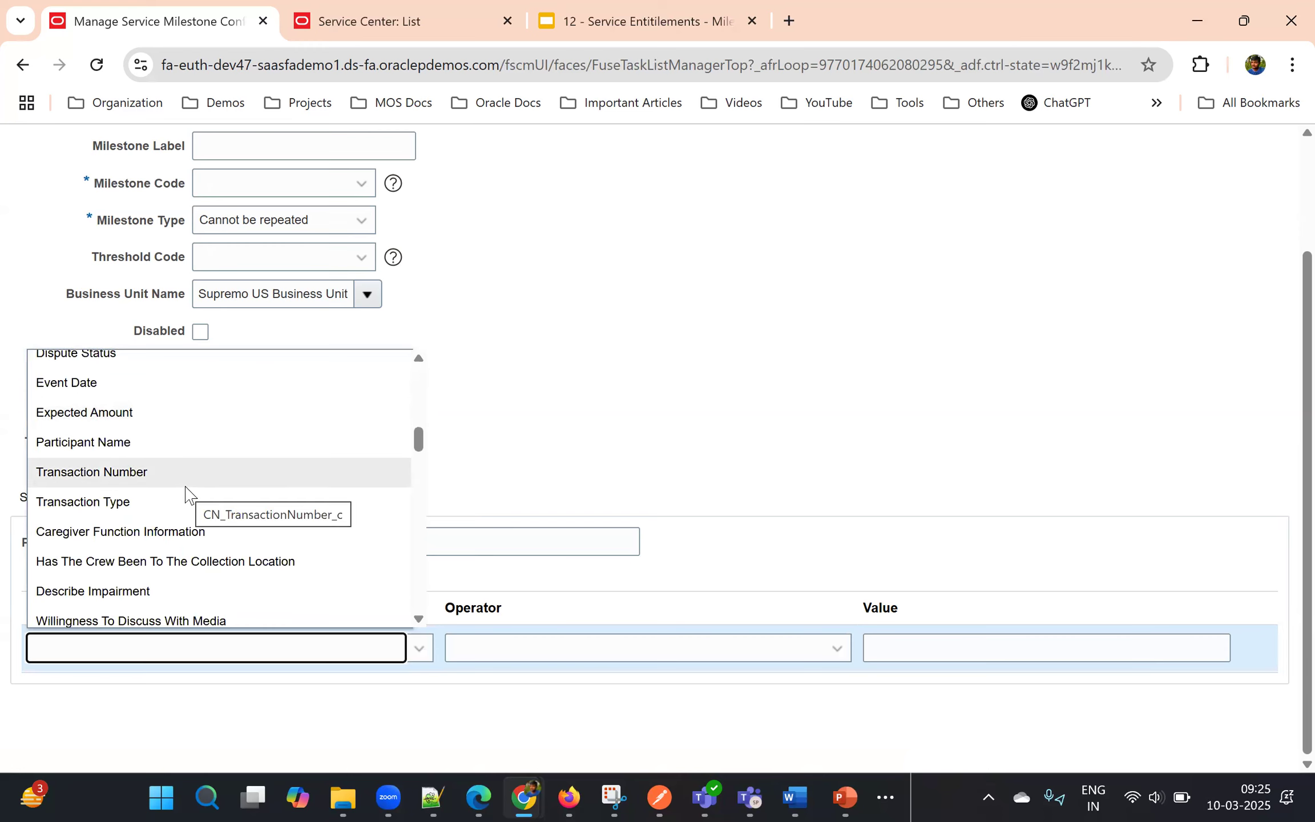
pyautogui.press('s')
pyautogui.scroll(-2, 181, 506)
pyautogui.scroll(-8, 182, 506)
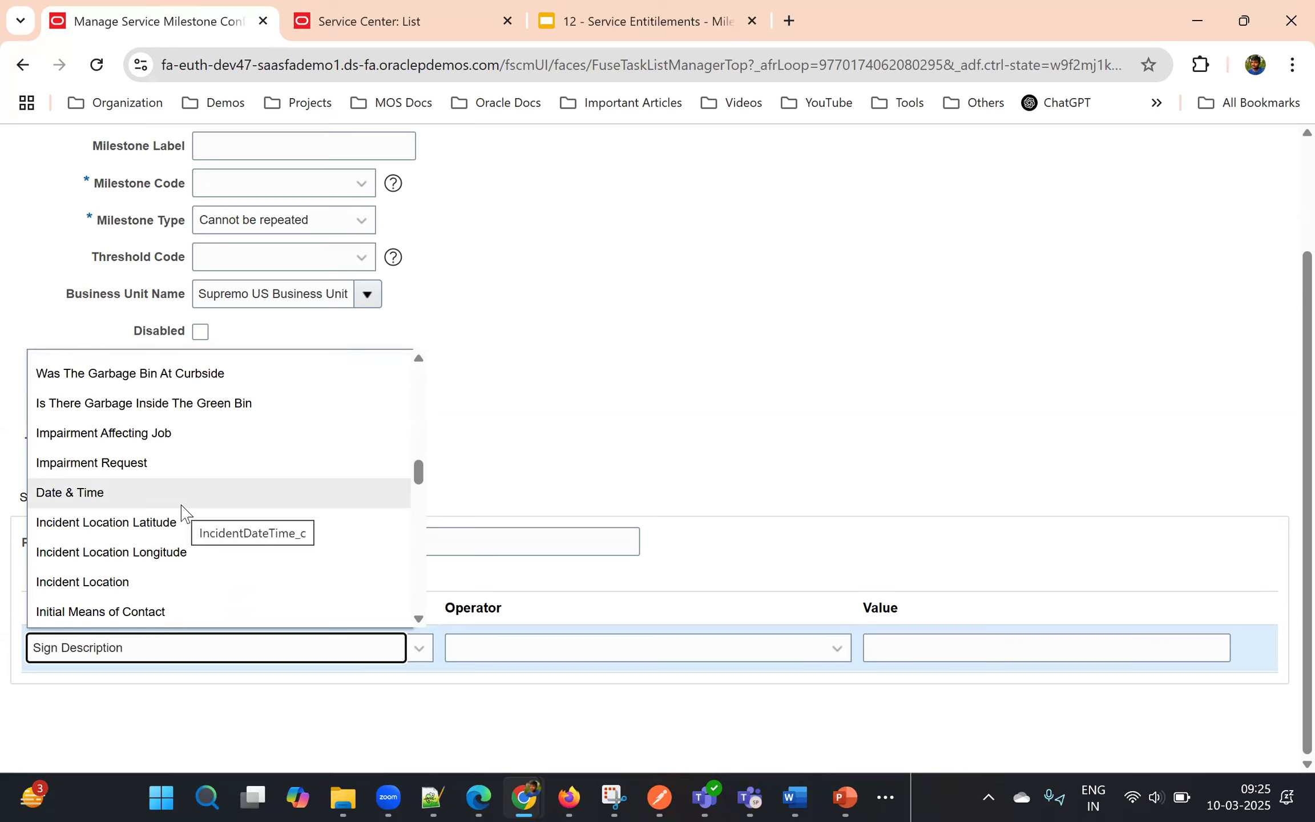
pyautogui.press('s')
pyautogui.press('s')
pyautogui.press('s')
pyautogui.press('s')
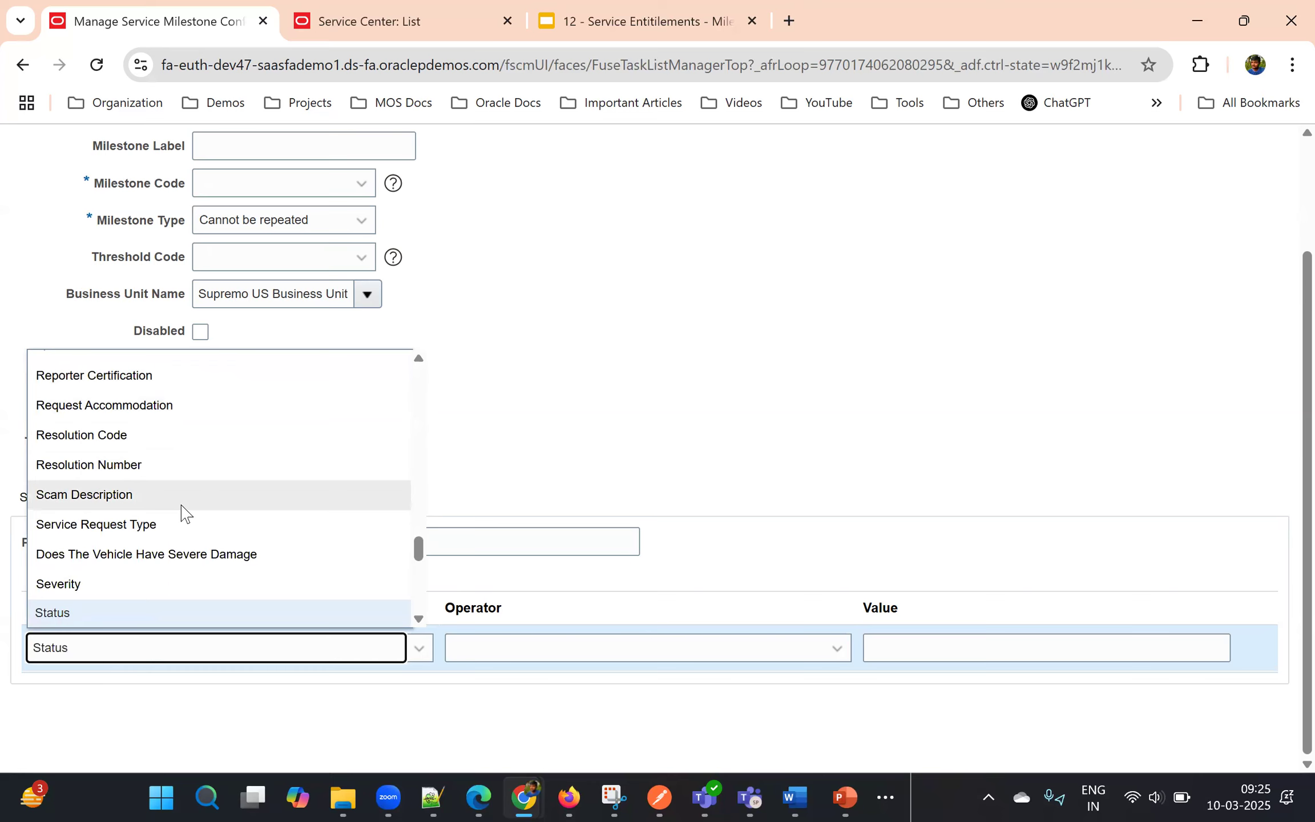
pyautogui.click(132, 616)
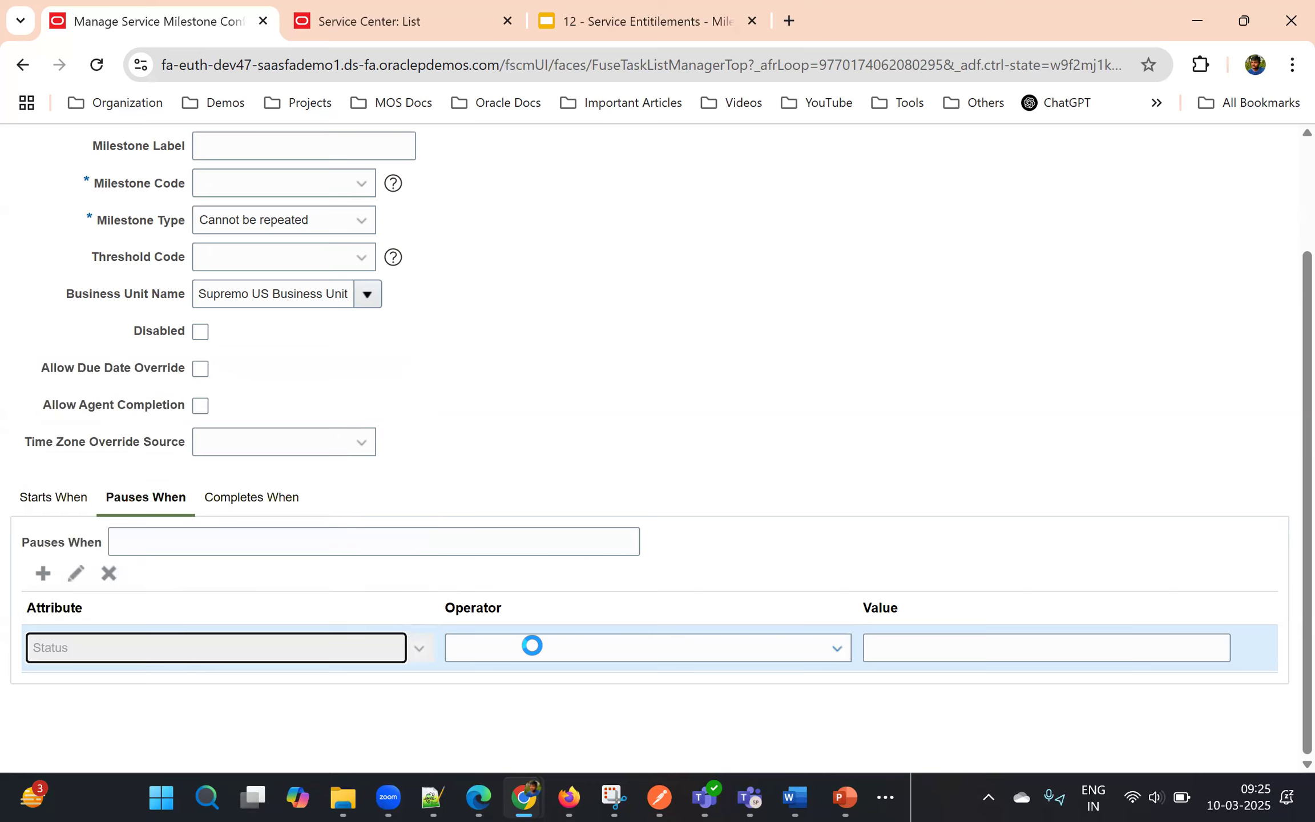
# - Set the pause condition's operator to Is One Of and its value to Waiting
pyautogui.click(521, 645)
pyautogui.click(529, 707)
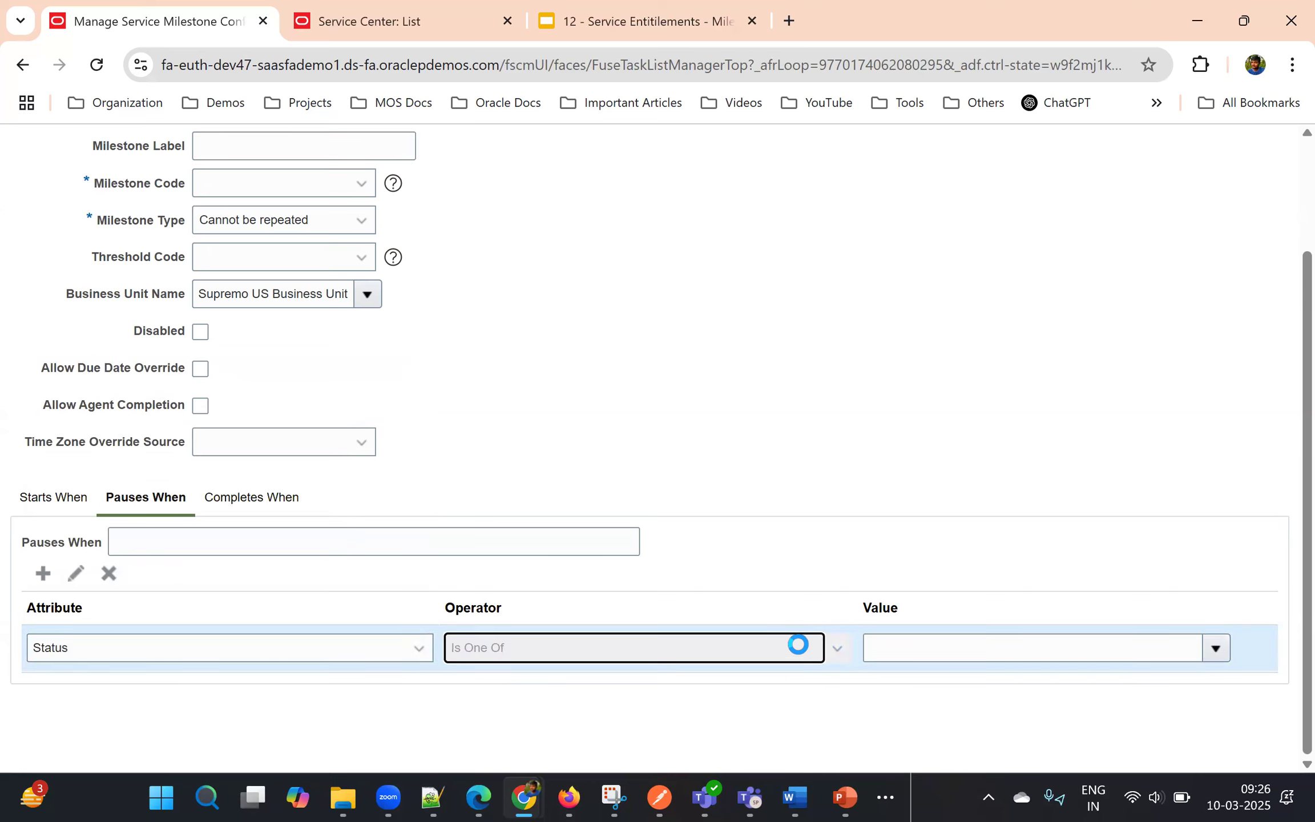
pyautogui.click(920, 648)
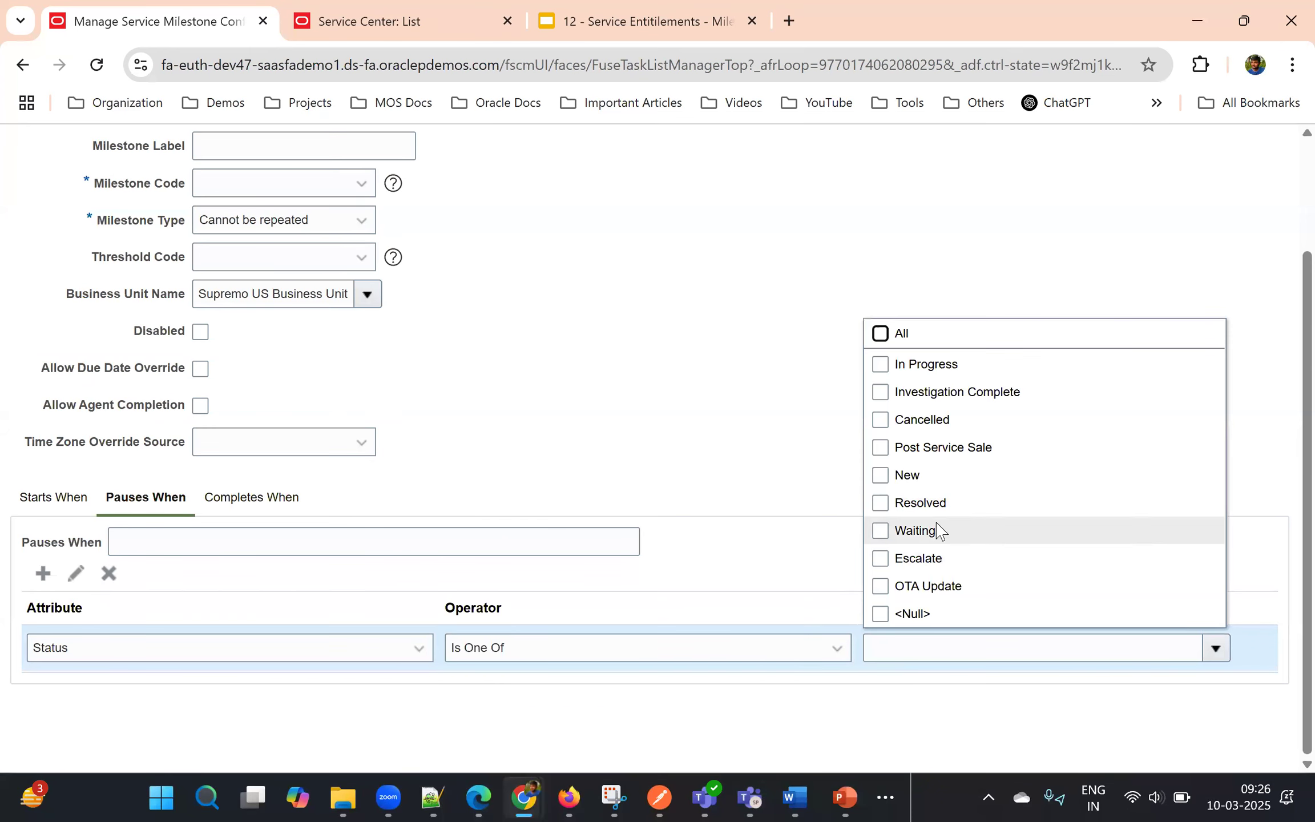
pyautogui.click(938, 531)
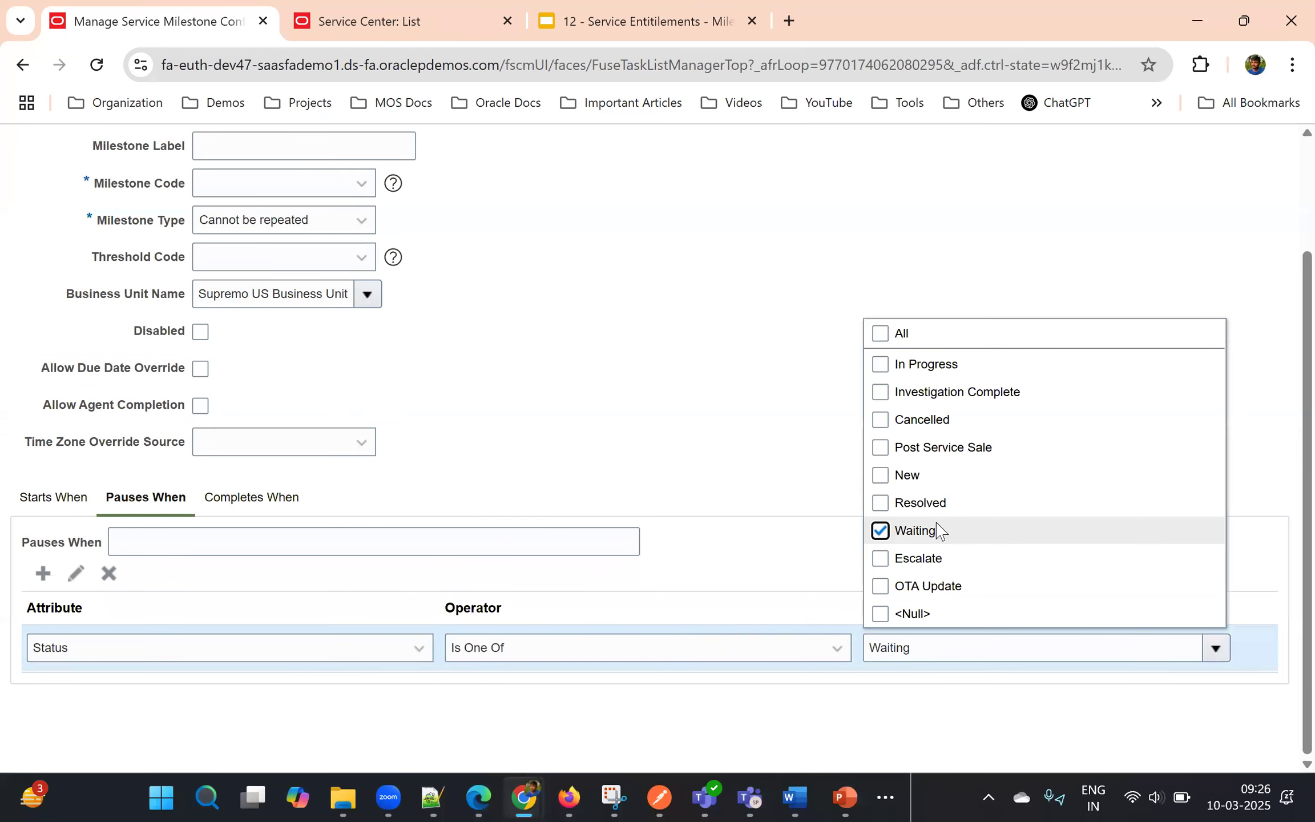
pyautogui.click(786, 449)
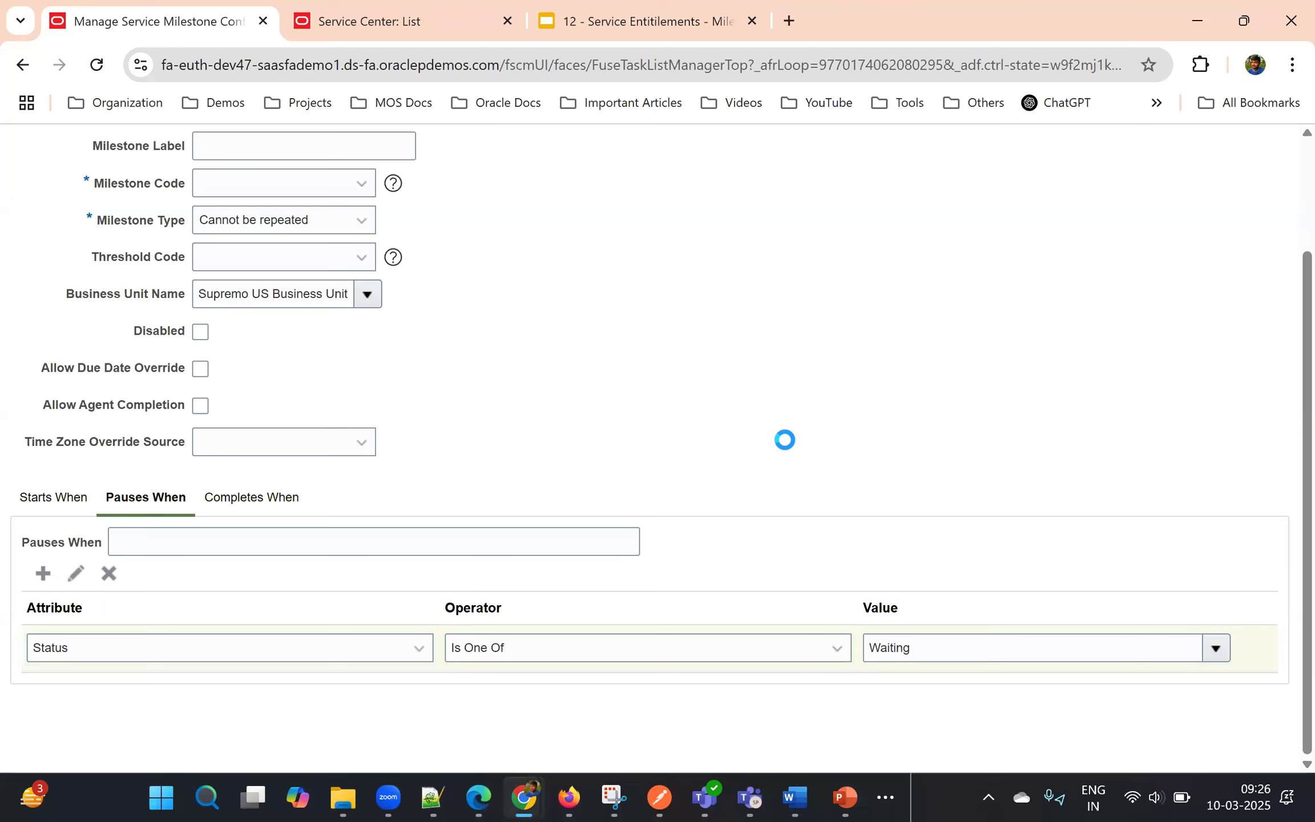
# - Add a completion condition to the new milestone with the attribute User Sends Response
pyautogui.click(285, 498)
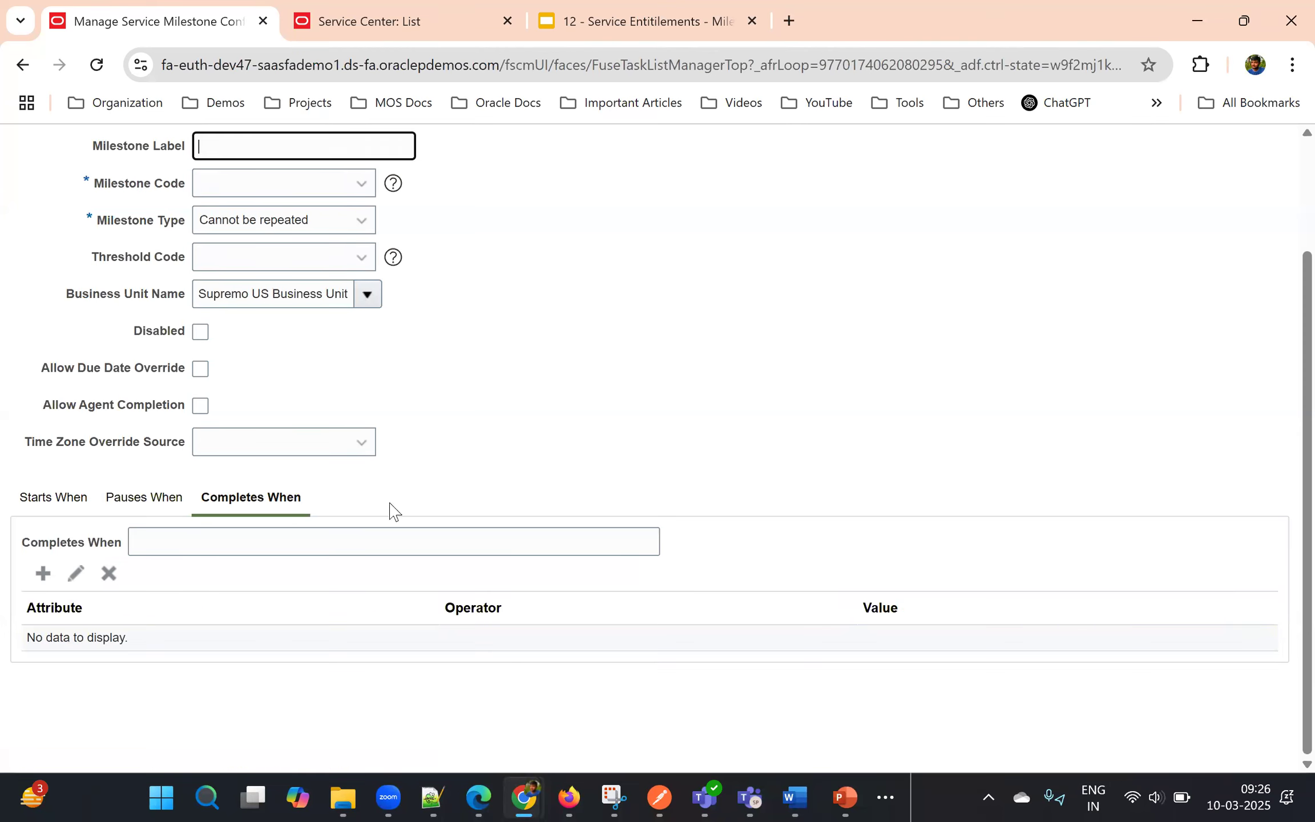
pyautogui.scroll(2, 352, 462)
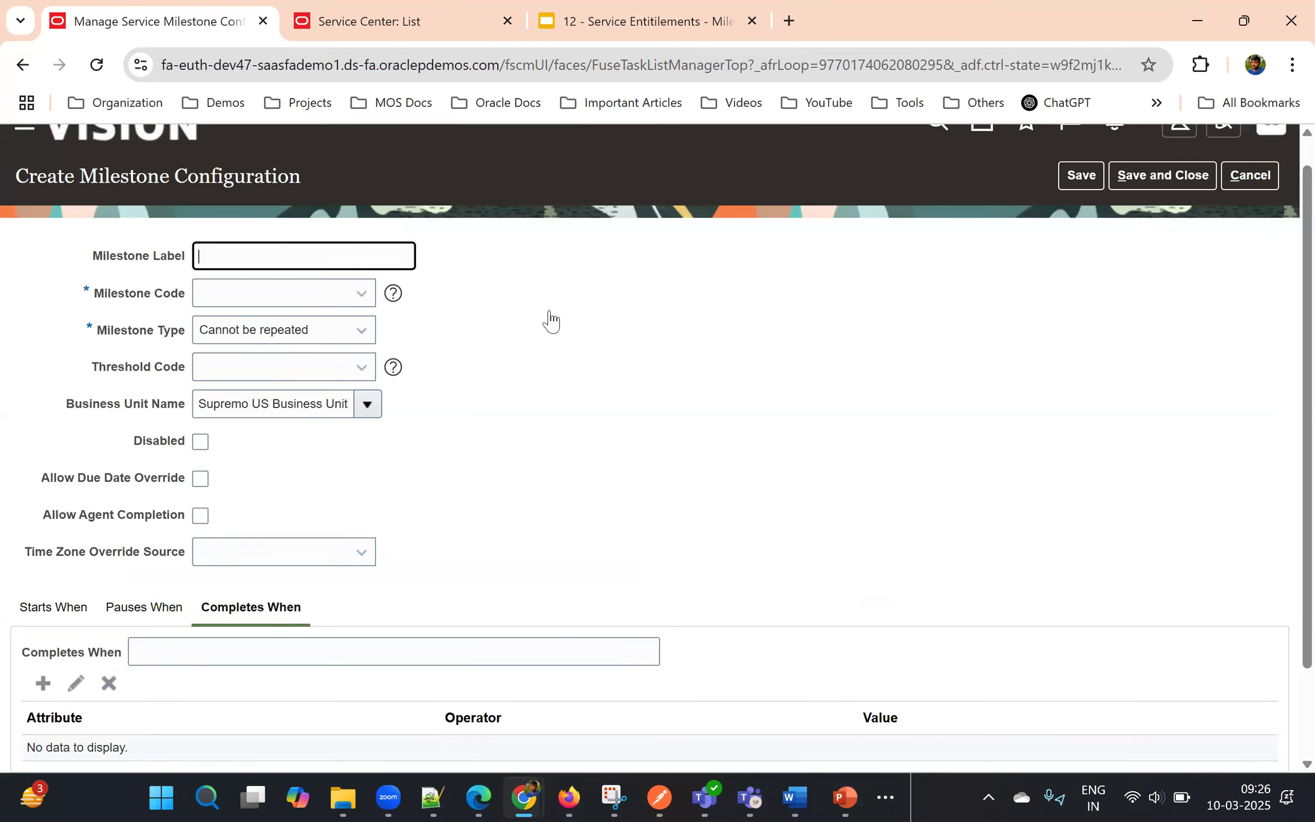
pyautogui.scroll(-2, 607, 456)
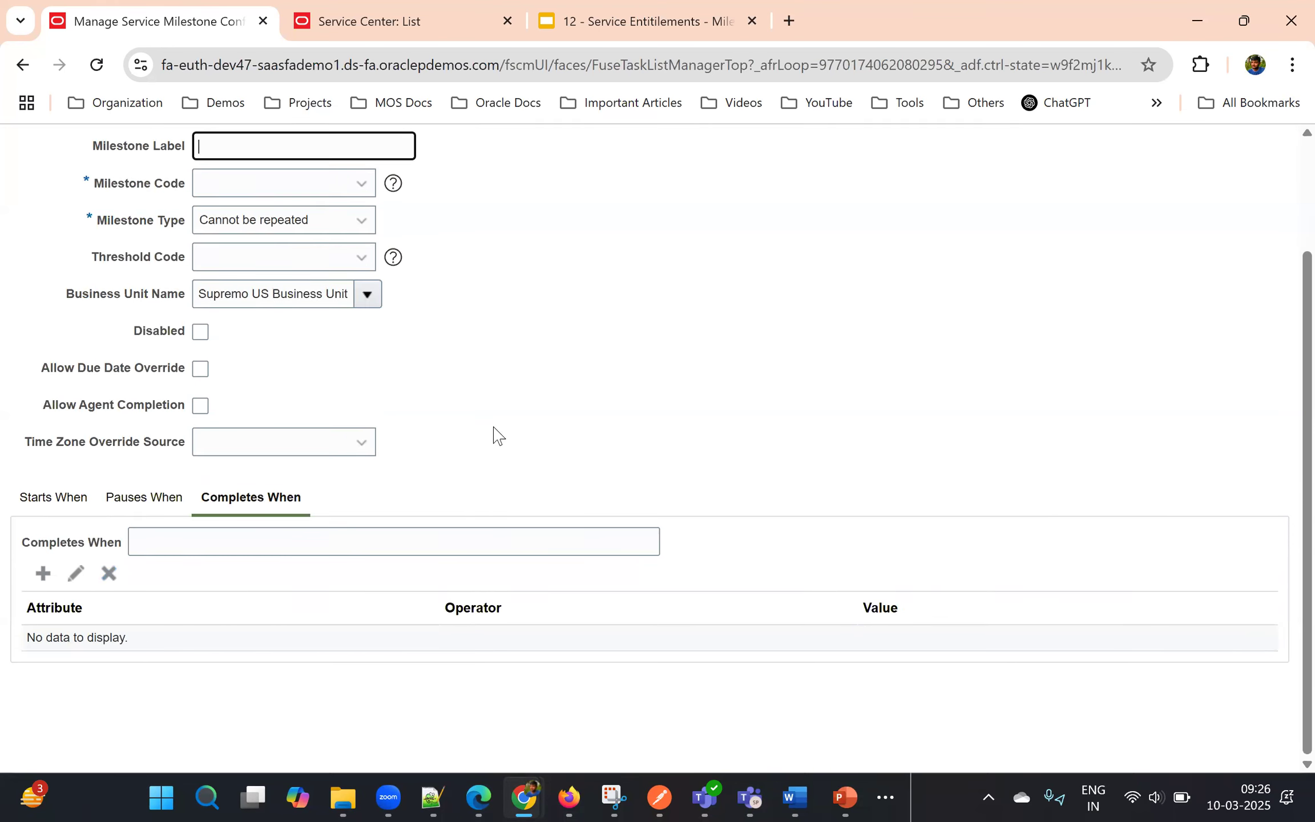
pyautogui.click(43, 573)
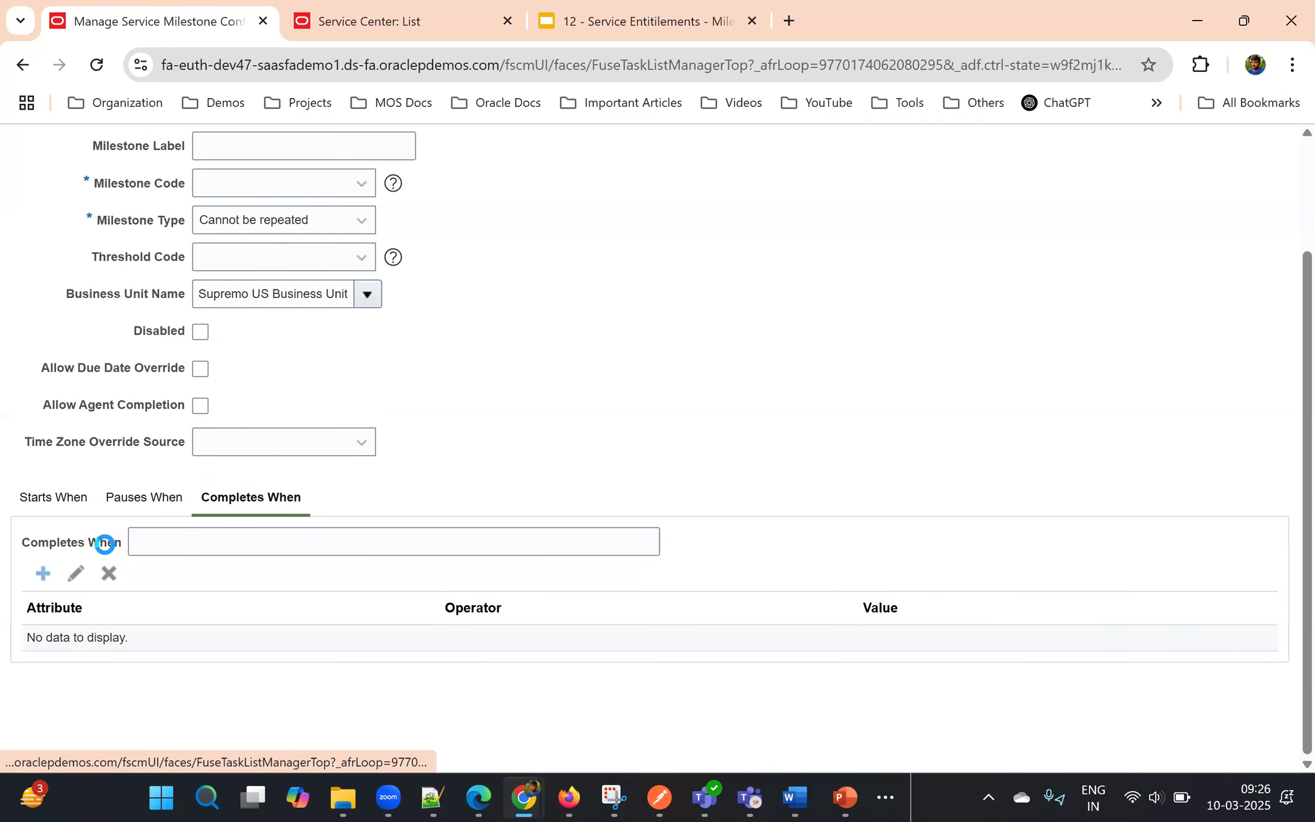
pyautogui.click(171, 656)
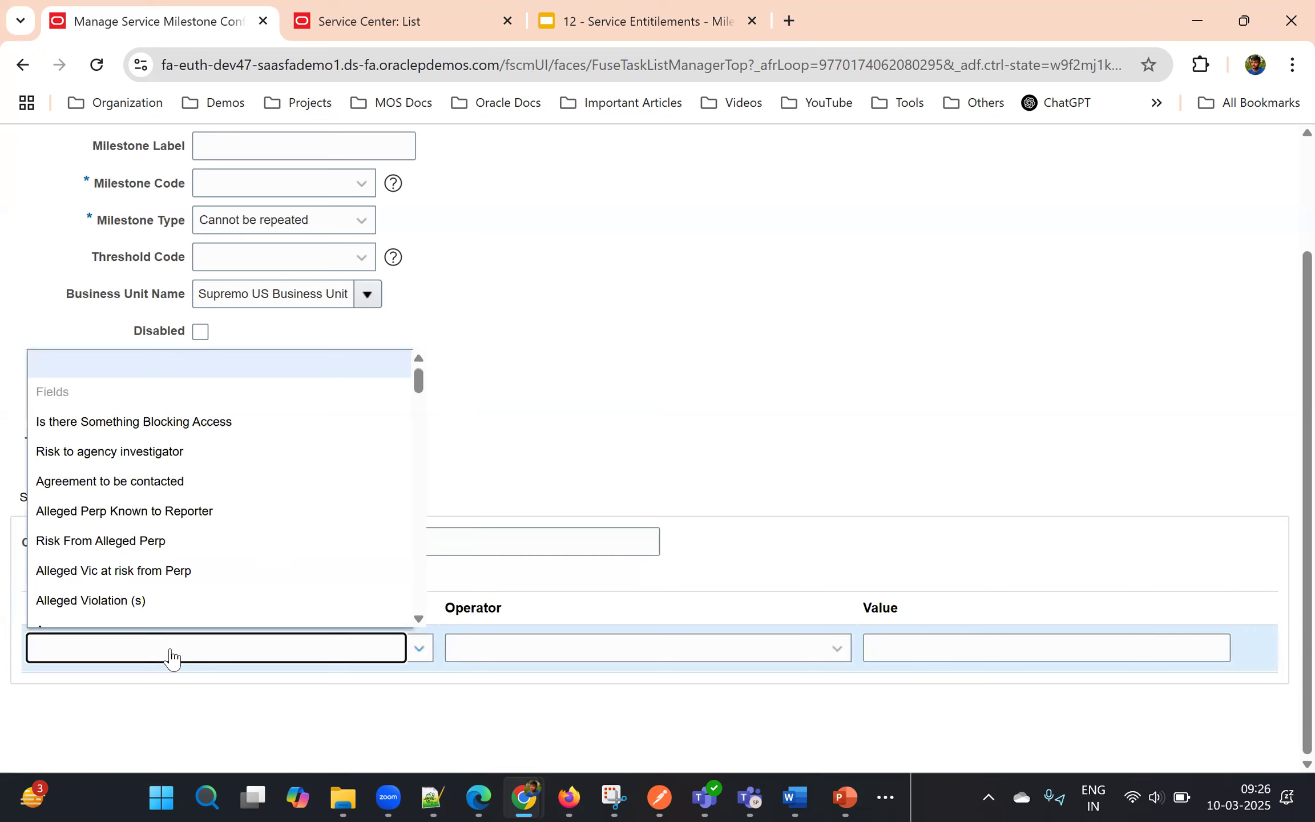
pyautogui.scroll(-15, 241, 537)
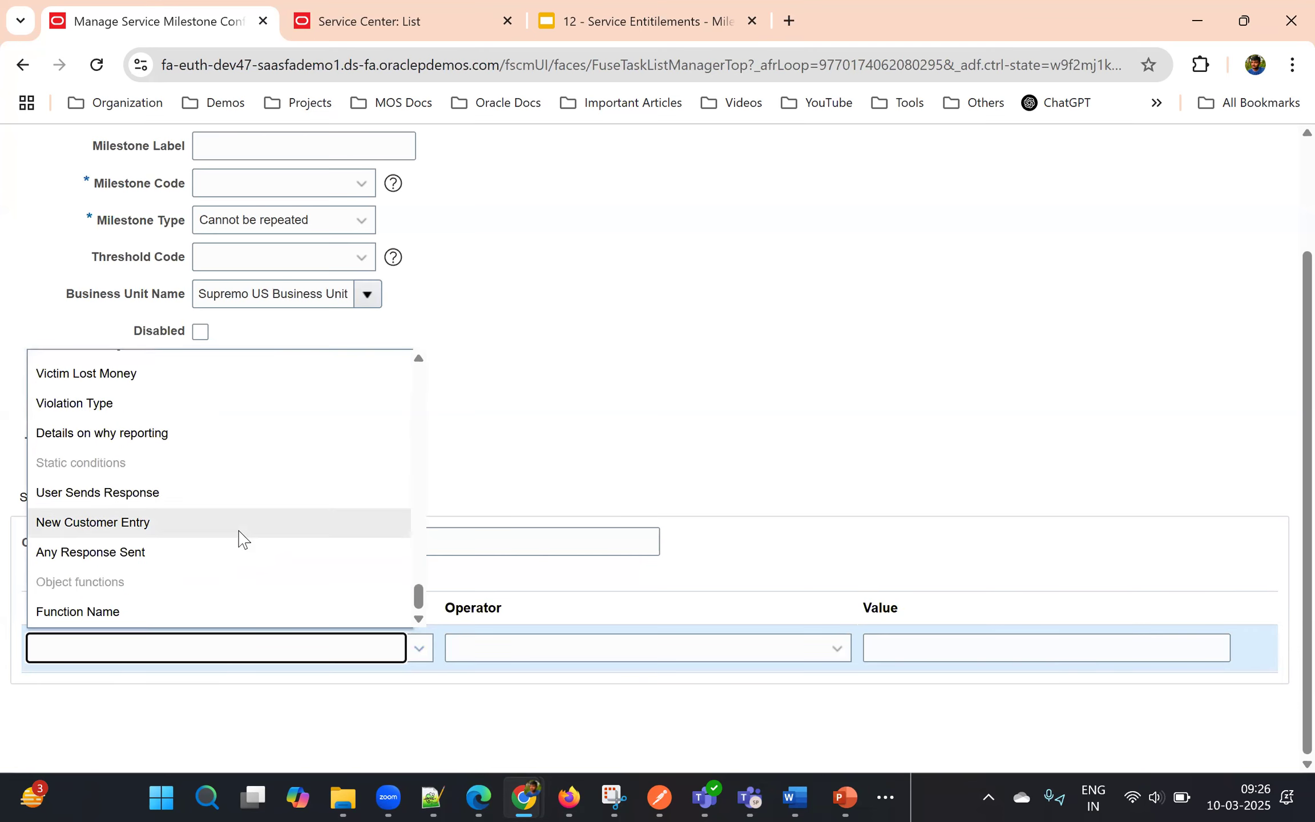
pyautogui.click(117, 495)
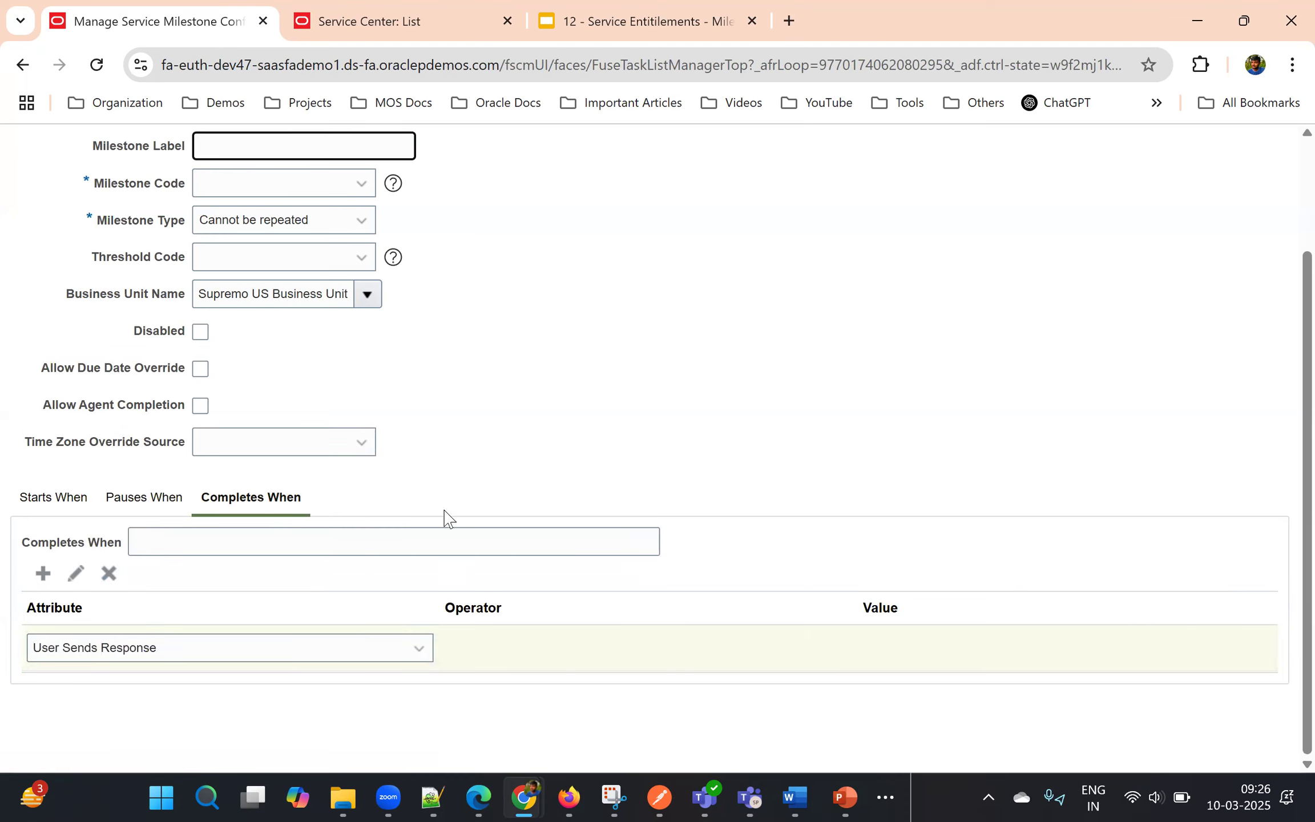
# - Discard the new milestone and open the First Response Metric of the Supremo US Business Unit to review its general settings
pyautogui.scroll(3, 567, 450)
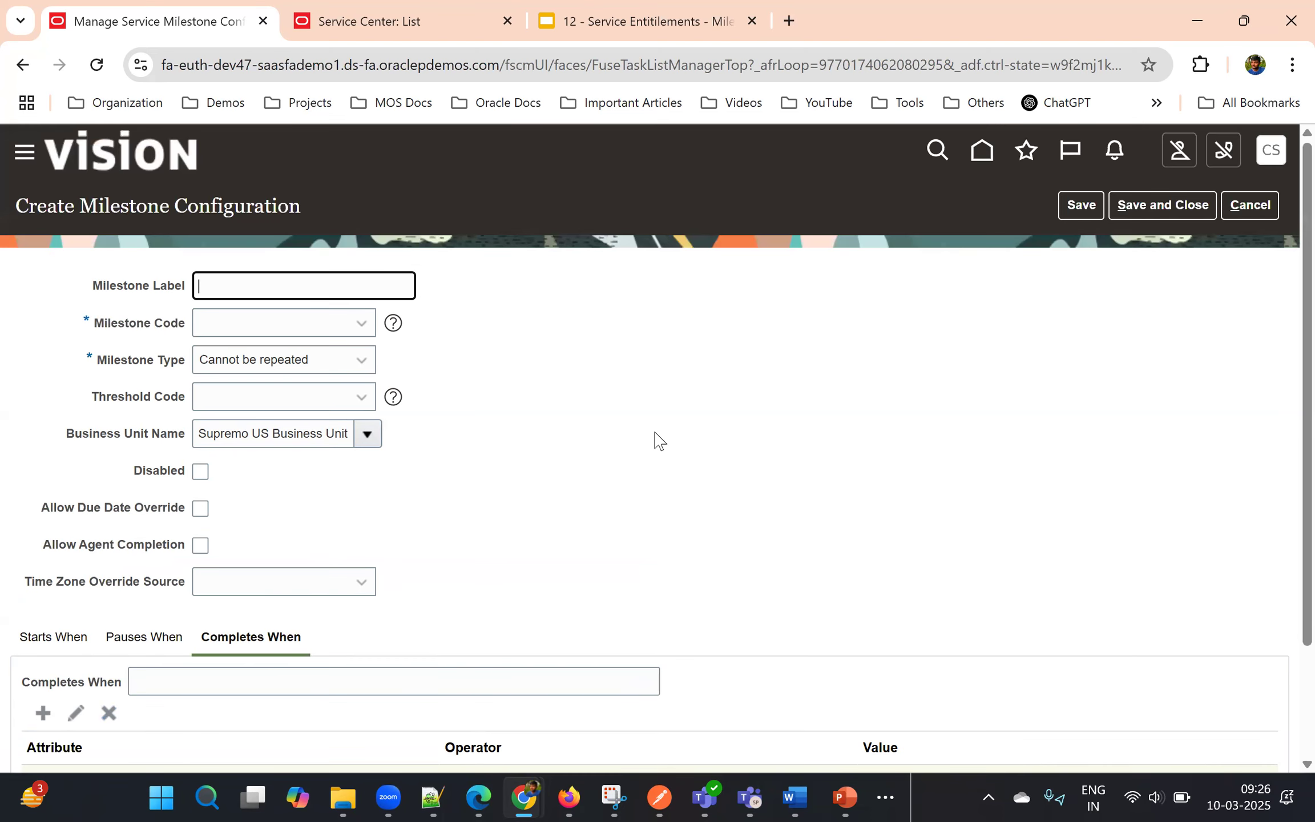
pyautogui.click(1242, 207)
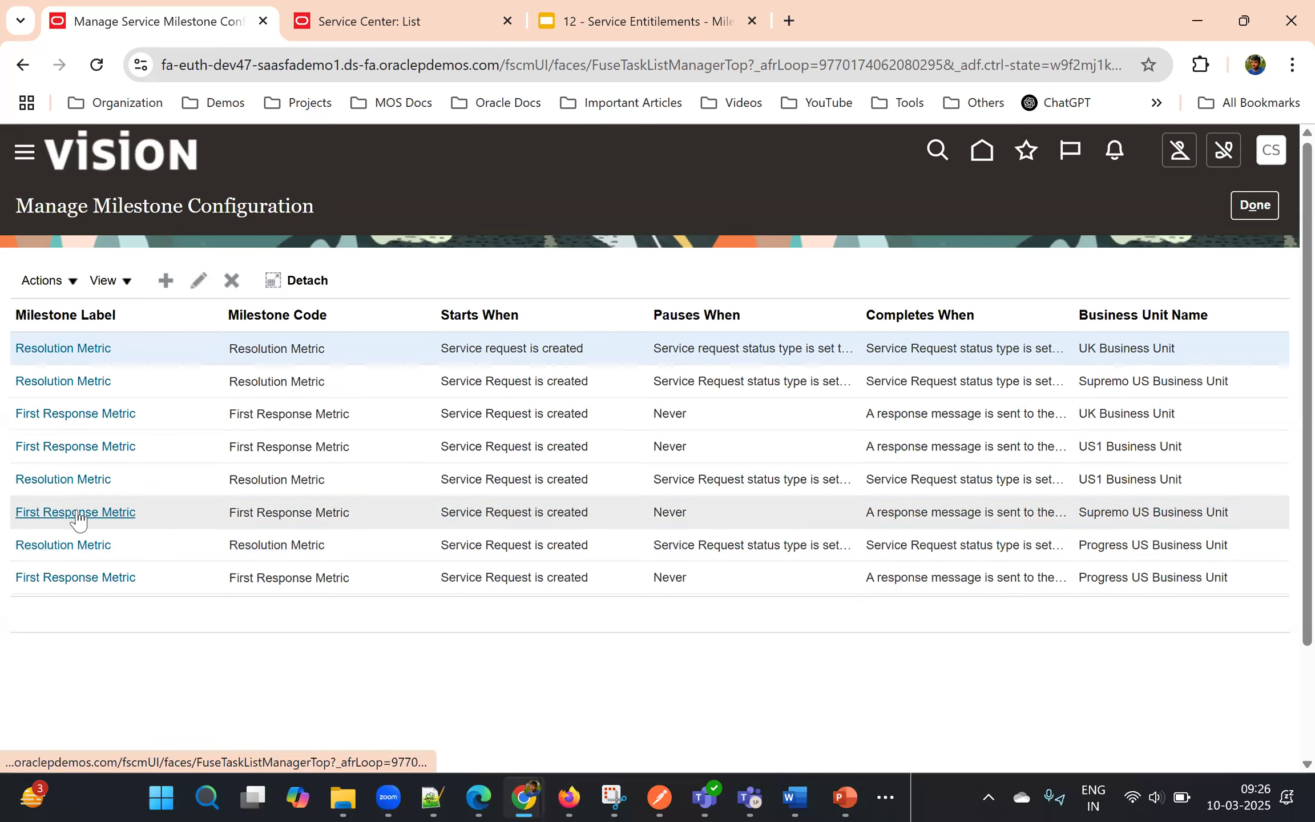
pyautogui.click(74, 512)
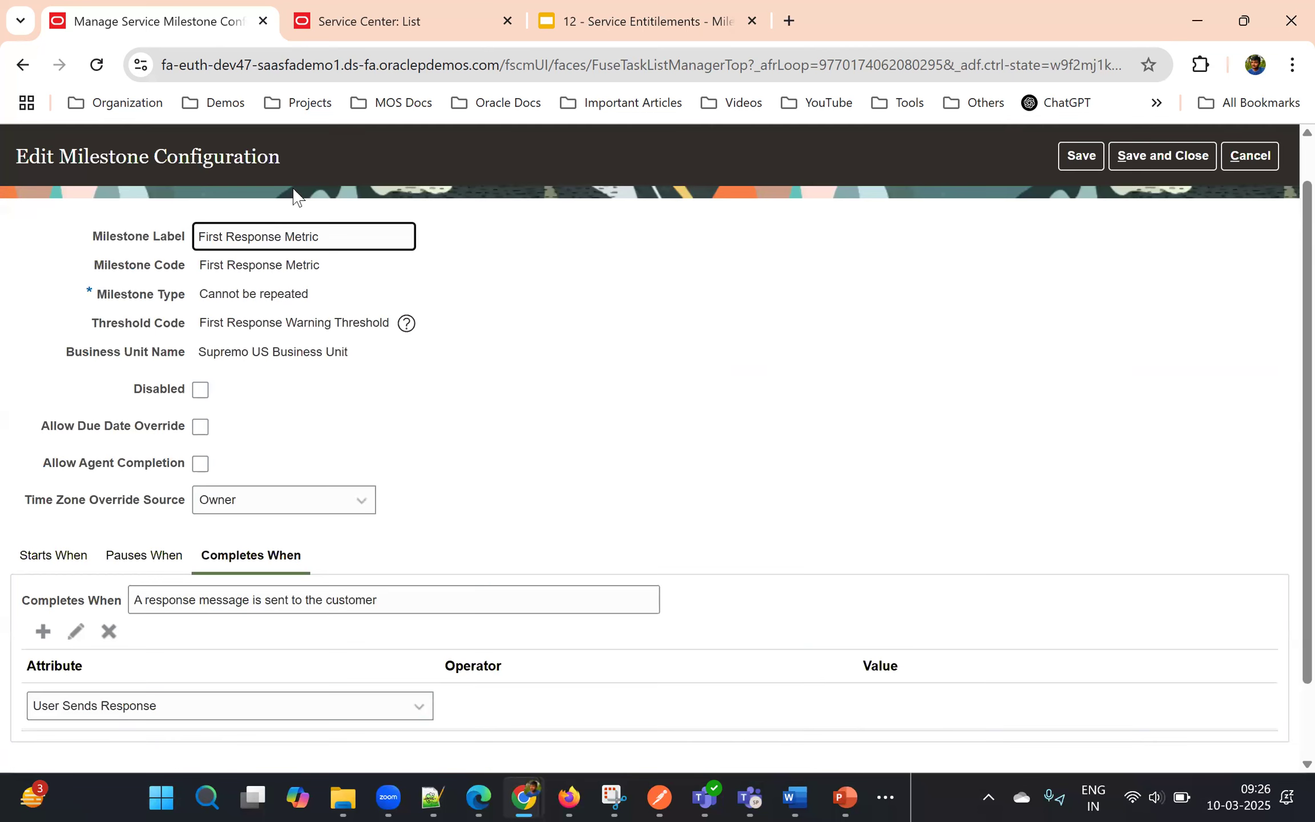
pyautogui.tripleClick(229, 298)
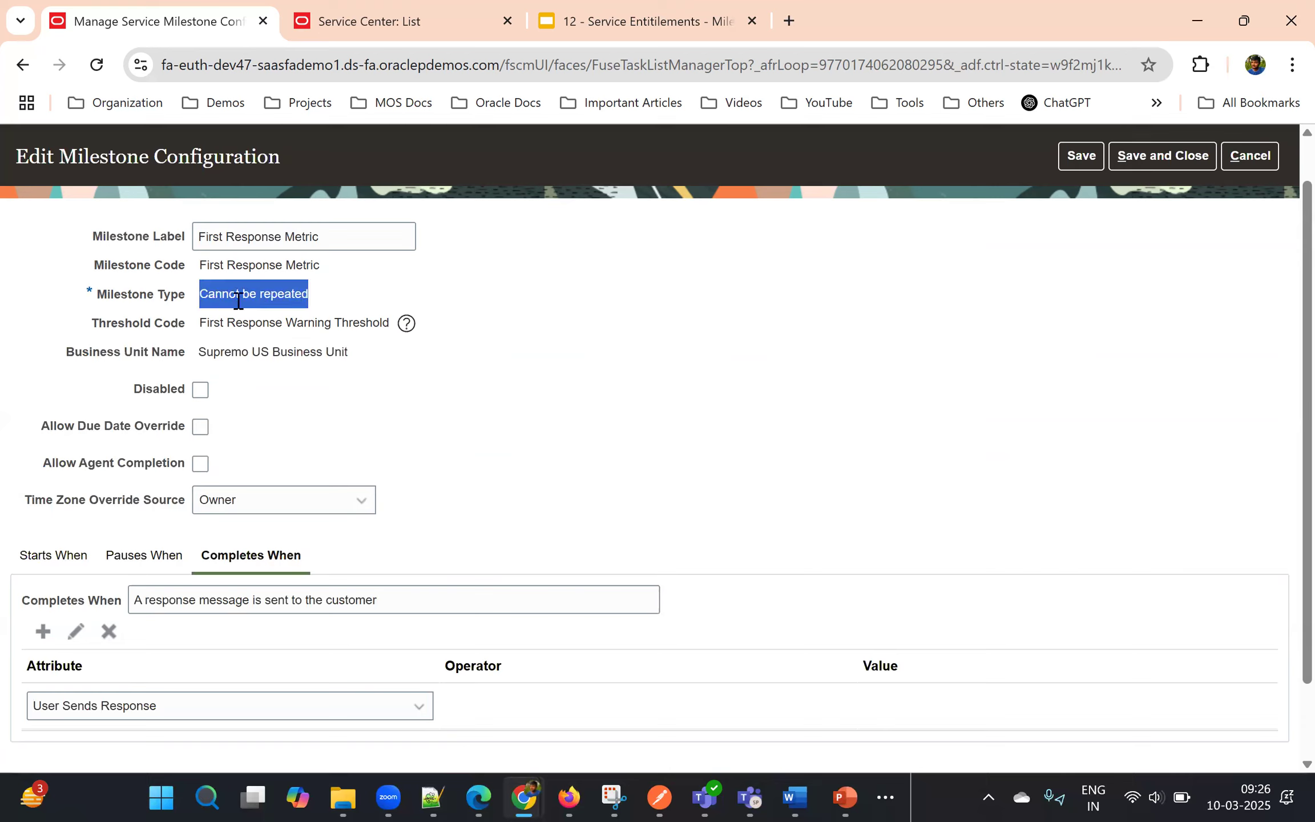
pyautogui.scroll(-1, 247, 367)
pyautogui.scroll(-1, 242, 377)
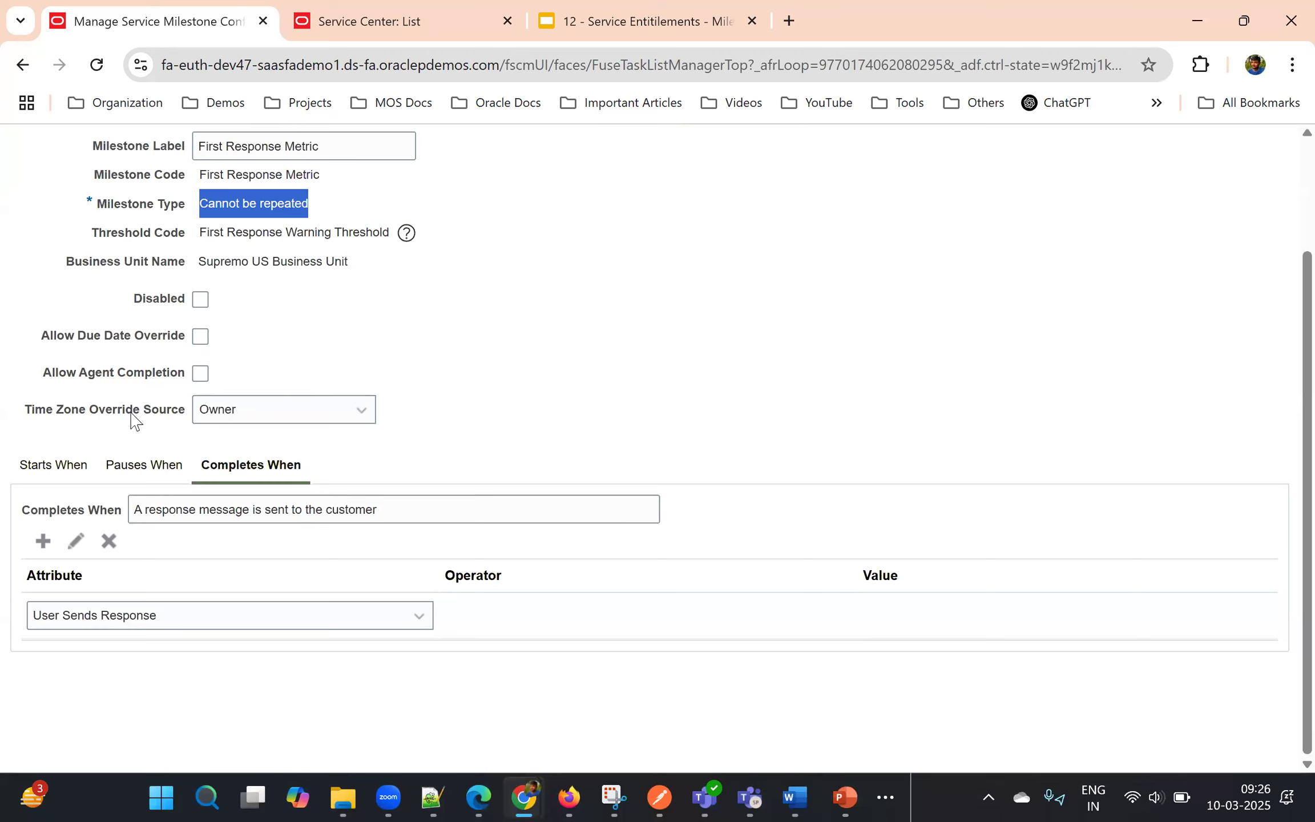
# - Review the First Response Metric's start, pause and completion conditions, and leave the configuration without saving
pyautogui.click(57, 465)
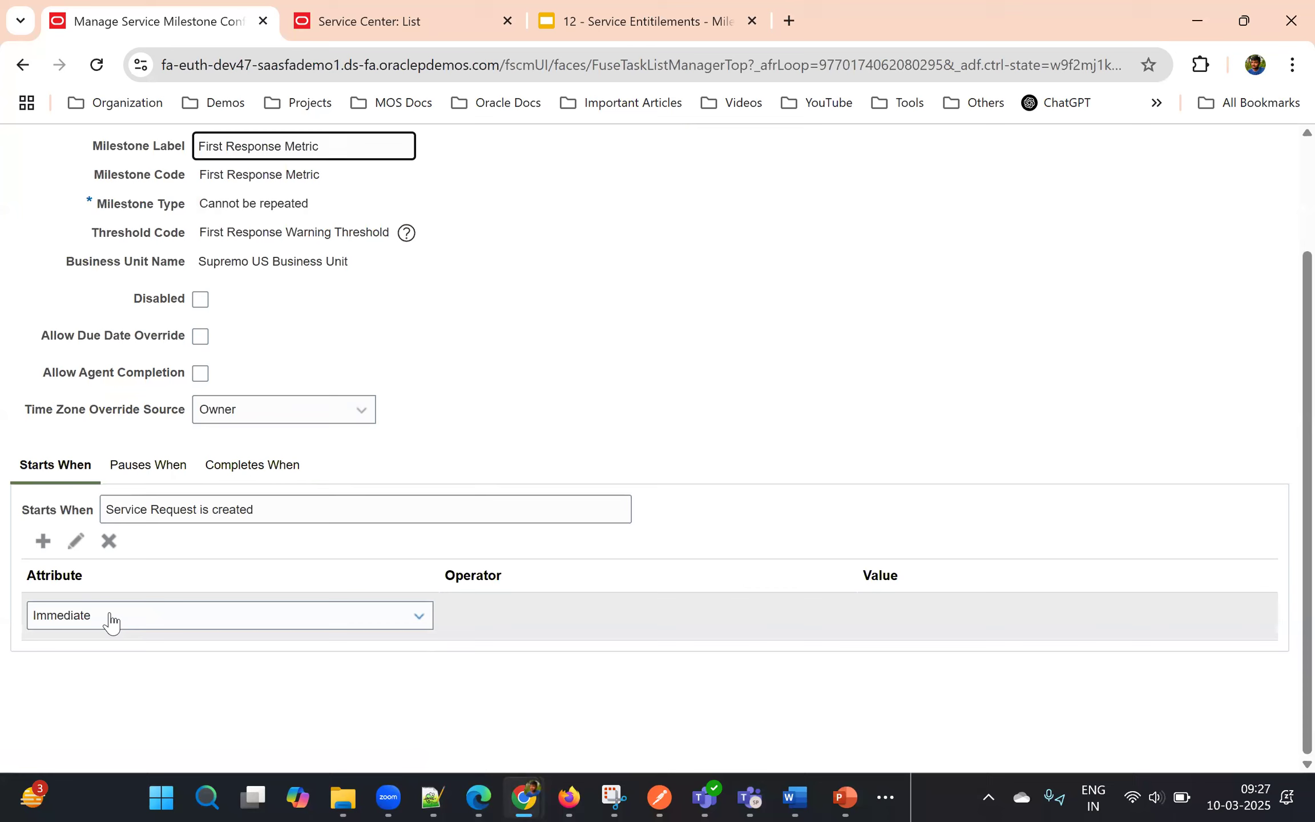
pyautogui.click(151, 456)
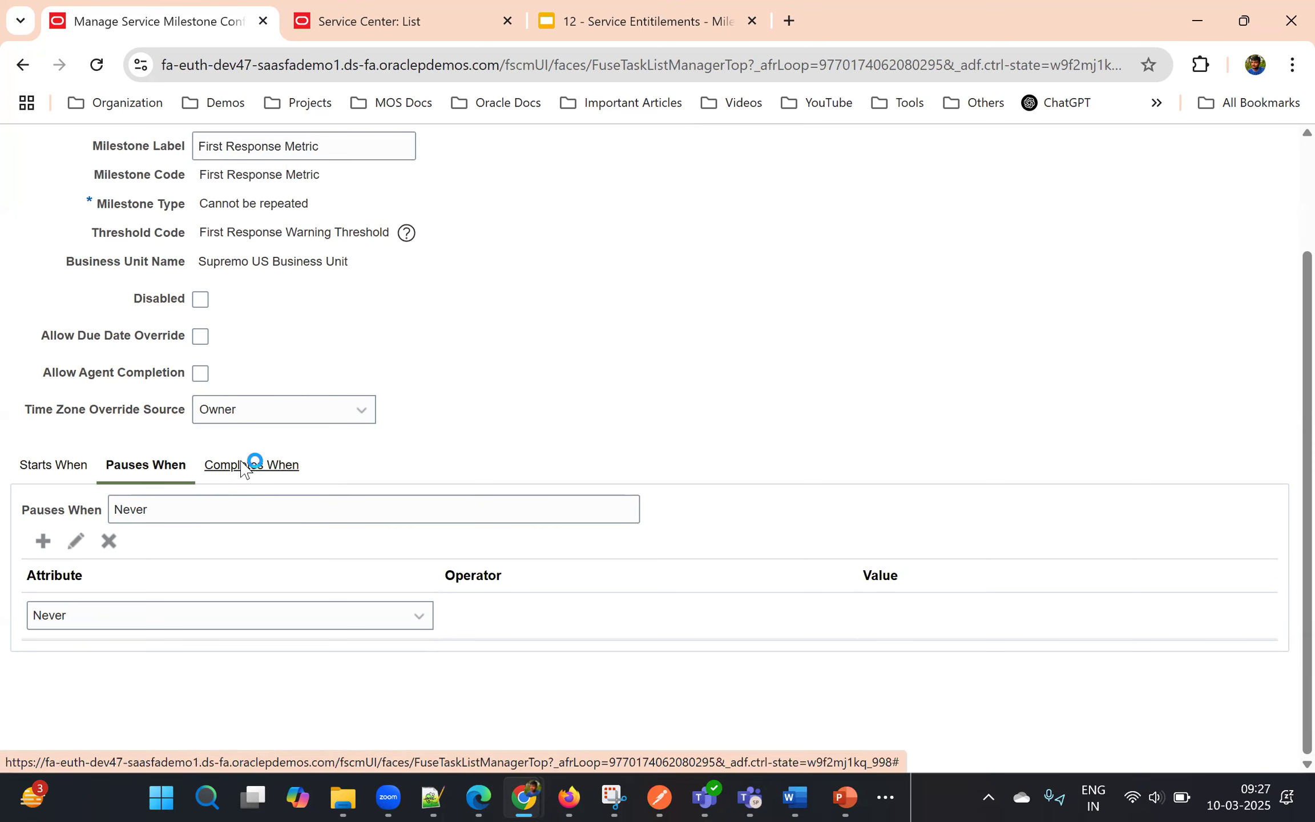
pyautogui.click(243, 469)
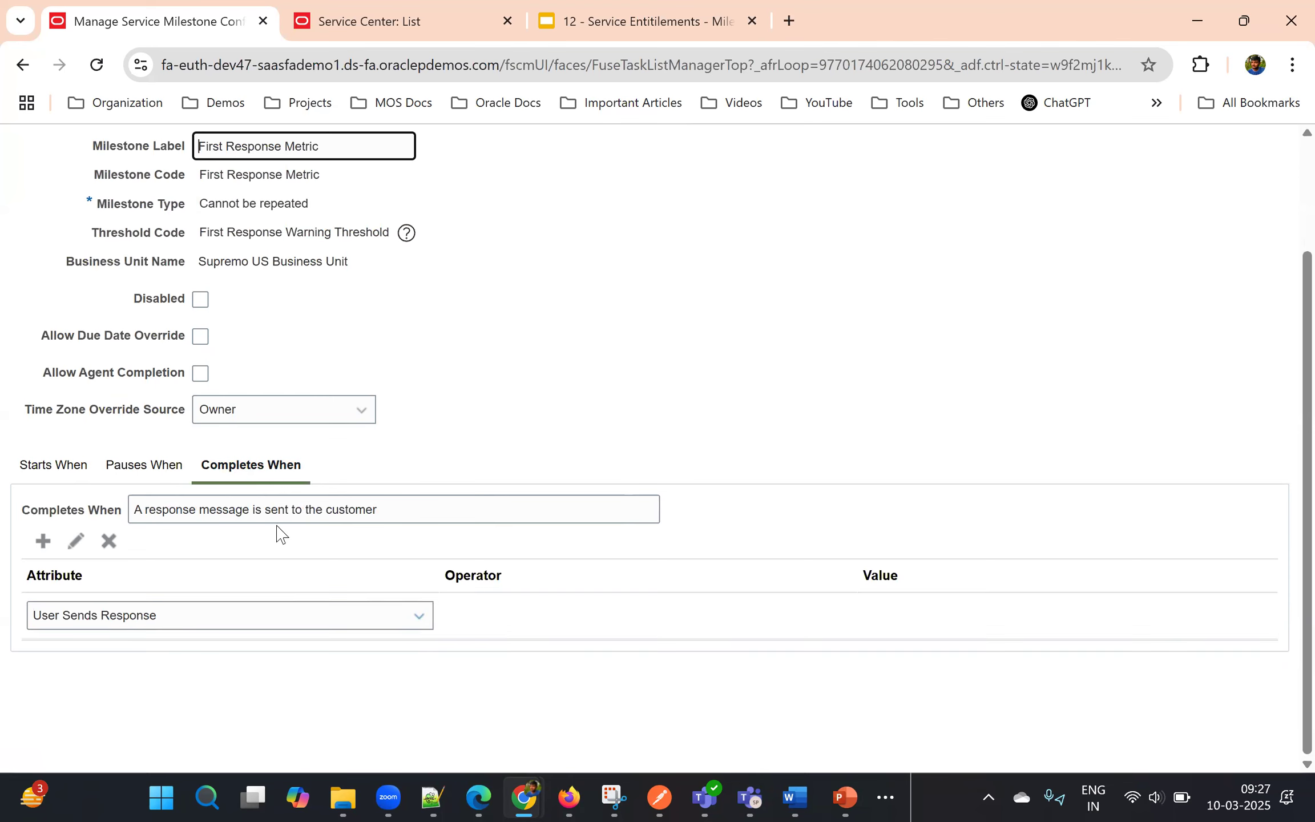
pyautogui.scroll(3, 494, 380)
pyautogui.click(1251, 204)
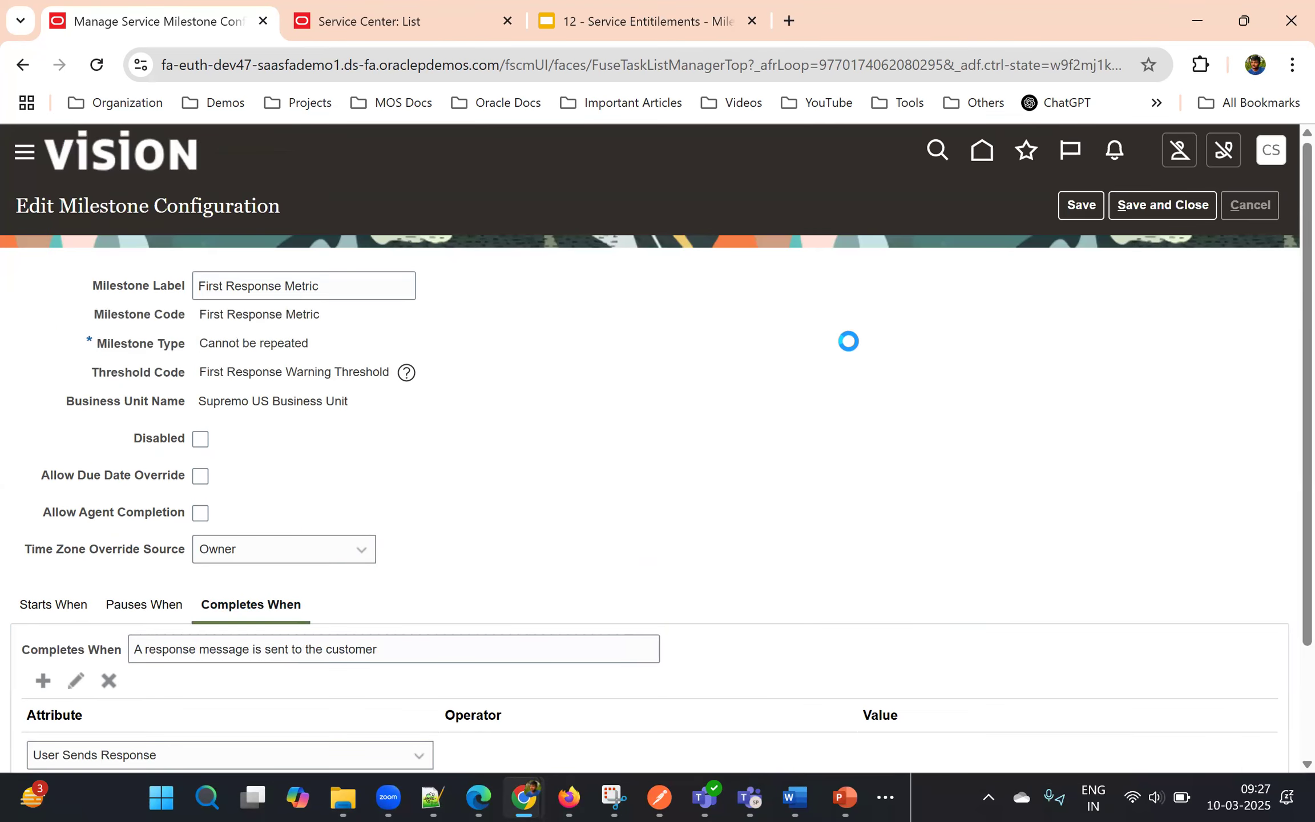
# - Open the Resolution Metric milestone of the Supremo US Business Unit and review its general settings
pyautogui.scroll(-2, 626, 439)
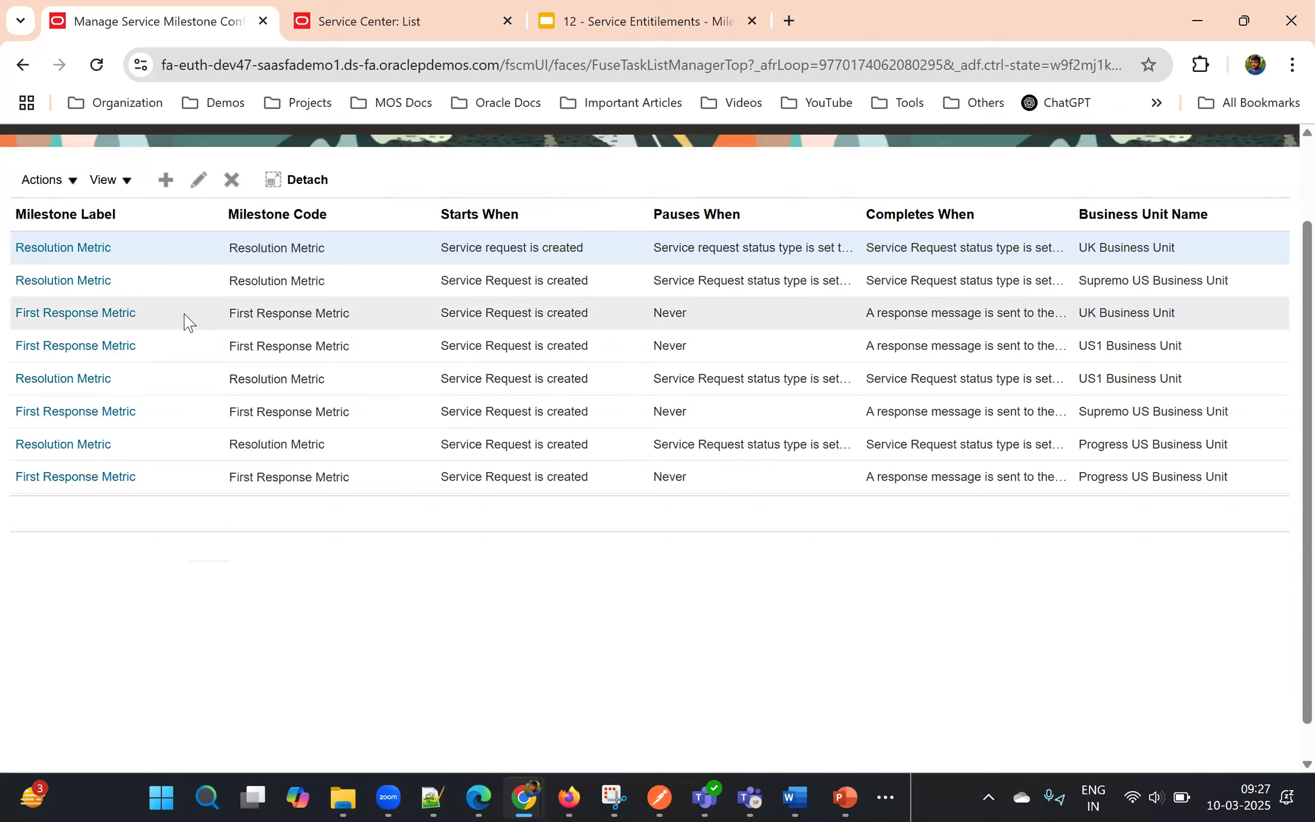
pyautogui.click(64, 280)
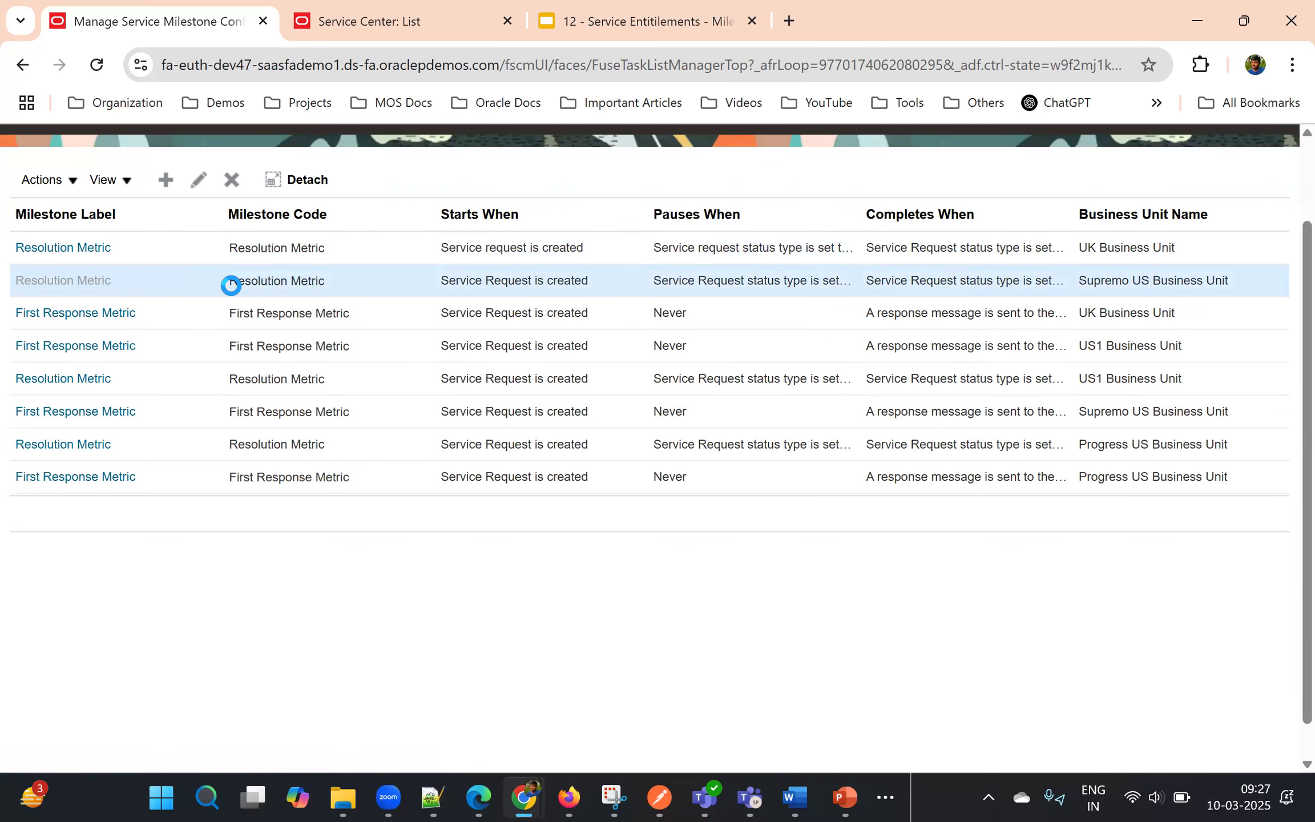
pyautogui.scroll(2, 543, 368)
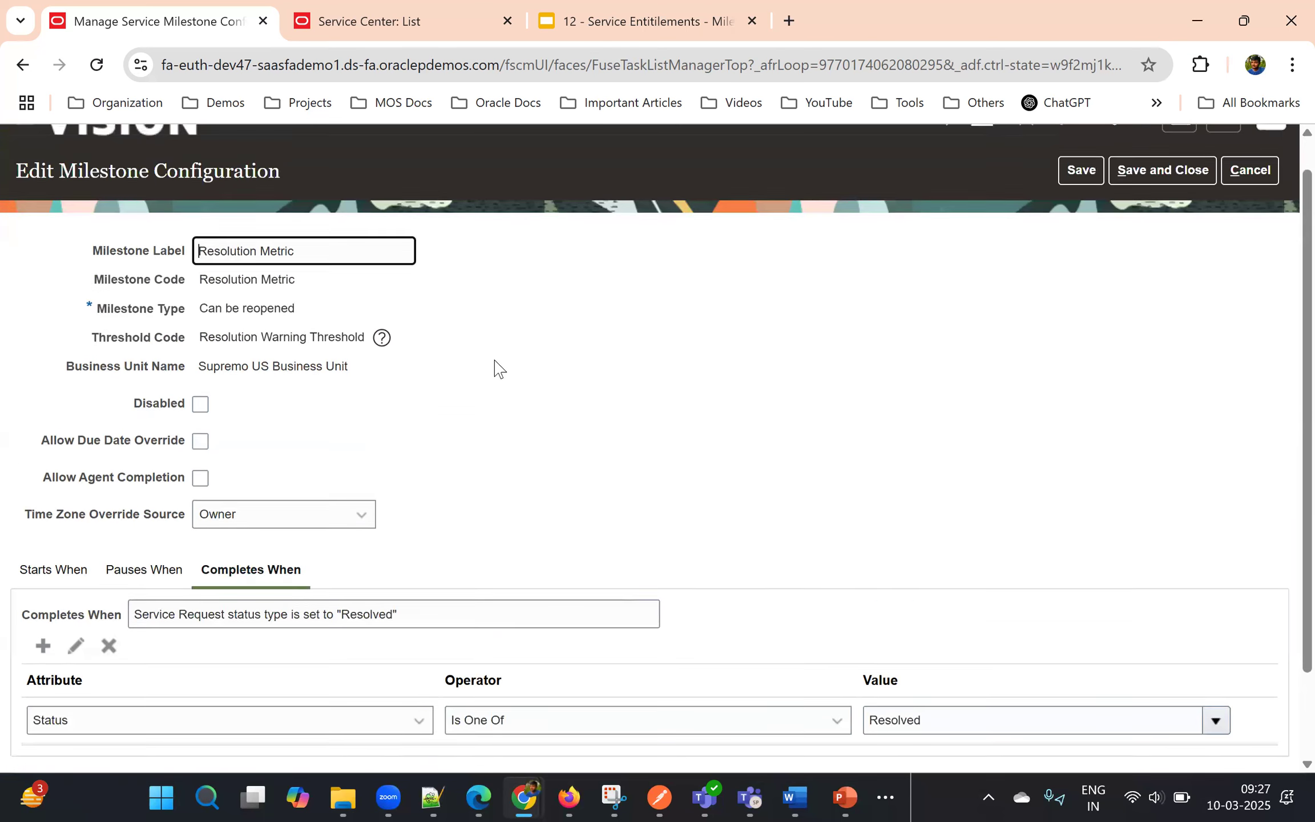
pyautogui.scroll(-2, 279, 479)
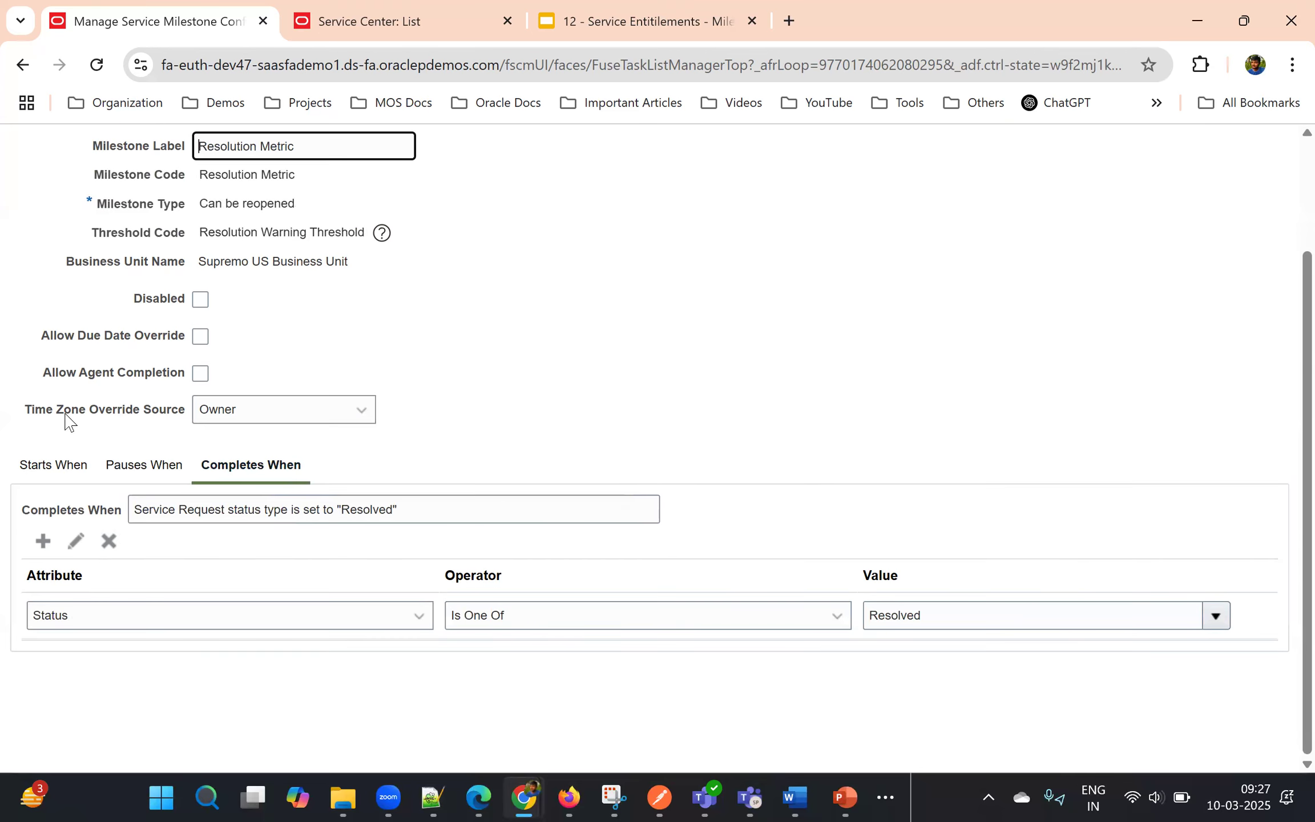
# - Review the Resolution Metric's start, pause and completion conditions, and leave the configuration without saving
pyautogui.click(63, 464)
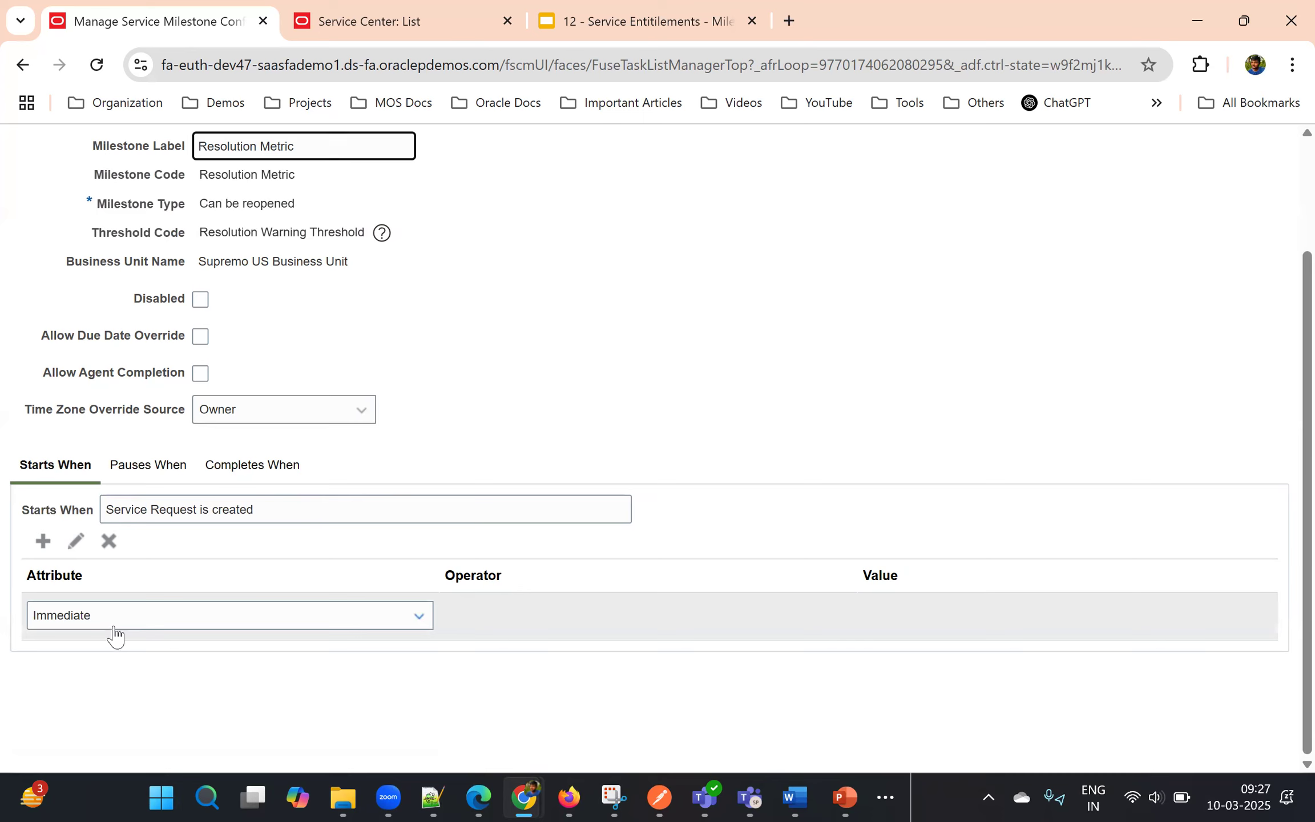
pyautogui.click(157, 469)
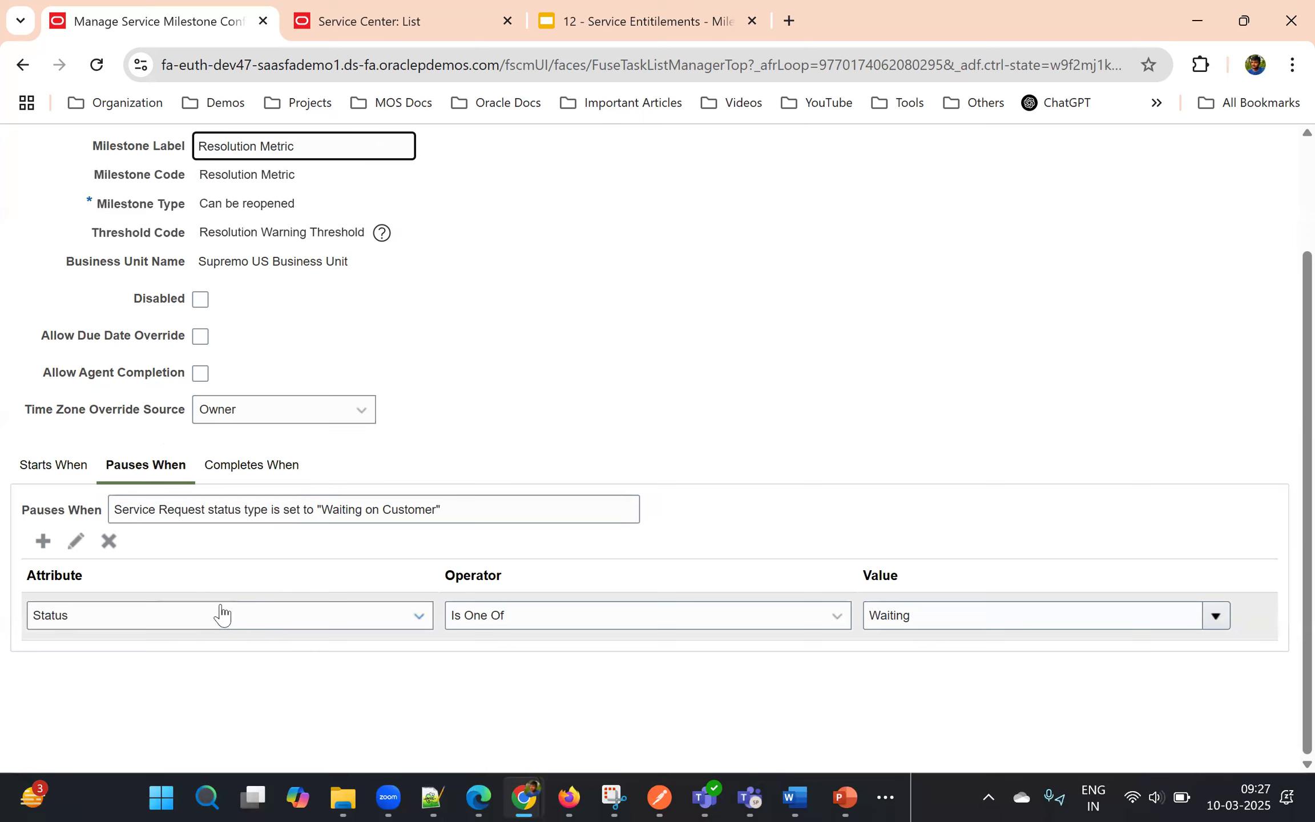
pyautogui.click(939, 628)
pyautogui.click(720, 316)
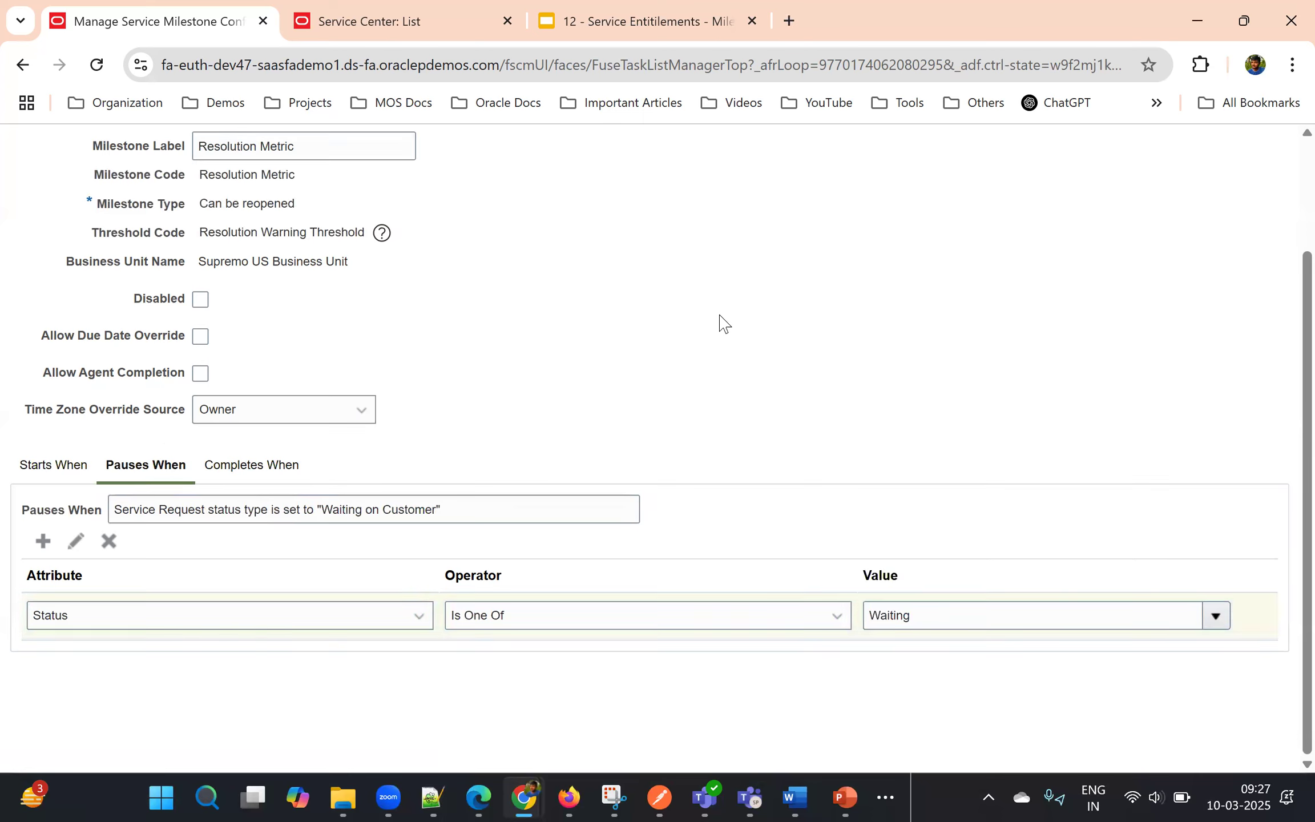
pyautogui.click(229, 467)
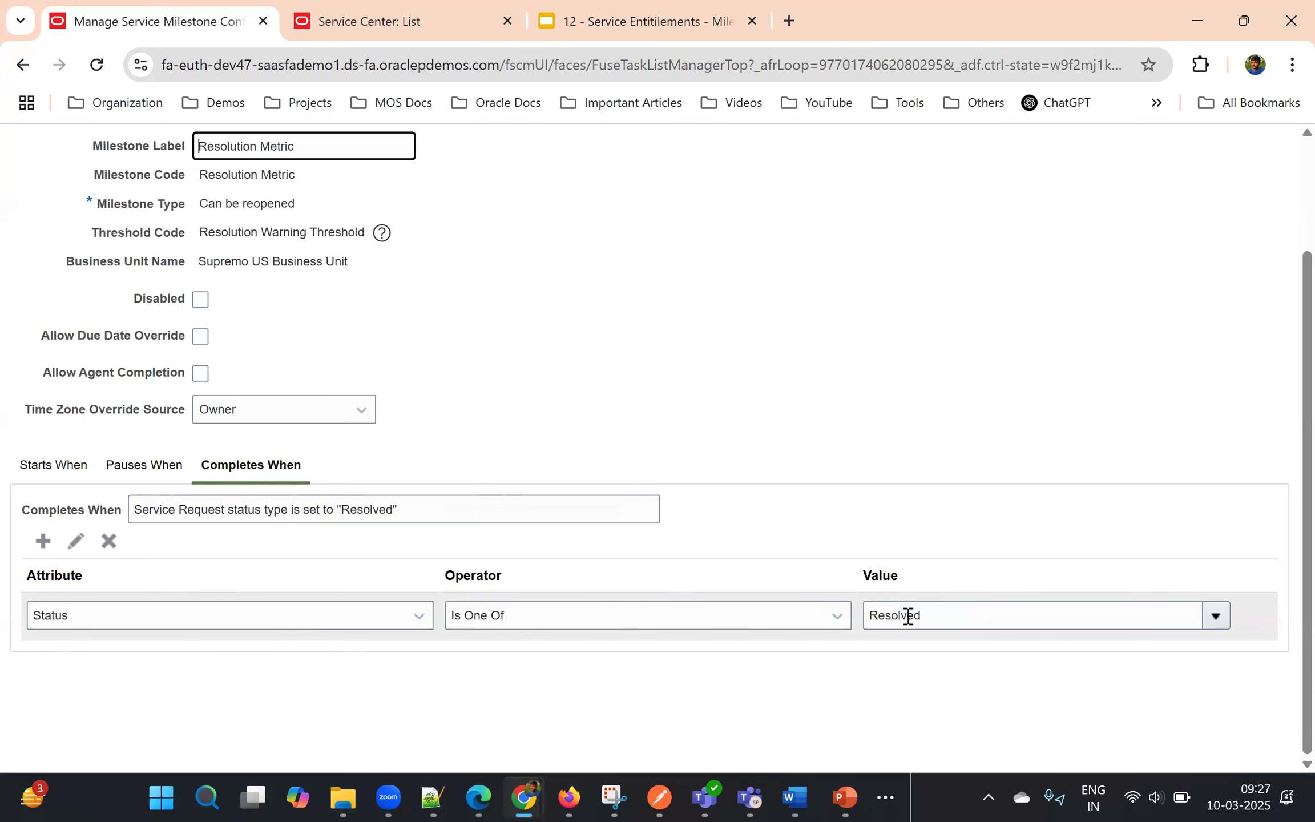
pyautogui.scroll(3, 830, 455)
pyautogui.click(1258, 206)
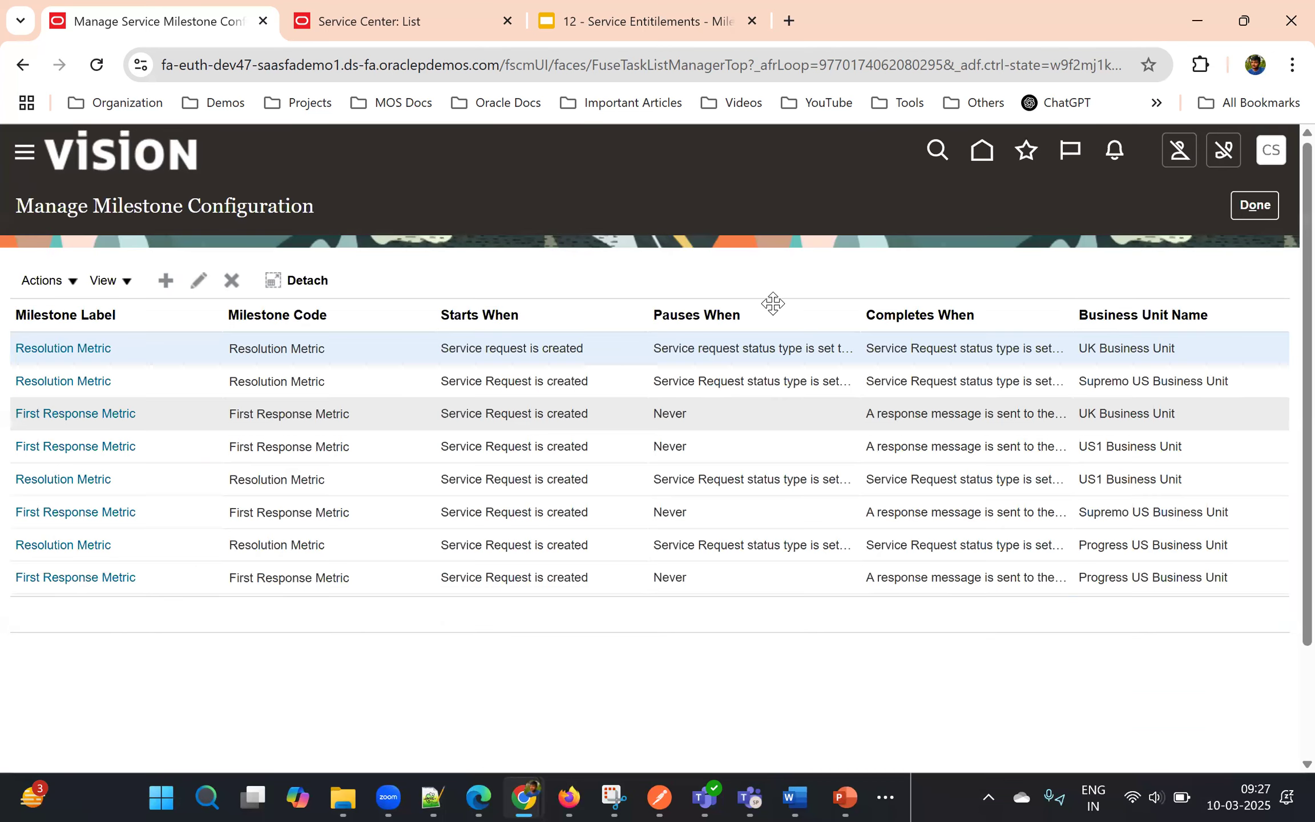
# - Finish managing the milestone configuration and open the Subscription Management work area
pyautogui.click(1254, 206)
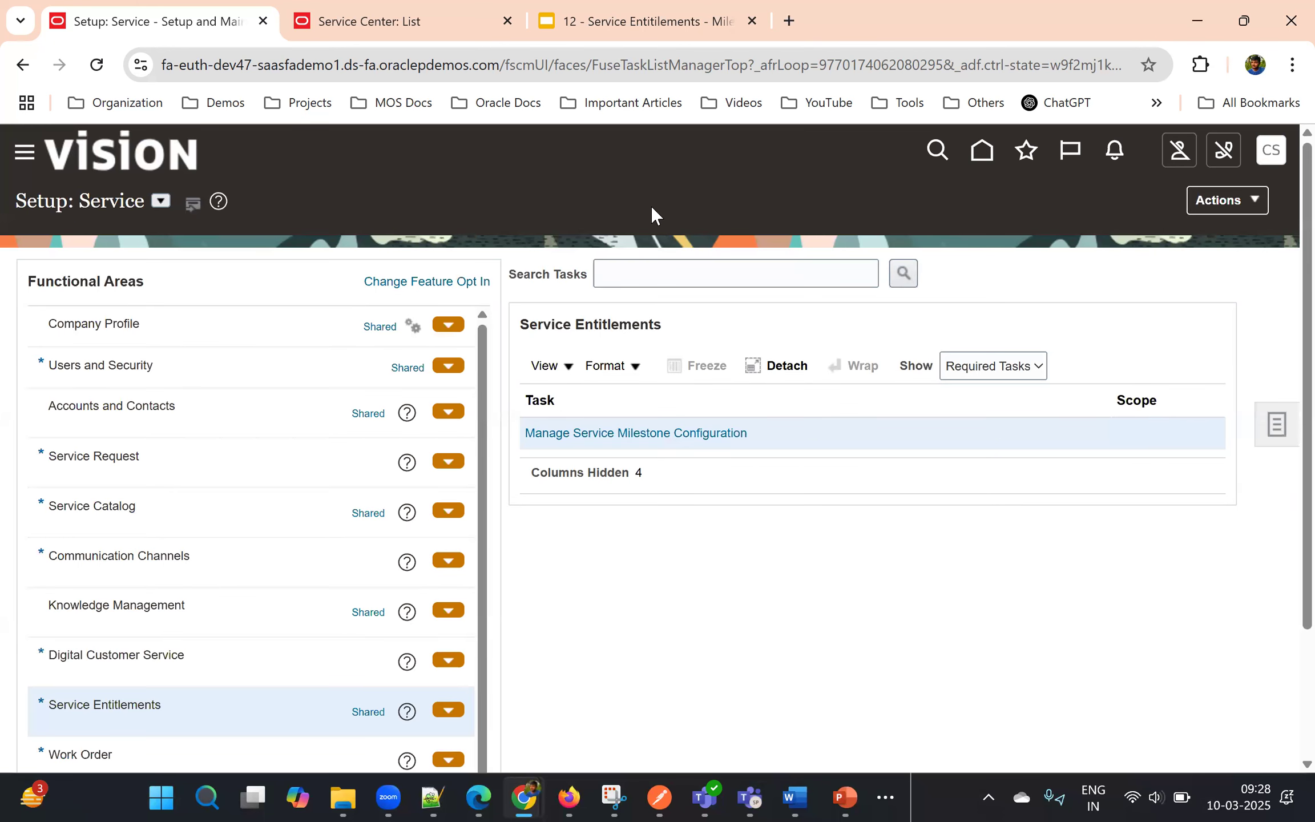
pyautogui.click(27, 160)
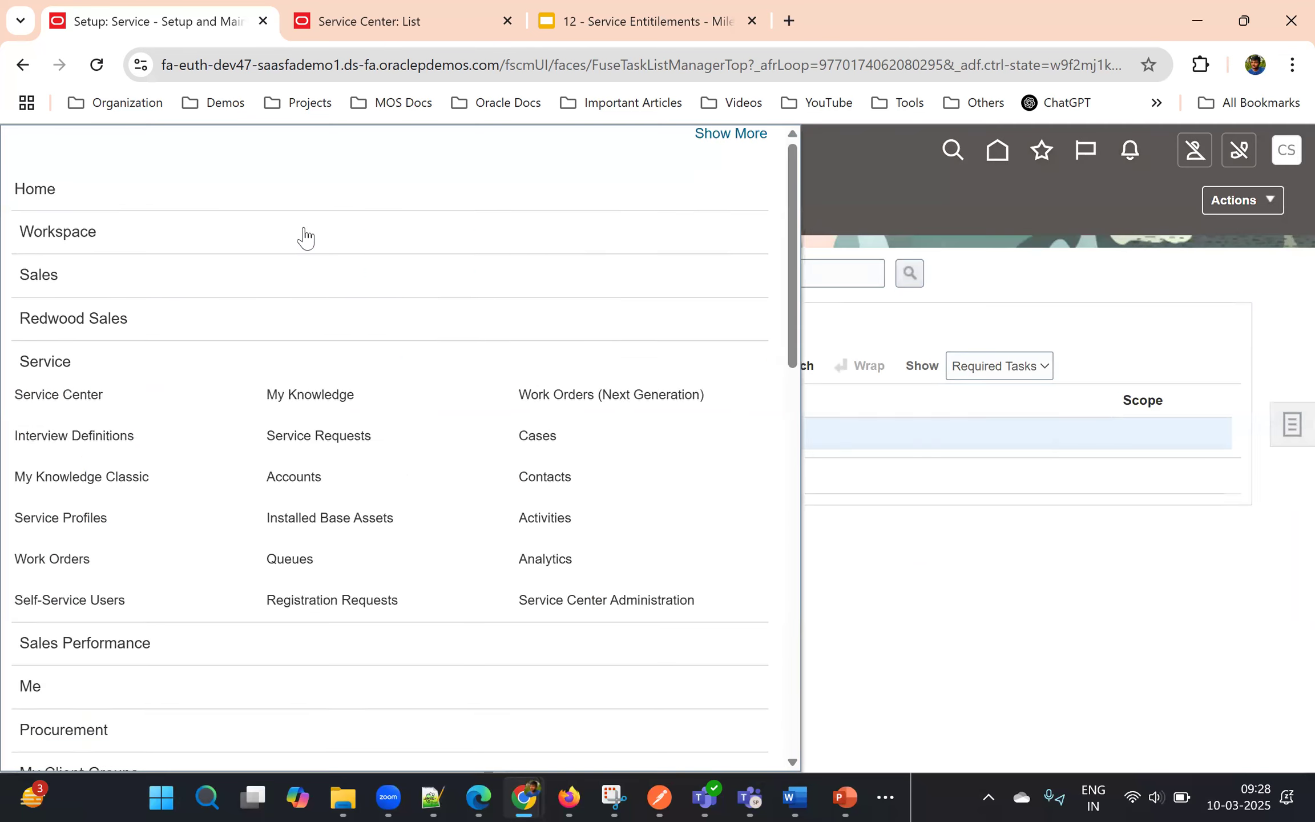
pyautogui.scroll(-15, 141, 601)
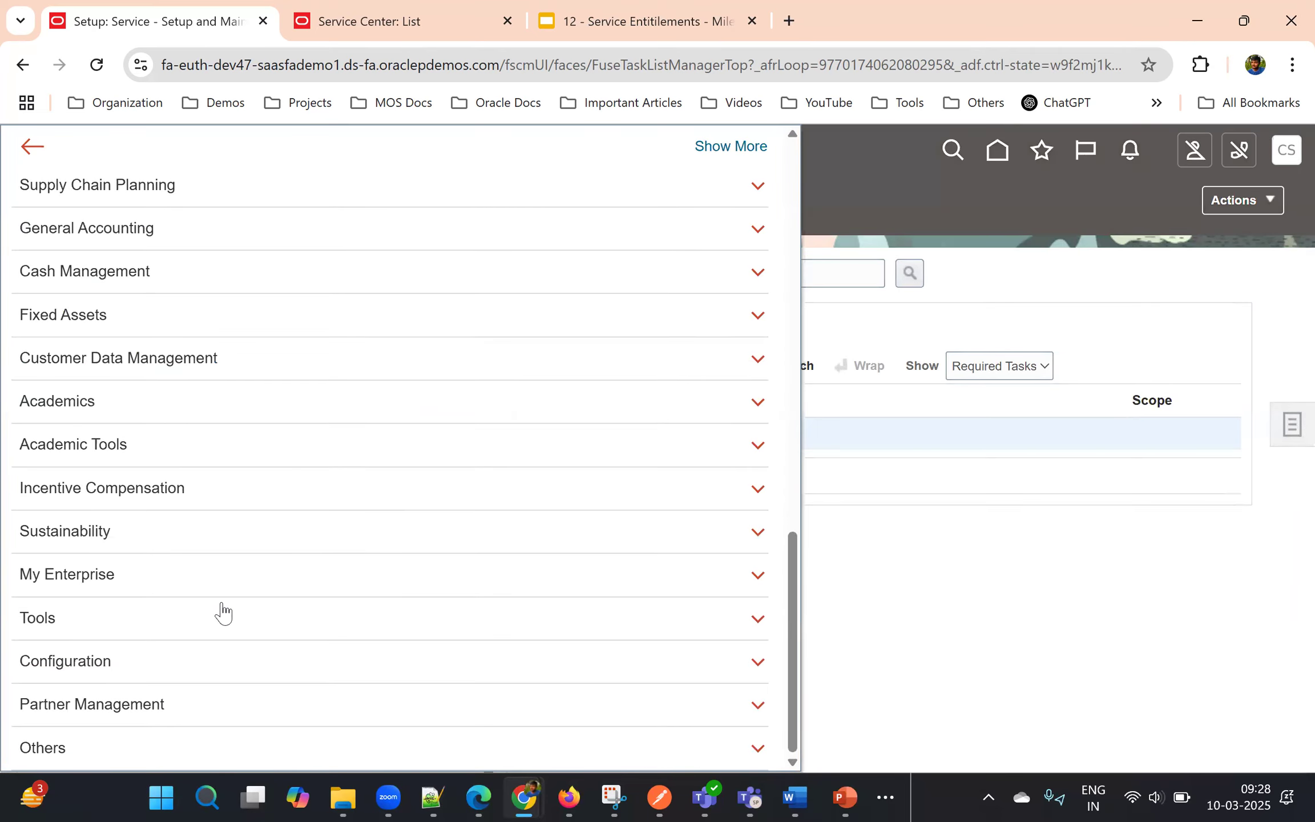
pyautogui.scroll(8, 252, 478)
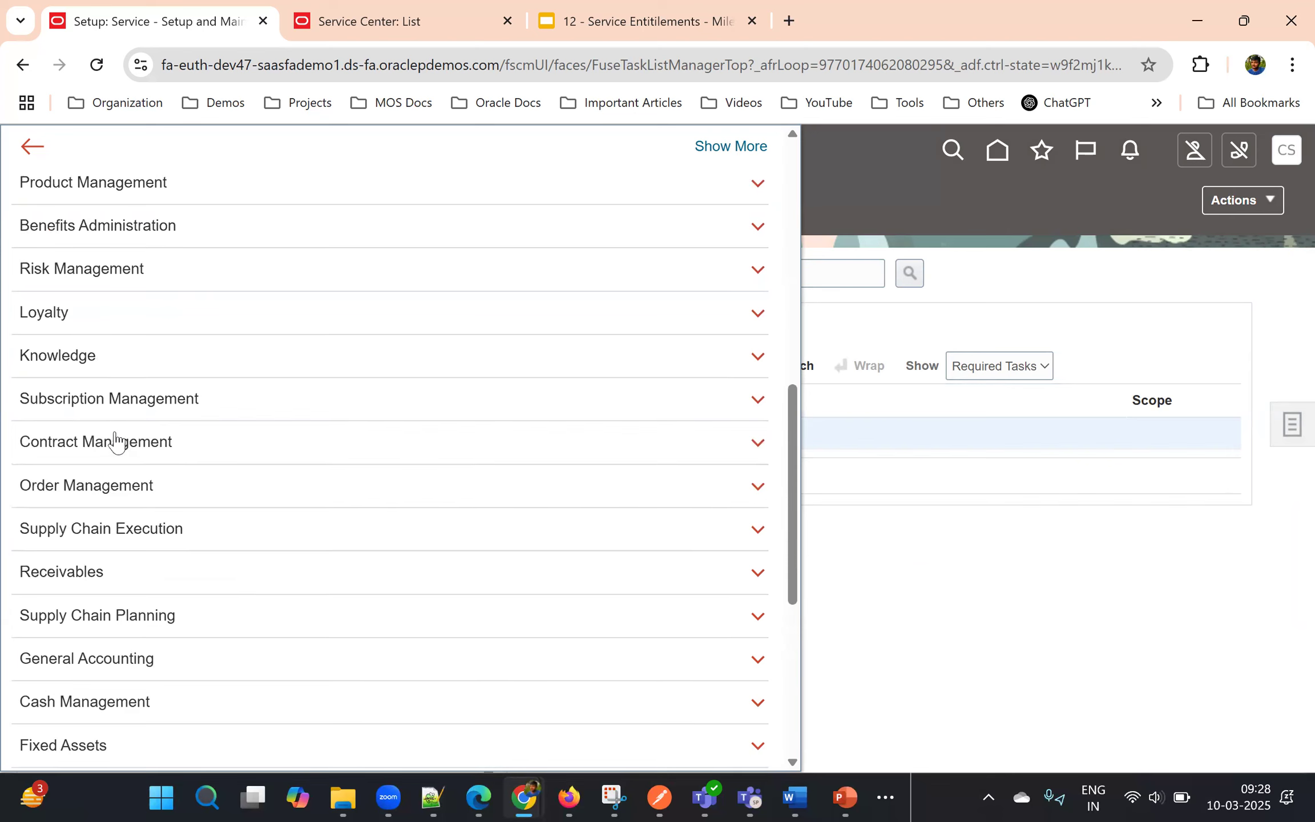
pyautogui.click(108, 398)
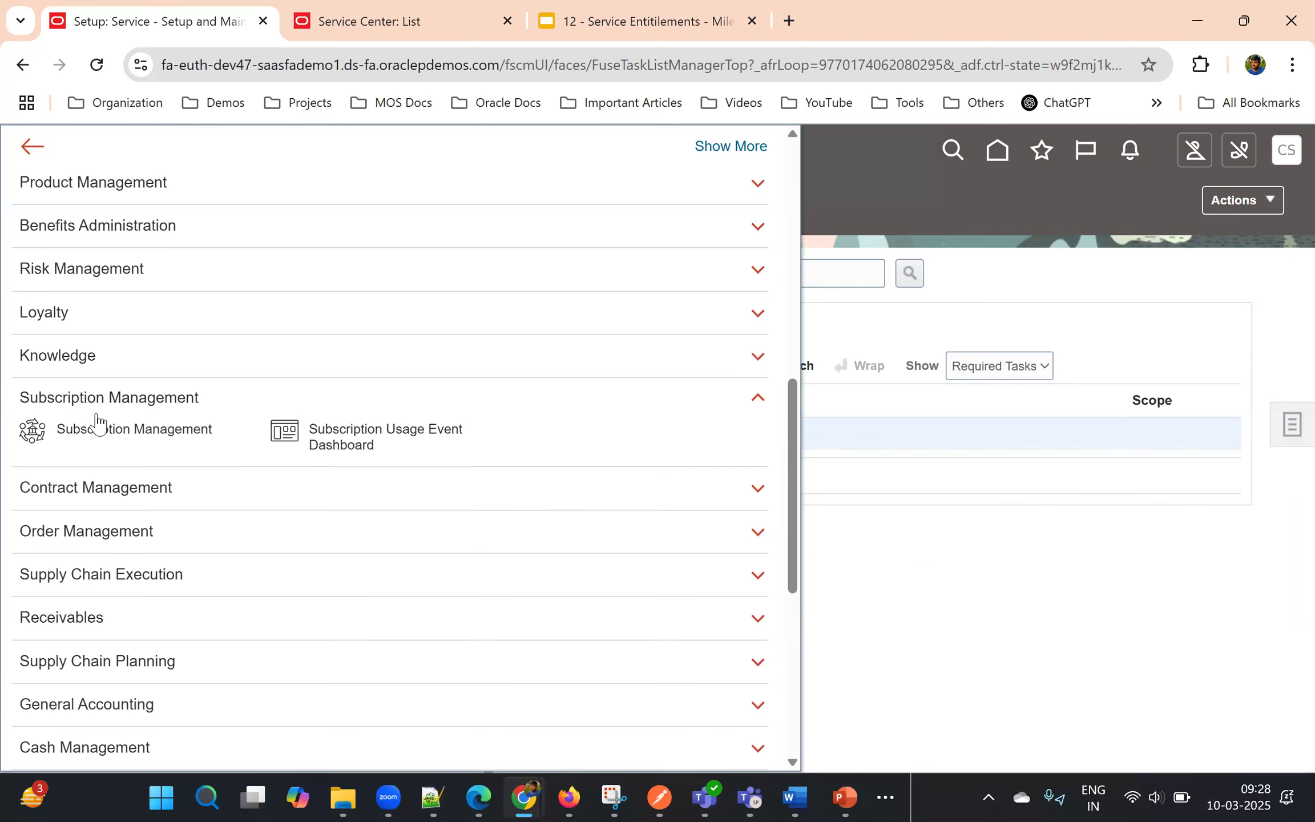
pyautogui.click(28, 437)
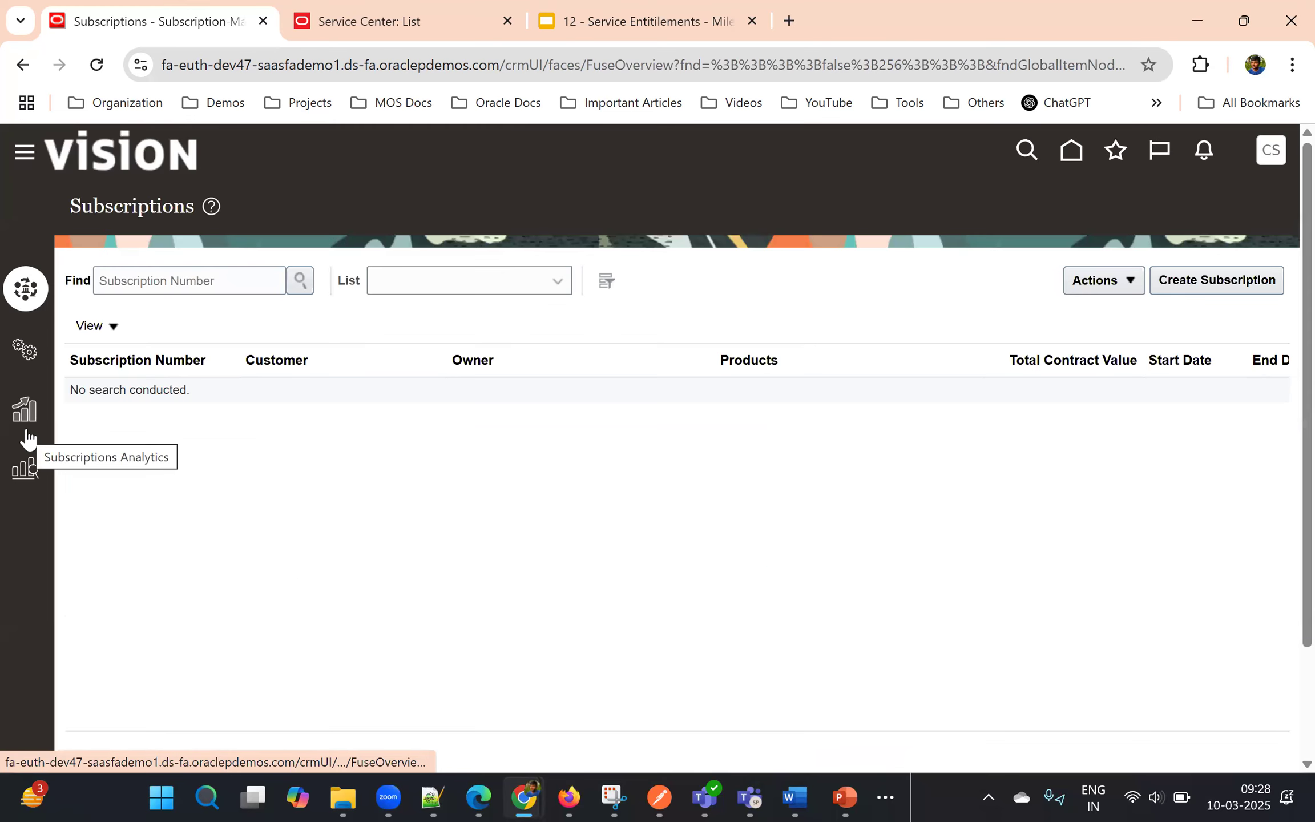
# - Open Manage Availability under the subscription configuration's Entitlements Management and review the Weekdays 8am to 9pm schedule
pyautogui.click(24, 350)
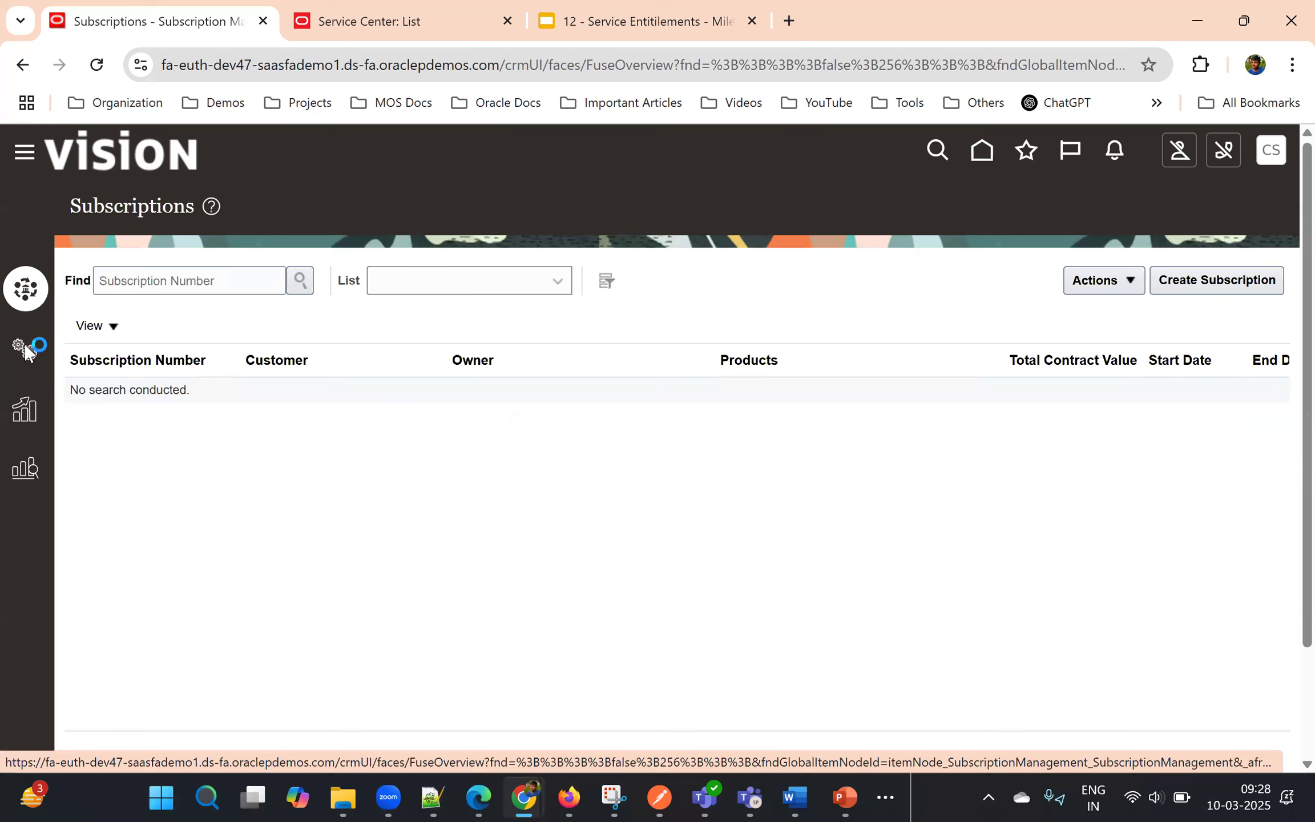
pyautogui.scroll(-2, 488, 431)
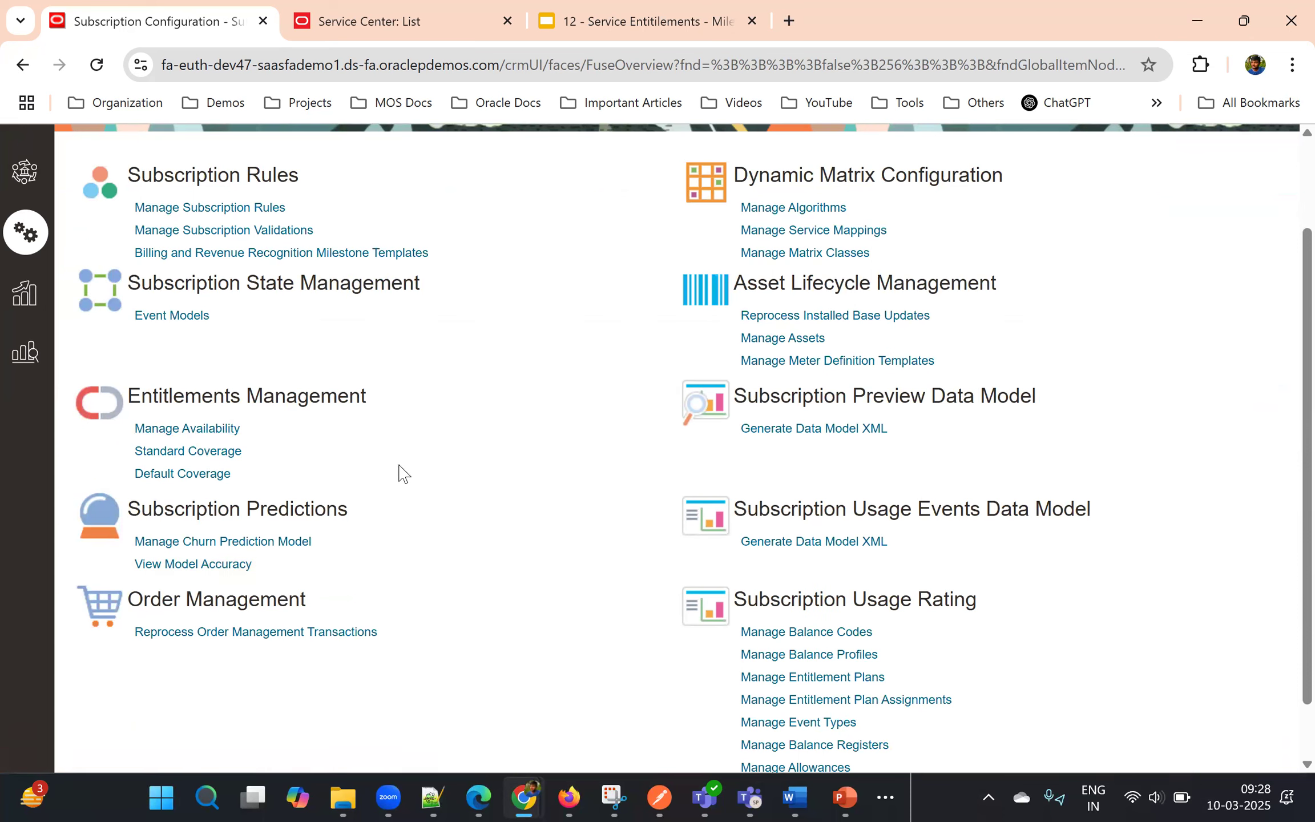
pyautogui.click(209, 432)
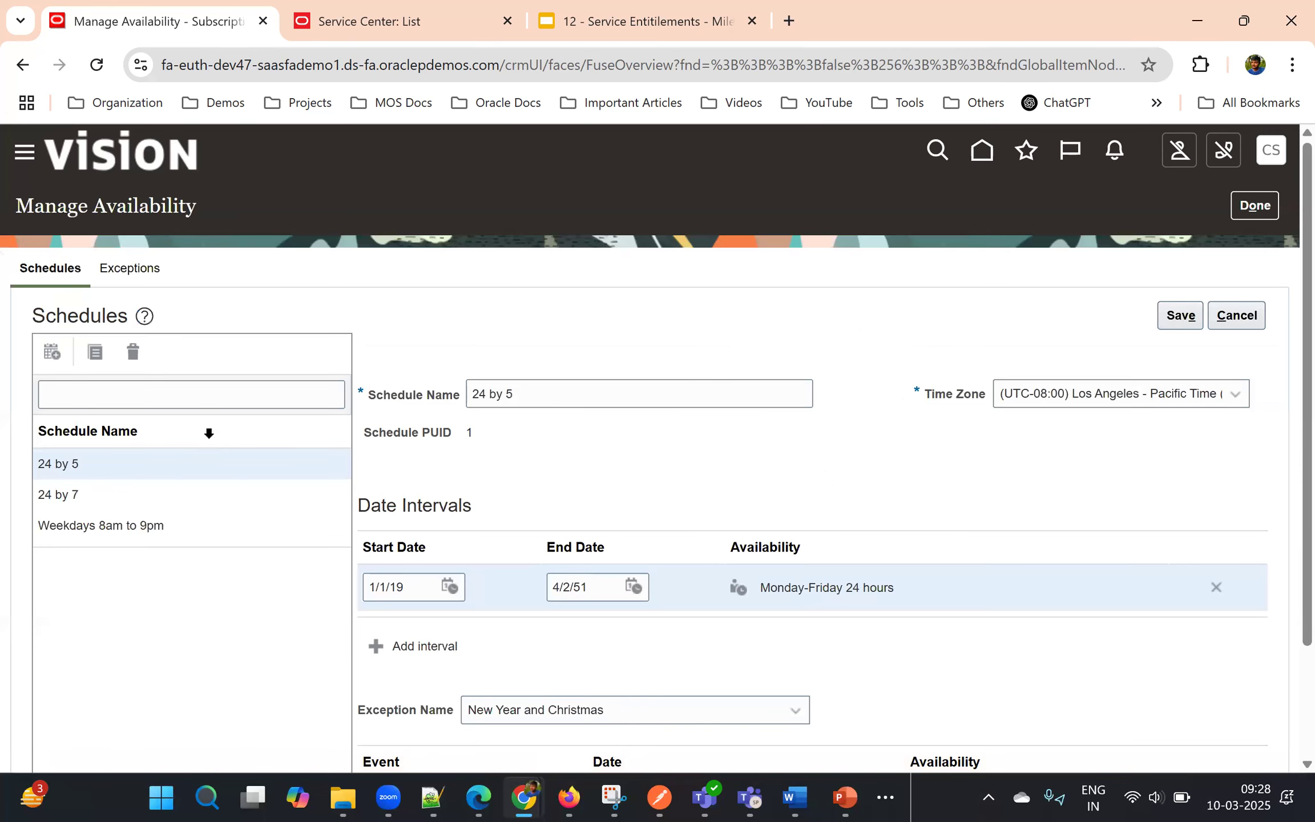
pyautogui.click(174, 527)
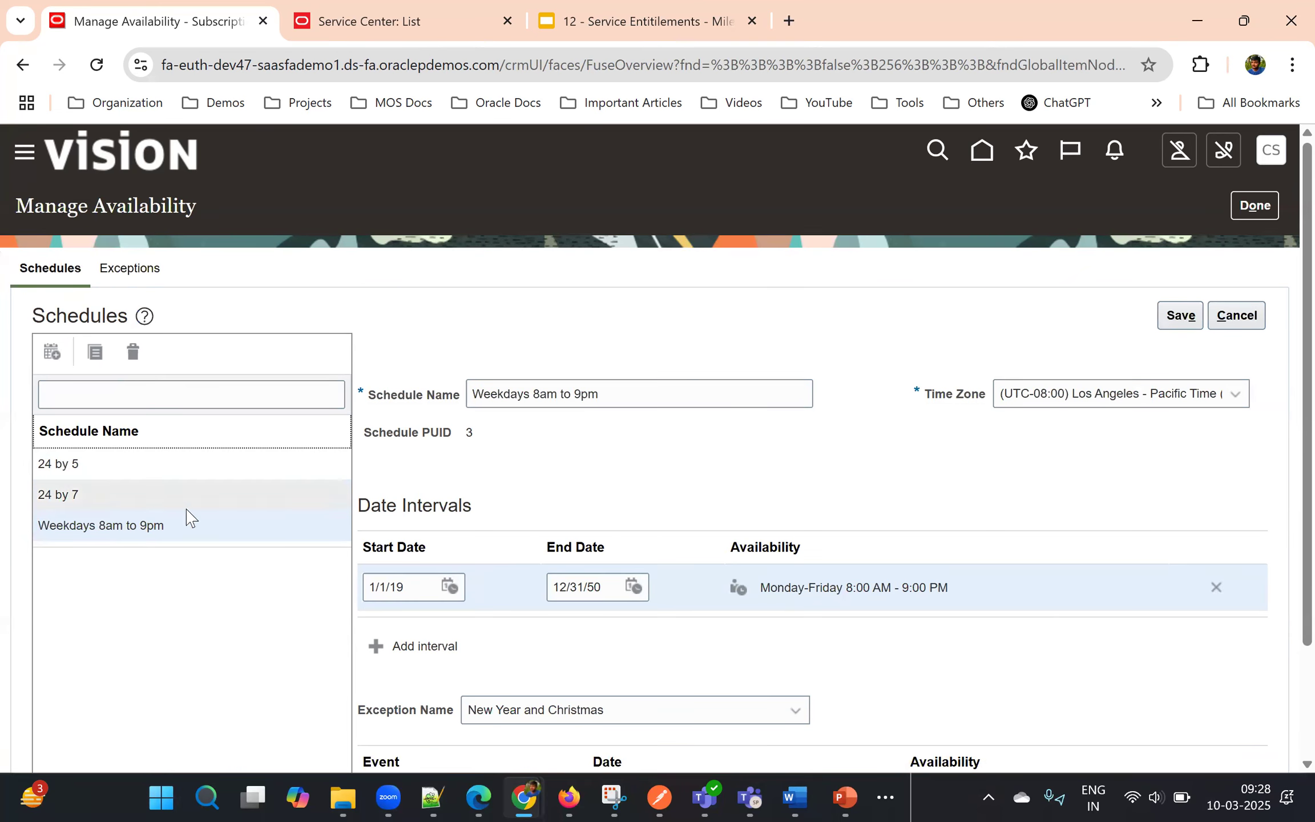
pyautogui.scroll(-2, 572, 428)
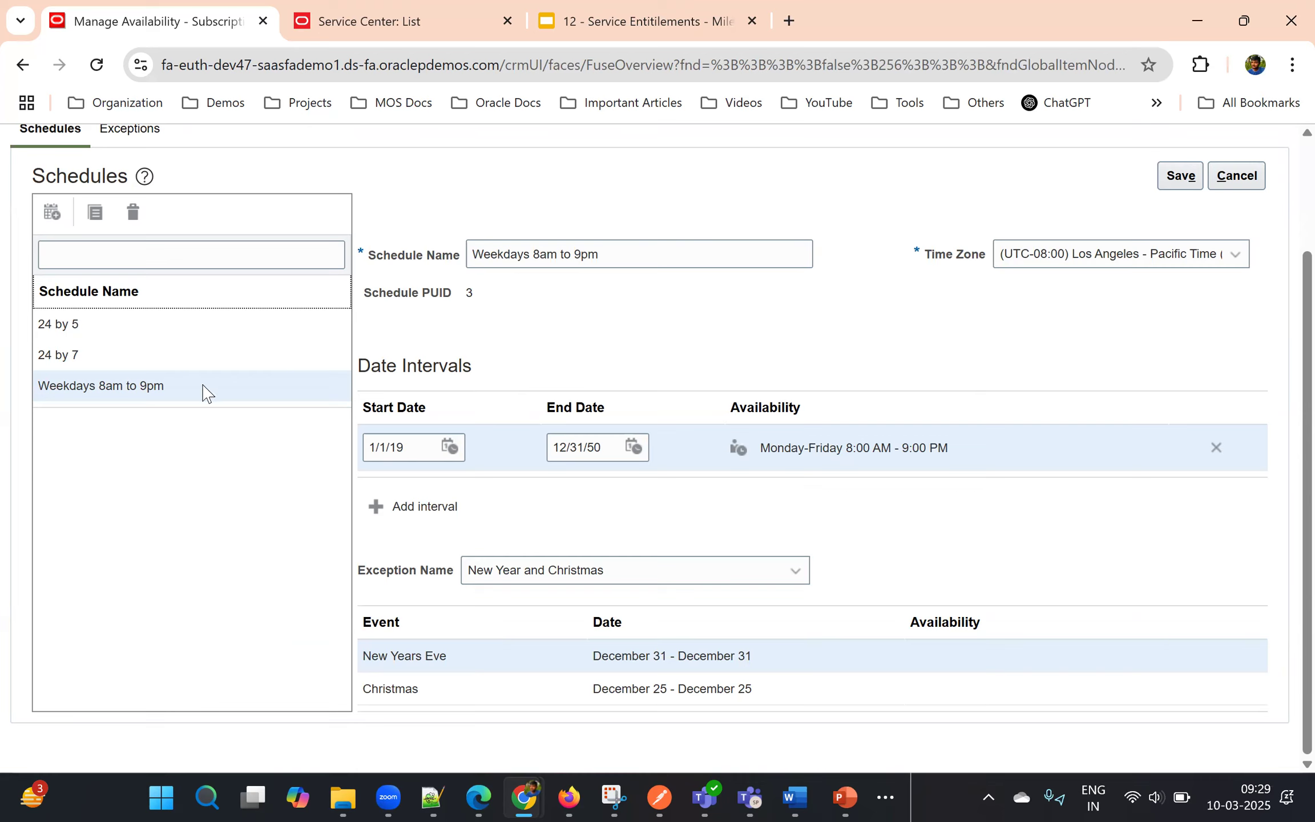
# - Duplicate the Weekdays 8am to 9pm schedule and name the copy "Weekdays 9 AM to 6 PM"
pyautogui.click(101, 216)
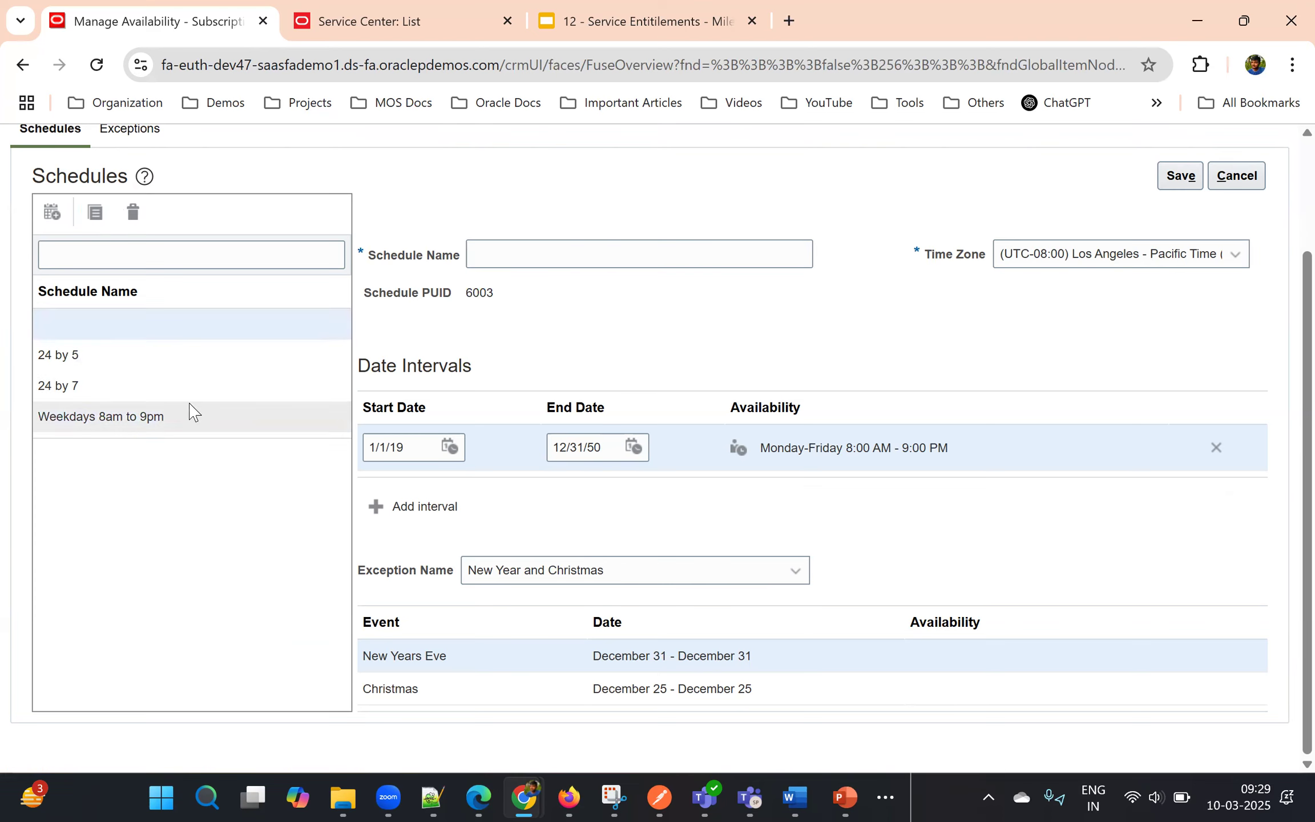
pyautogui.scroll(2, 209, 361)
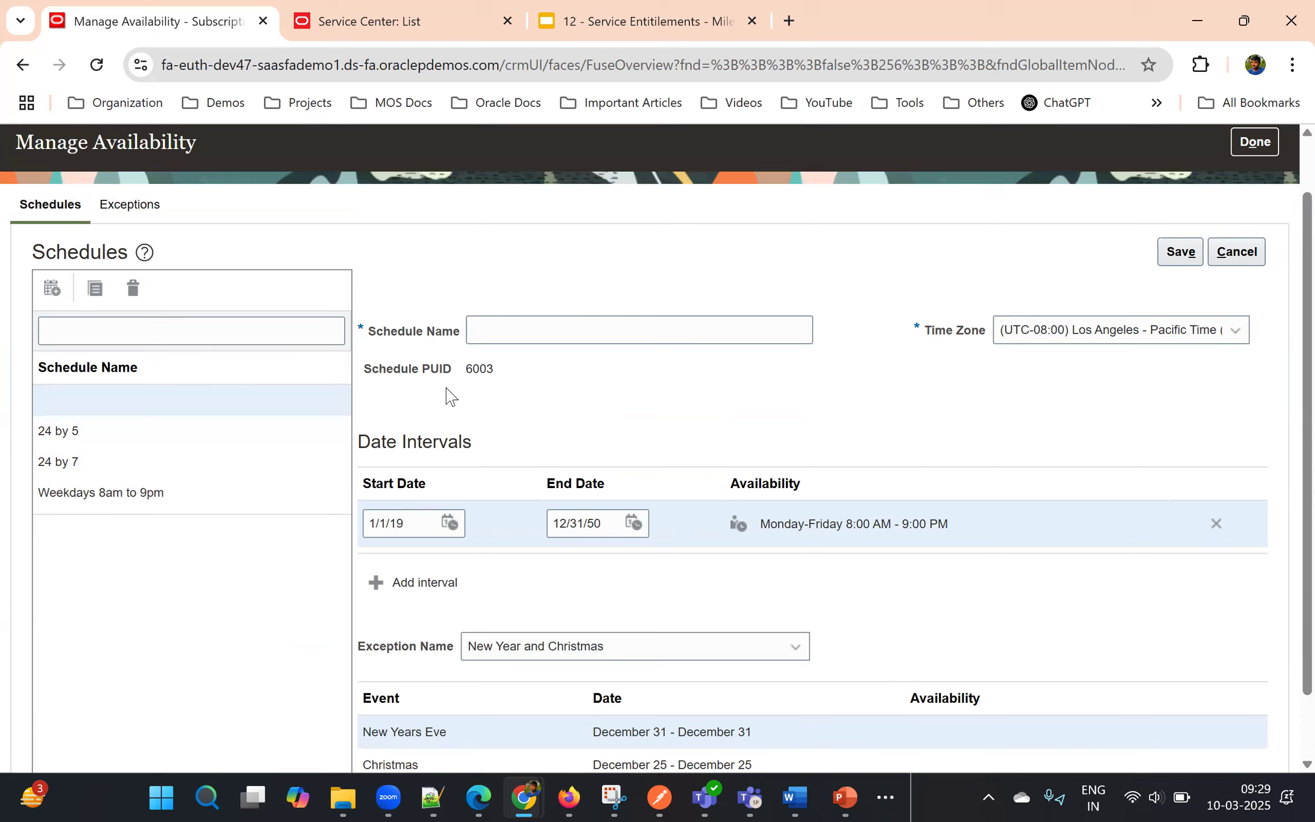
pyautogui.click(532, 333)
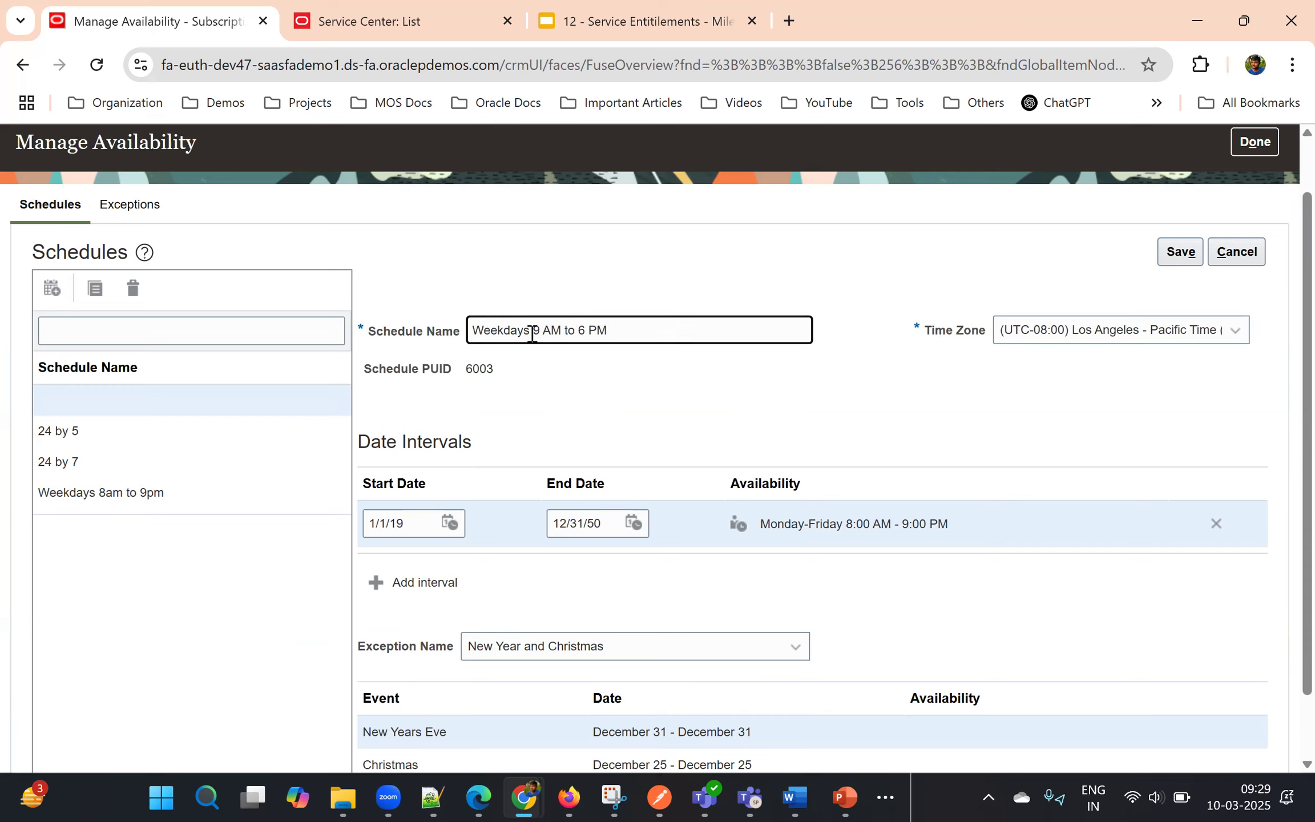
pyautogui.click(705, 372)
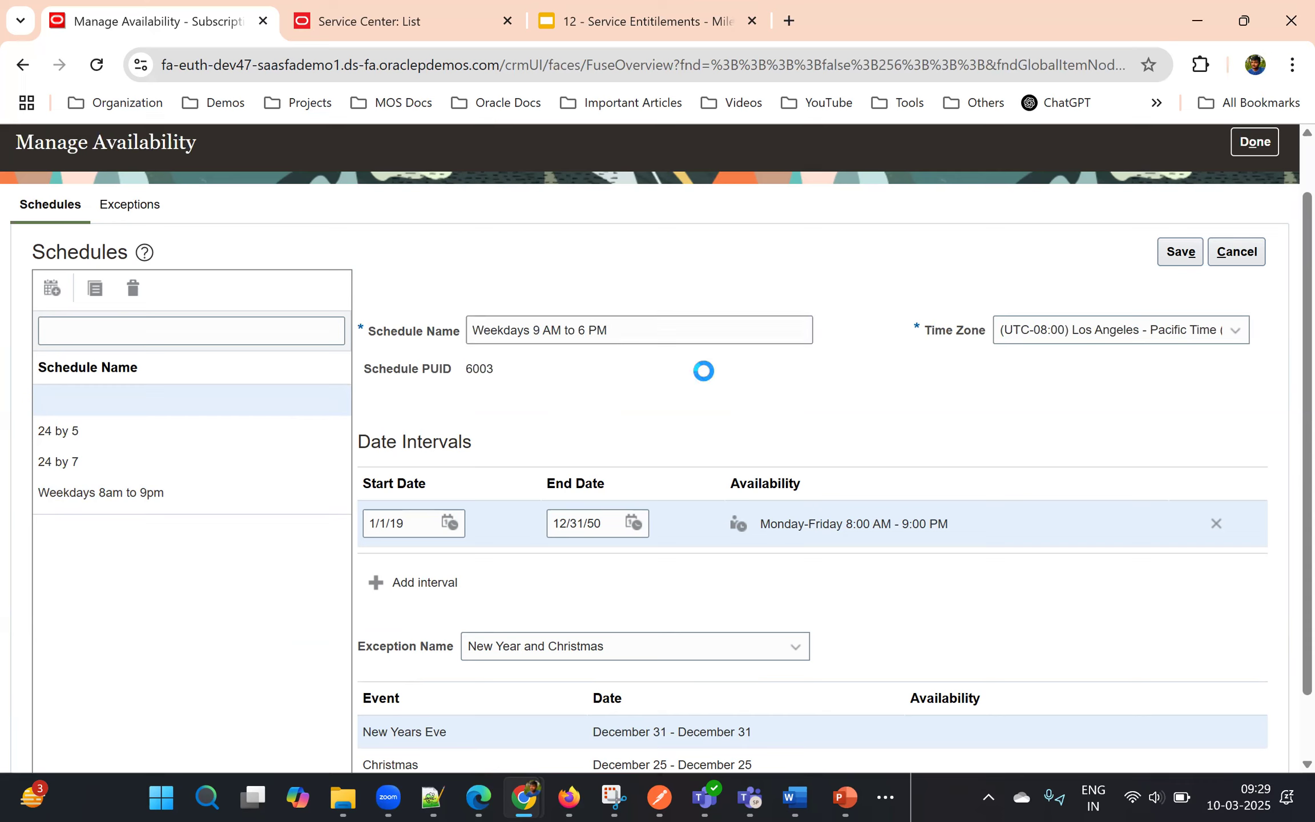
# - Set the new schedule's time zone to (UTC+05:30) Kolkata - India Time (IT)
pyautogui.click(1029, 337)
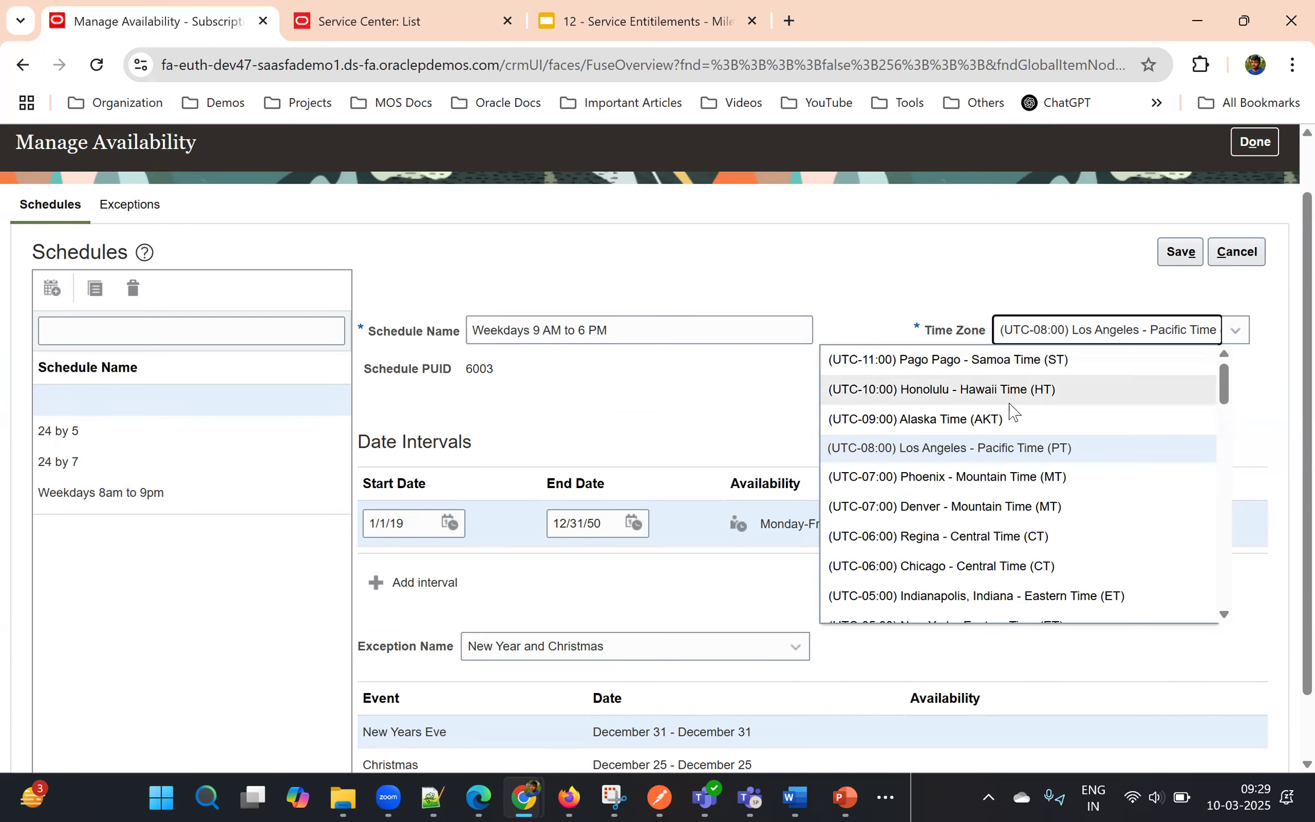
pyautogui.scroll(-4, 988, 488)
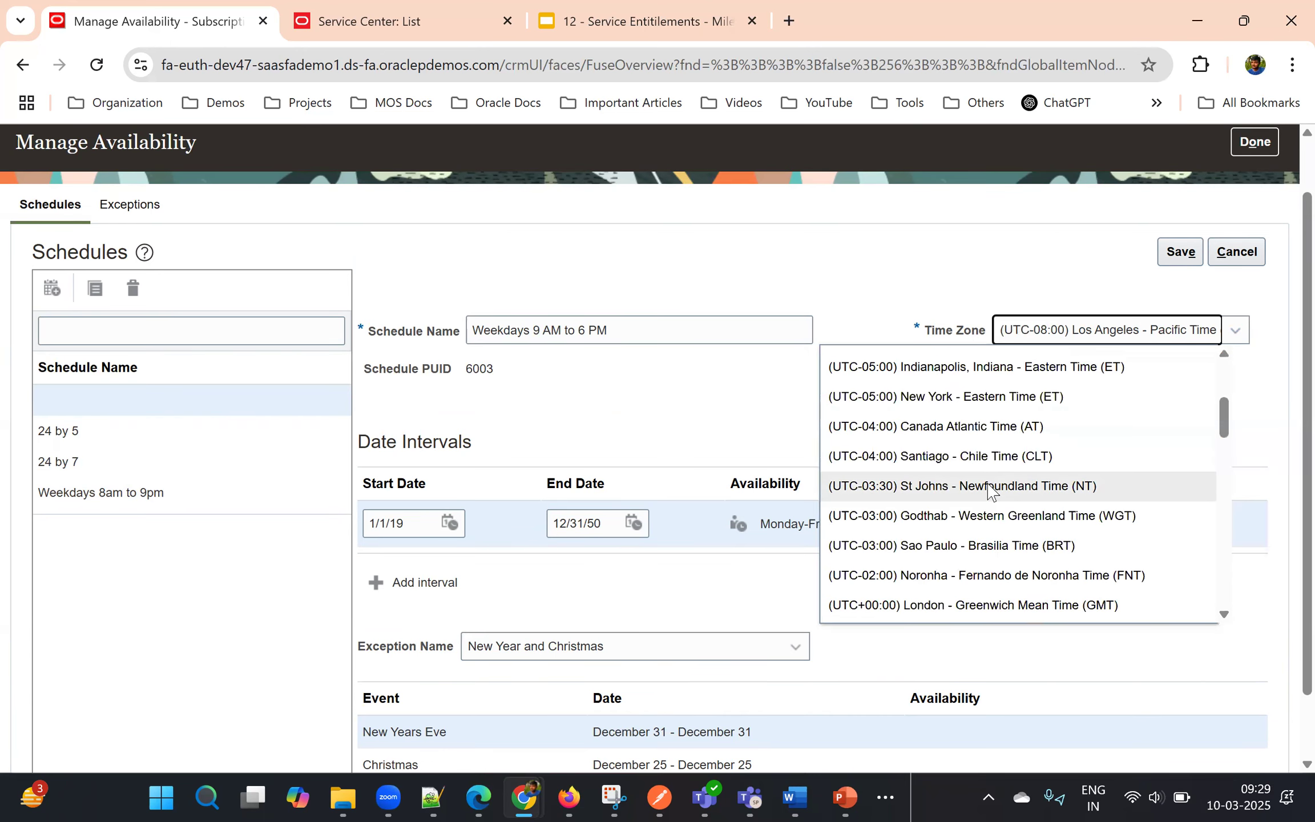
pyautogui.scroll(-10, 989, 489)
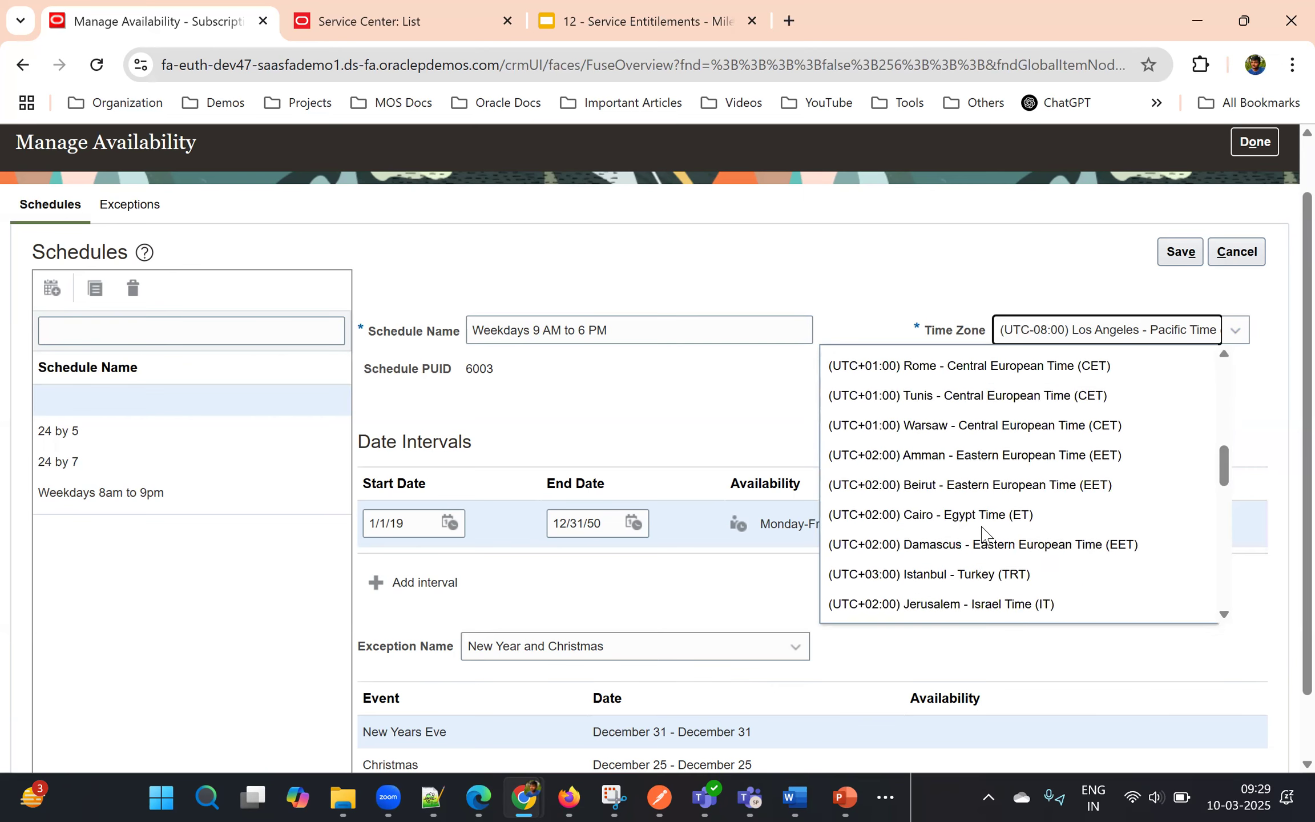
pyautogui.scroll(-12, 982, 534)
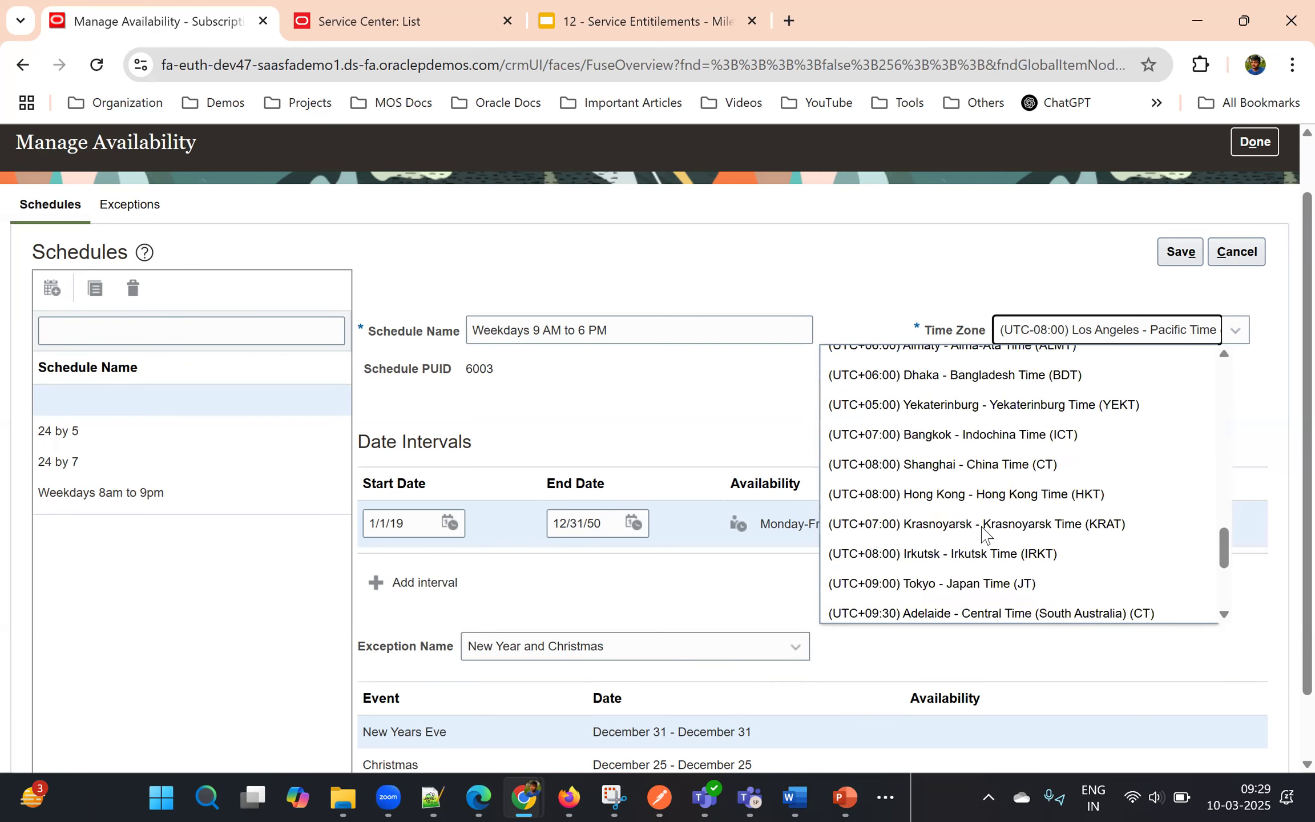
pyautogui.scroll(-1, 981, 534)
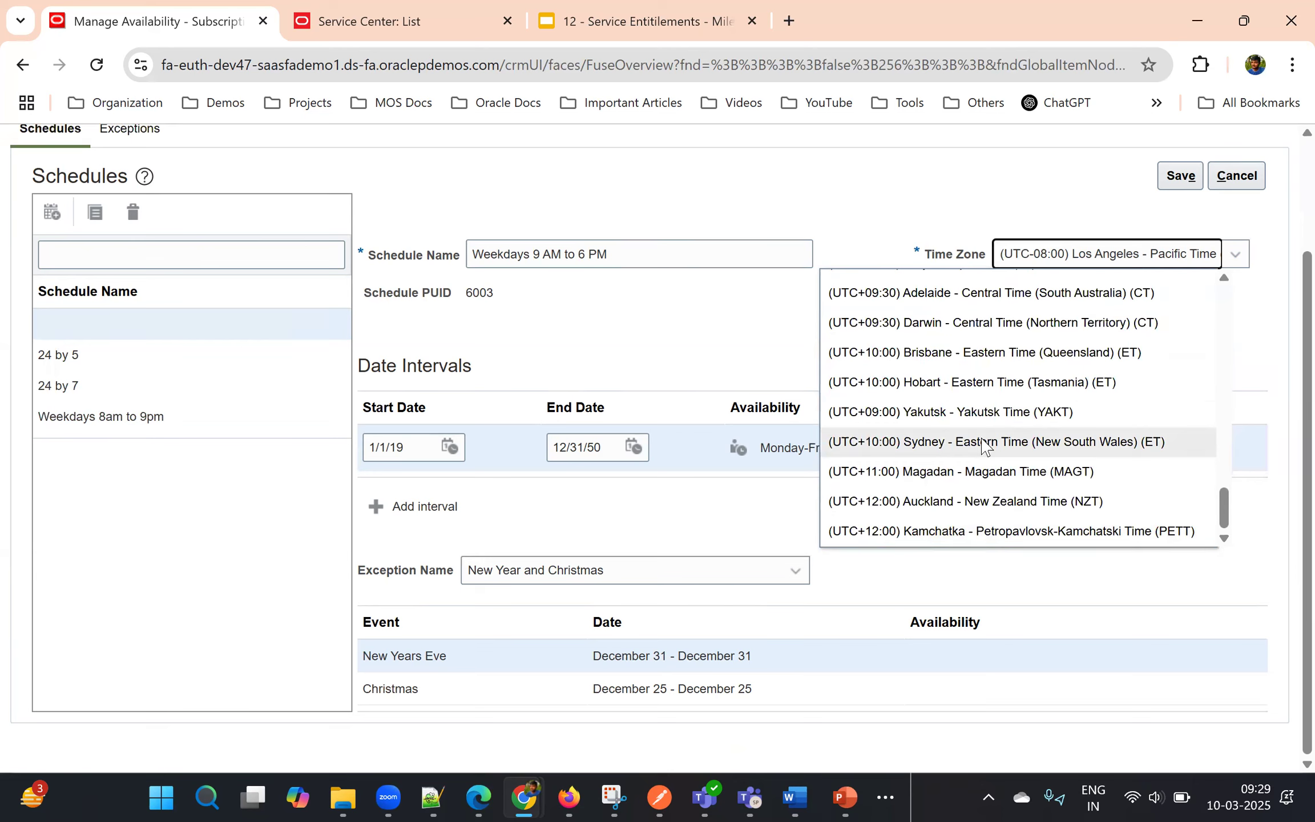
pyautogui.scroll(20, 982, 446)
pyautogui.scroll(5, 981, 445)
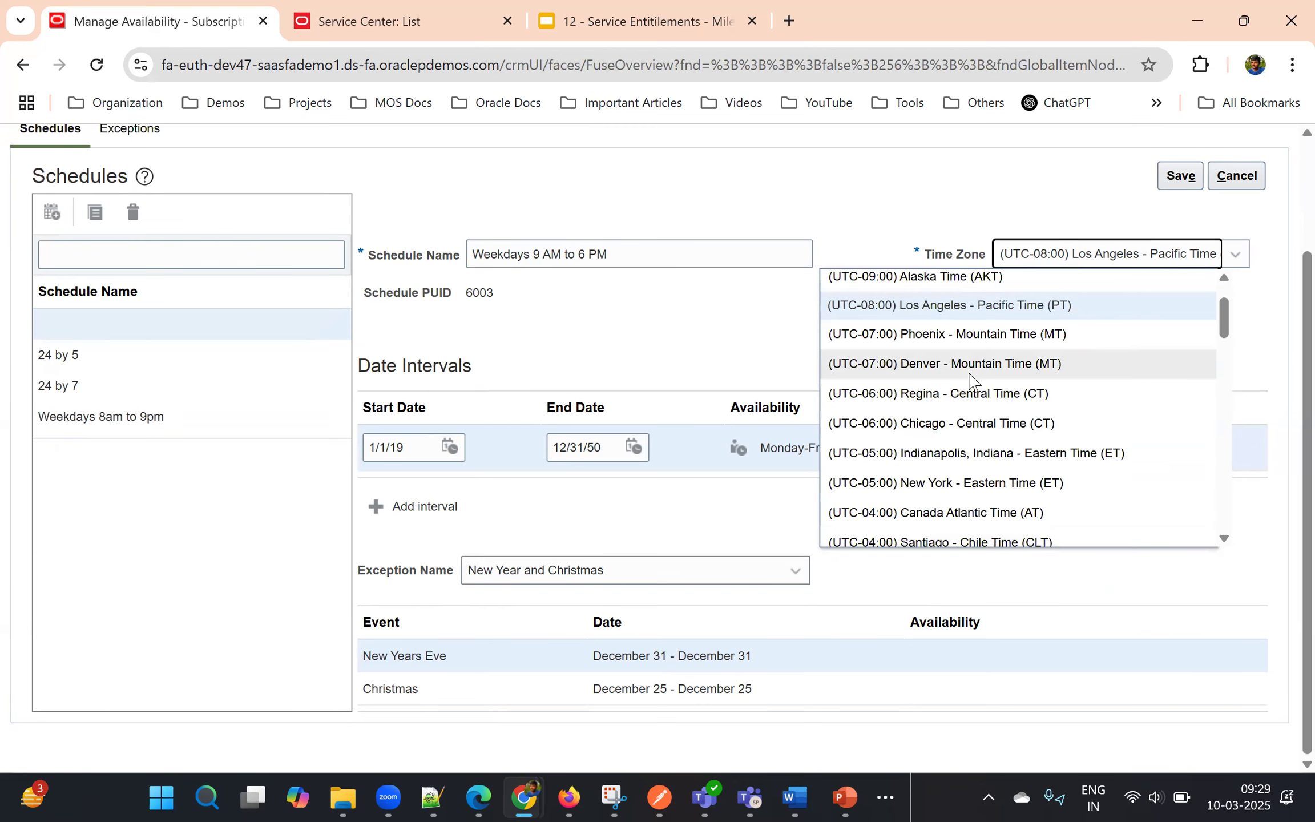
pyautogui.scroll(1, 969, 381)
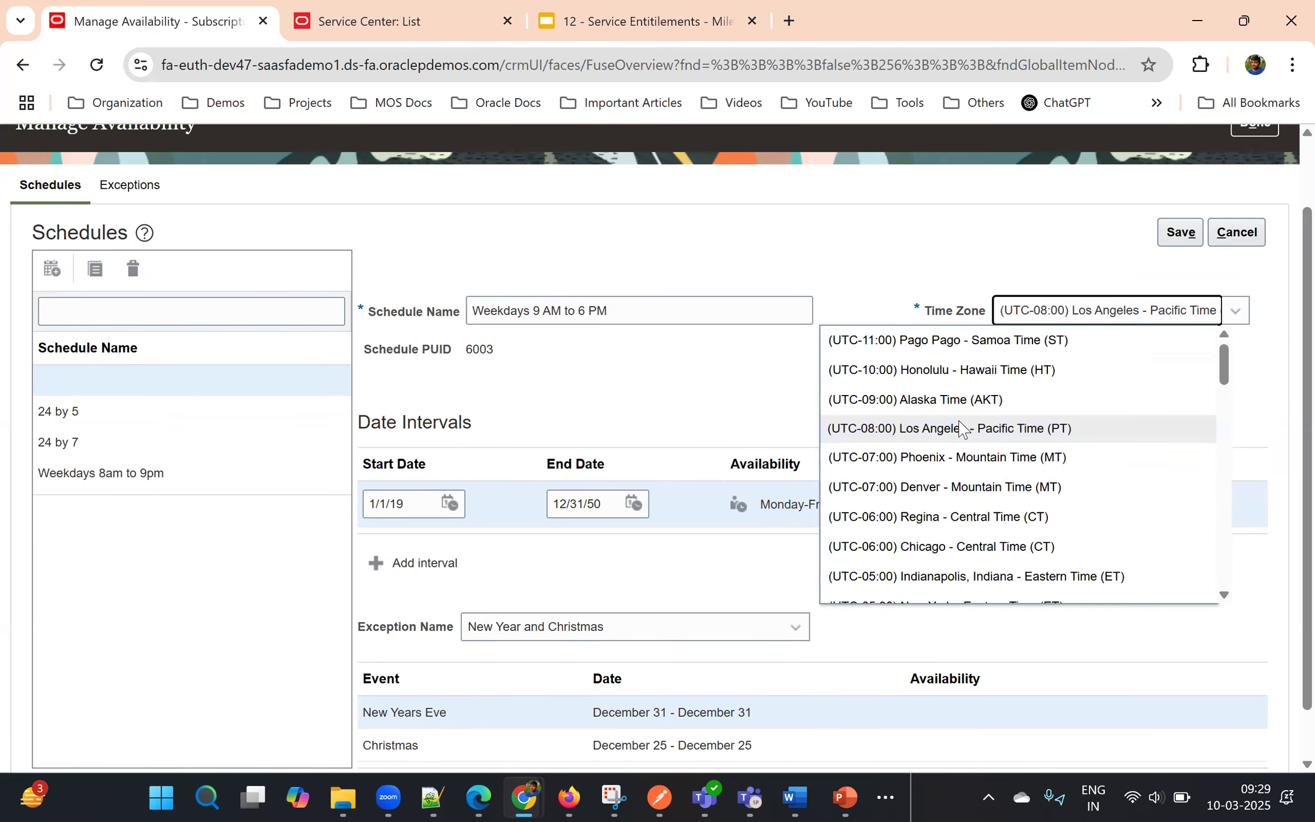
pyautogui.scroll(-10, 958, 430)
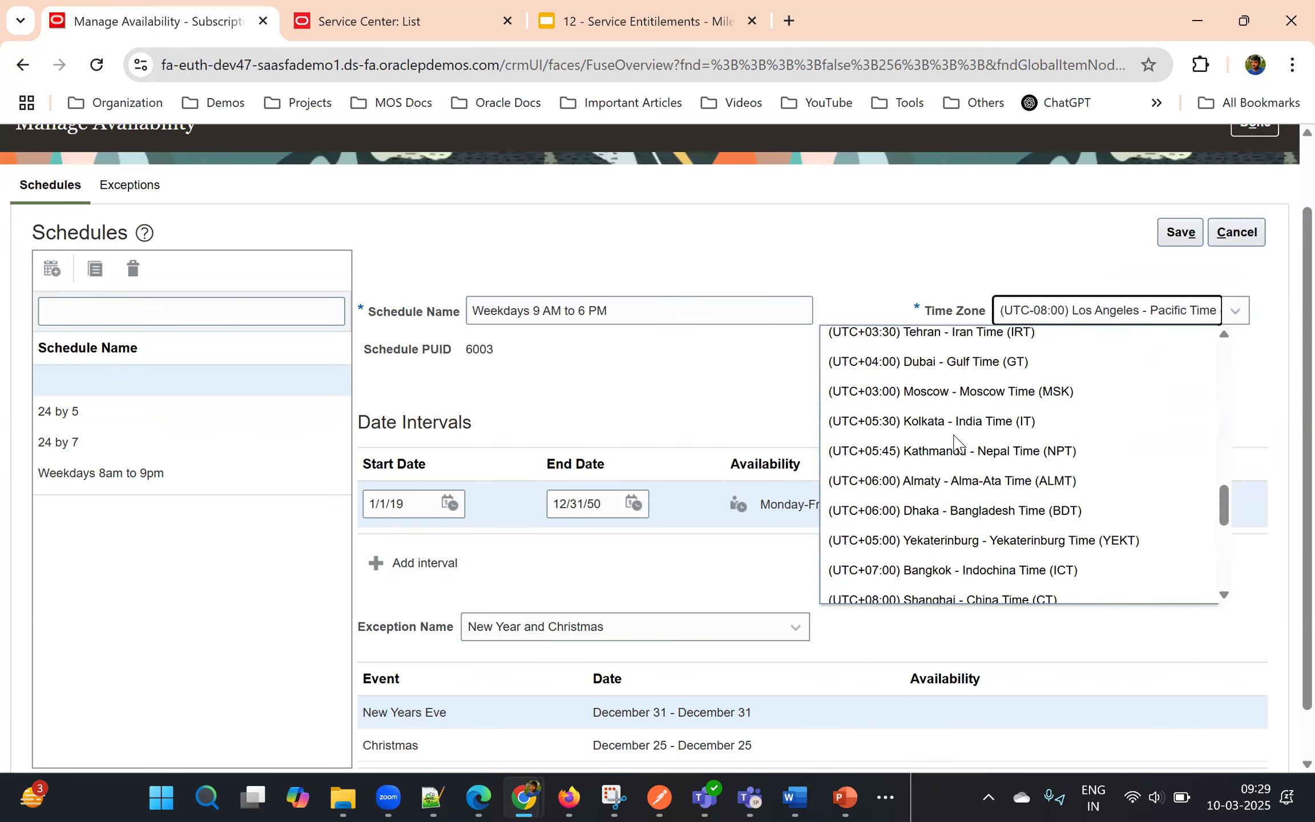
pyautogui.scroll(-1, 952, 456)
pyautogui.click(950, 450)
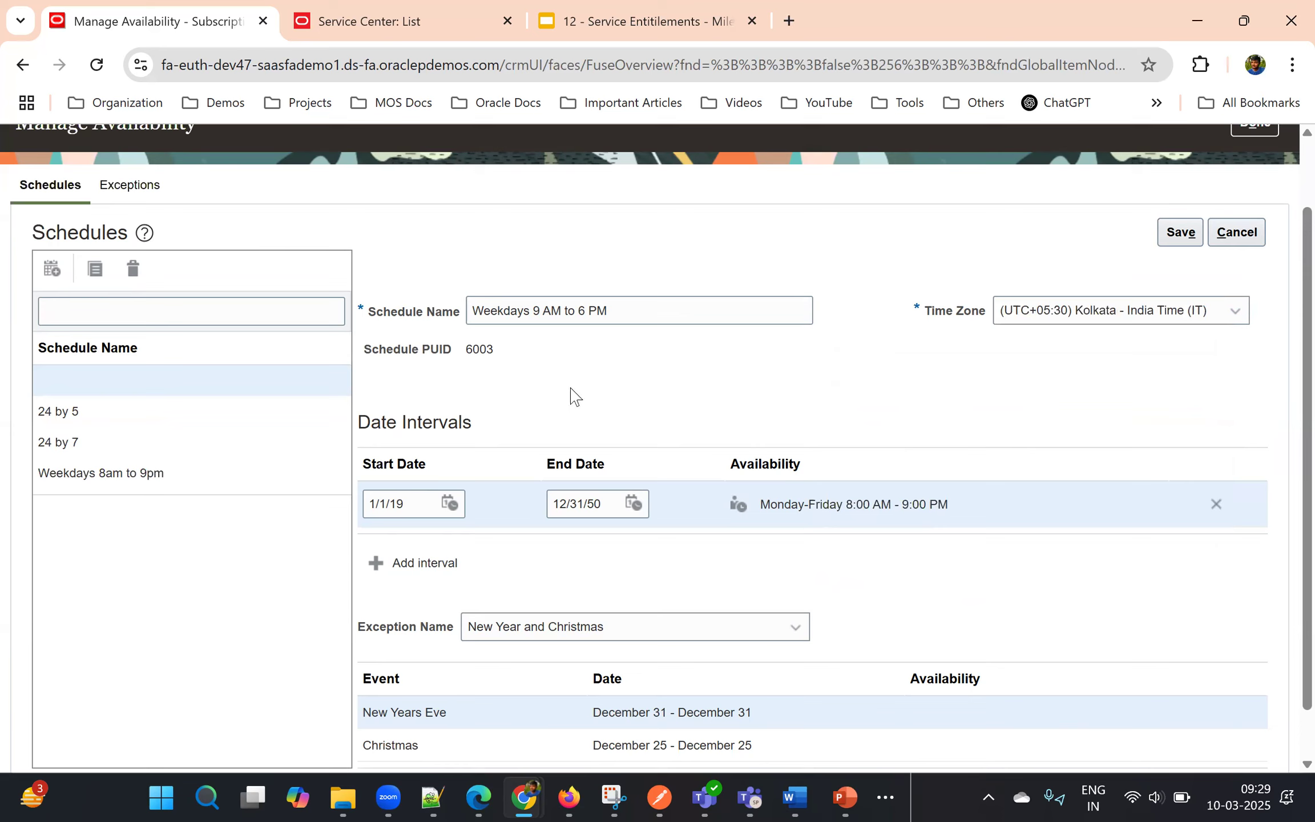
pyautogui.click(452, 502)
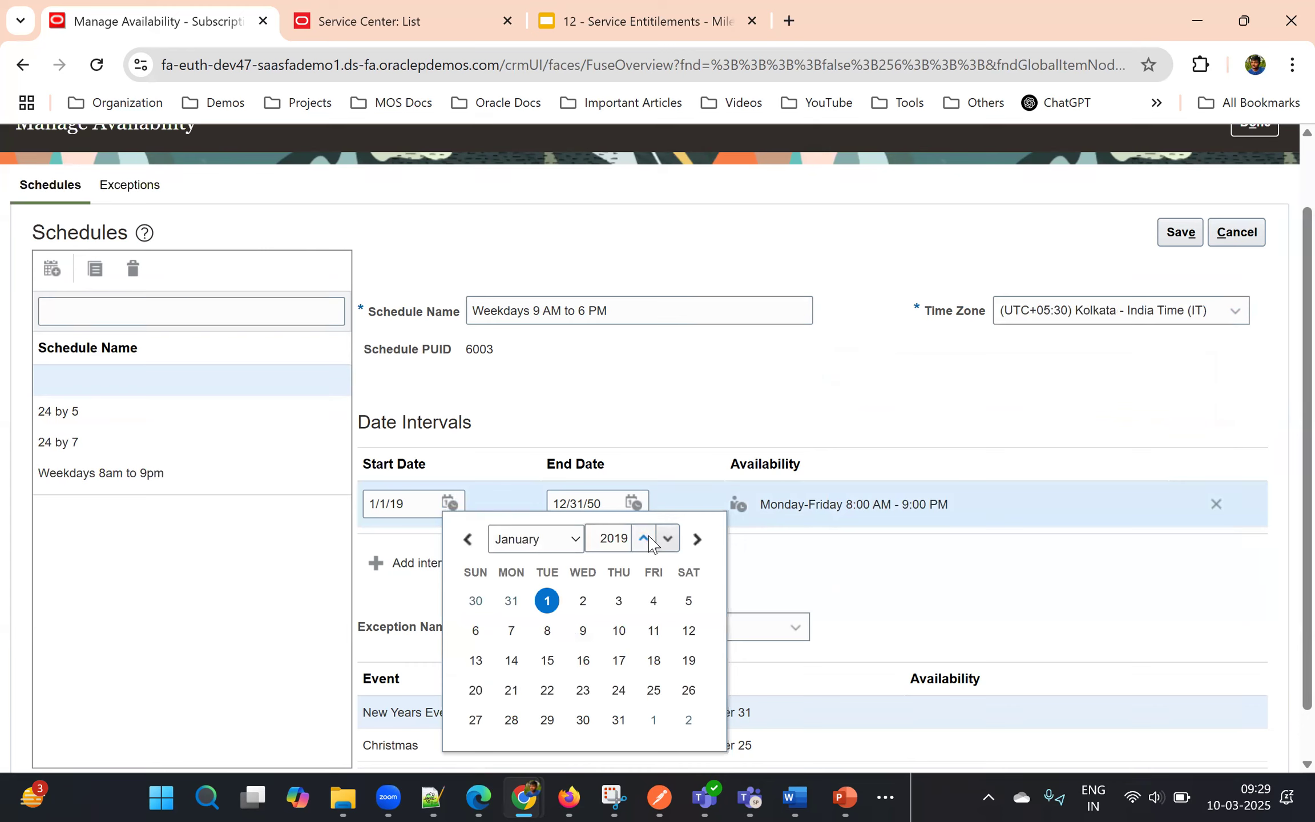
pyautogui.click(674, 538)
pyautogui.click(673, 538)
pyautogui.click(642, 540)
pyautogui.click(641, 540)
pyautogui.click(641, 540)
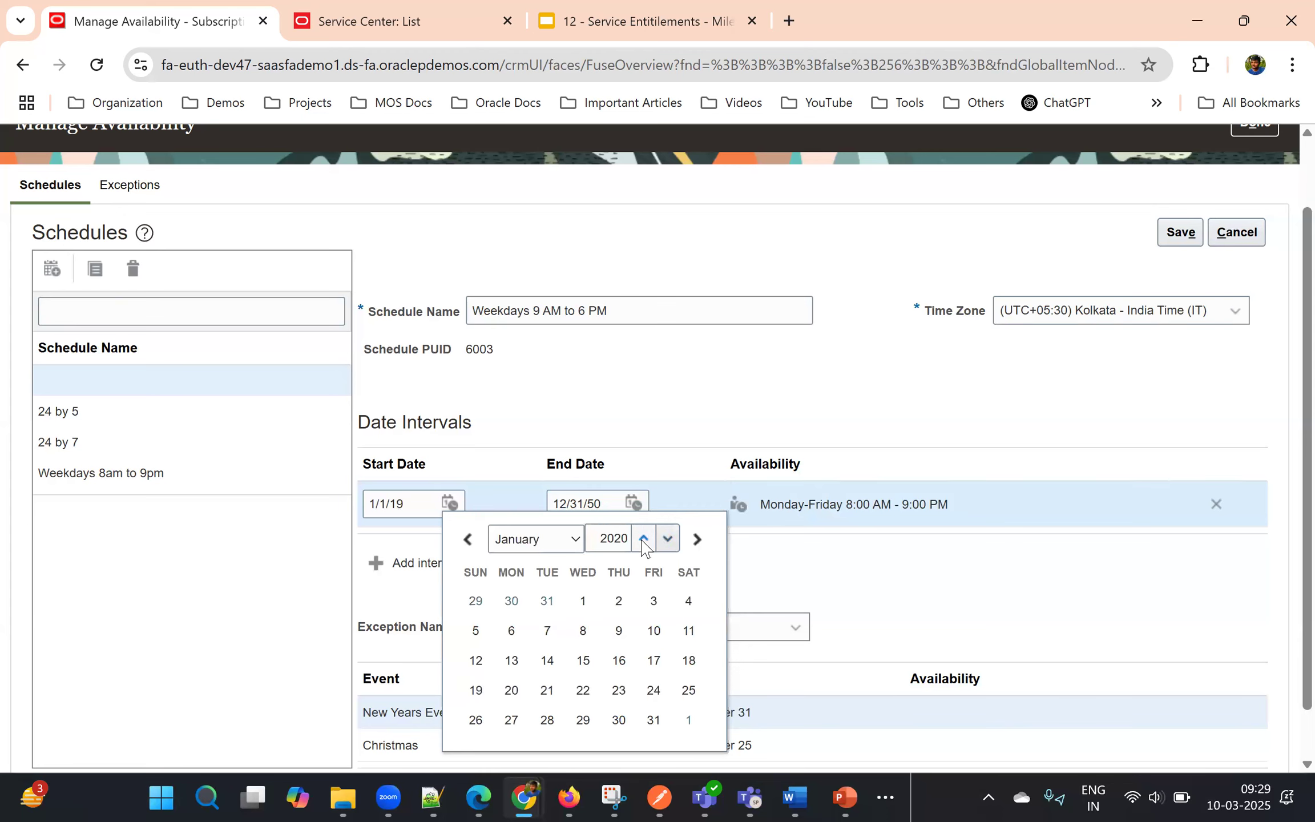
pyautogui.click(641, 539)
pyautogui.click(641, 540)
pyautogui.click(440, 496)
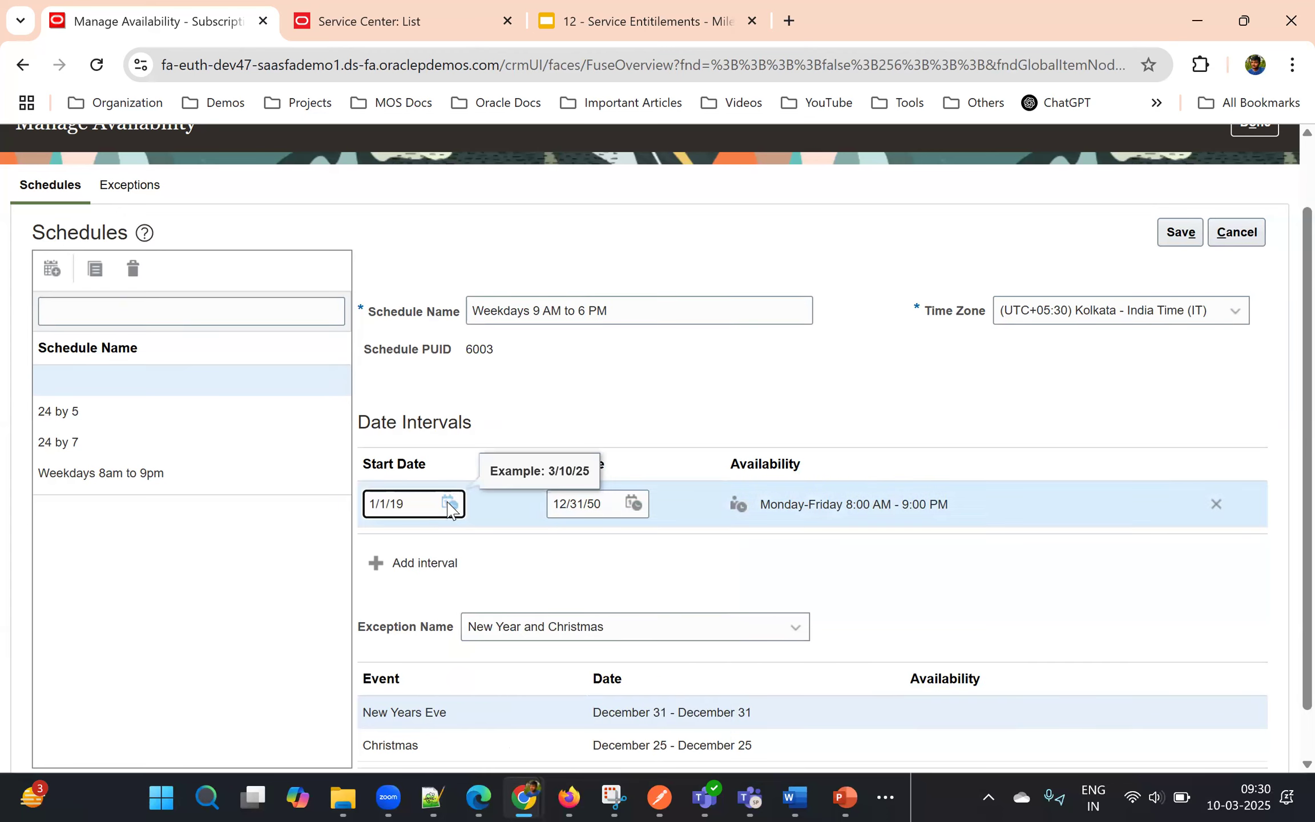
pyautogui.click(449, 504)
pyautogui.click(643, 538)
pyautogui.click(643, 538)
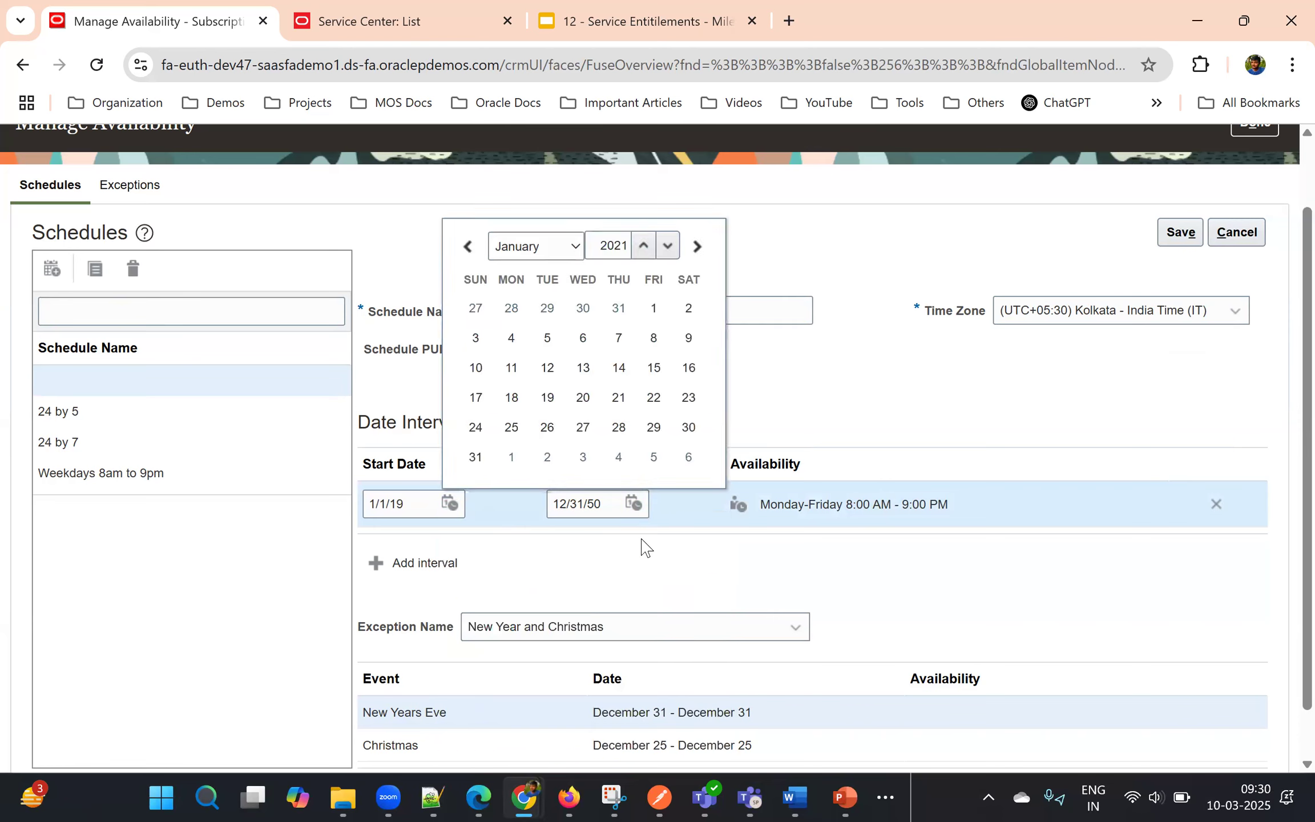
# - Set the schedule's date interval to start on 1/1/25 and end on 12/31/25
pyautogui.click(418, 505)
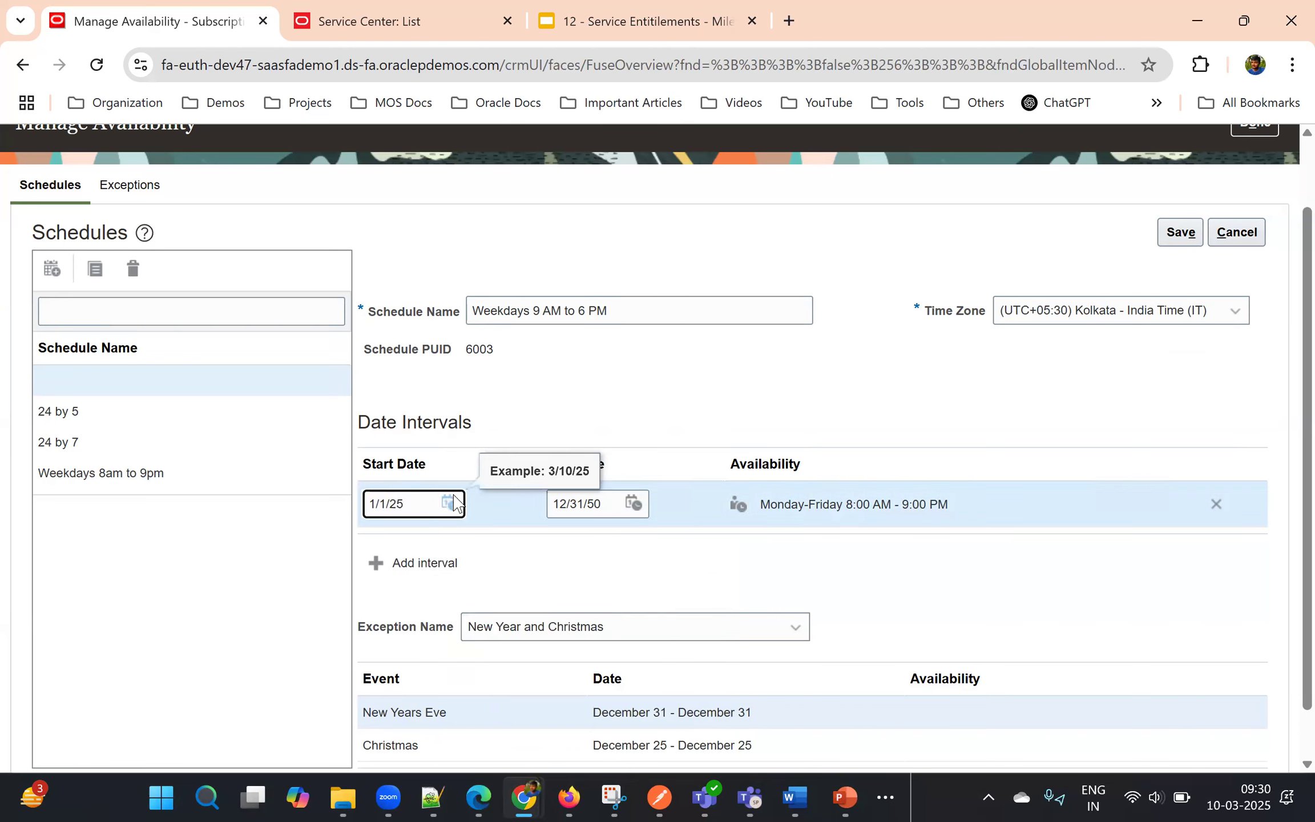
pyautogui.click(593, 383)
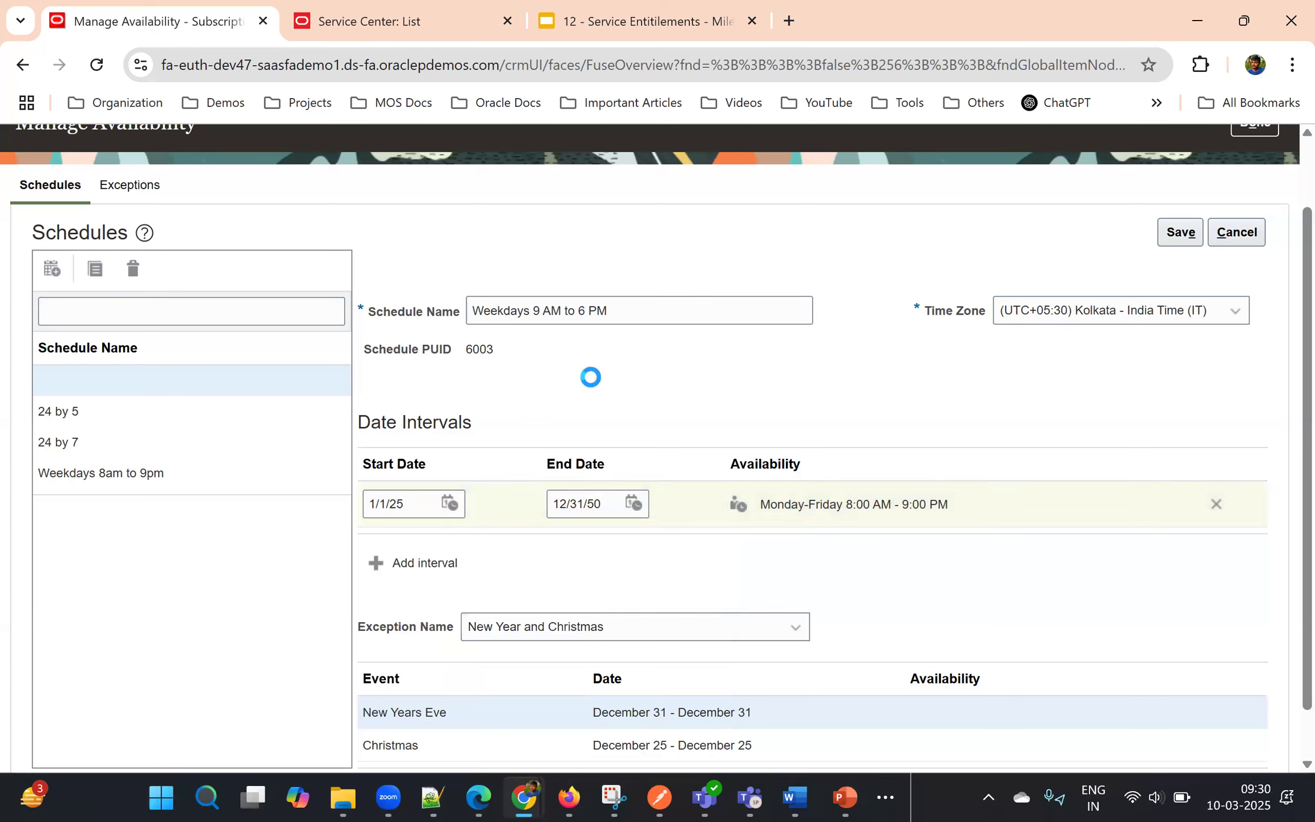
pyautogui.click(633, 503)
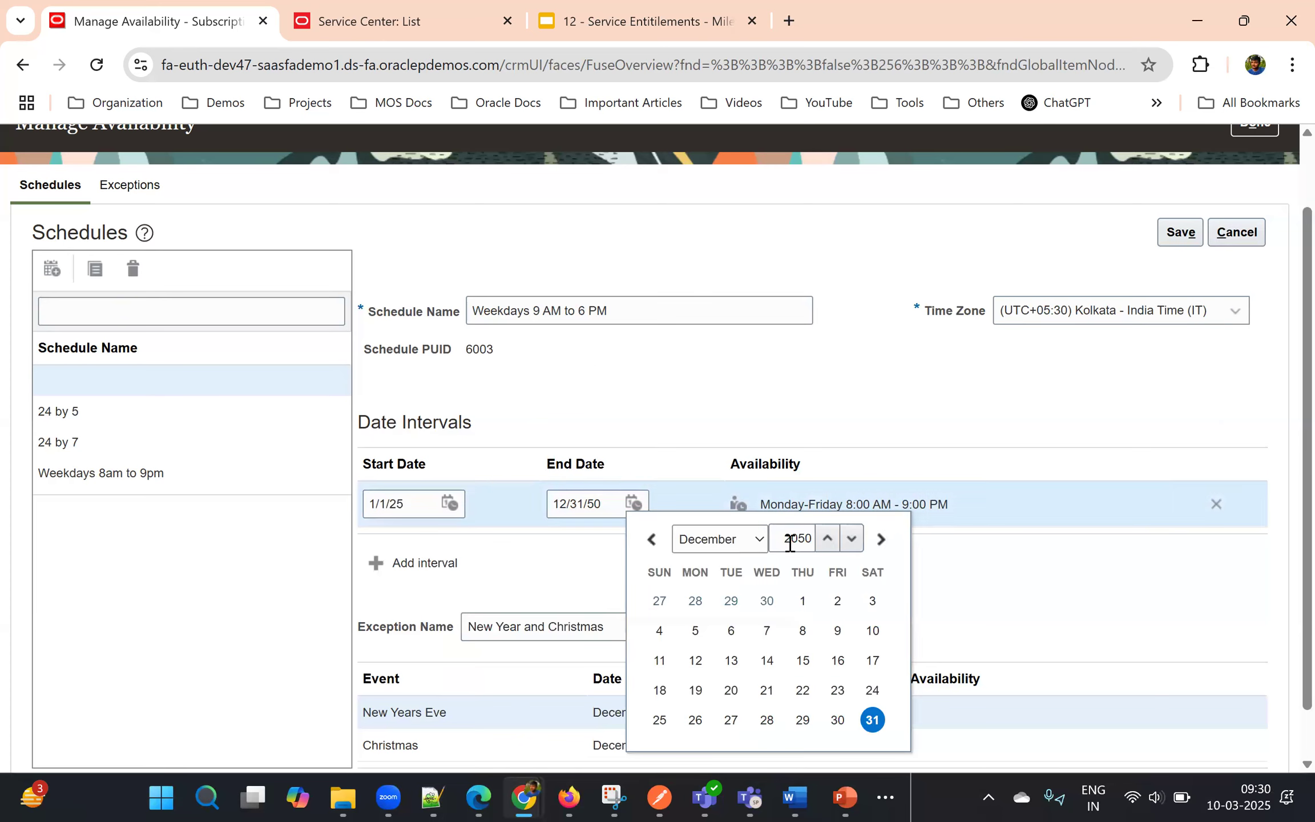
pyautogui.click(607, 505)
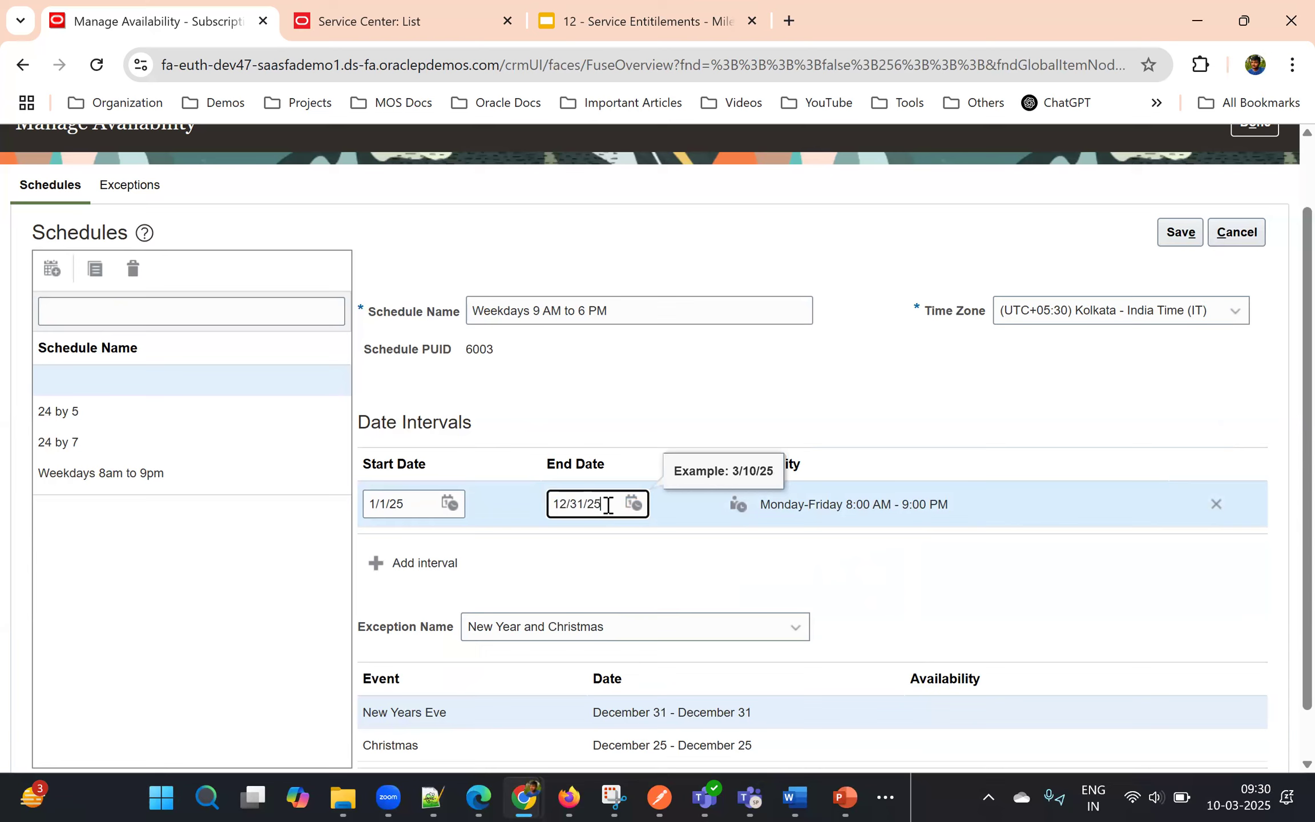
pyautogui.click(656, 381)
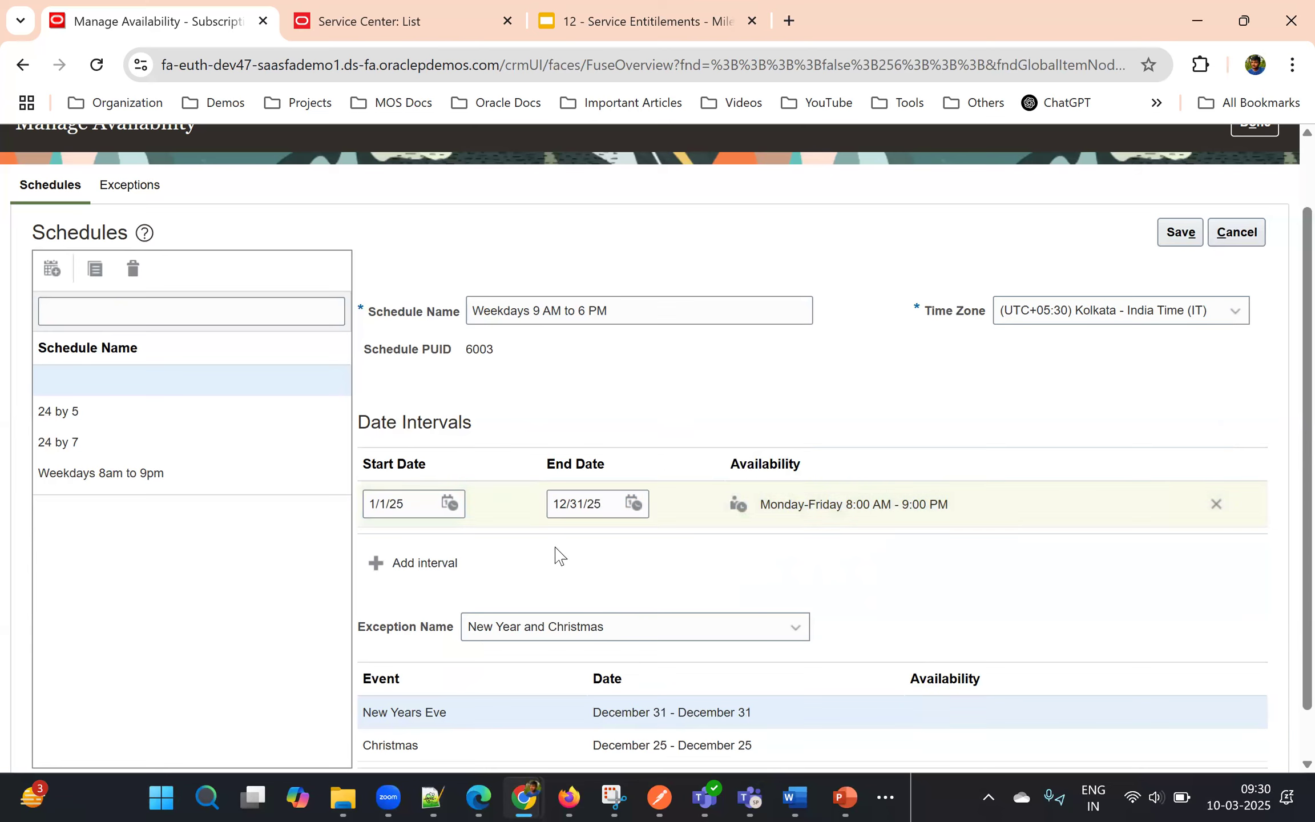
# - Open the date interval's availability details and review the selectable days and the Hours options
pyautogui.click(738, 505)
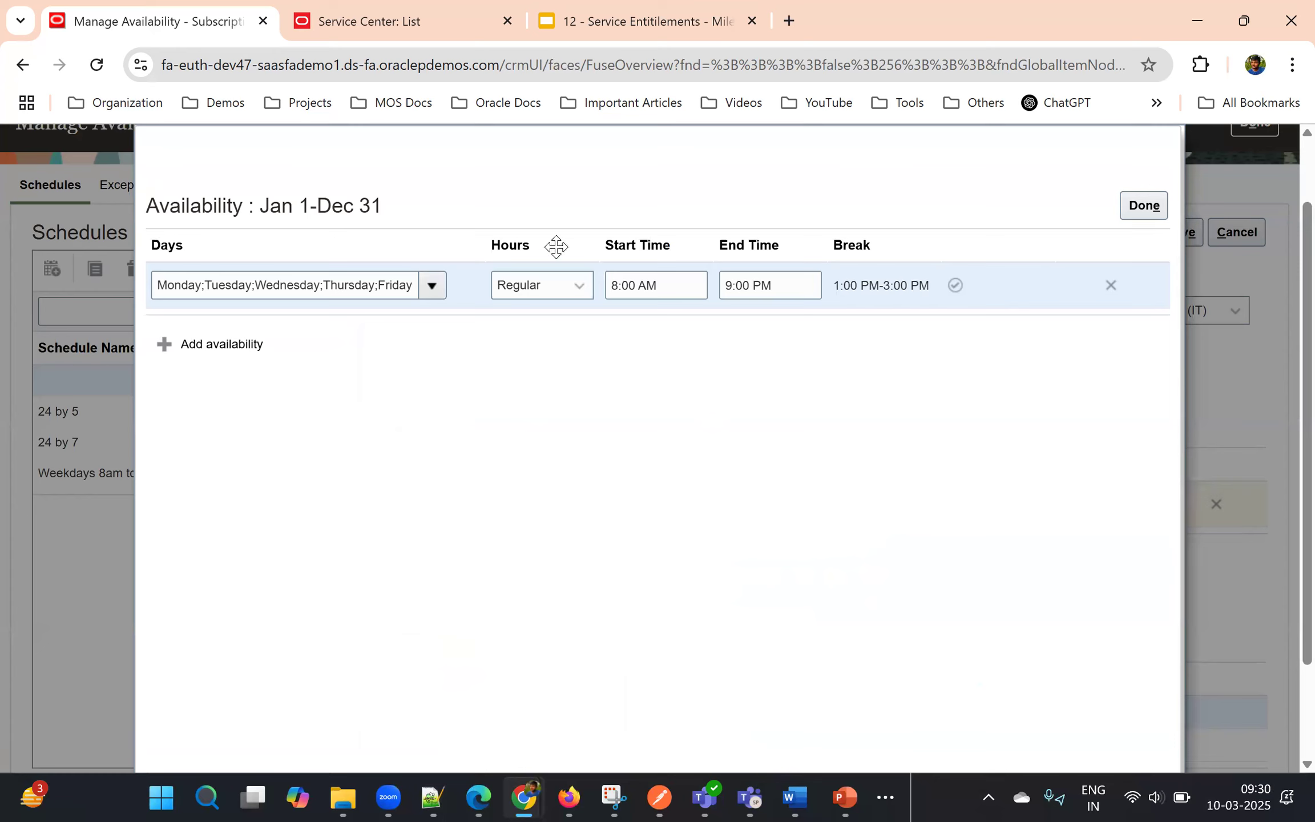
pyautogui.click(431, 286)
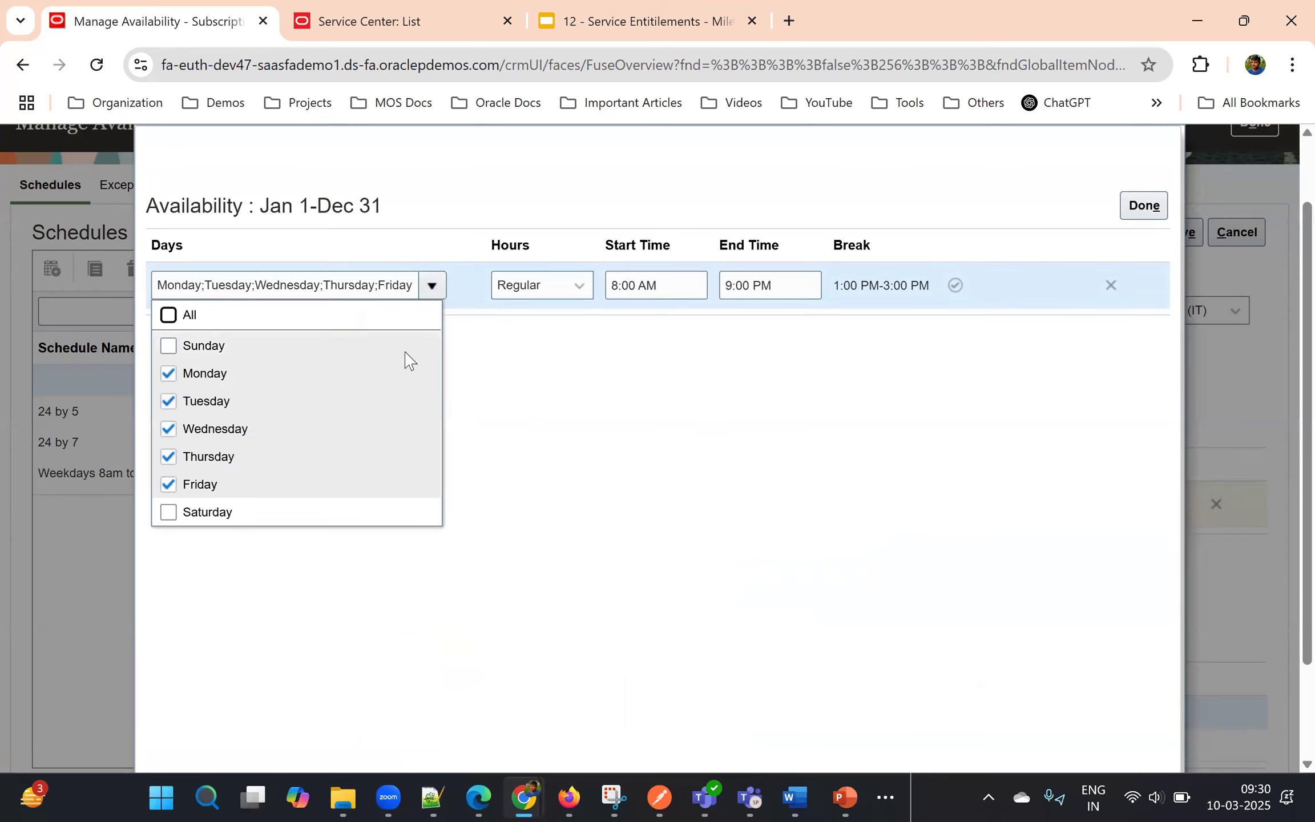
pyautogui.click(516, 428)
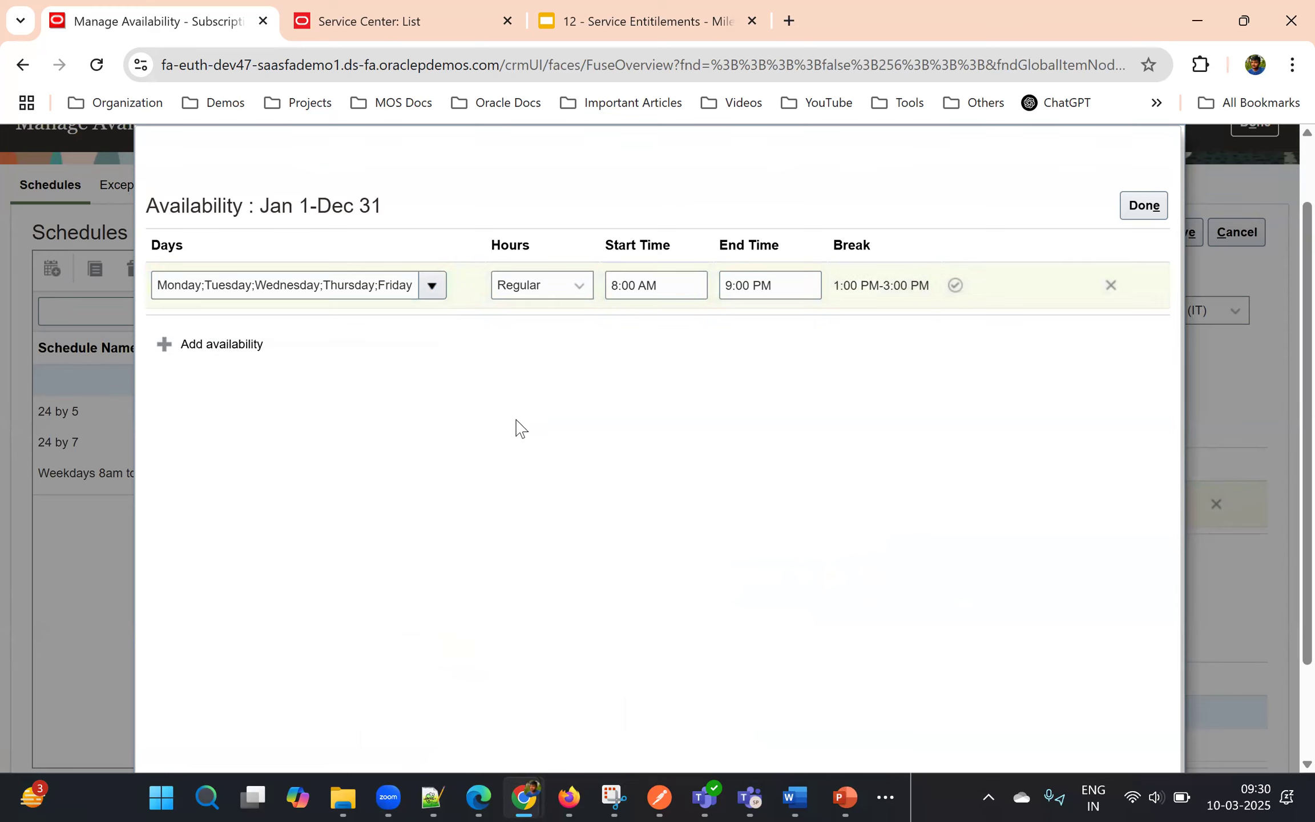
pyautogui.click(560, 295)
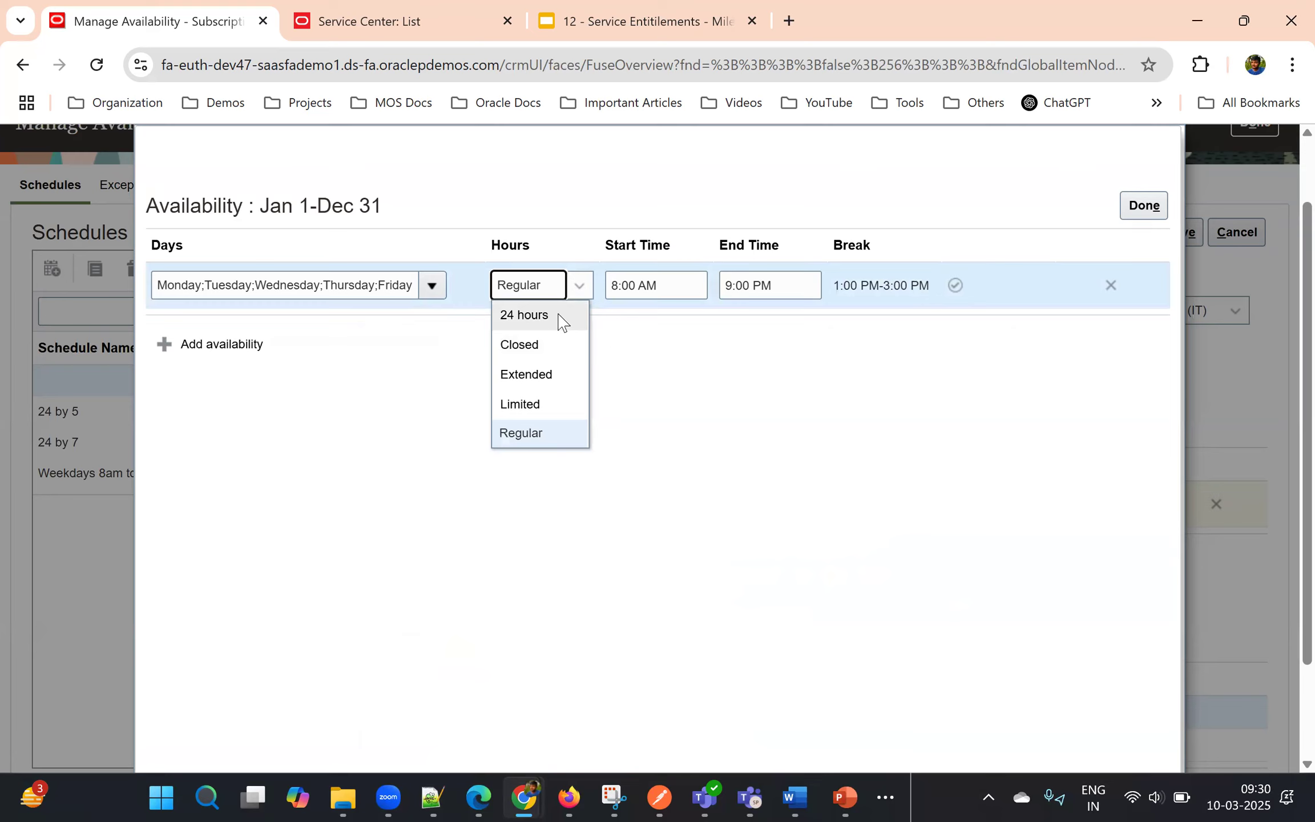
pyautogui.click(643, 411)
pyautogui.click(531, 292)
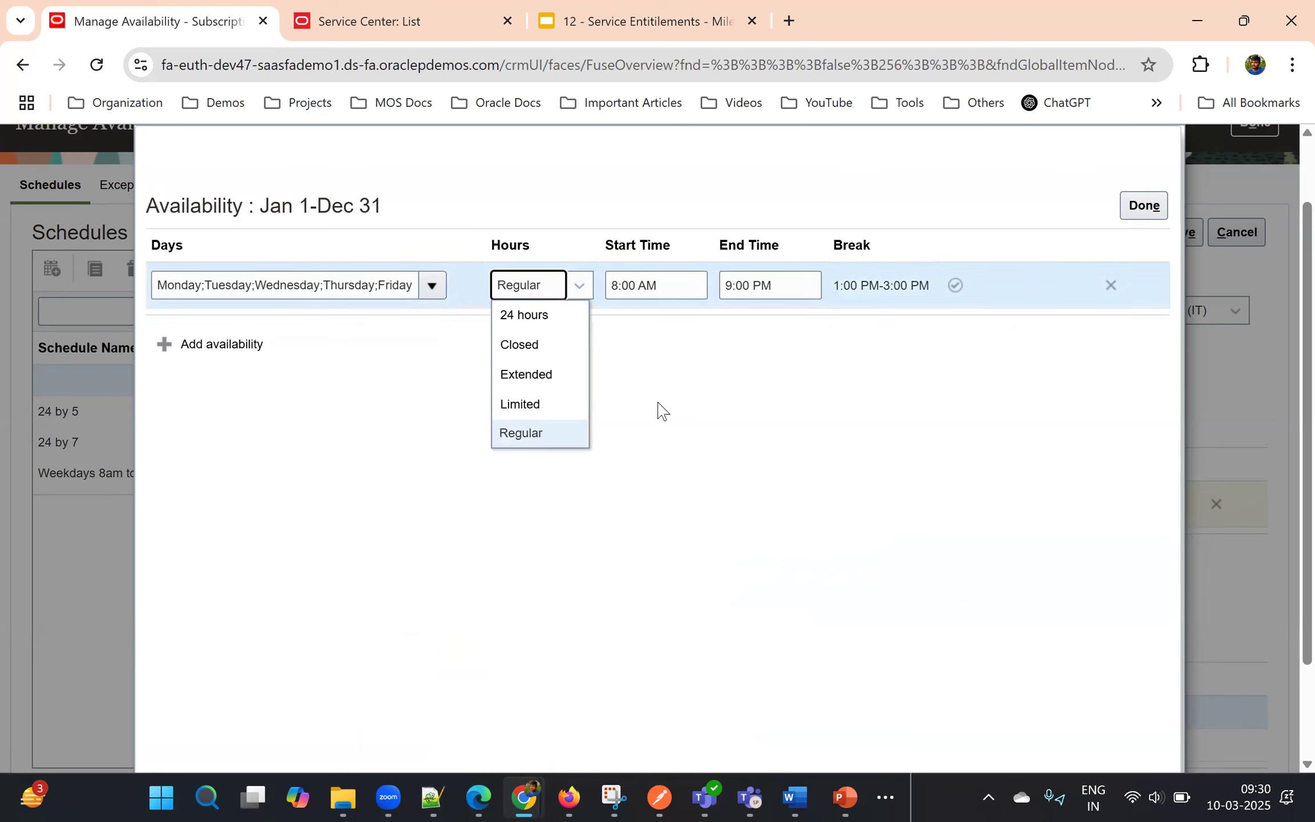
pyautogui.click(628, 425)
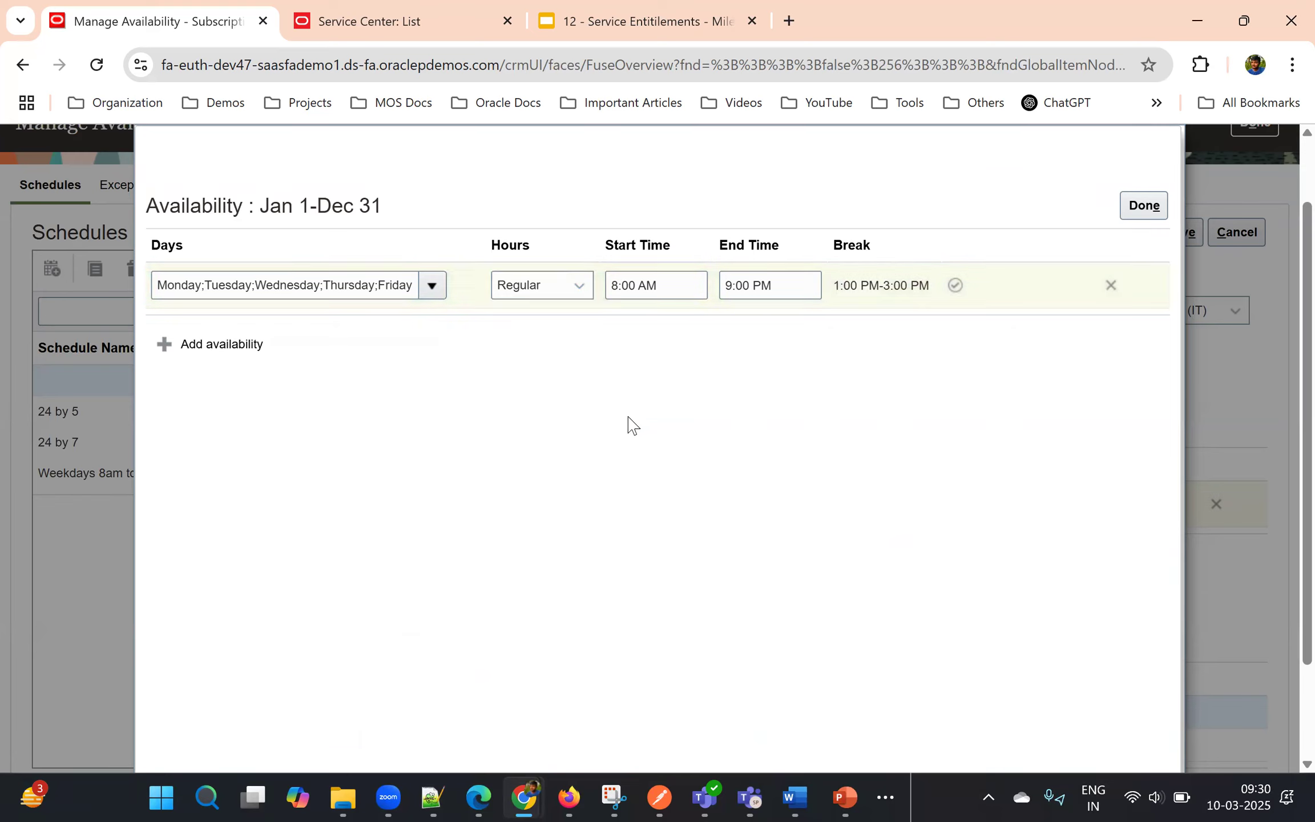
# - Set the Monday to Friday availability to start at 9:00 AM and end at 6:00 PM
pyautogui.click(615, 290)
pyautogui.tripleClick(616, 290)
pyautogui.write('9:00 AM')
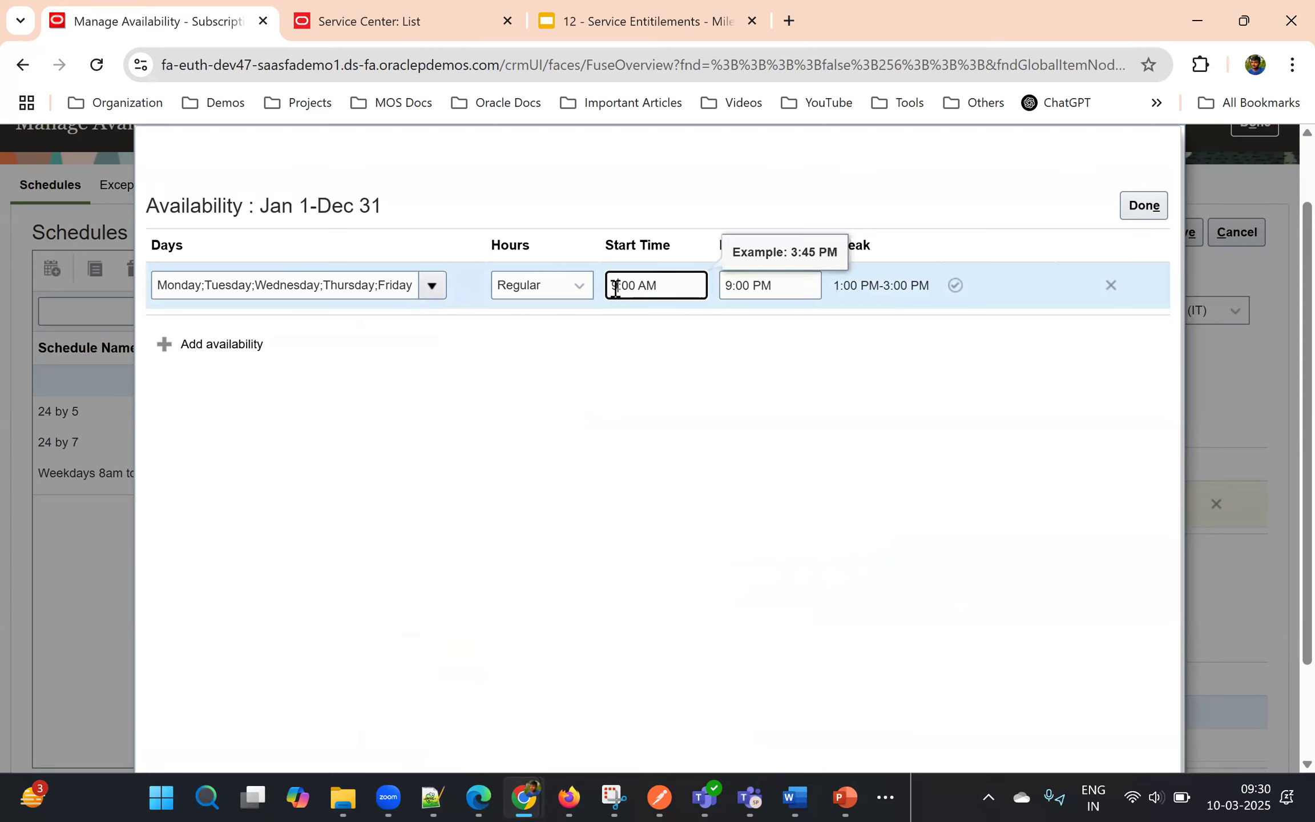
pyautogui.click(729, 288)
pyautogui.write('6')
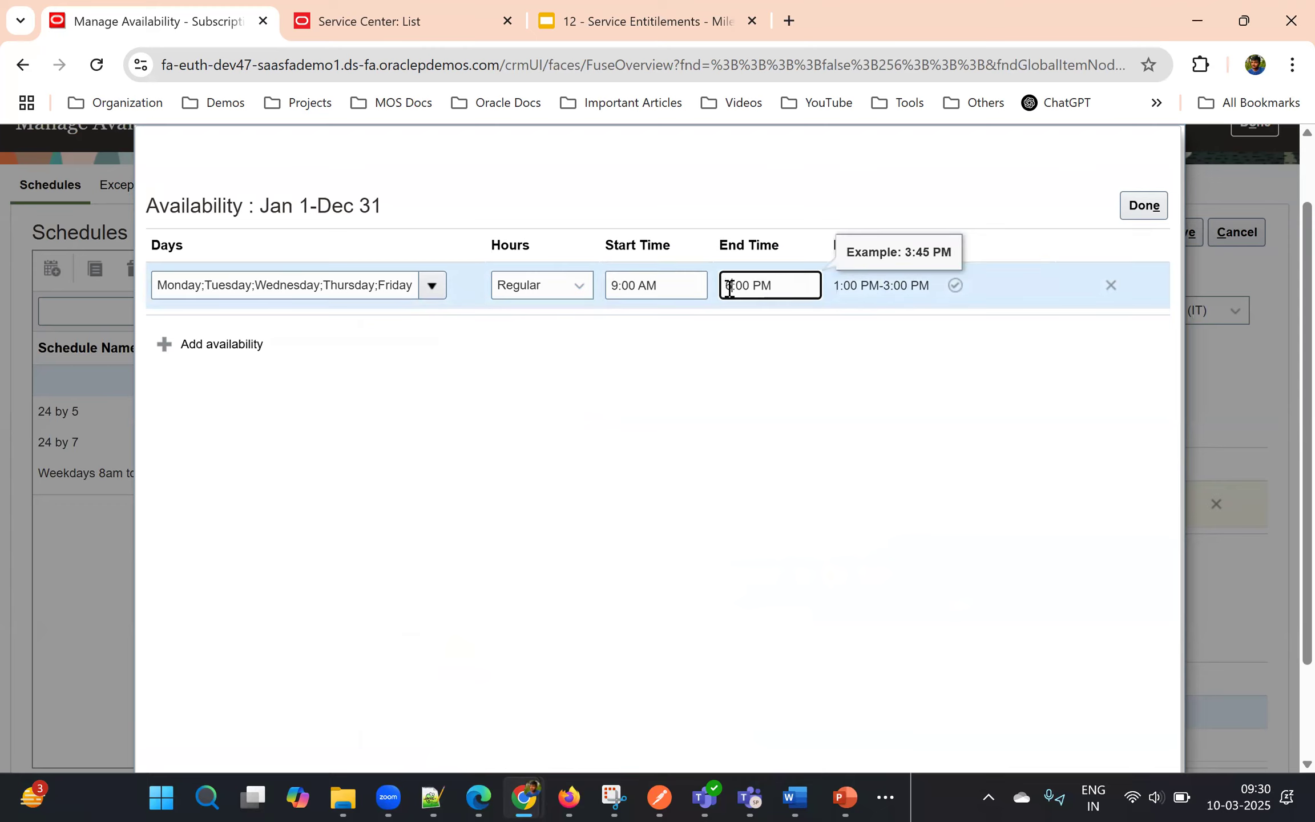
pyautogui.click(806, 420)
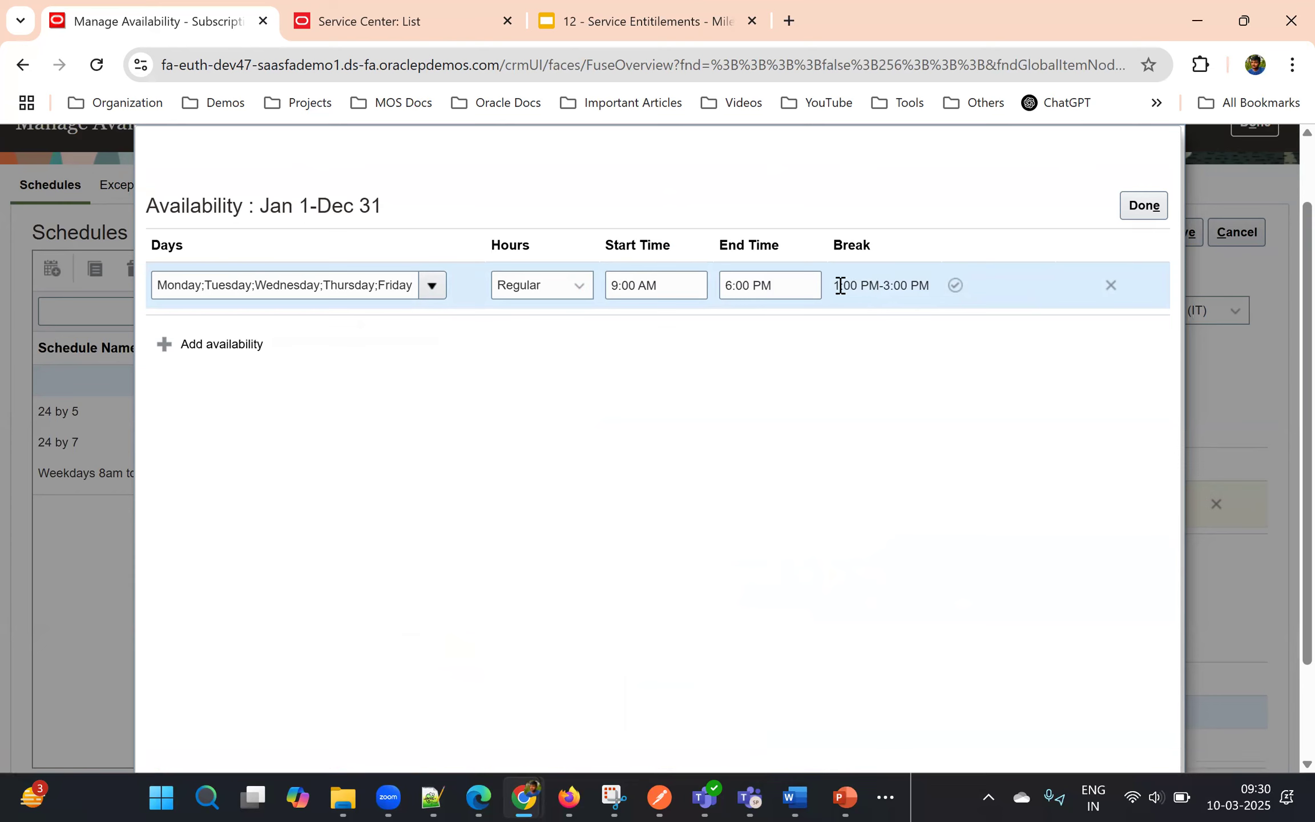
# - Set the end time of the weekday availability's Break1 to 2:00 PM and accept the break
pyautogui.click(957, 287)
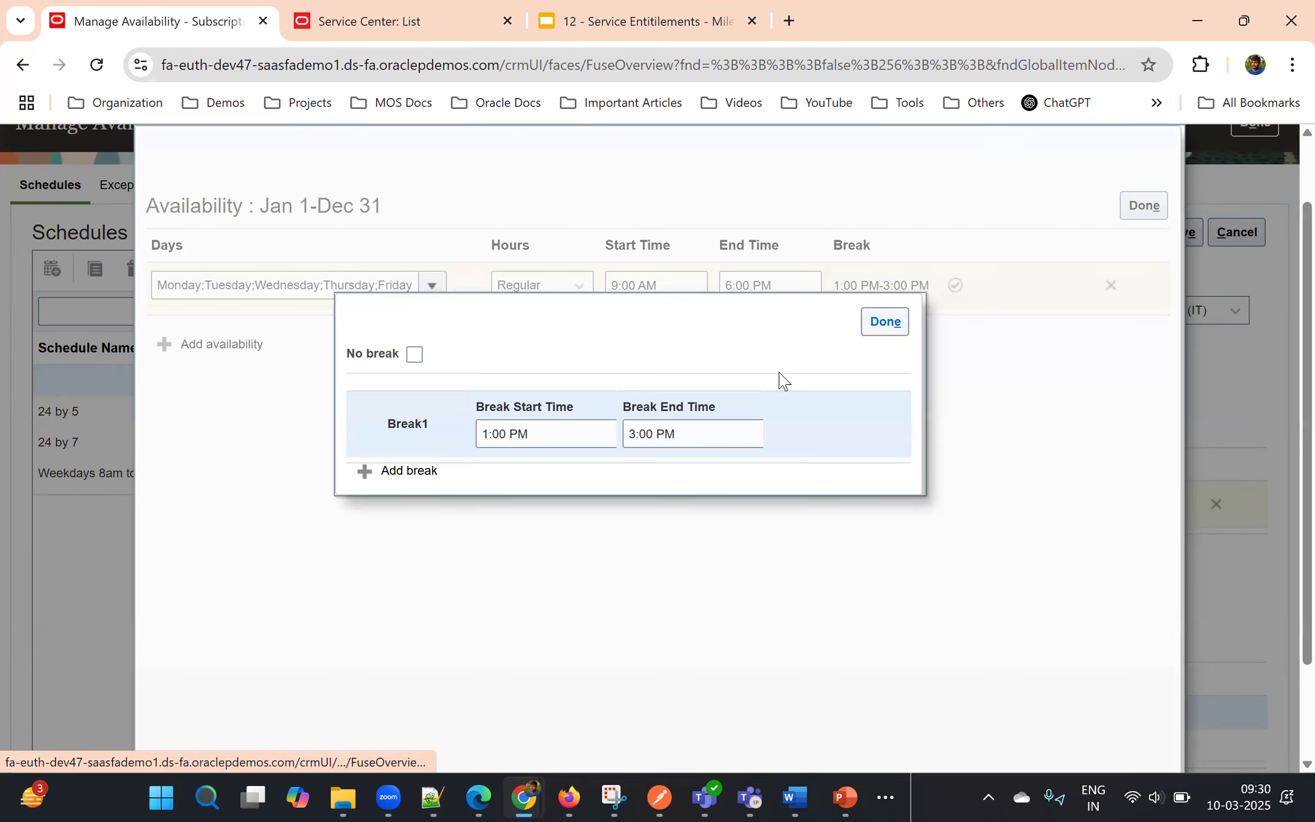
pyautogui.click(636, 436)
pyautogui.write('2')
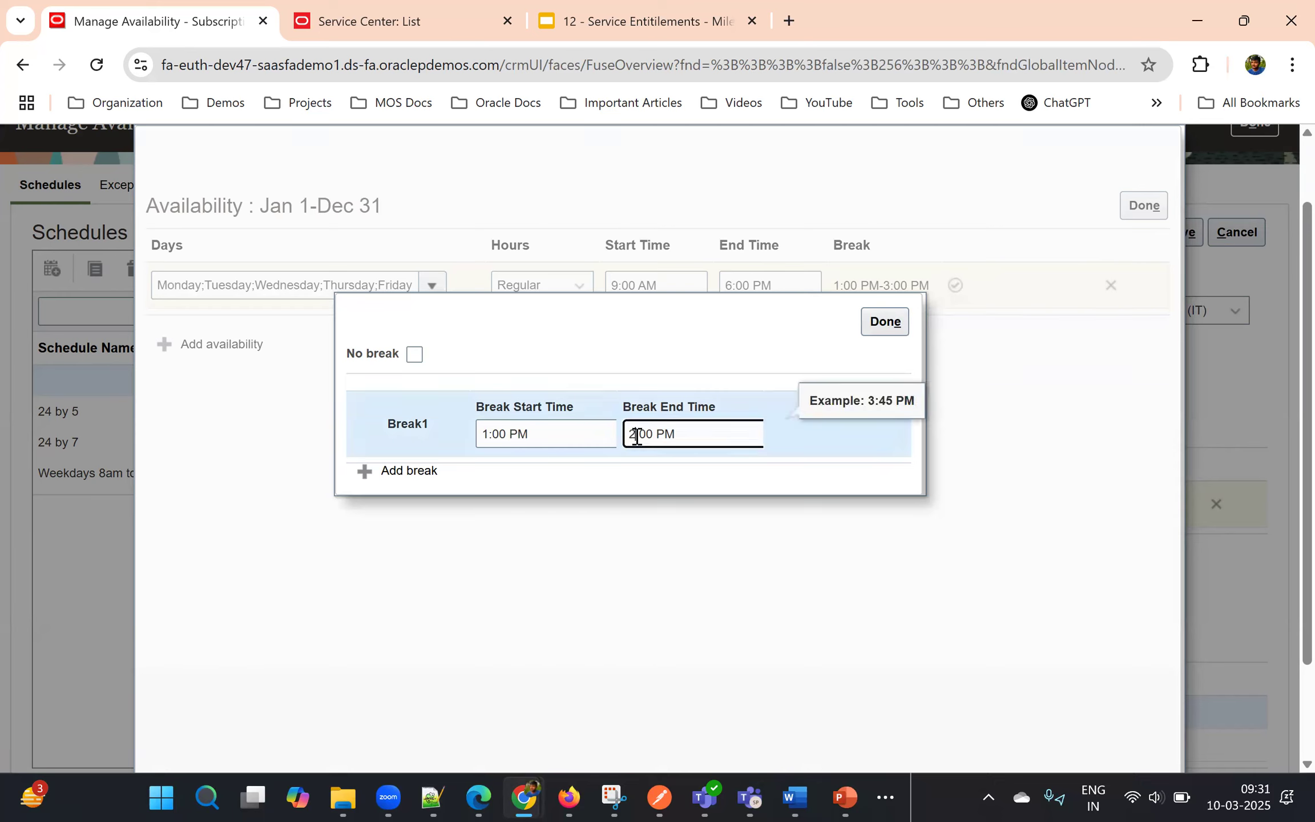
pyautogui.click(879, 323)
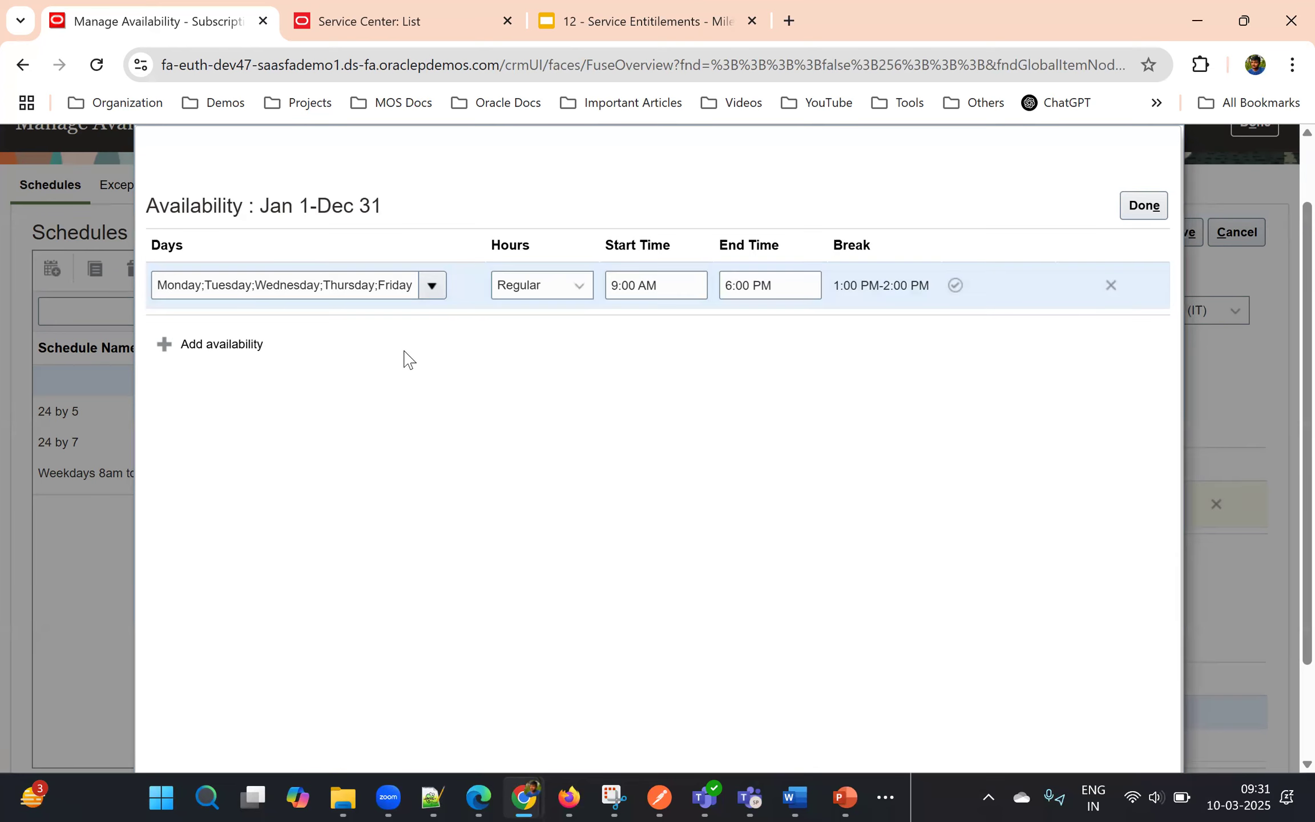
# - Recheck the weekday break settings and finish editing the interval's availability
pyautogui.click(954, 285)
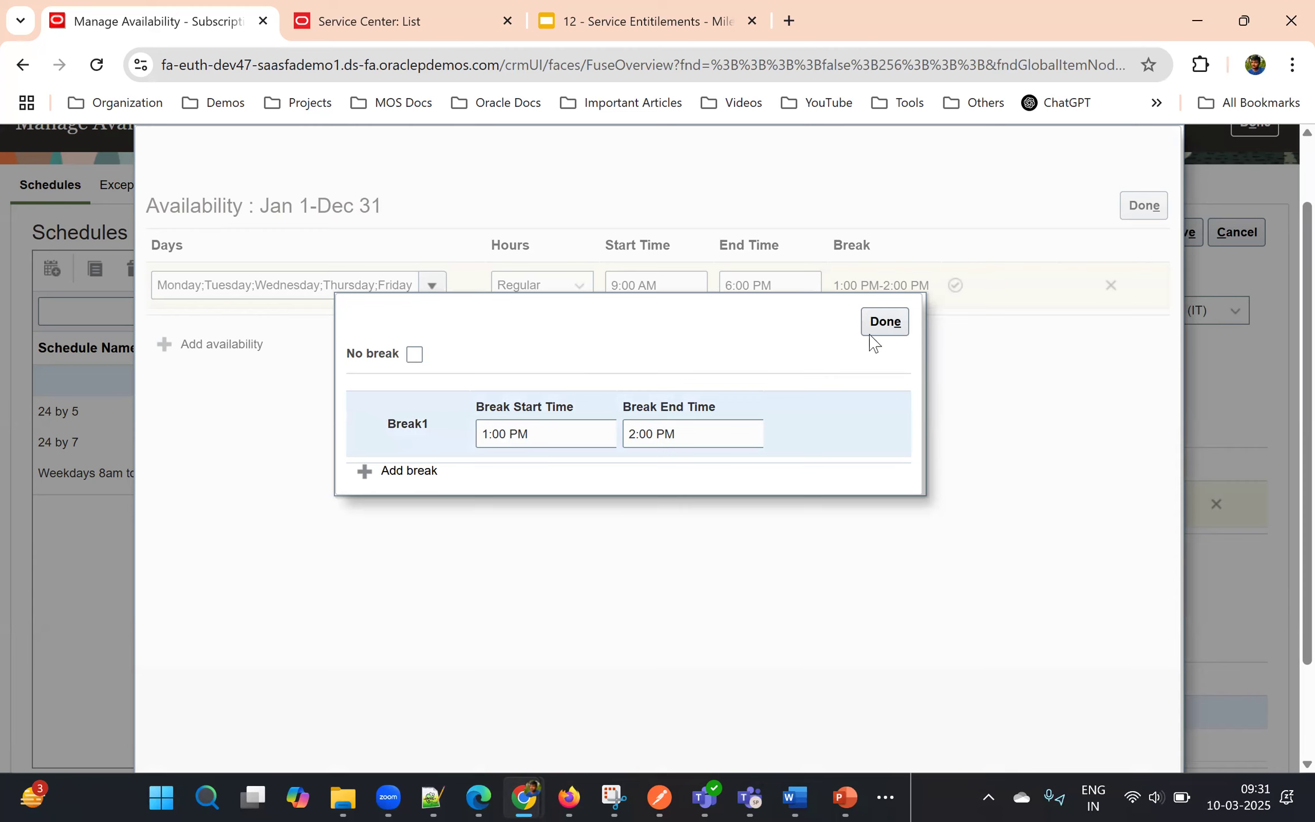
pyautogui.click(882, 325)
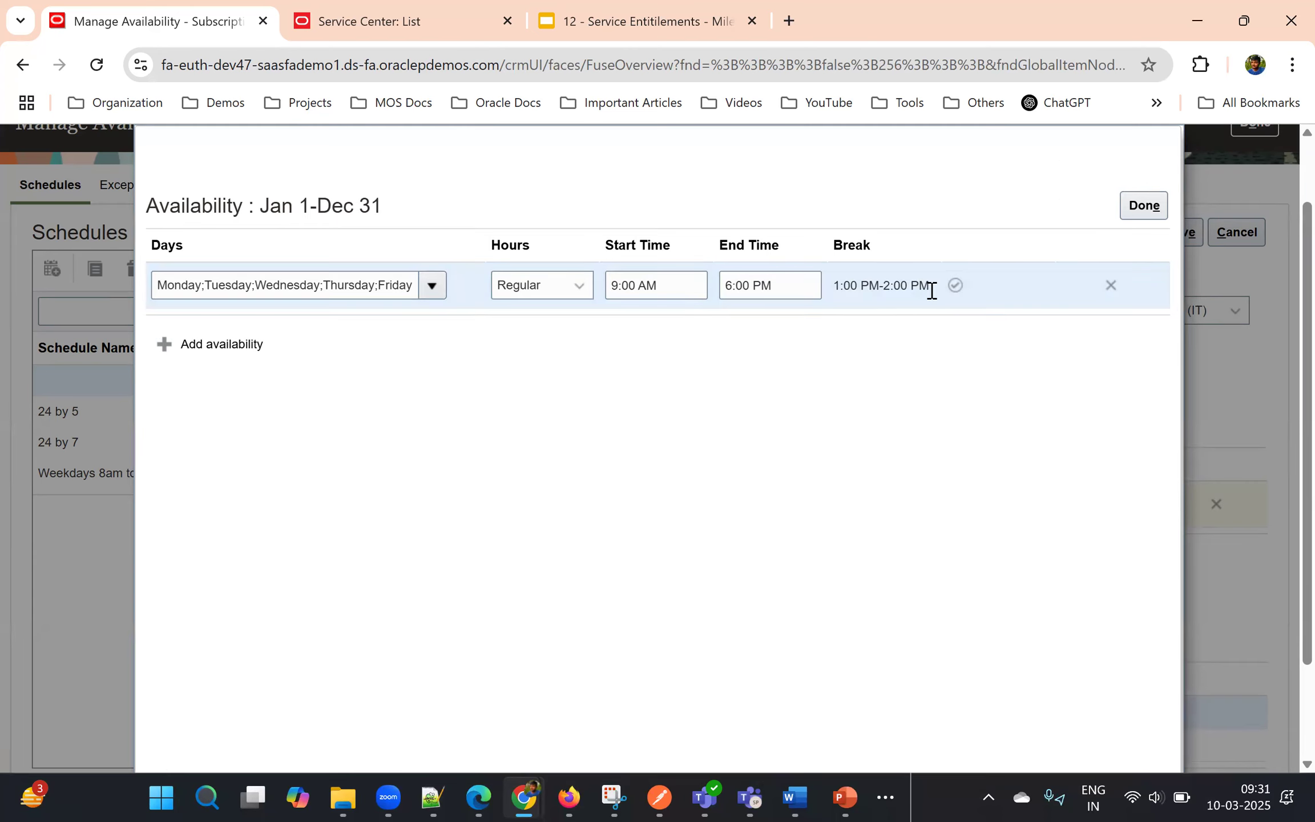
pyautogui.click(955, 287)
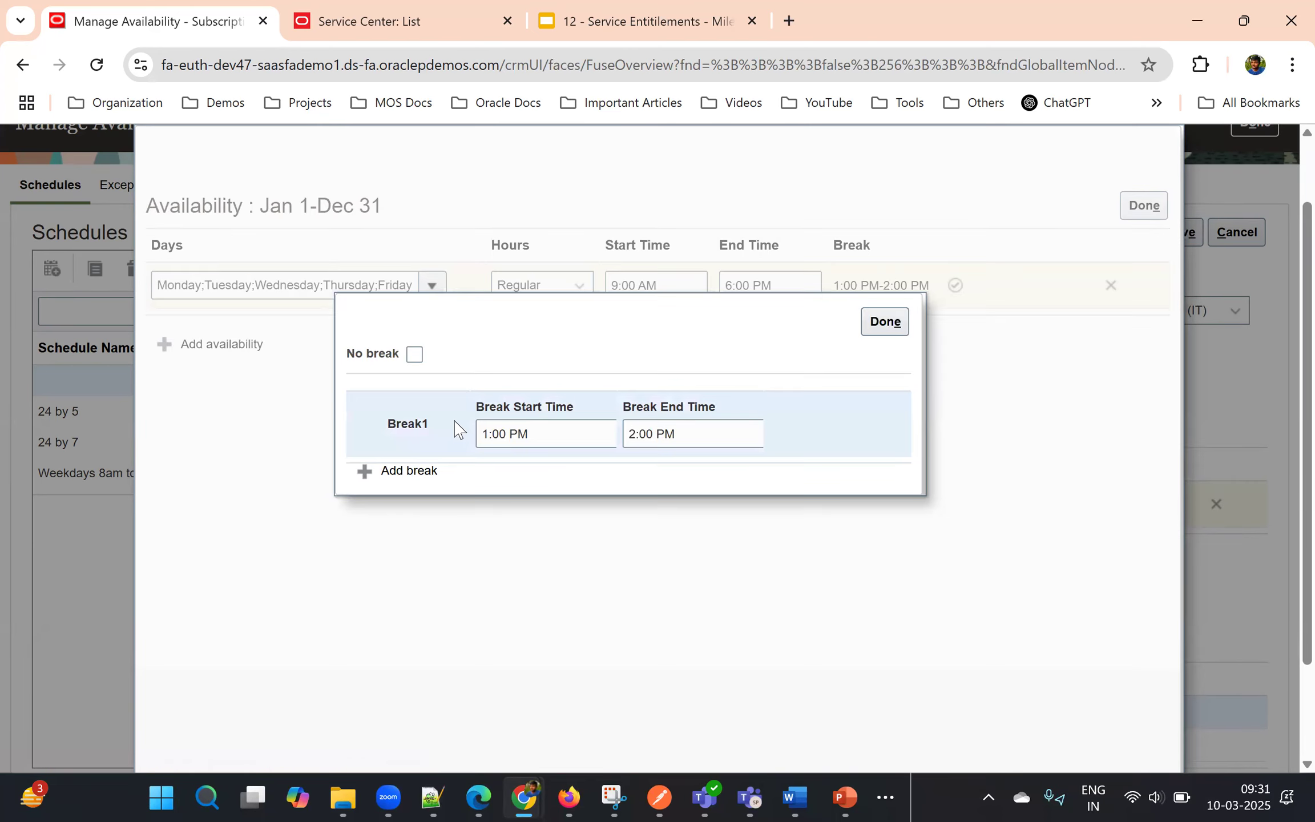
pyautogui.click(885, 324)
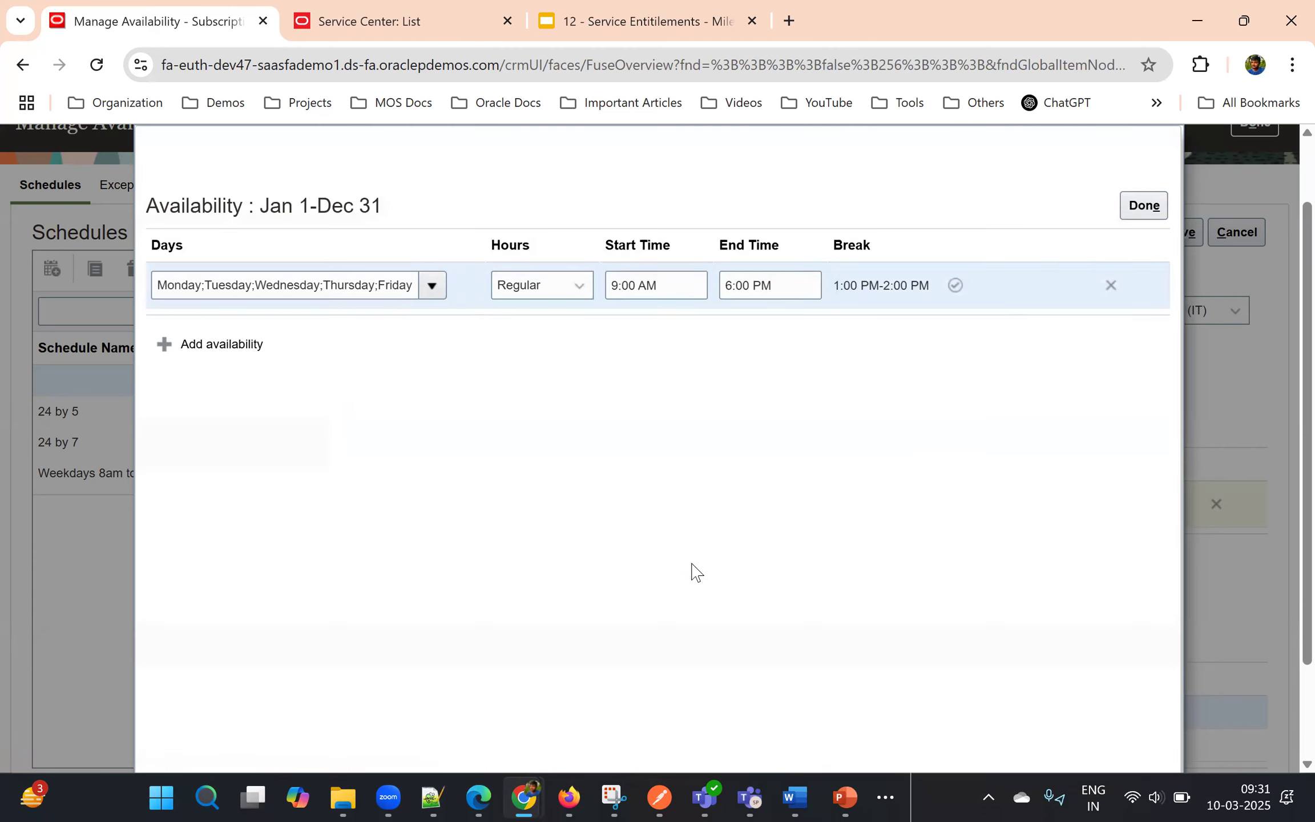
pyautogui.click(1140, 207)
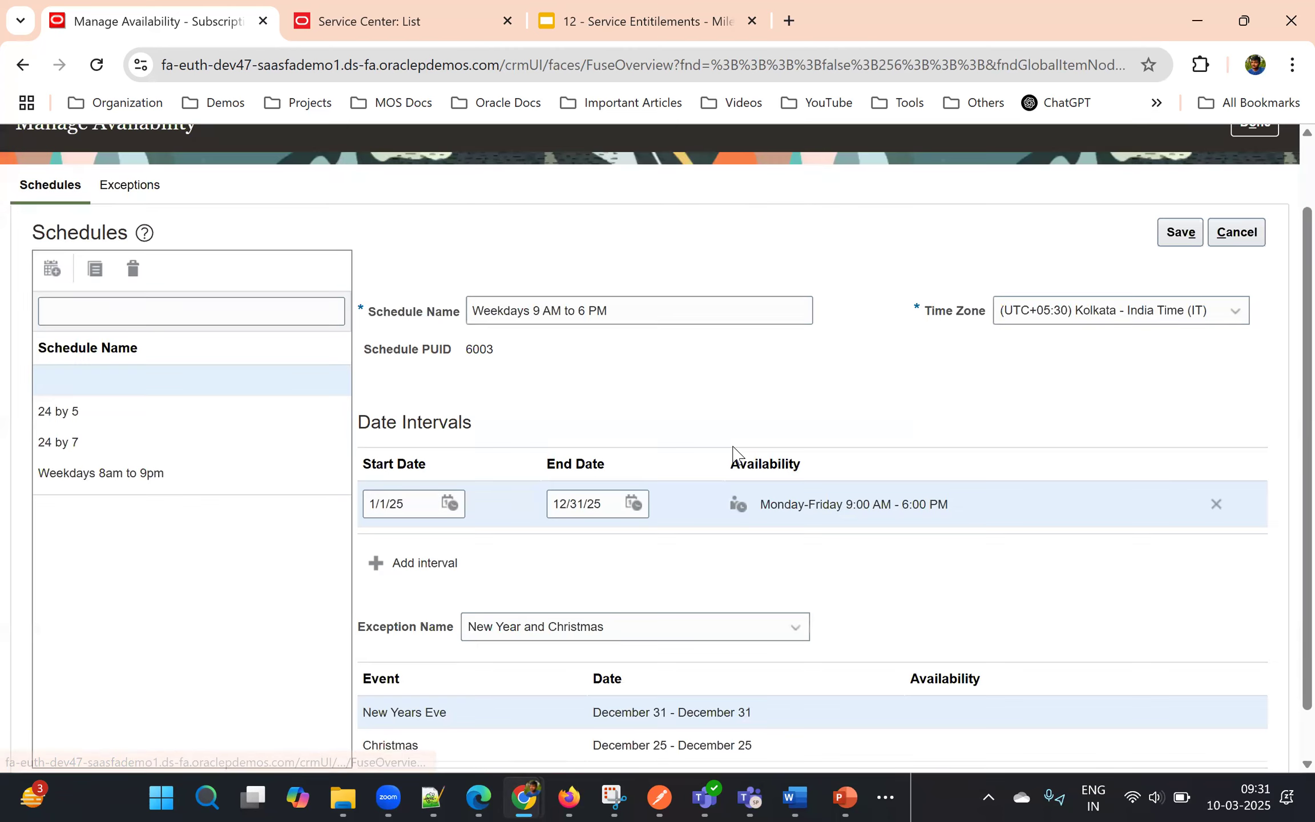
# - Review the exception choices offered for the Weekdays 9 AM to 6 PM schedule, keeping New Year and Christmas
pyautogui.scroll(-1, 857, 415)
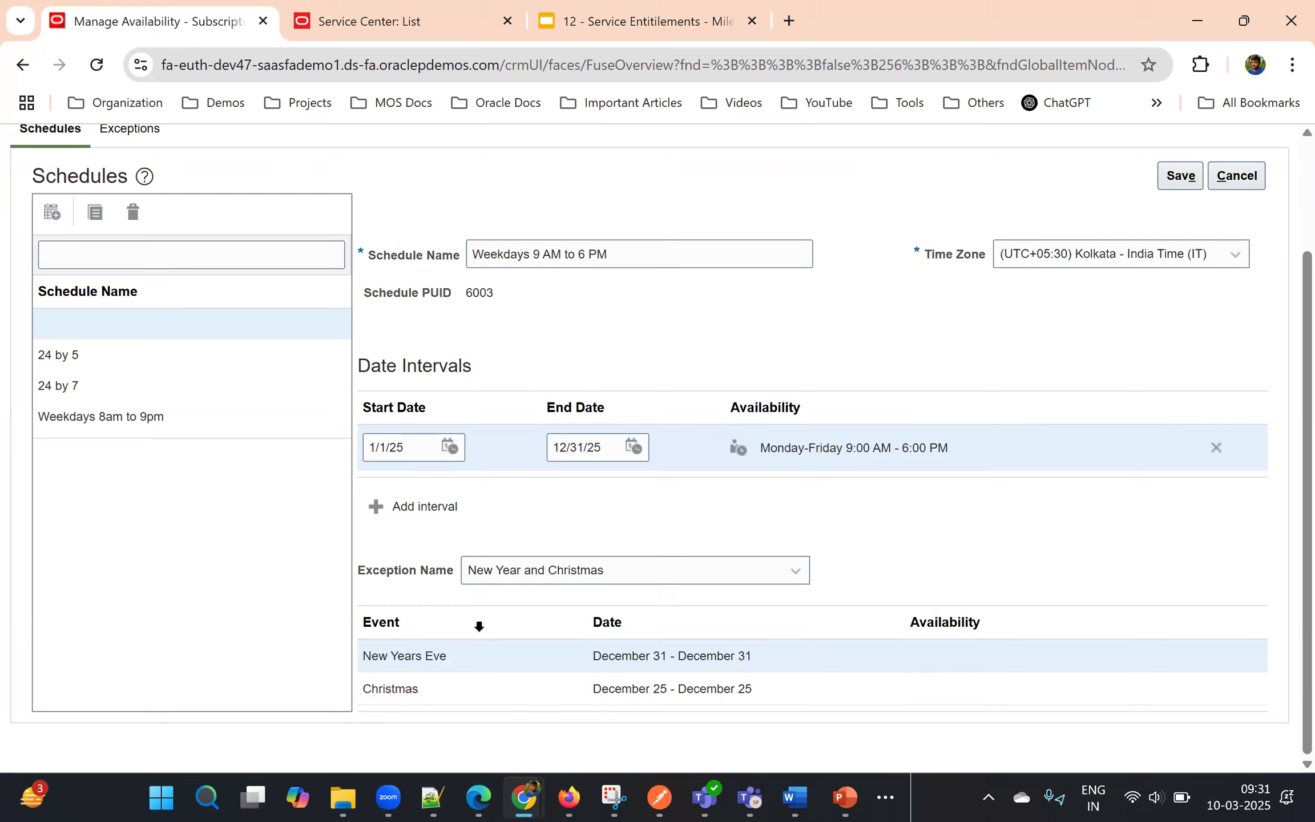
pyautogui.click(530, 572)
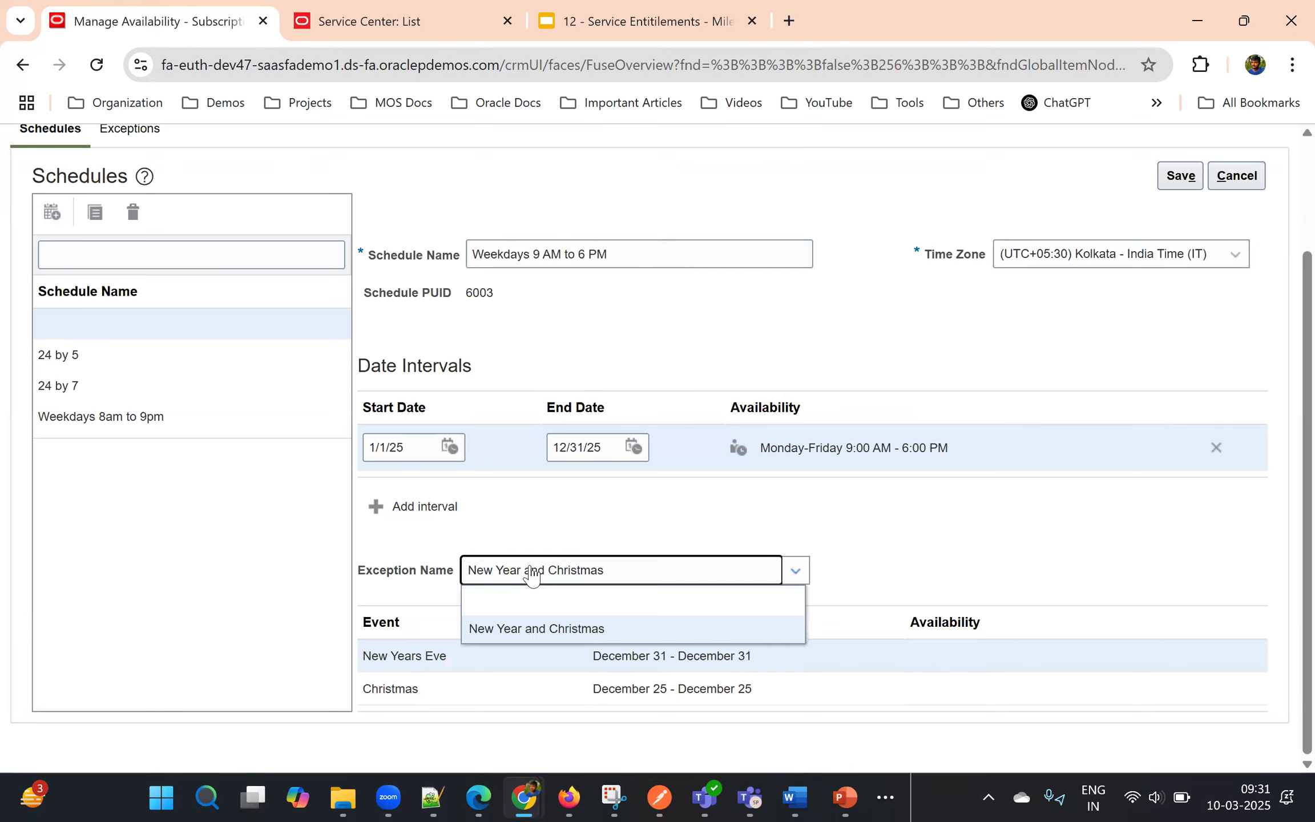
pyautogui.scroll(2, 267, 598)
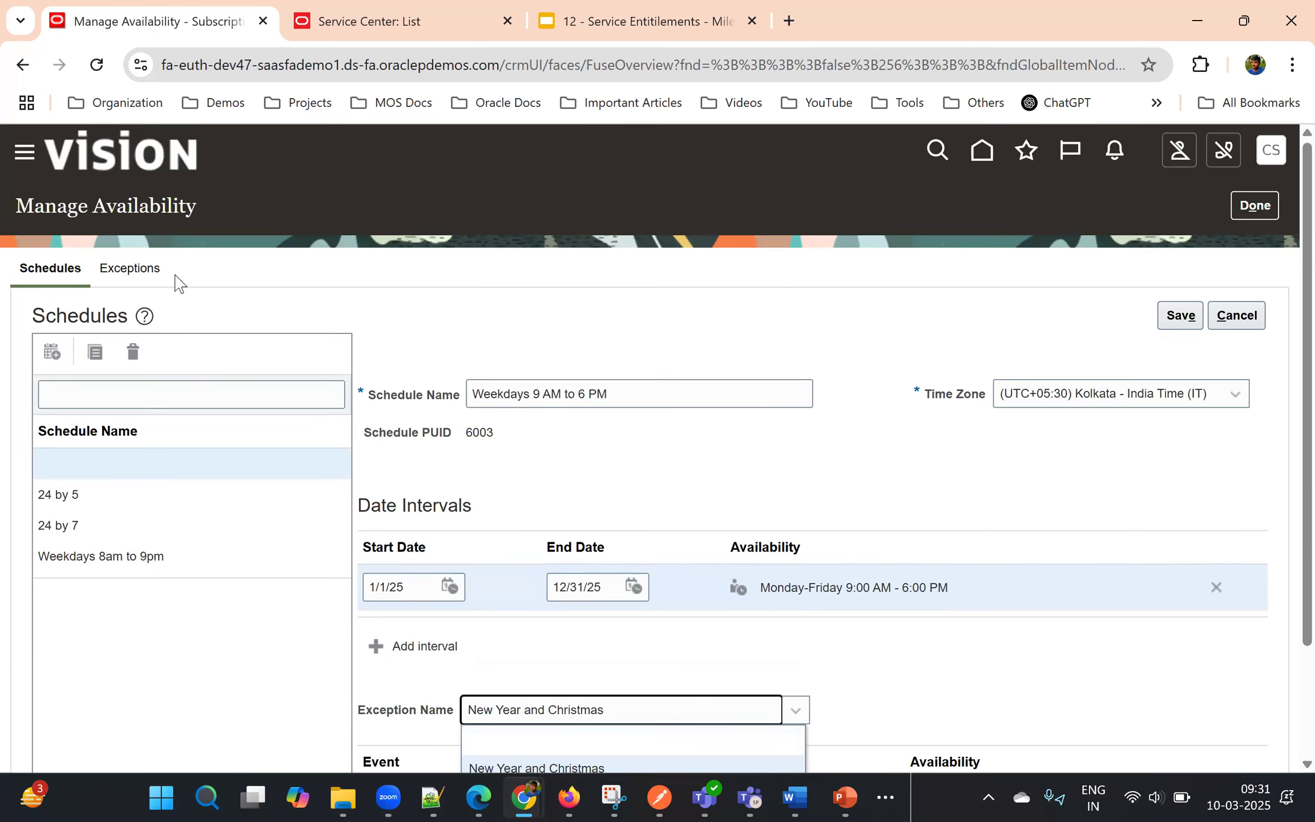
pyautogui.scroll(-2, 429, 280)
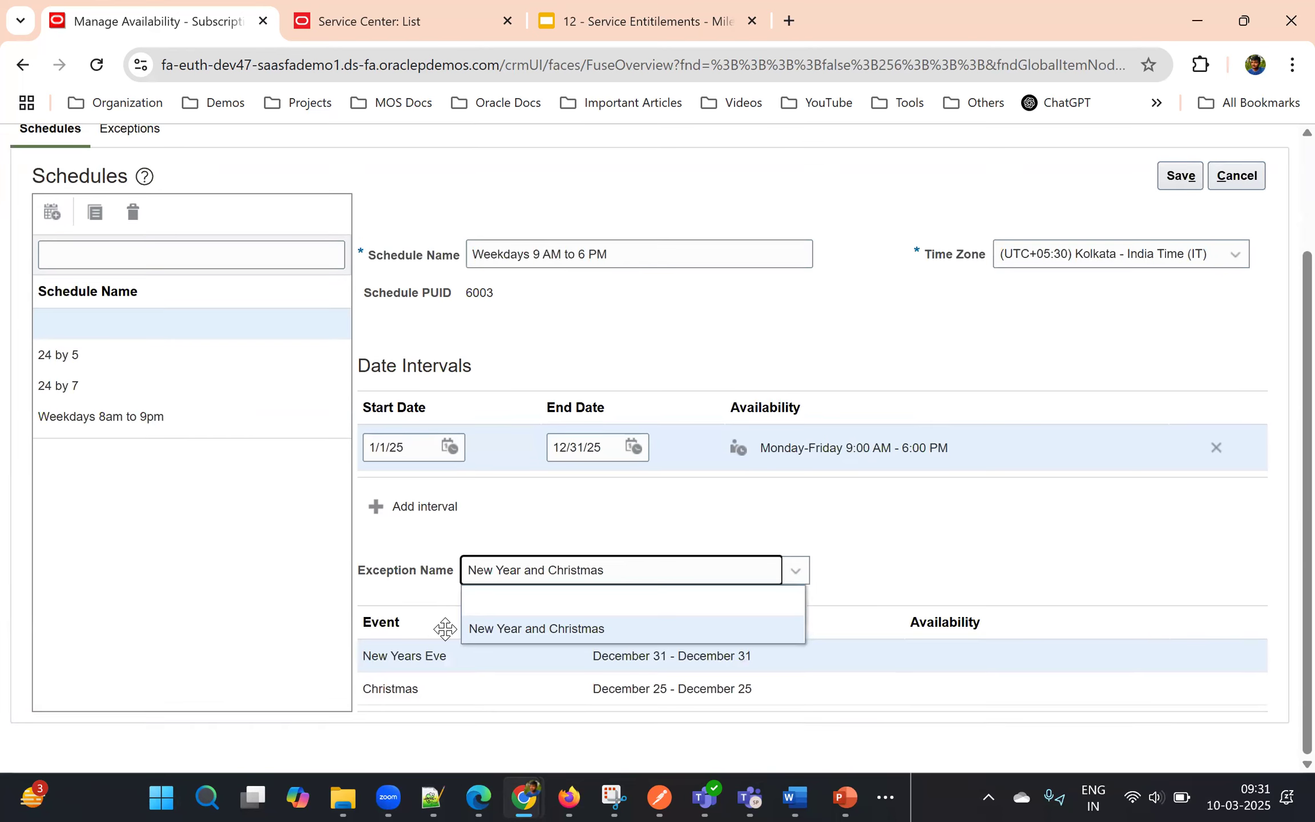
pyautogui.click(516, 538)
pyautogui.scroll(3, 516, 541)
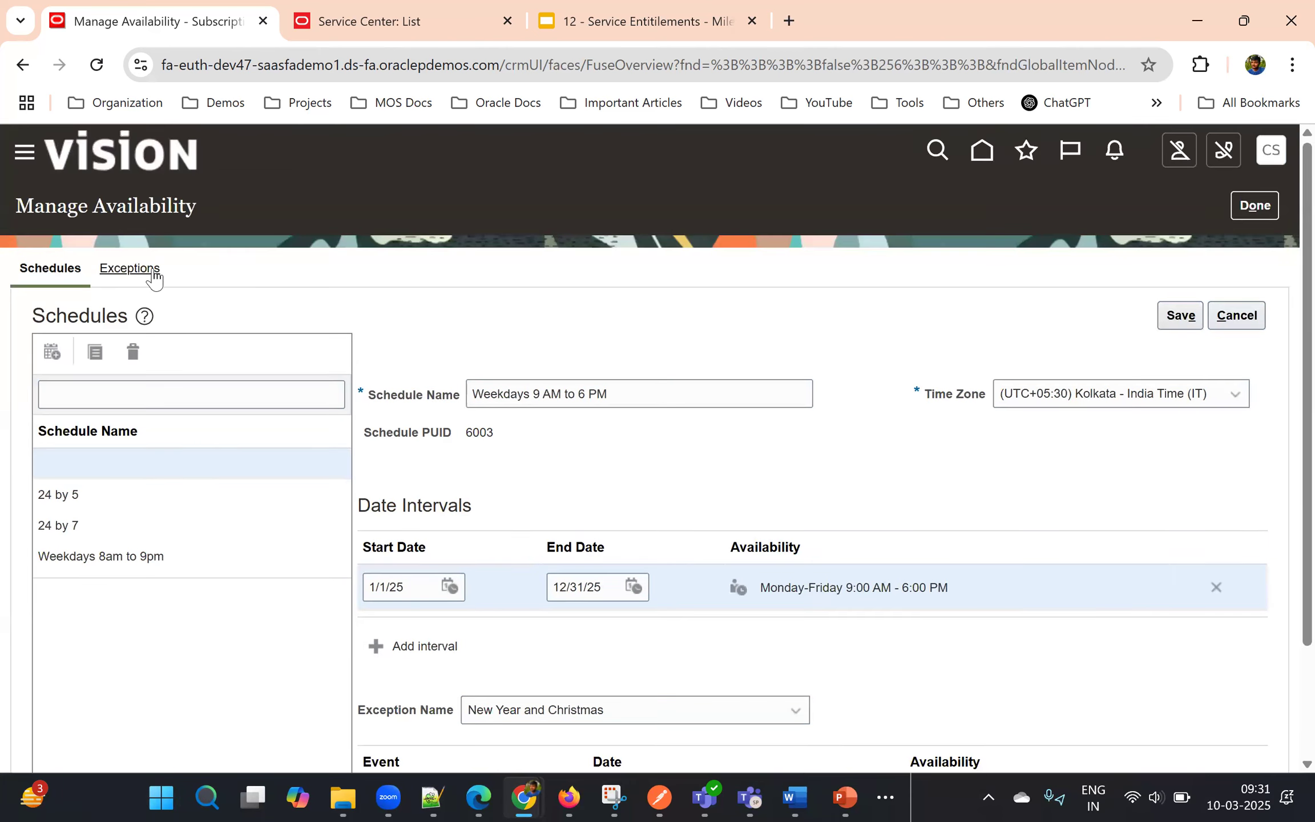
# - Open the New Year and Christmas exception and examine the availability choices for its New Years Eve event
pyautogui.click(128, 273)
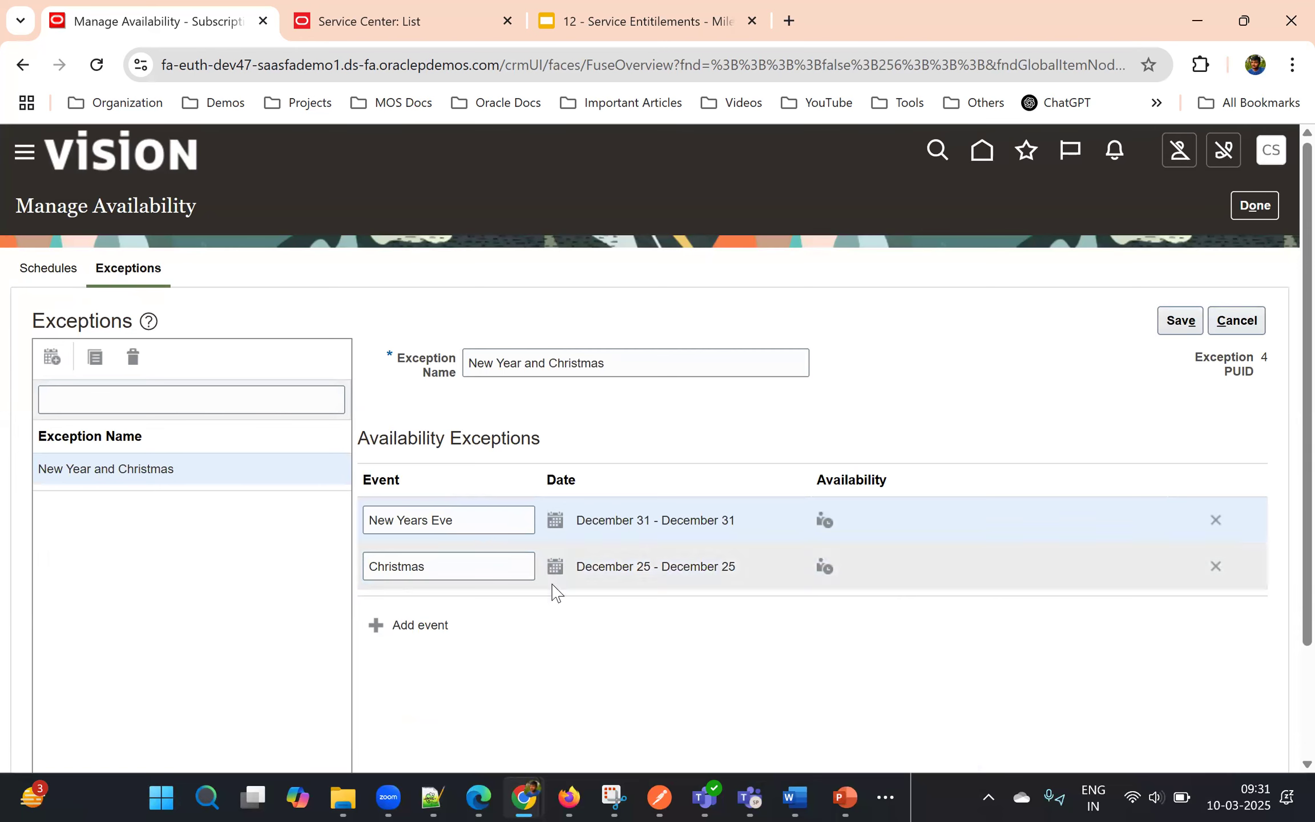
pyautogui.scroll(-1, 590, 361)
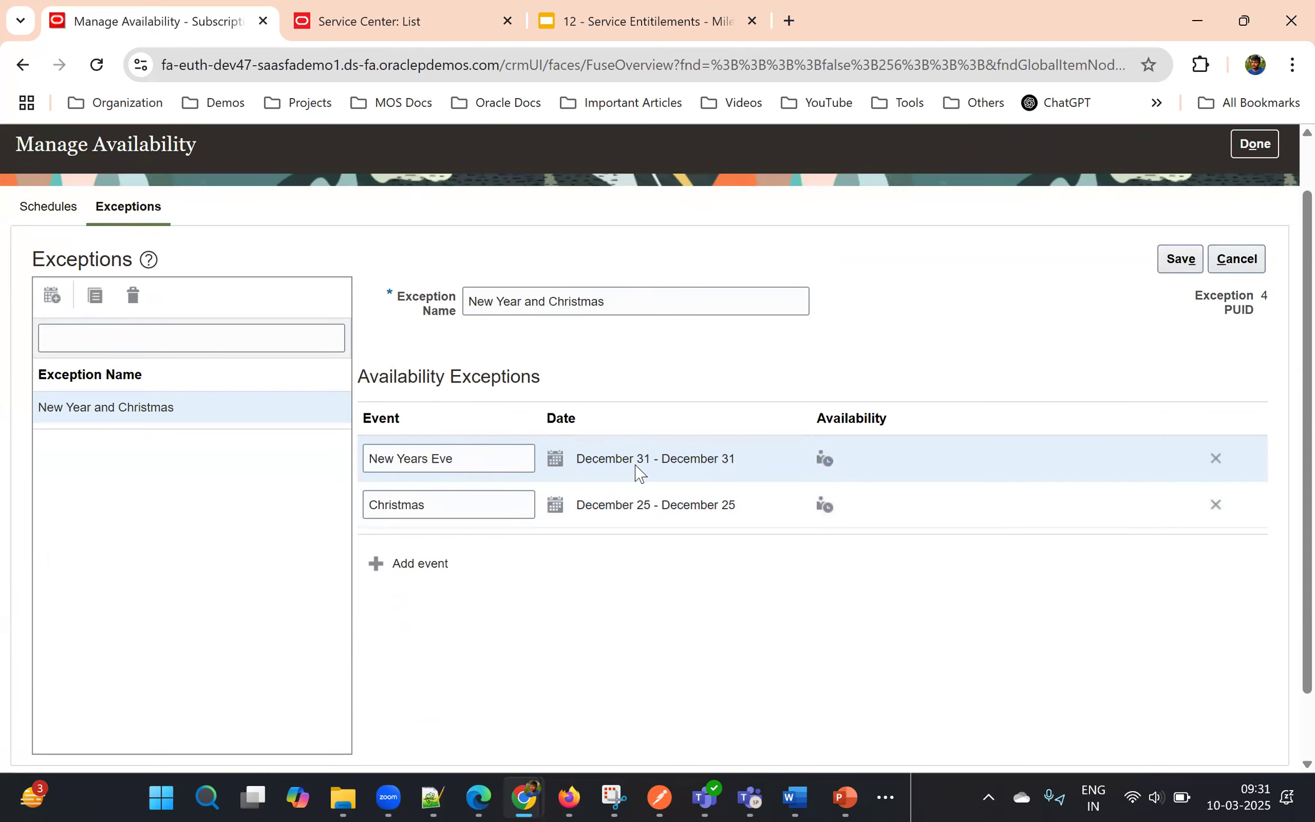
pyautogui.click(823, 460)
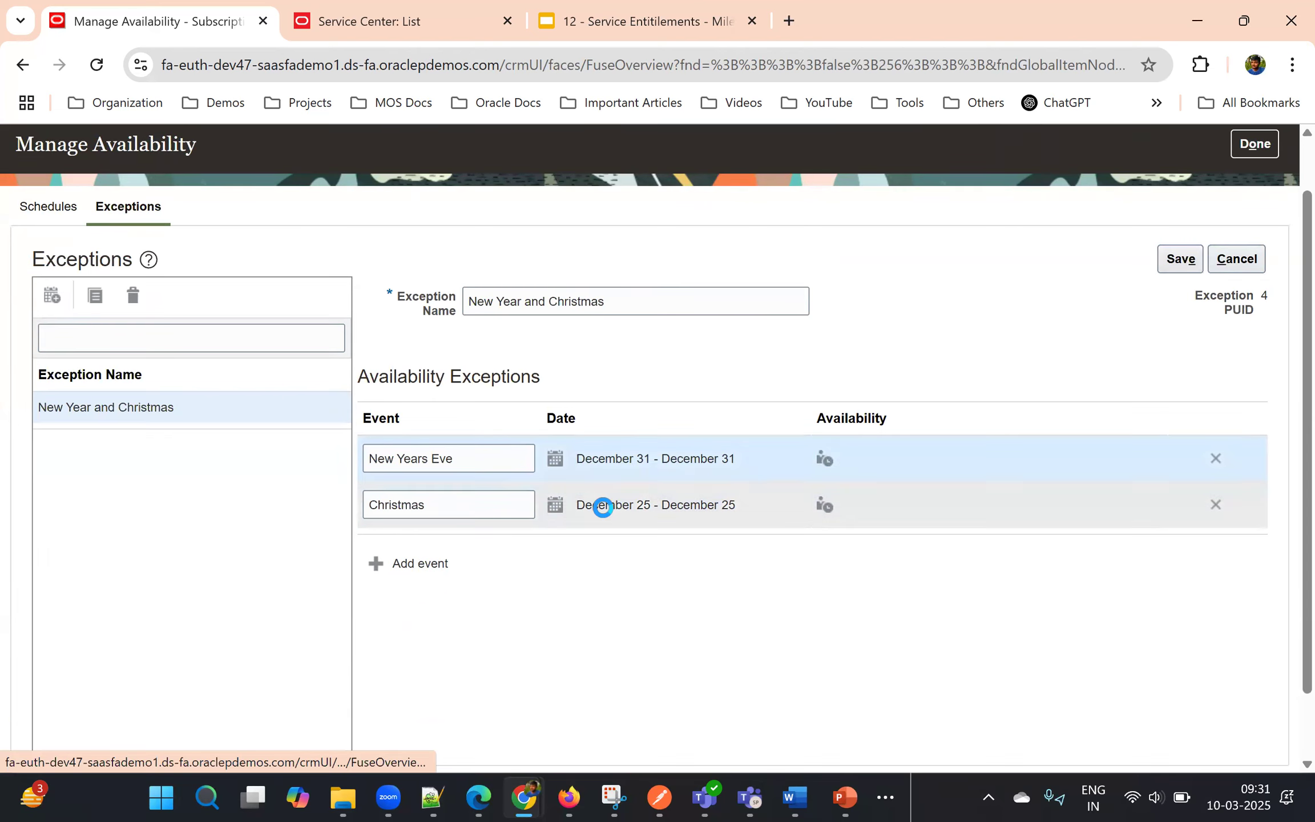
pyautogui.scroll(-2, 656, 565)
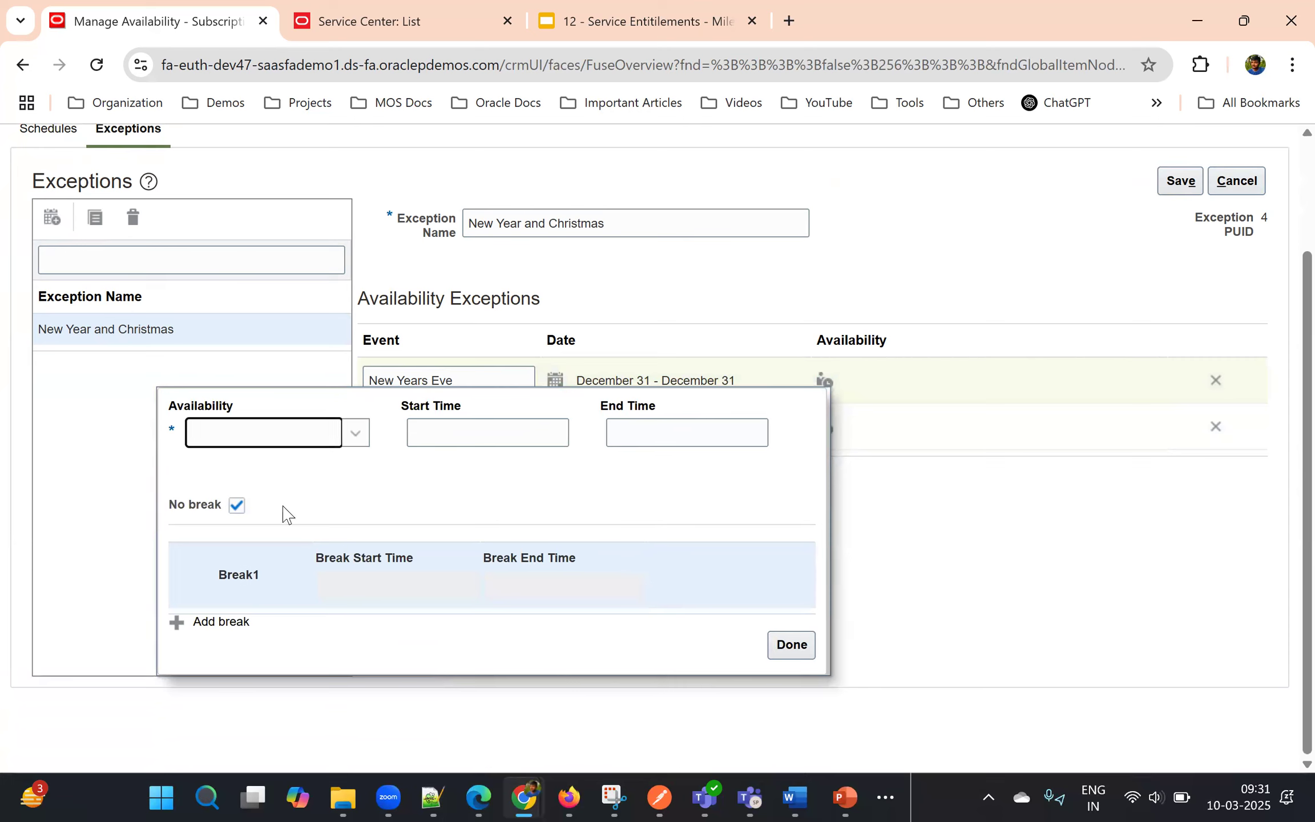
pyautogui.click(346, 432)
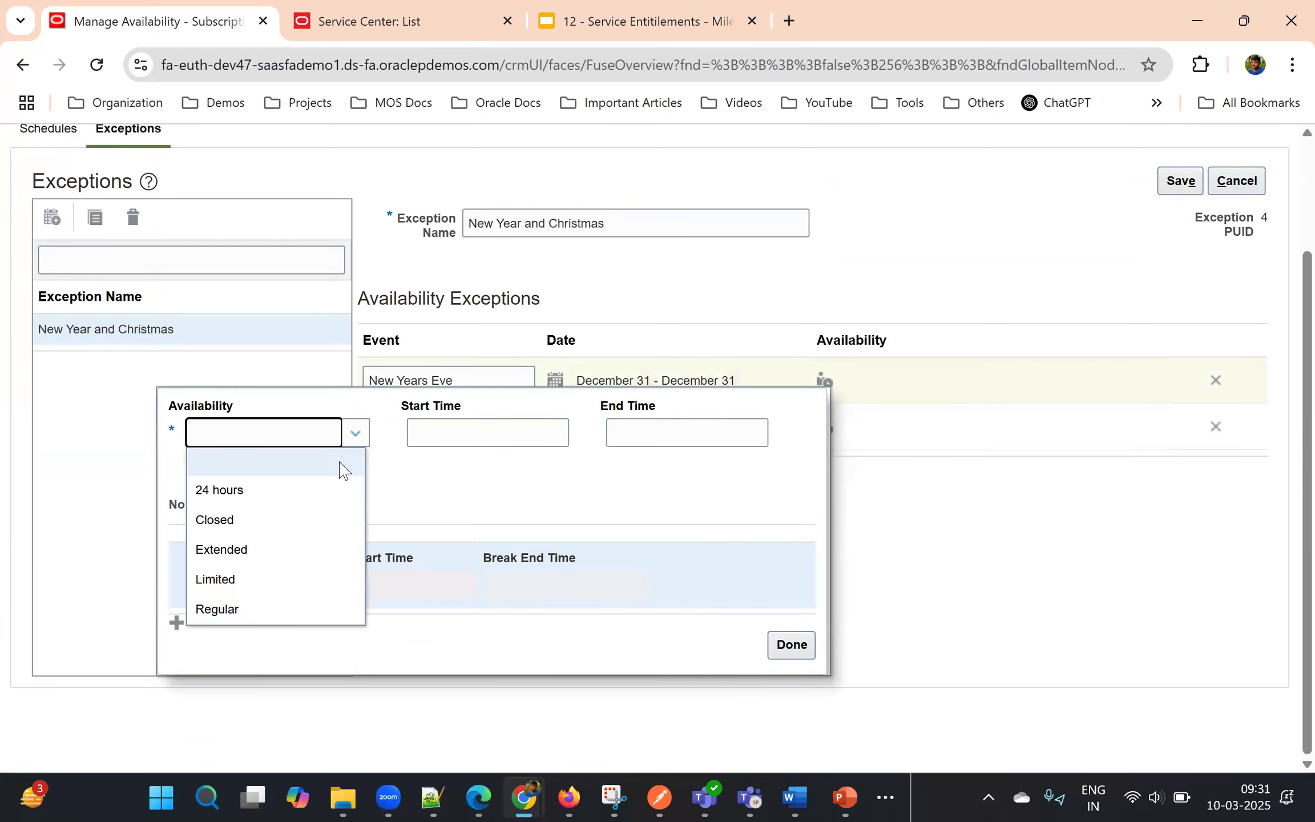
pyautogui.click(413, 530)
pyautogui.click(790, 646)
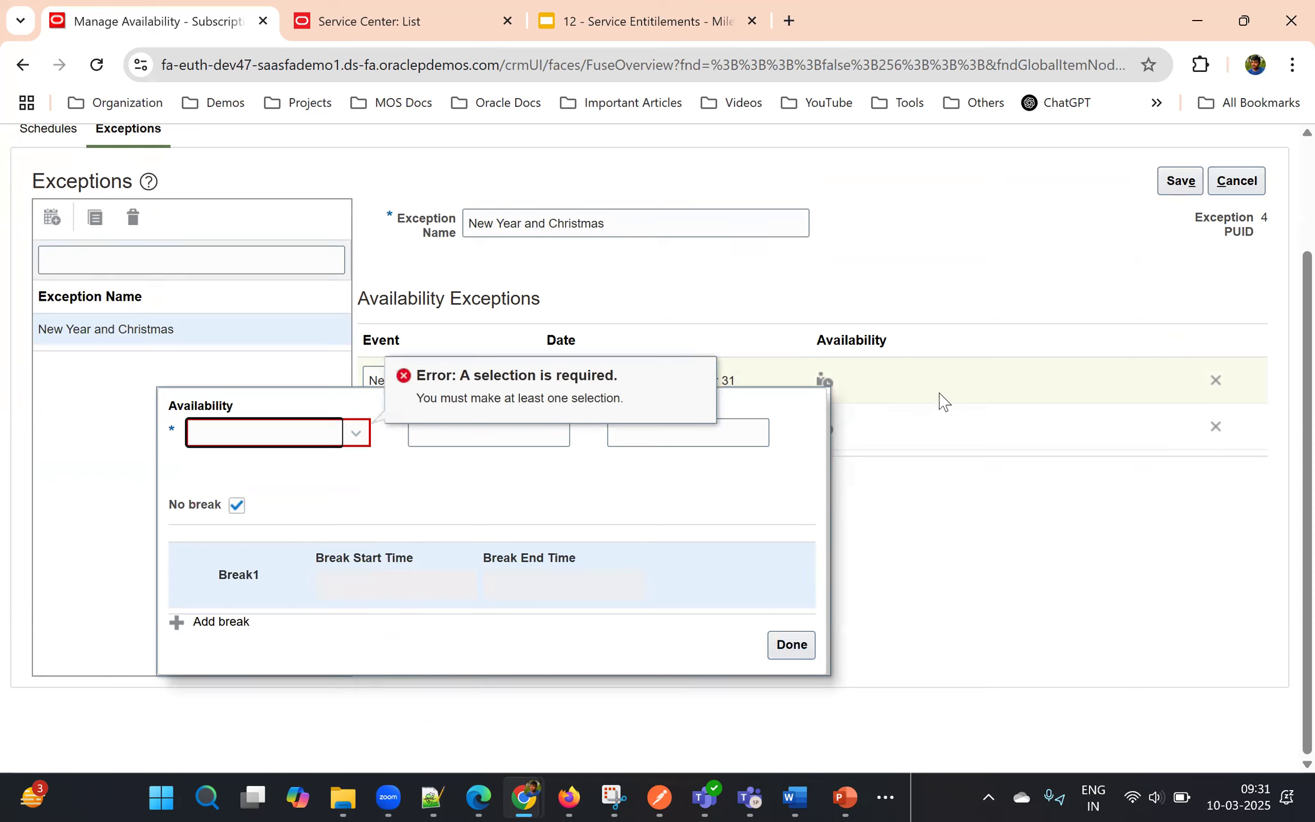
pyautogui.click(939, 399)
pyautogui.click(791, 644)
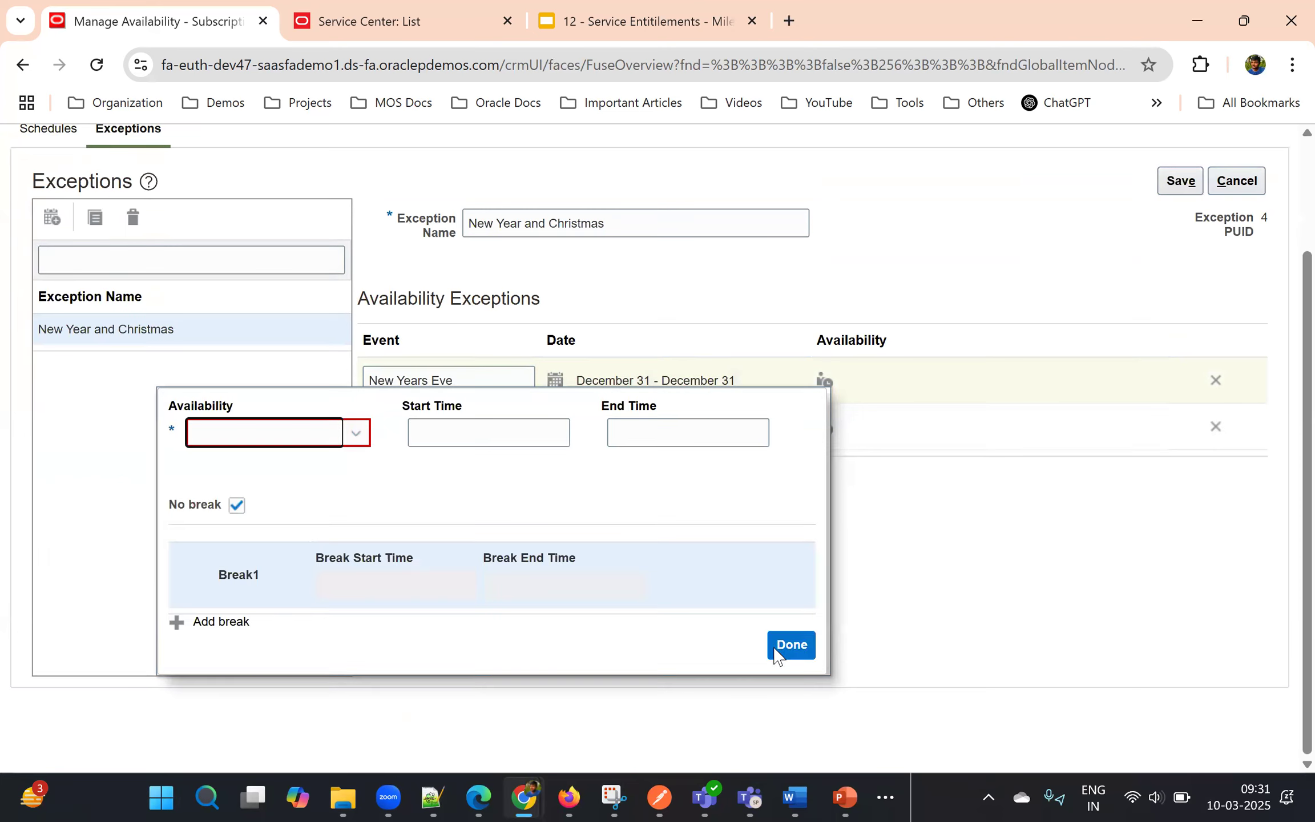
# - Set the New Years Eve event's availability to 24 hours and accept it
pyautogui.click(296, 438)
pyautogui.click(287, 490)
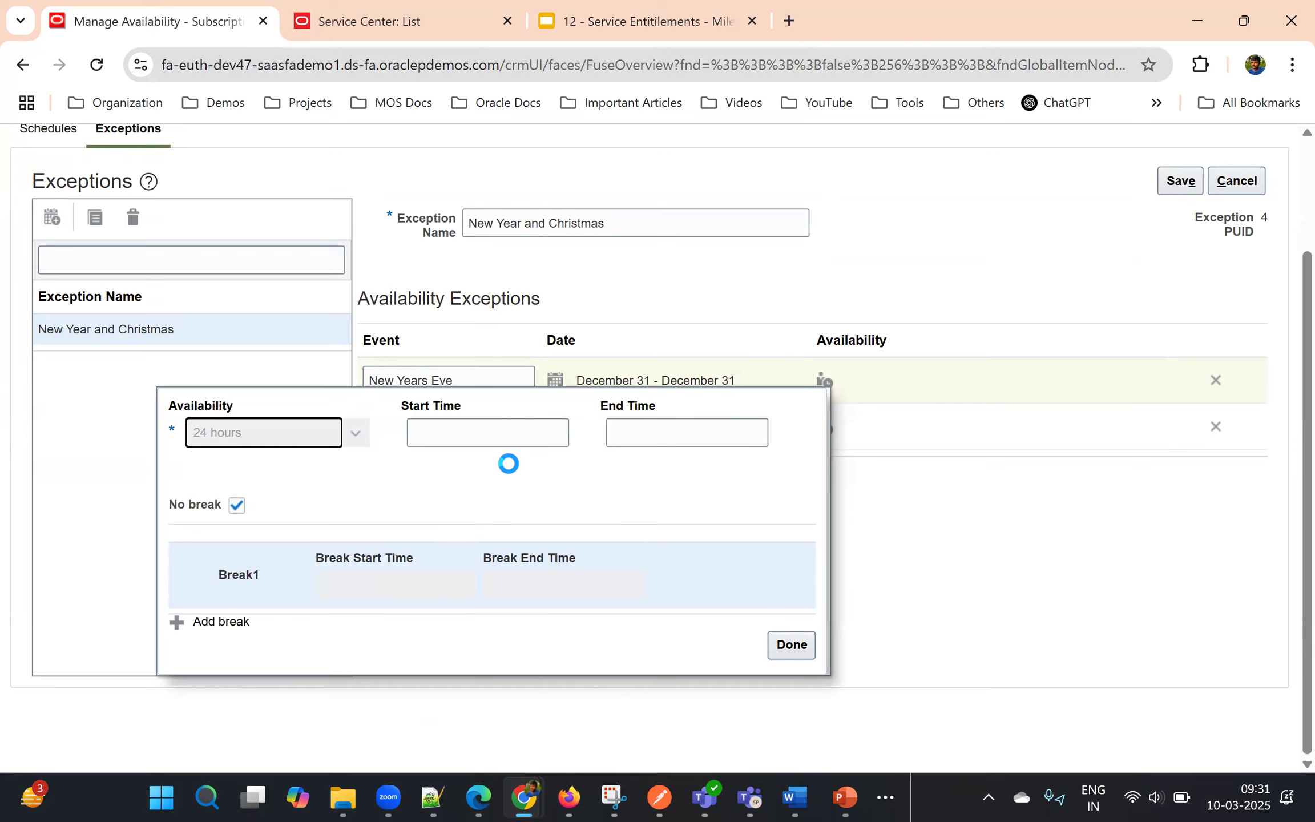
pyautogui.click(791, 647)
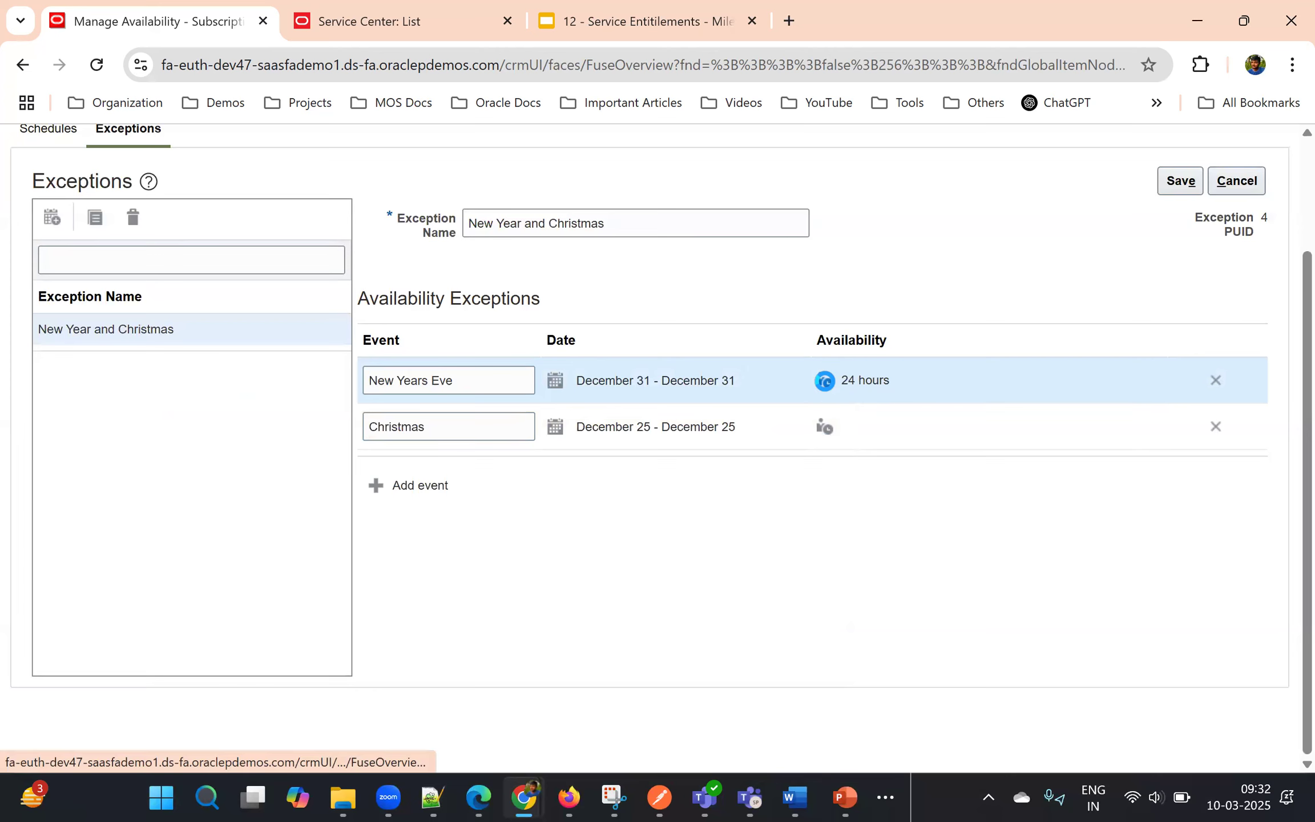
# - Turn off the No break option in the New Years Eve event's availability and save the exception
pyautogui.click(824, 381)
pyautogui.click(240, 506)
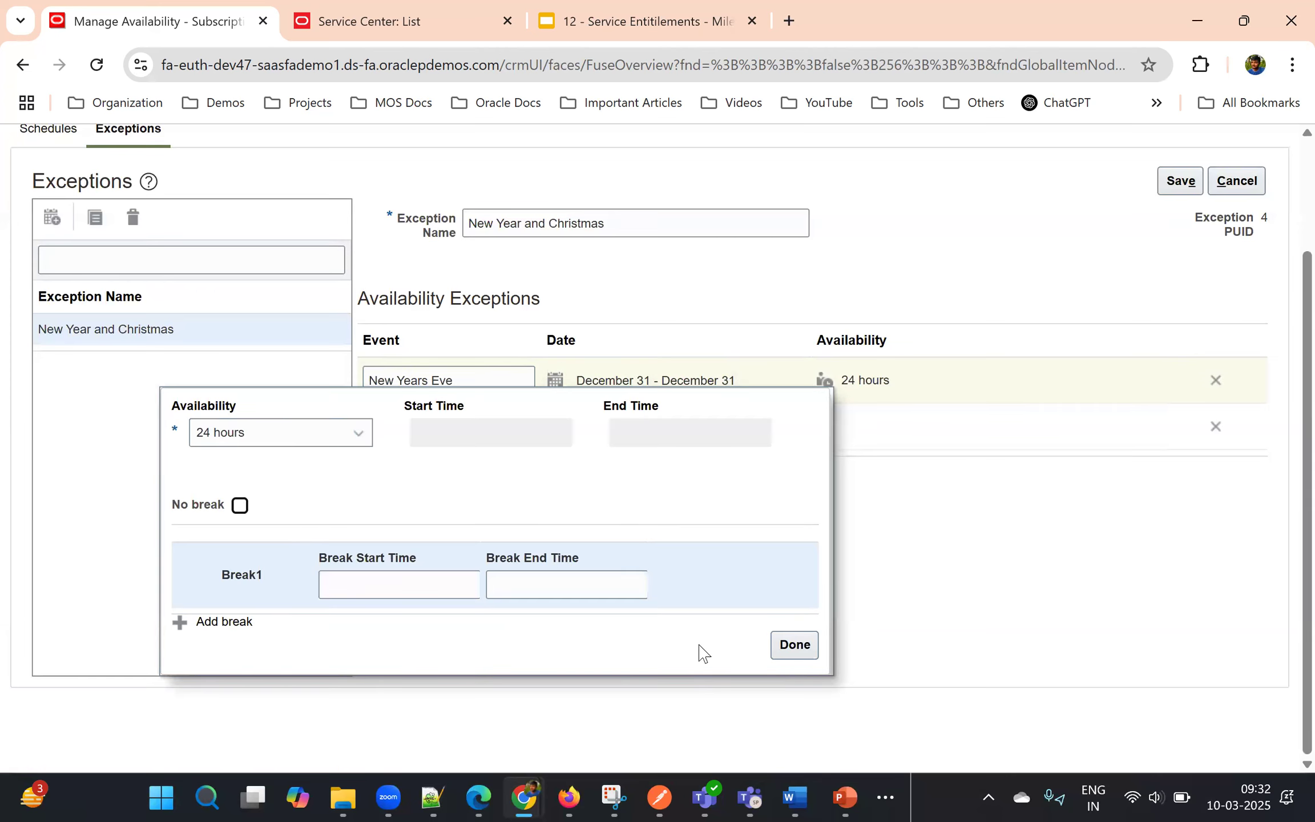
pyautogui.click(793, 644)
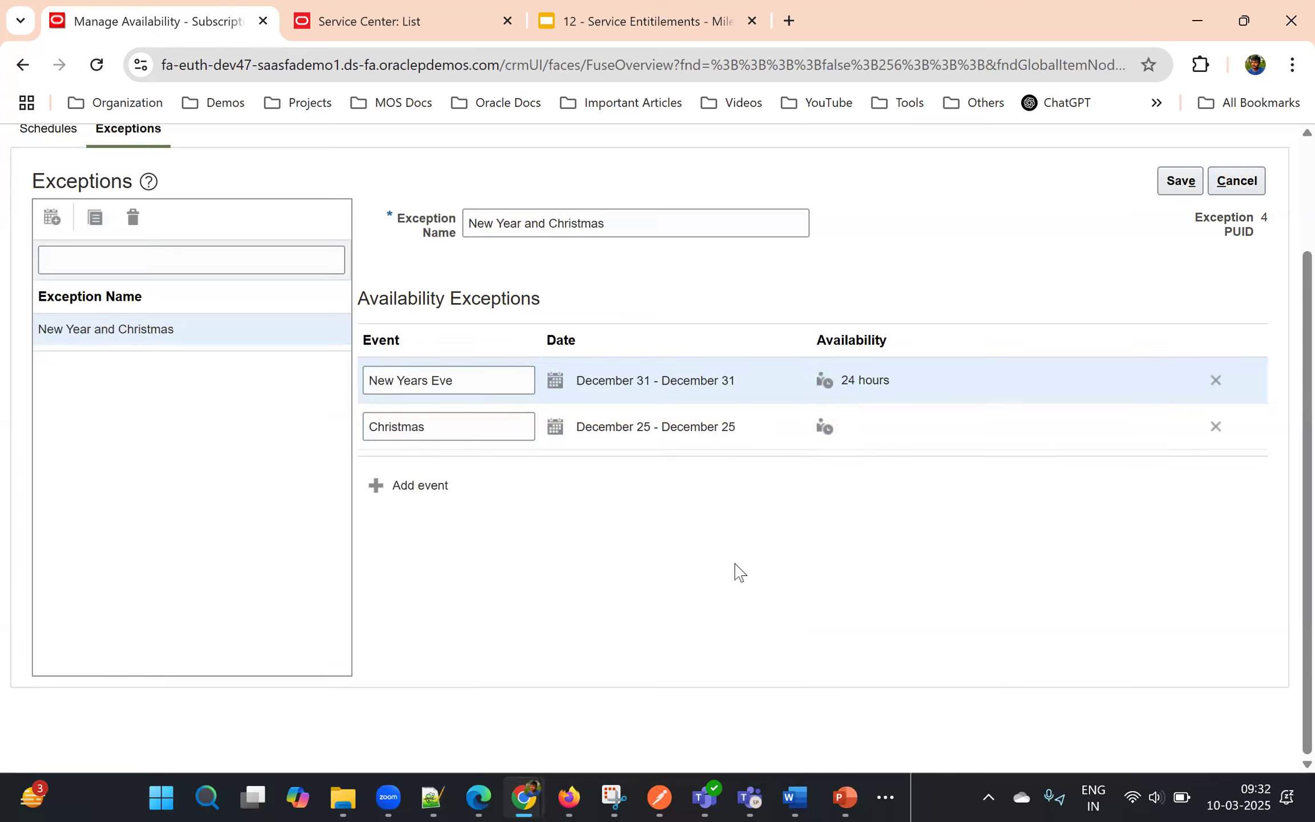
pyautogui.click(1167, 181)
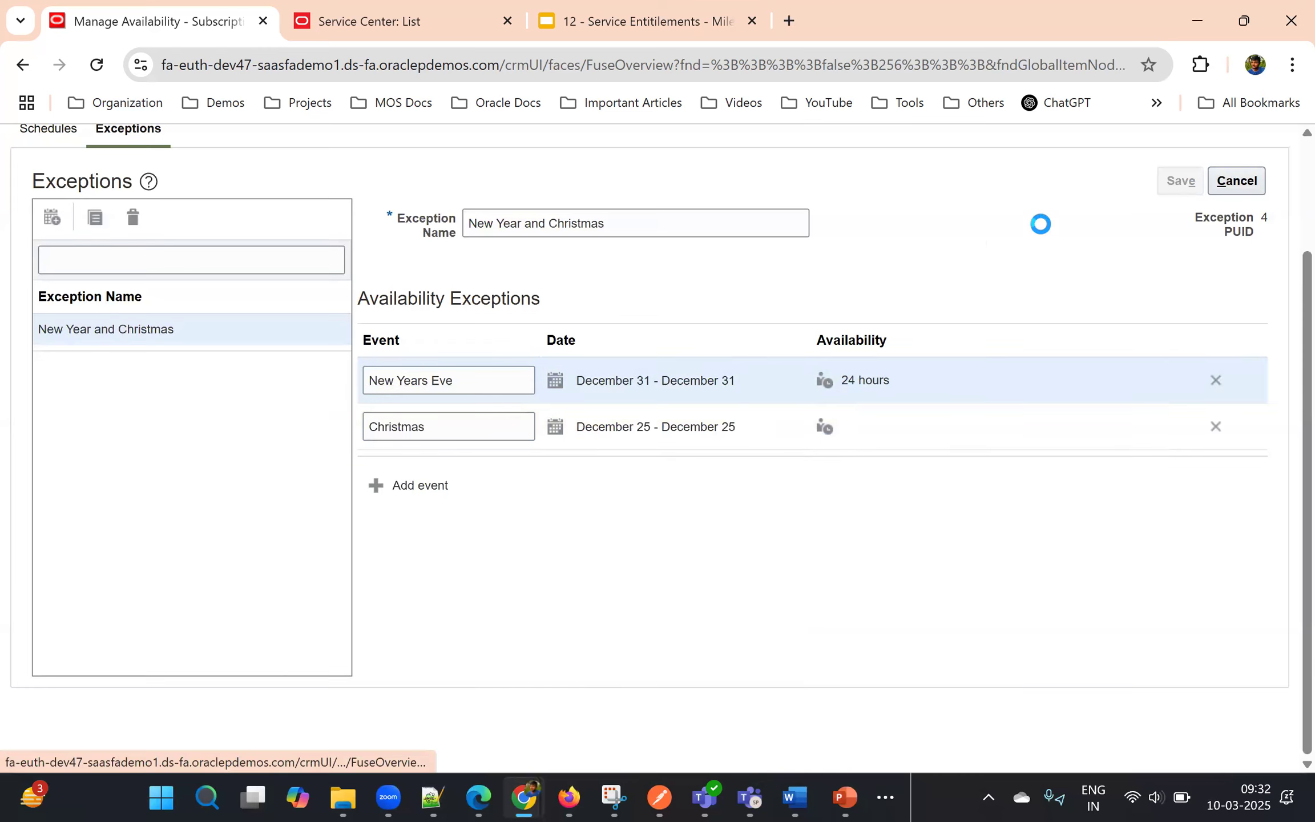
# - Set the New Years Eve event's availability to Closed and save the New Year and Christmas exception
pyautogui.click(824, 379)
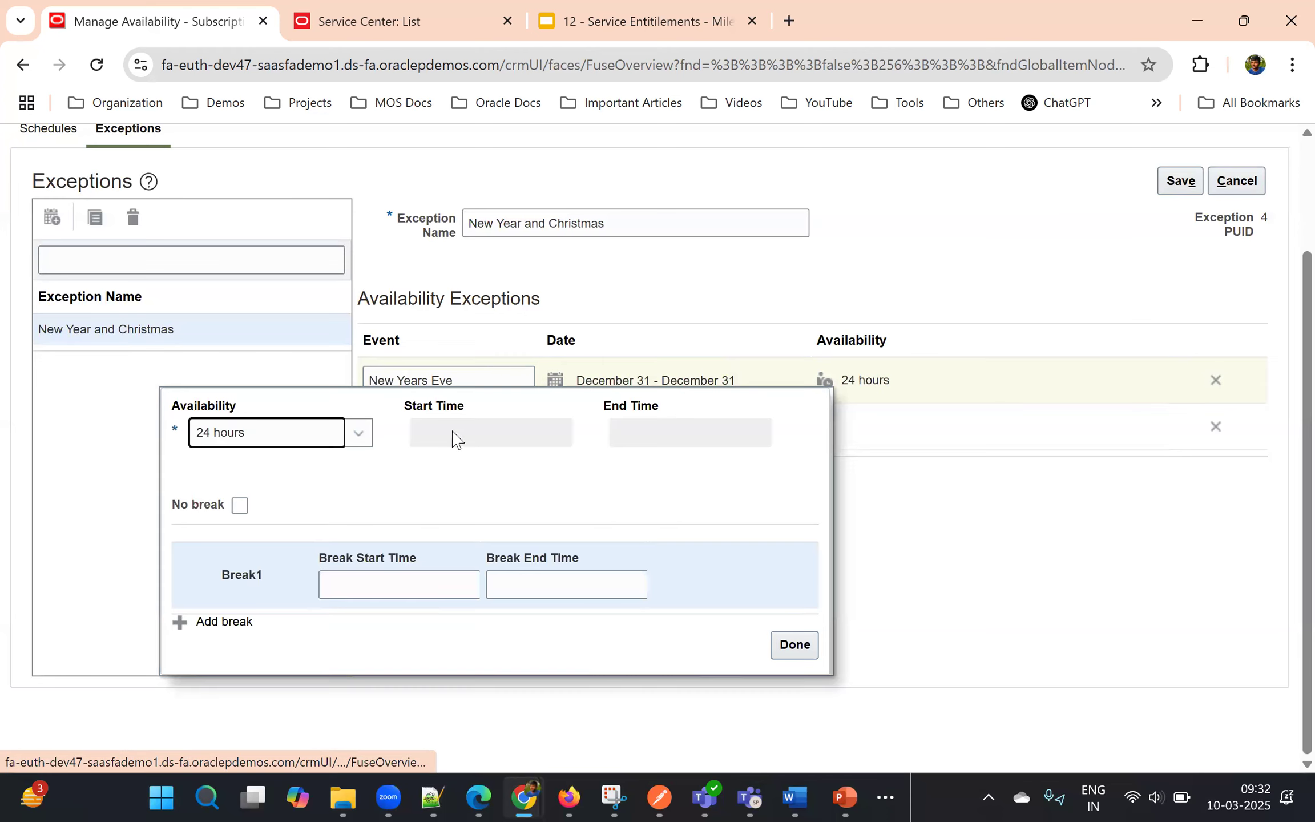
pyautogui.click(350, 435)
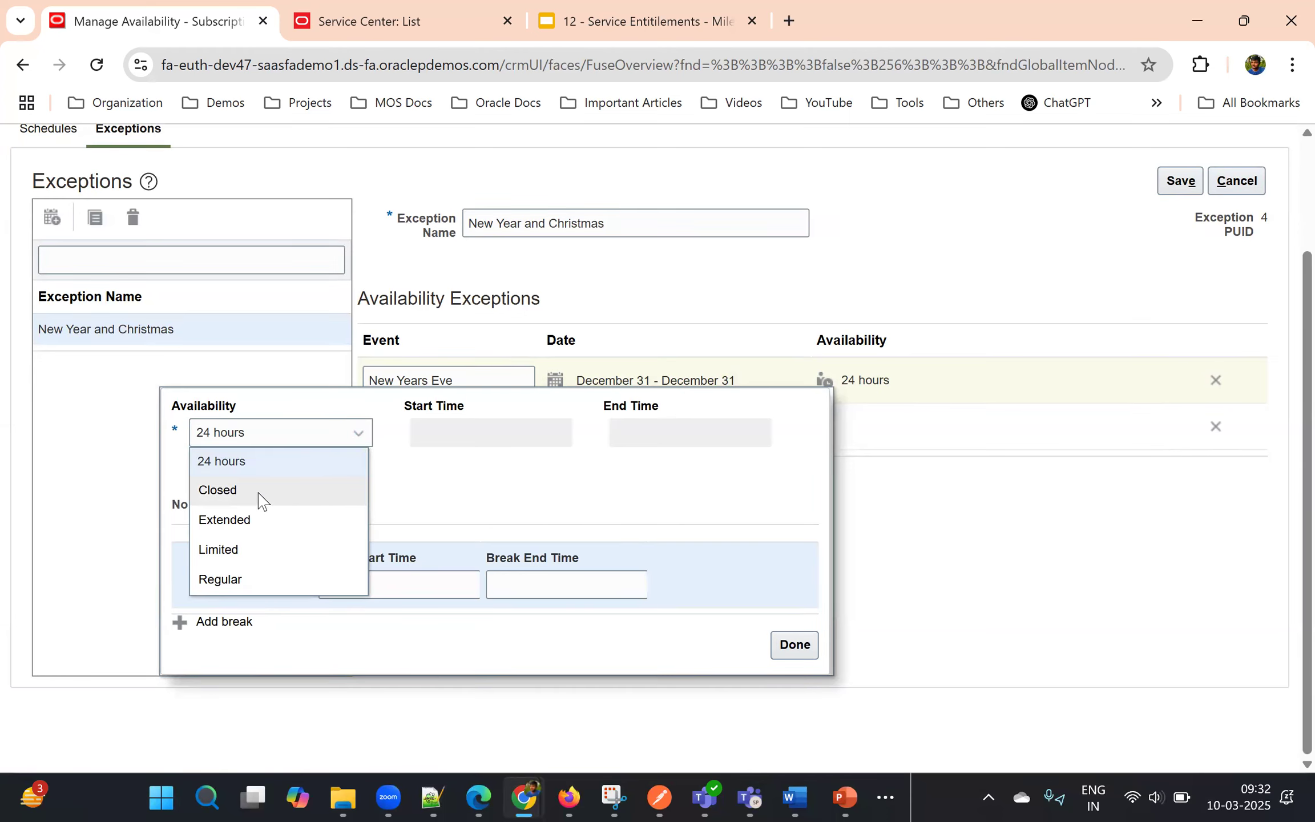
pyautogui.click(233, 491)
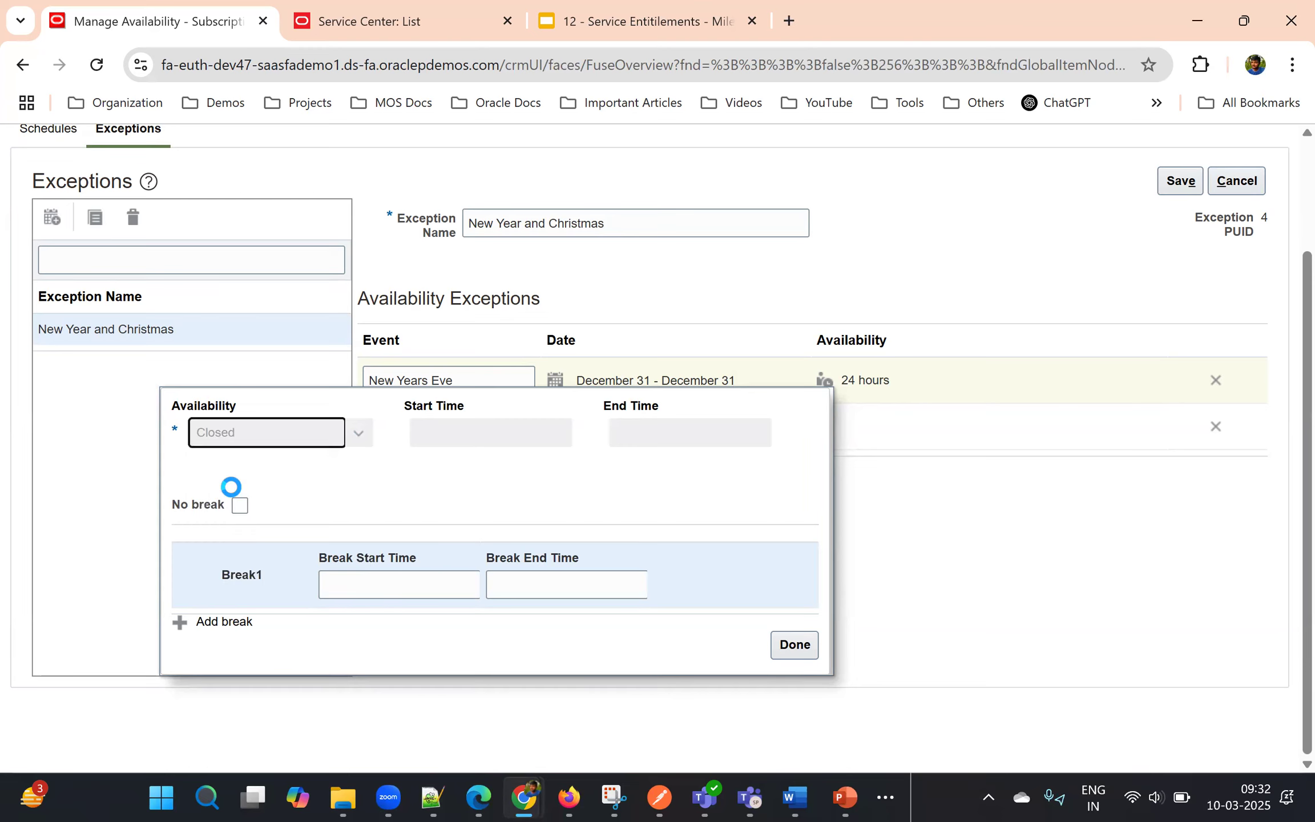
pyautogui.click(787, 646)
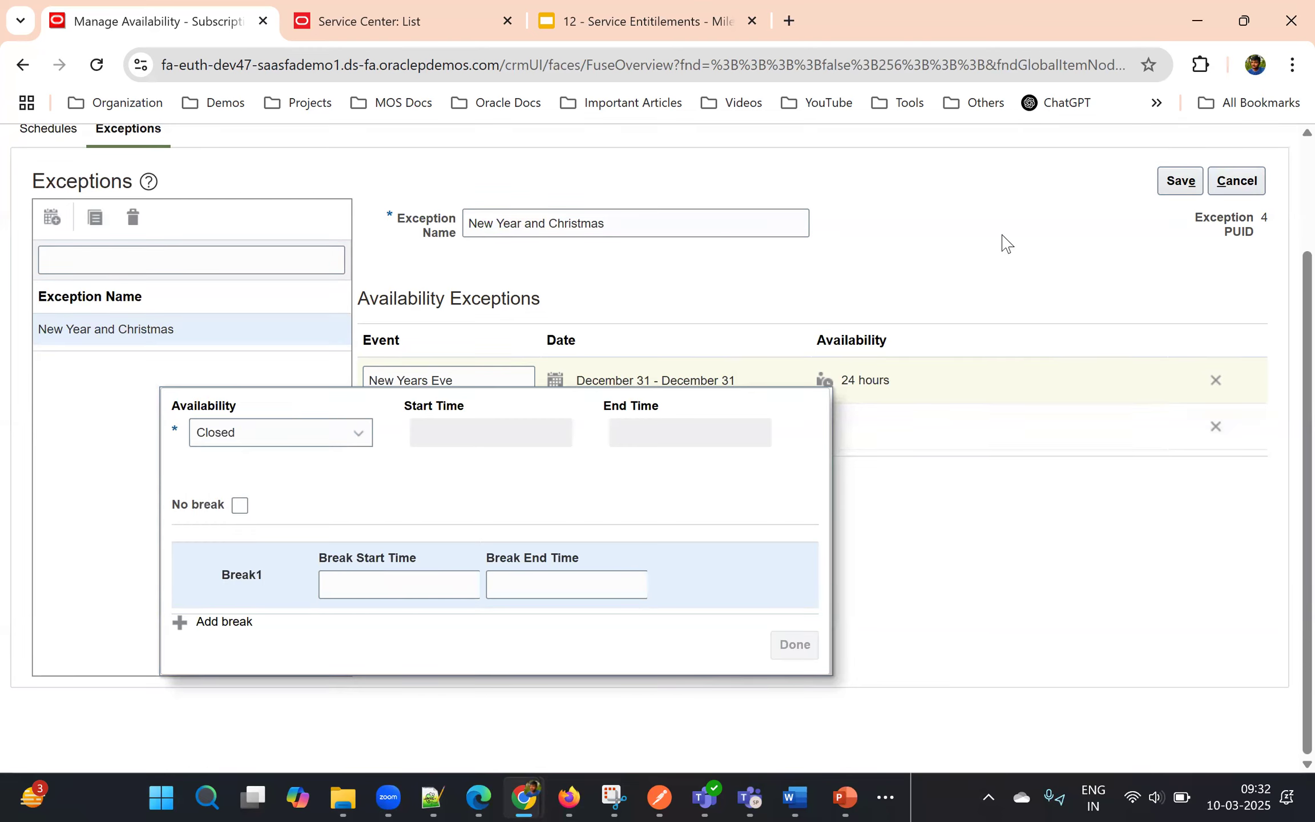
pyautogui.click(1179, 181)
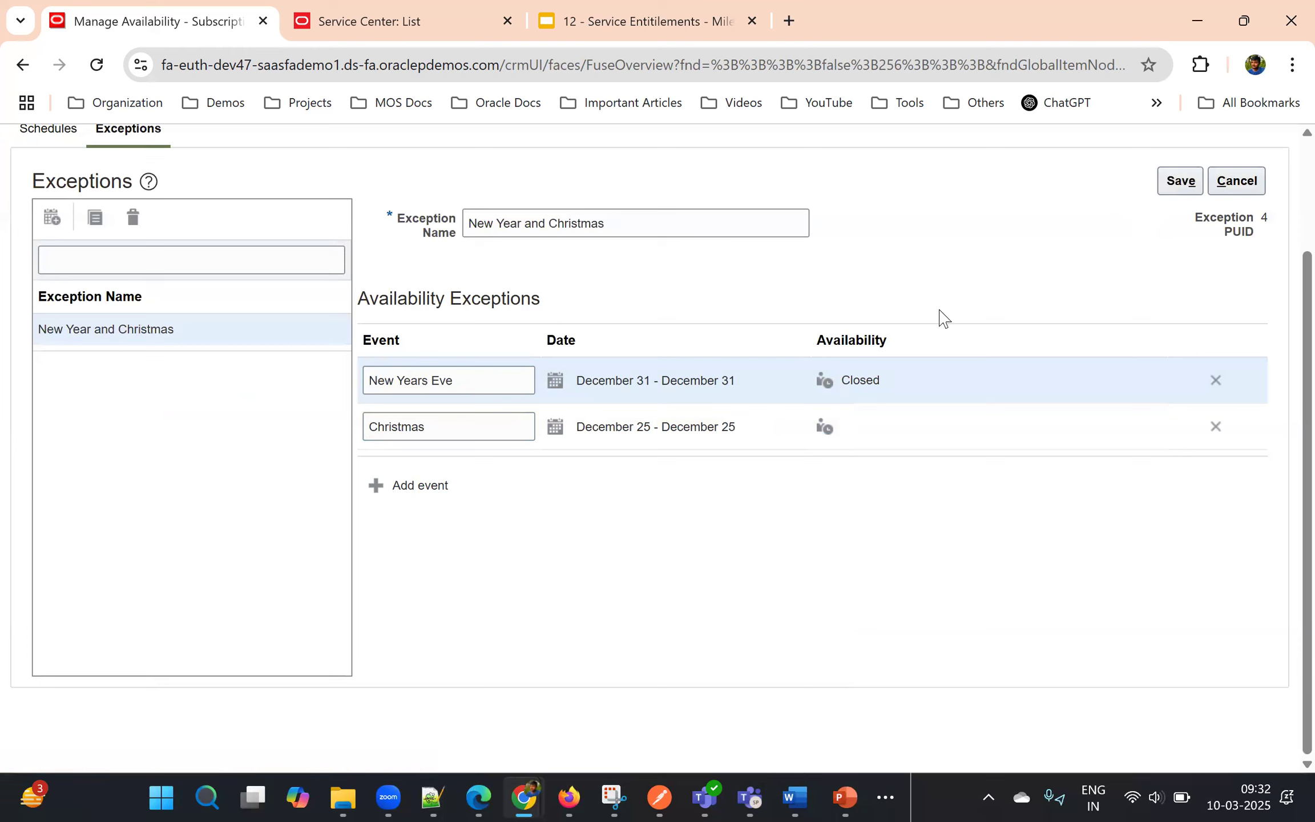
# - Set the Christmas event's availability to Closed and save the New Year and Christmas exception
pyautogui.click(825, 428)
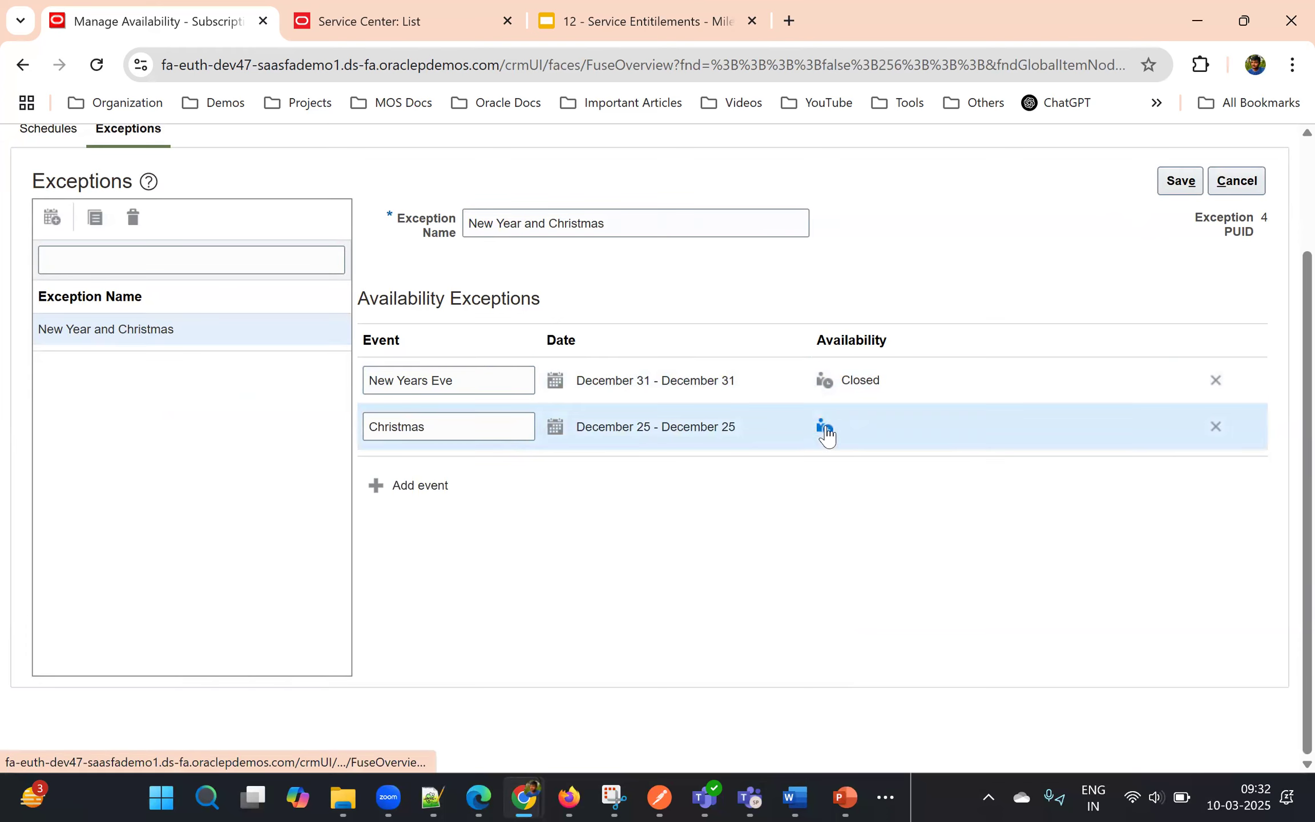
pyautogui.click(323, 486)
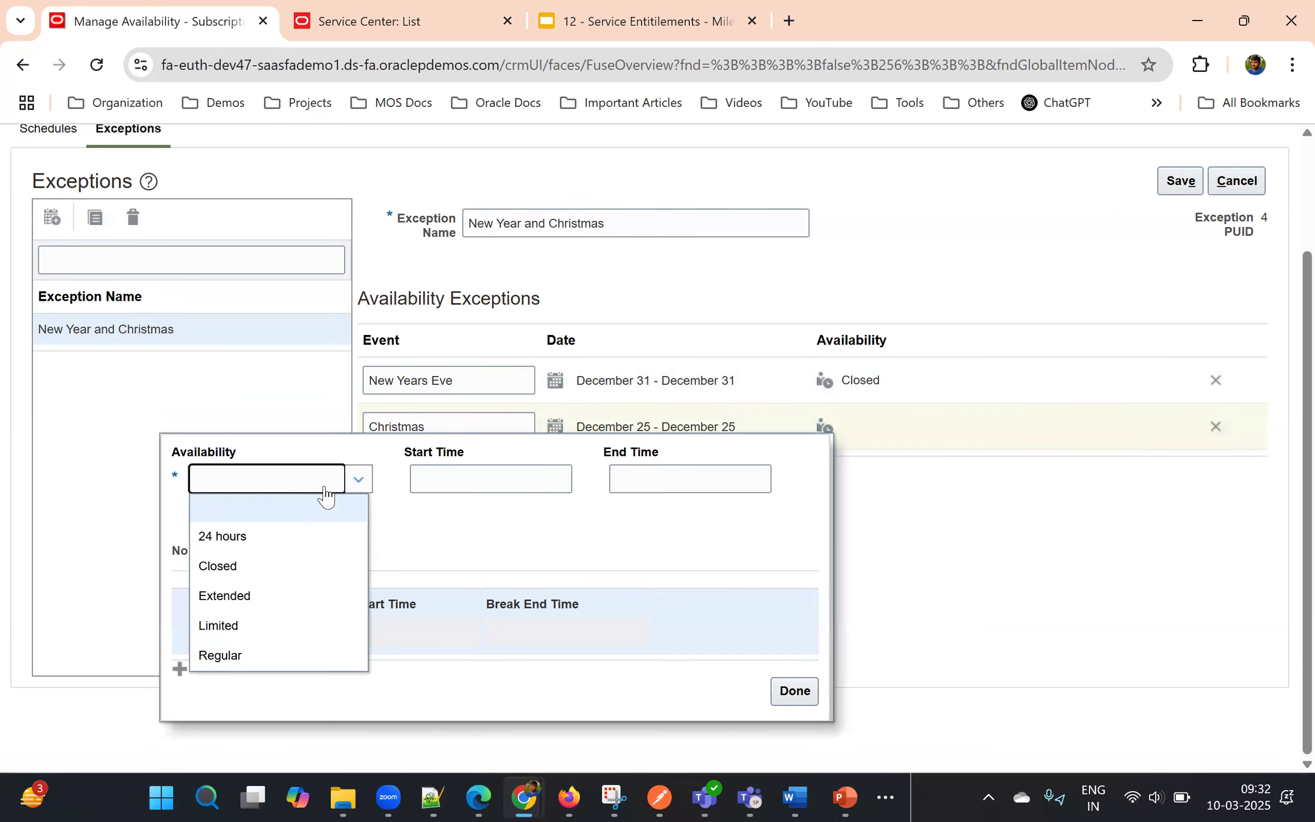
pyautogui.click(259, 566)
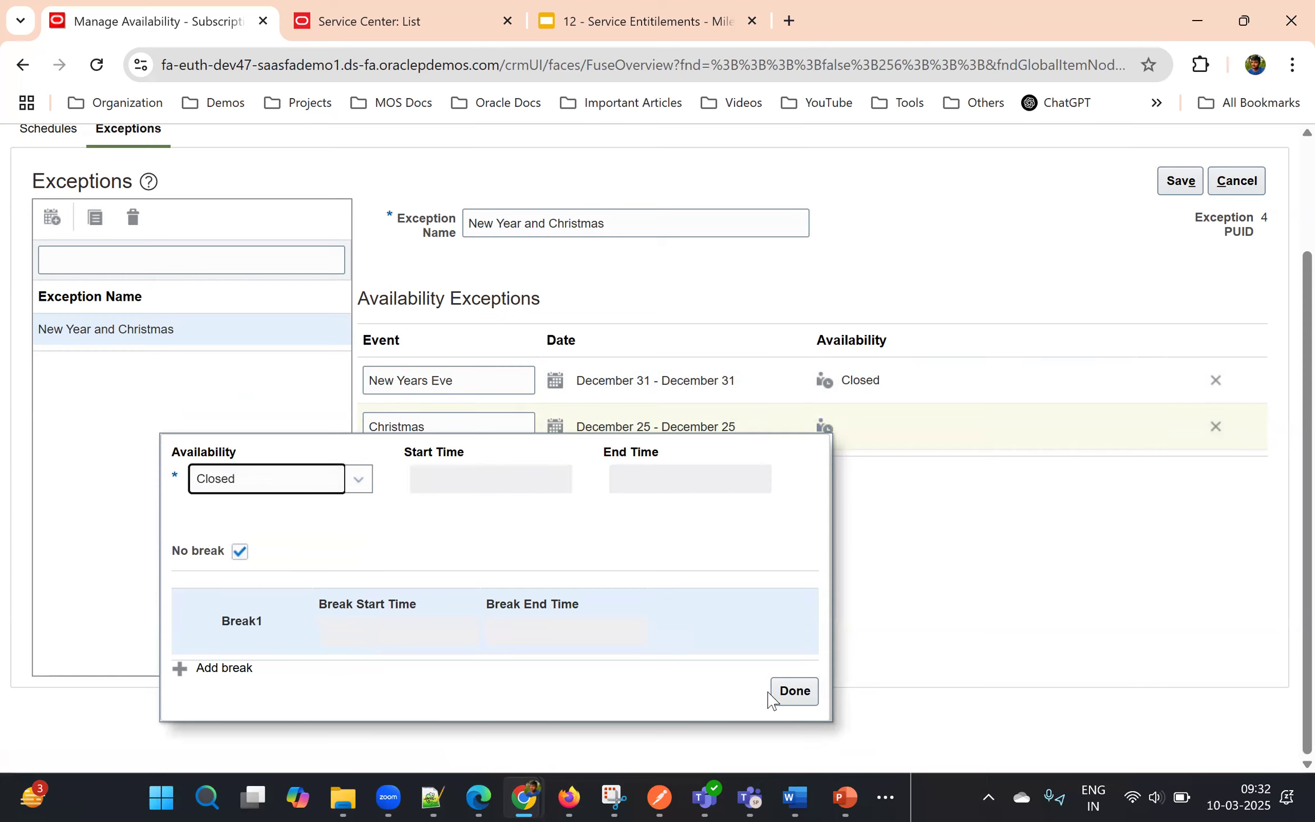
pyautogui.click(792, 694)
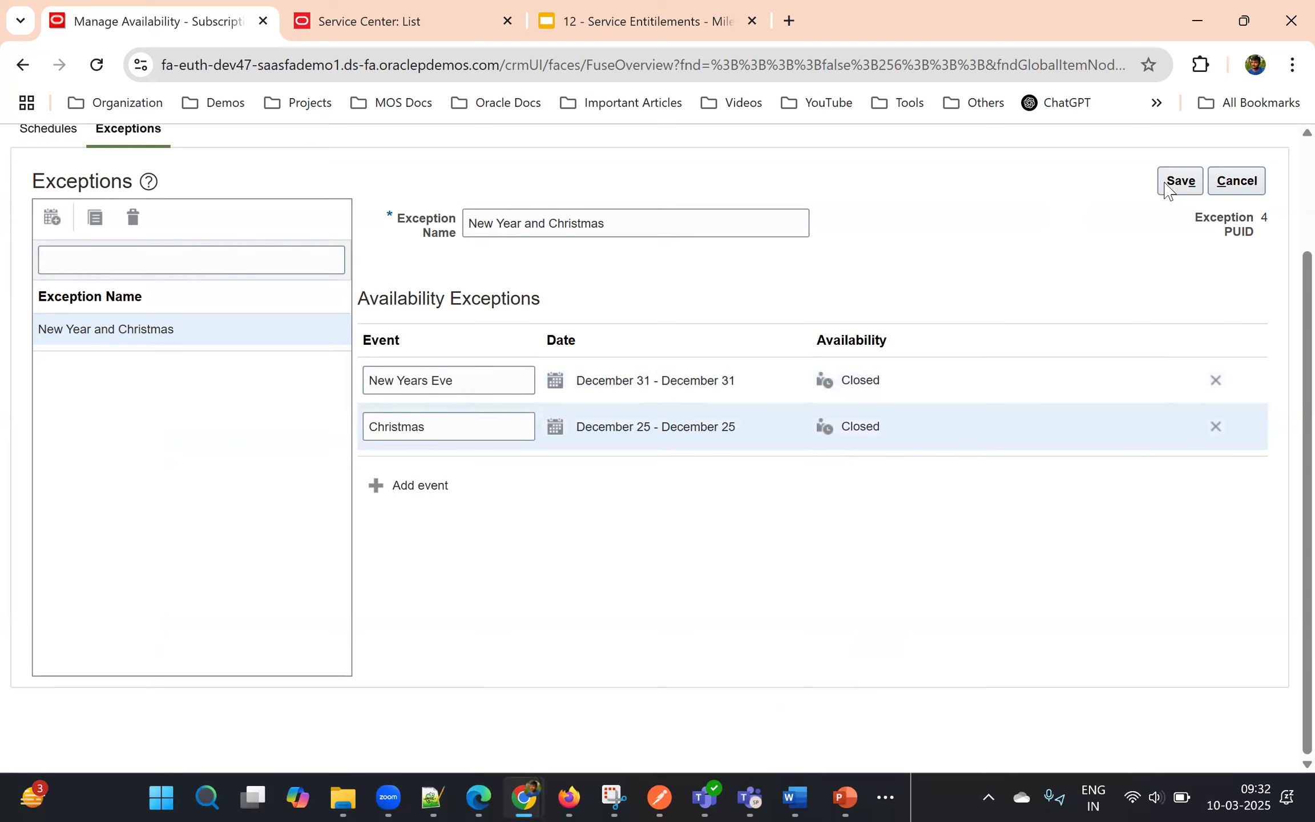
pyautogui.click(1181, 181)
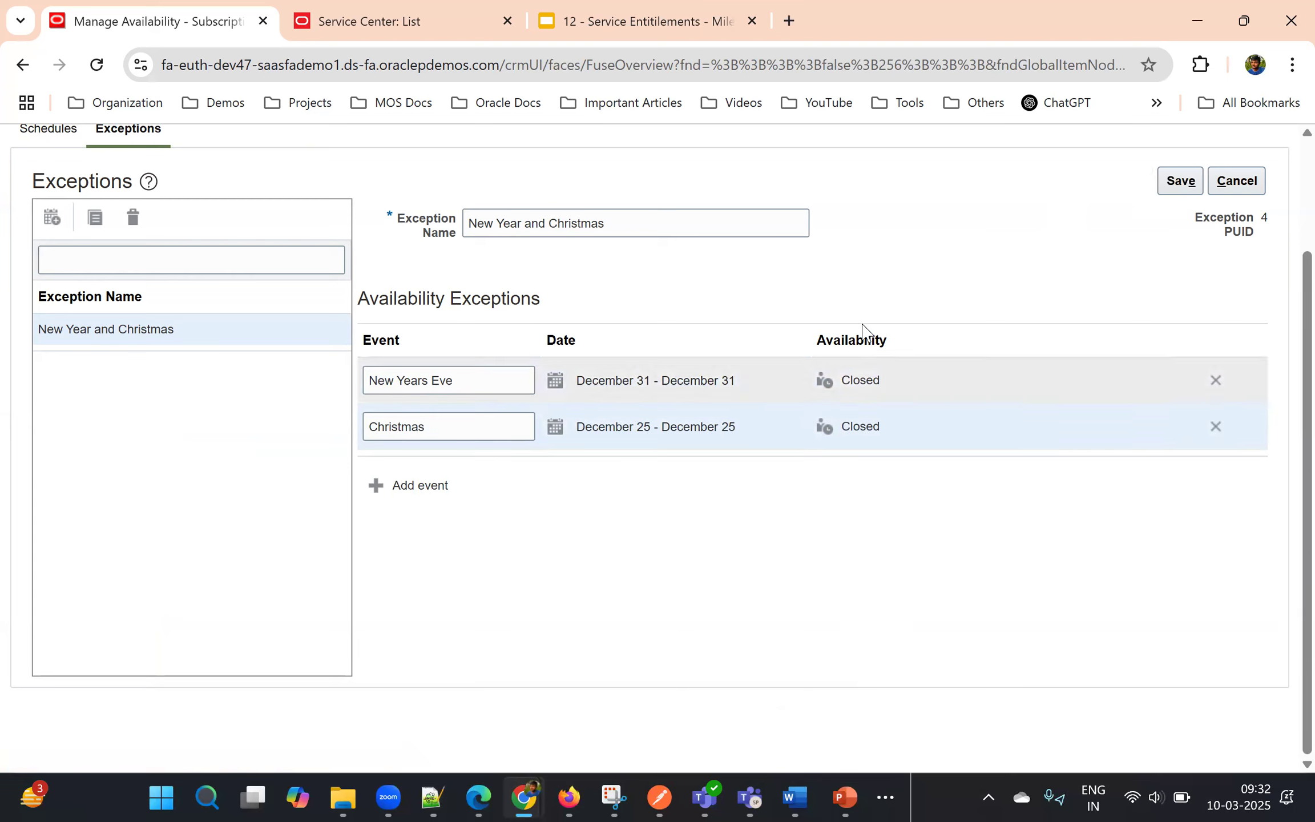
# - Return to the Weekdays 9 AM to 6 PM schedule and check its intervals, exception events and exception choices
pyautogui.scroll(2, 912, 258)
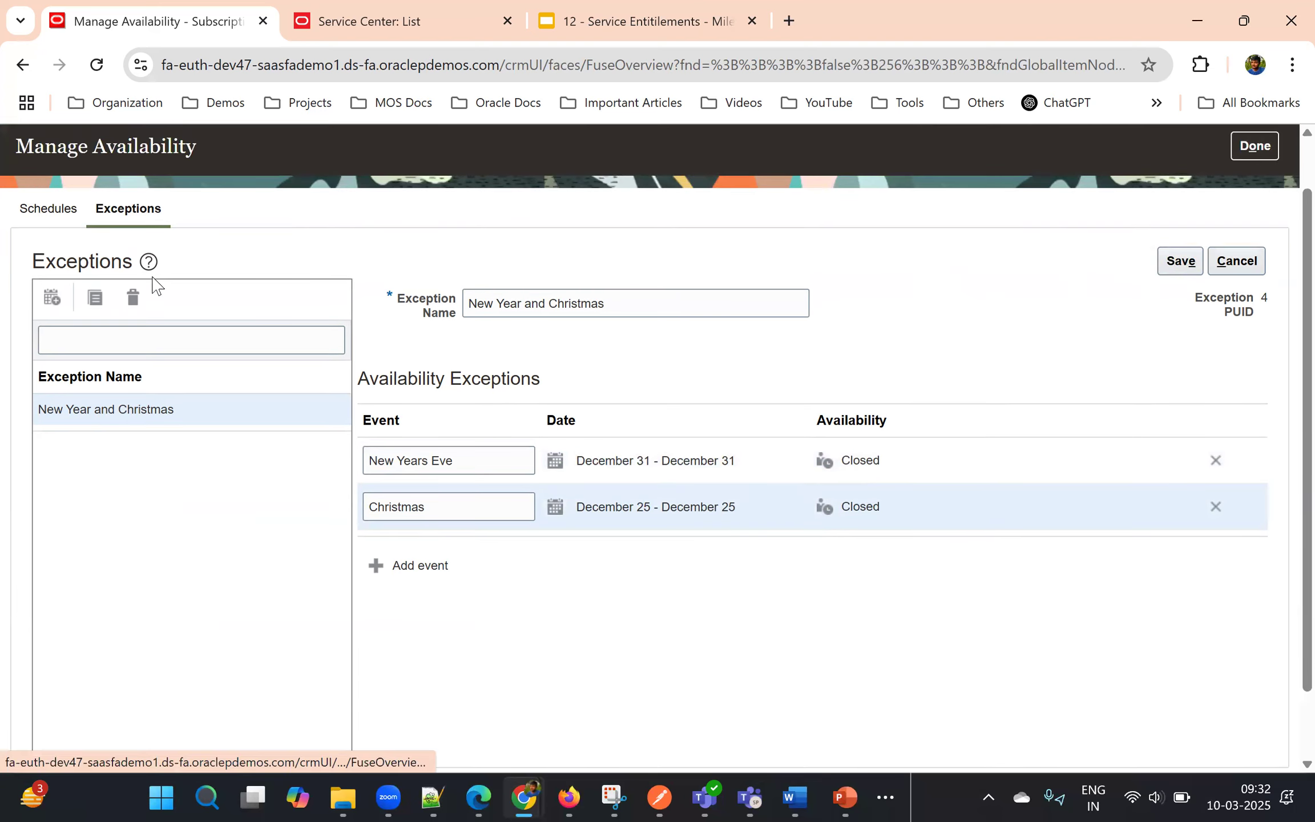
pyautogui.click(48, 209)
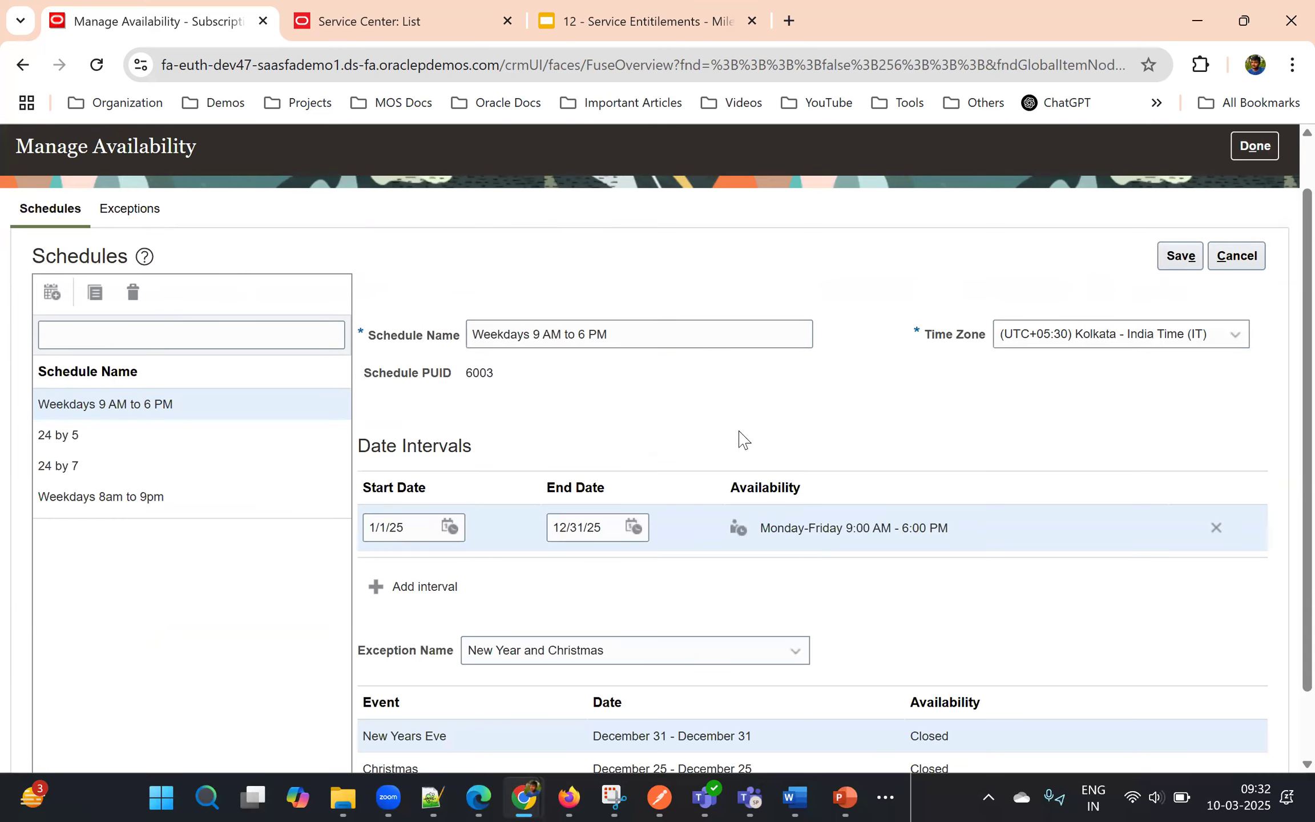
pyautogui.scroll(-2, 742, 473)
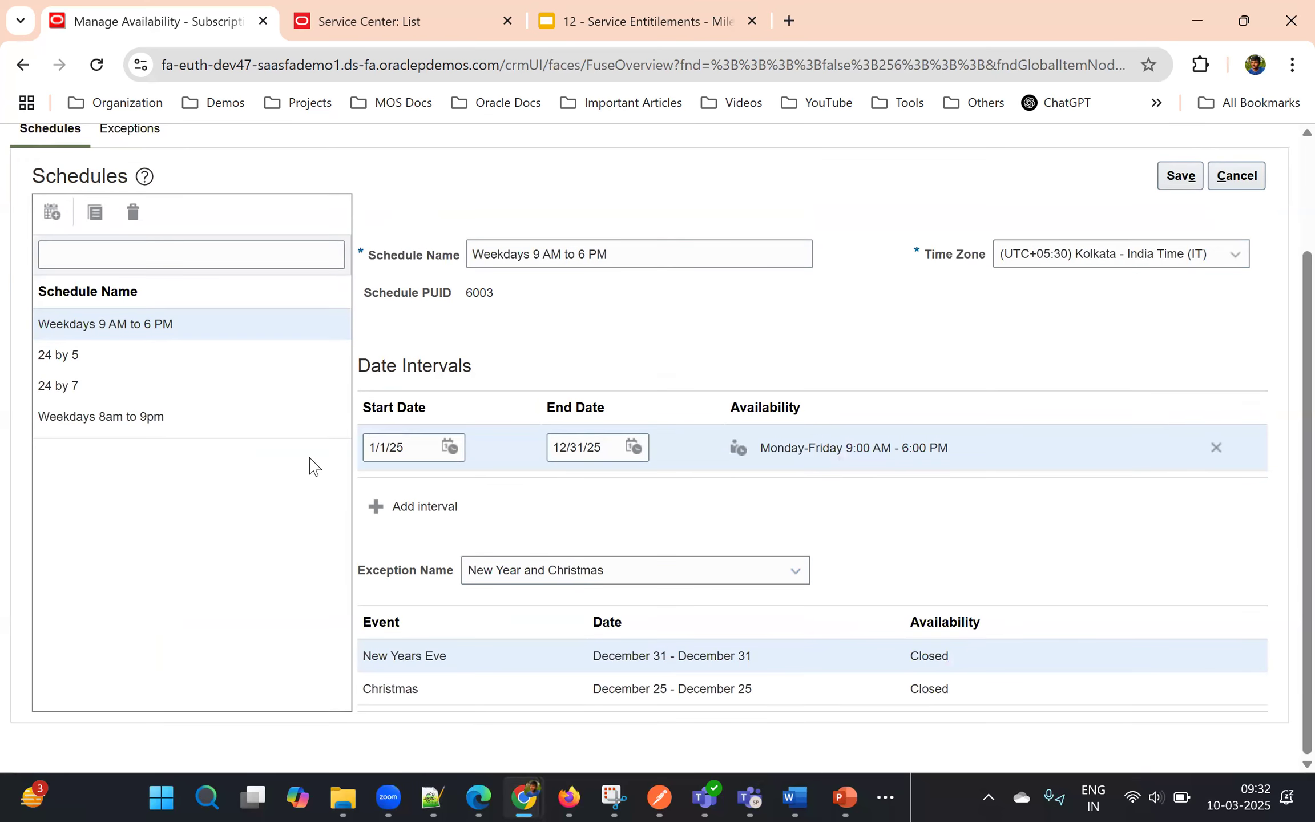
pyautogui.scroll(2, 684, 370)
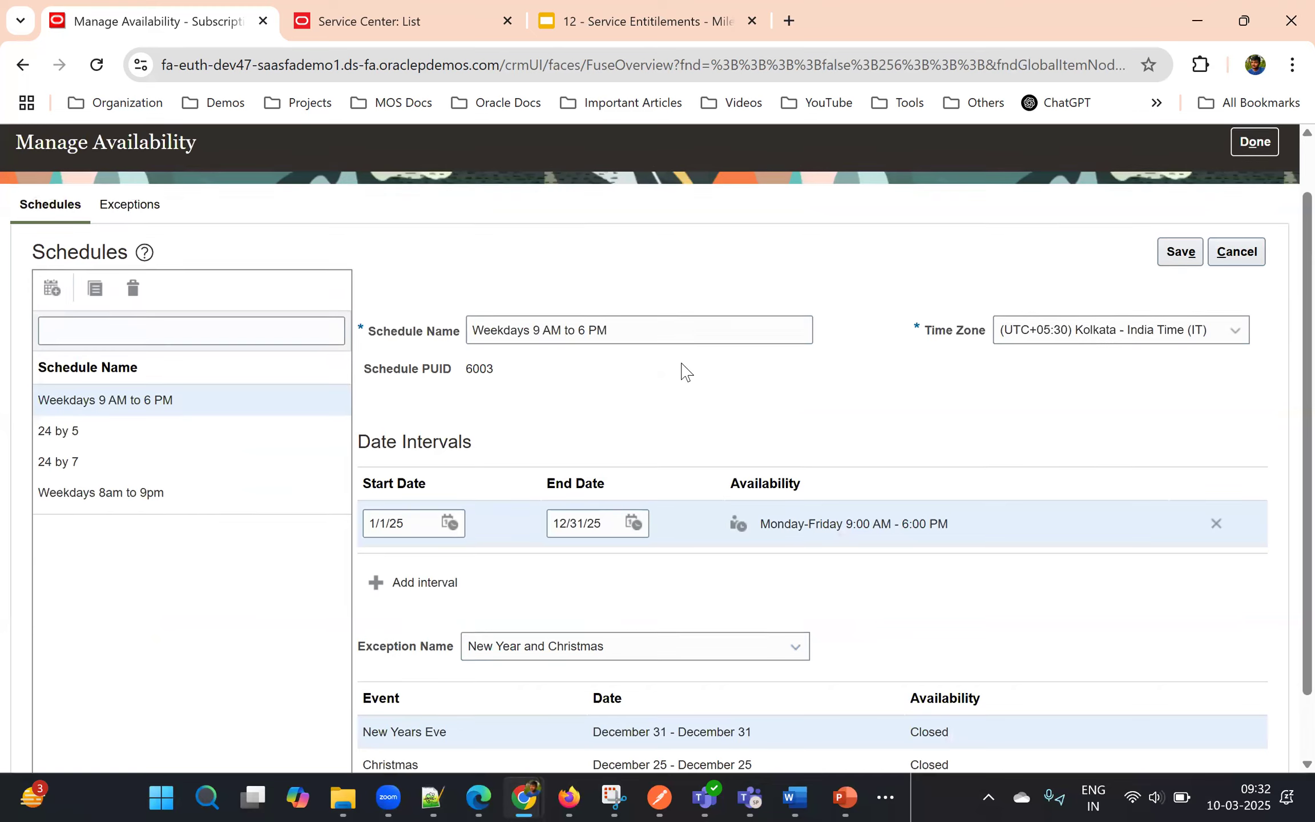
pyautogui.click(594, 627)
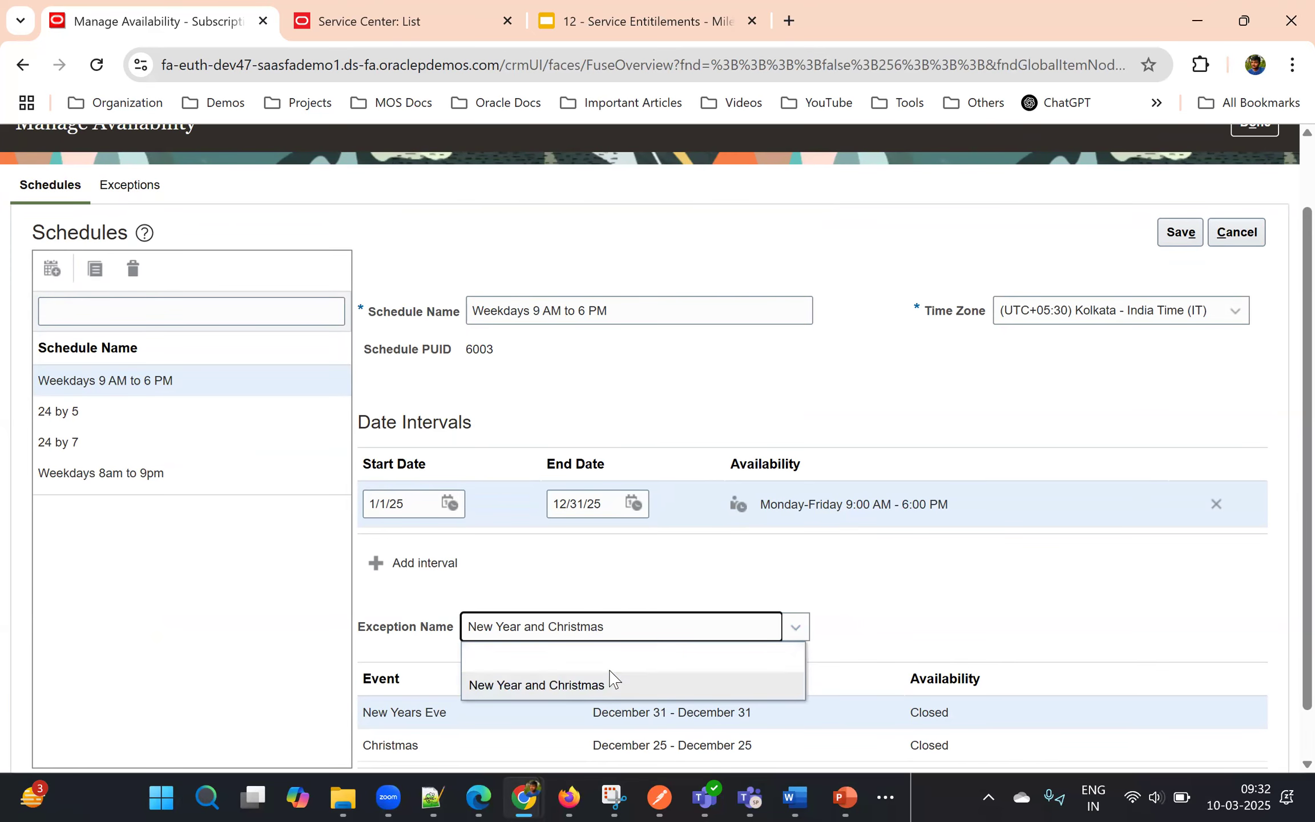
pyautogui.click(674, 563)
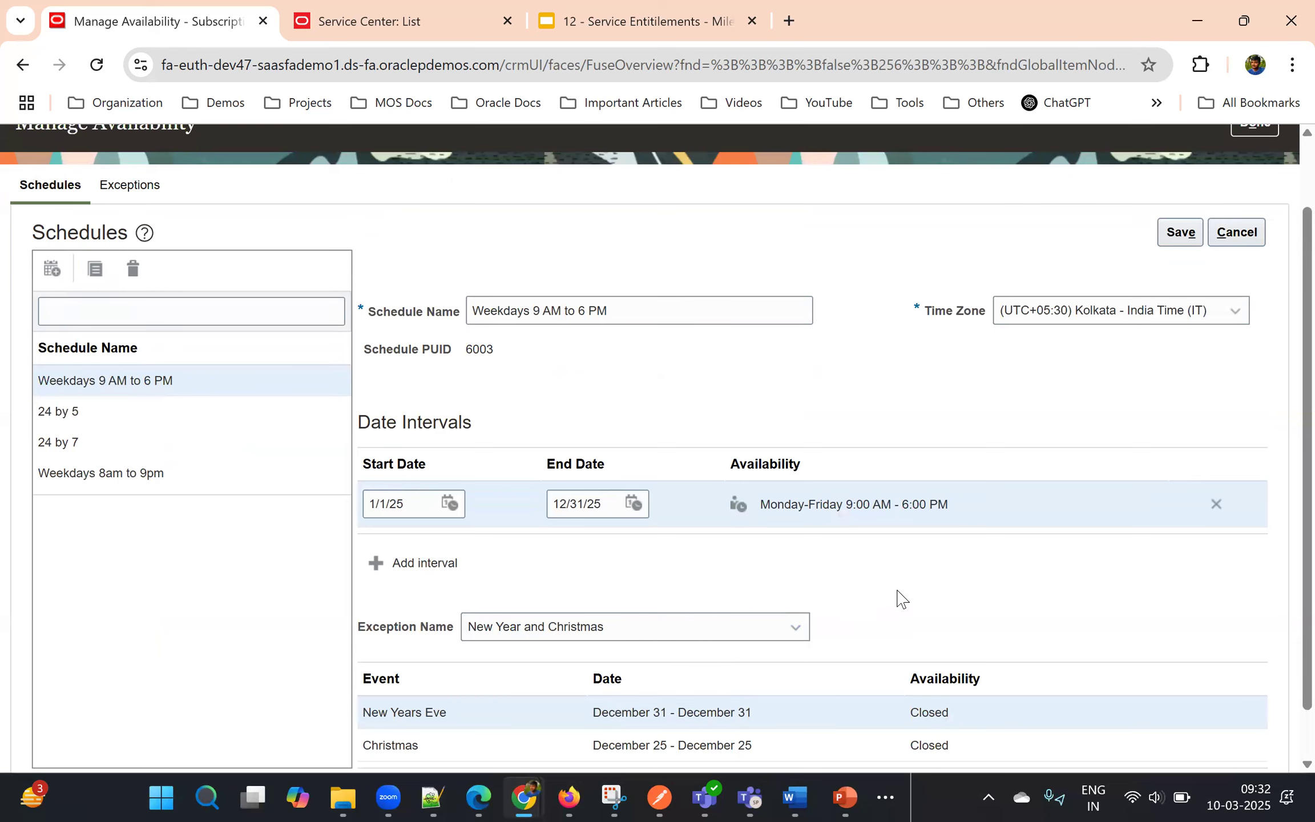
# - Save the Weekdays 9 AM to 6 PM schedule and finish managing availability
pyautogui.scroll(2, 965, 374)
pyautogui.click(1180, 298)
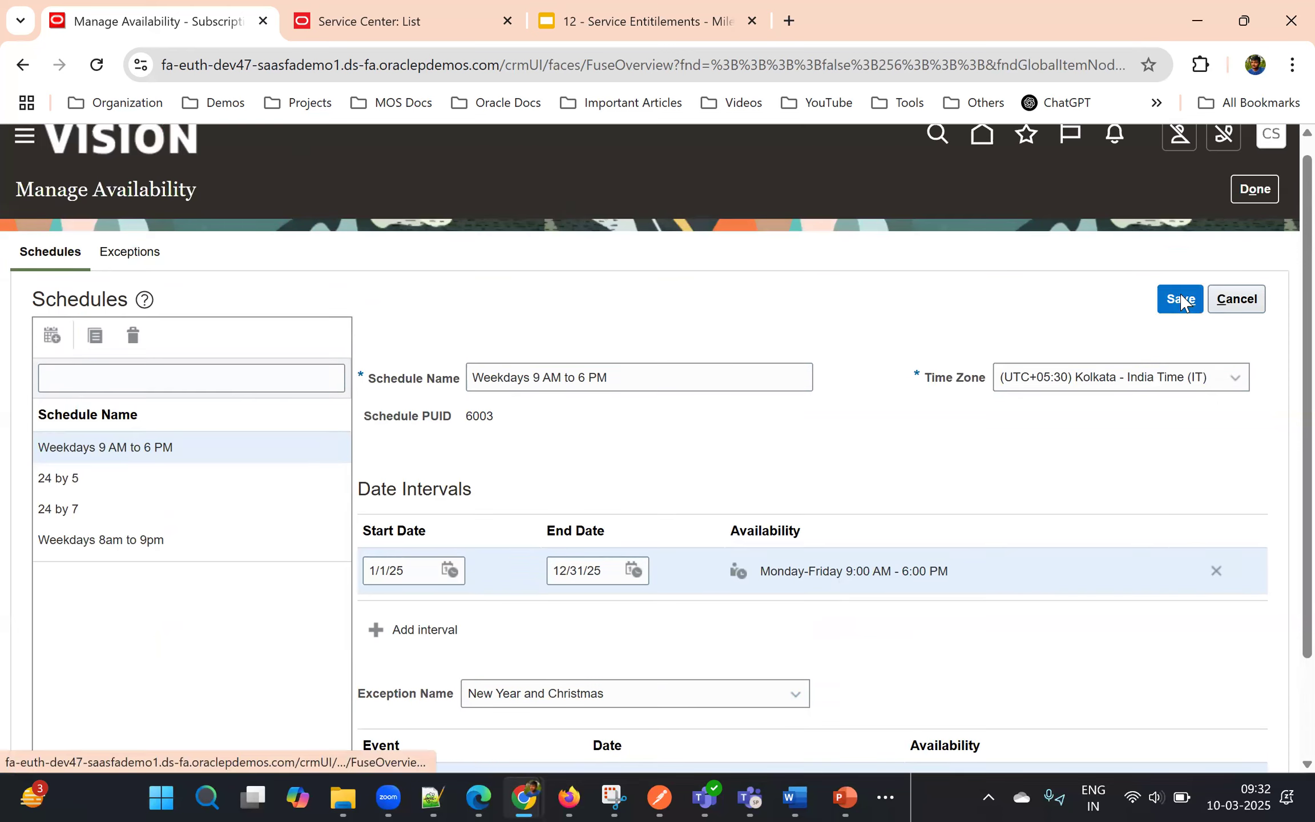
pyautogui.click(1251, 191)
# - Go to Standard Coverage under Entitlements Management and try to open the Gold Coverage template
pyautogui.scroll(-3, 667, 468)
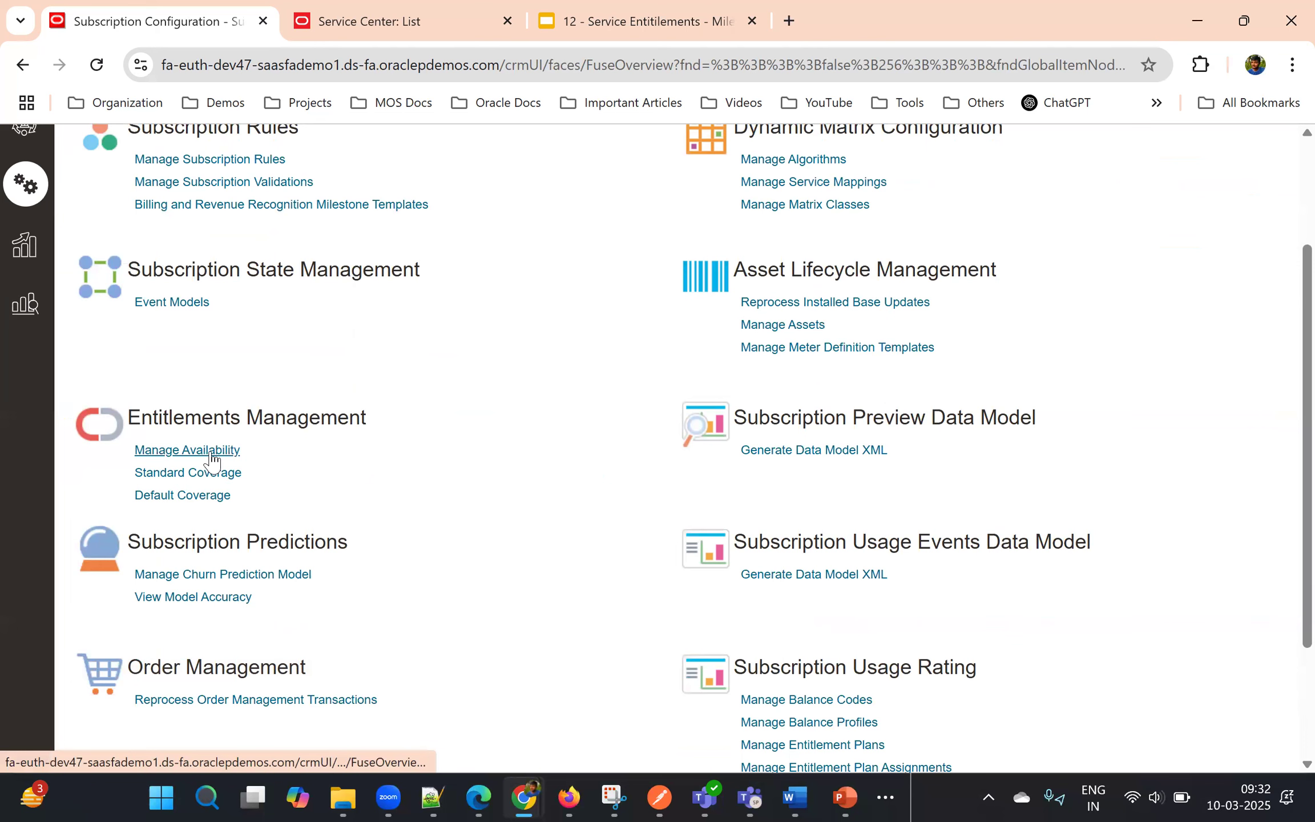
pyautogui.click(203, 478)
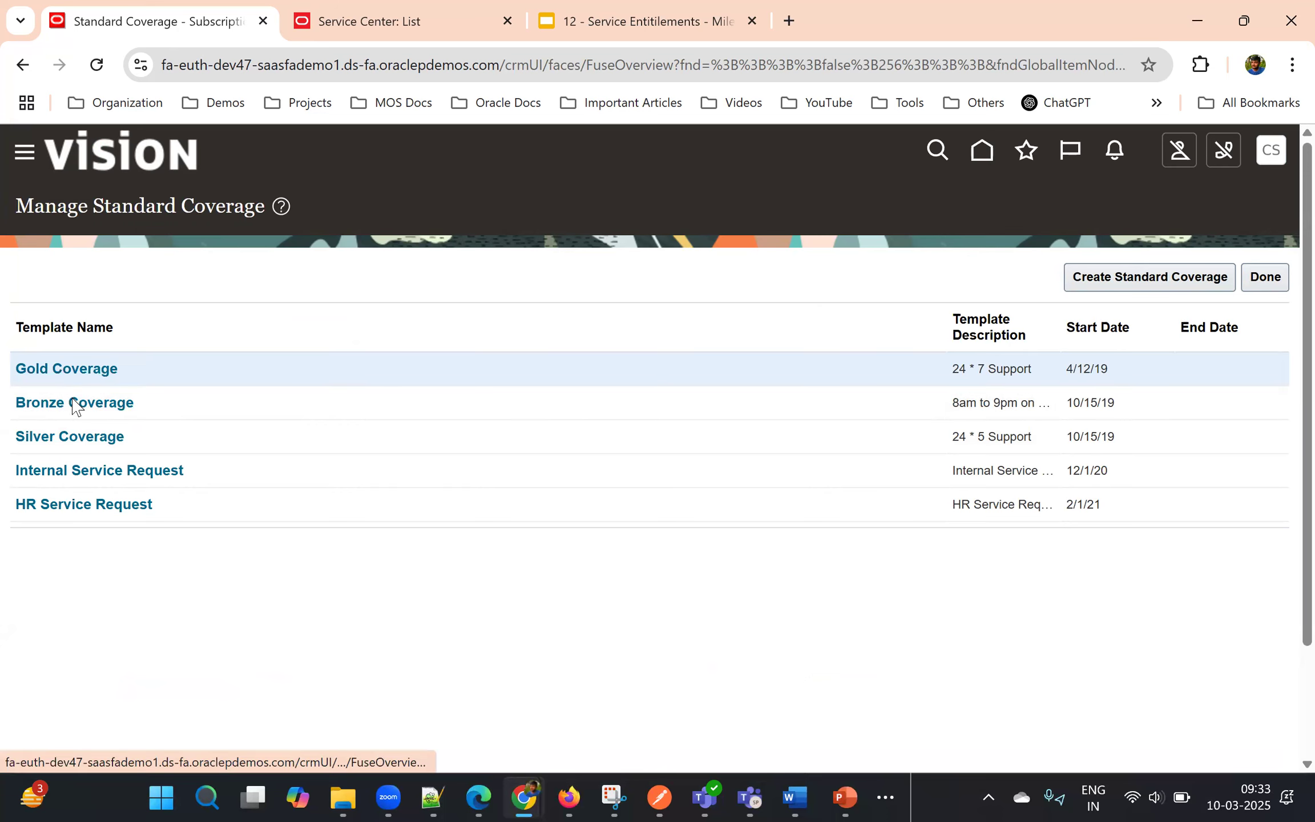
pyautogui.click(67, 377)
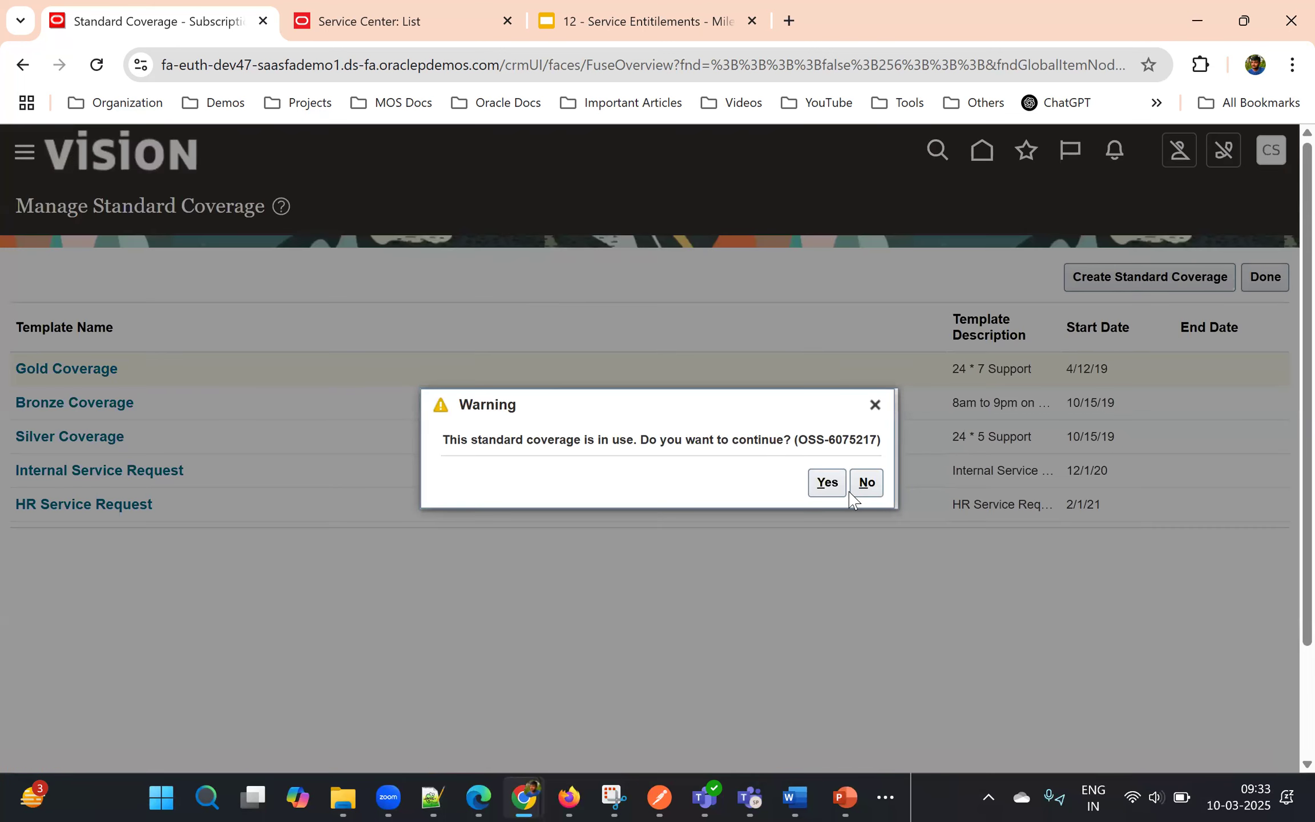
pyautogui.click(874, 406)
# - Start a new standard coverage template with Platinum Coverage as both its name and description
pyautogui.click(1149, 276)
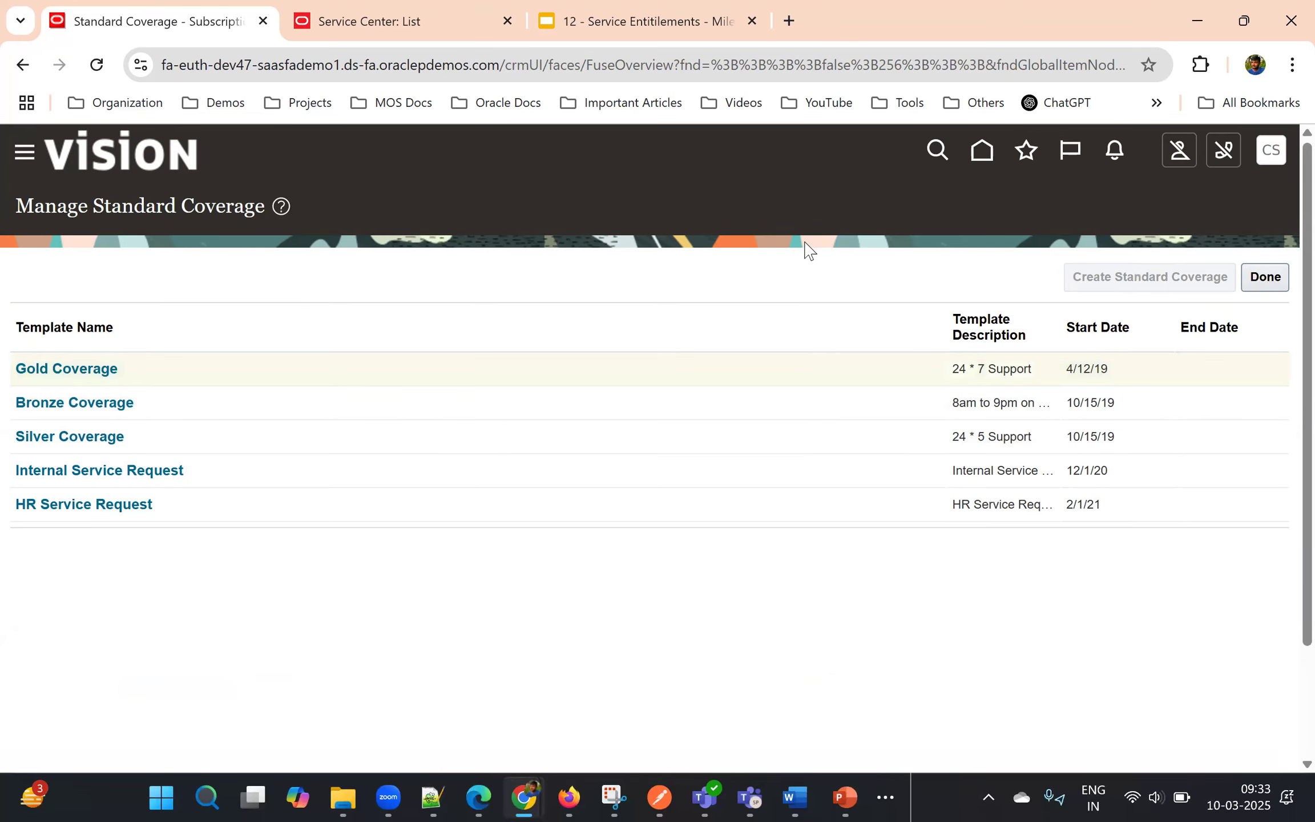
pyautogui.click(323, 284)
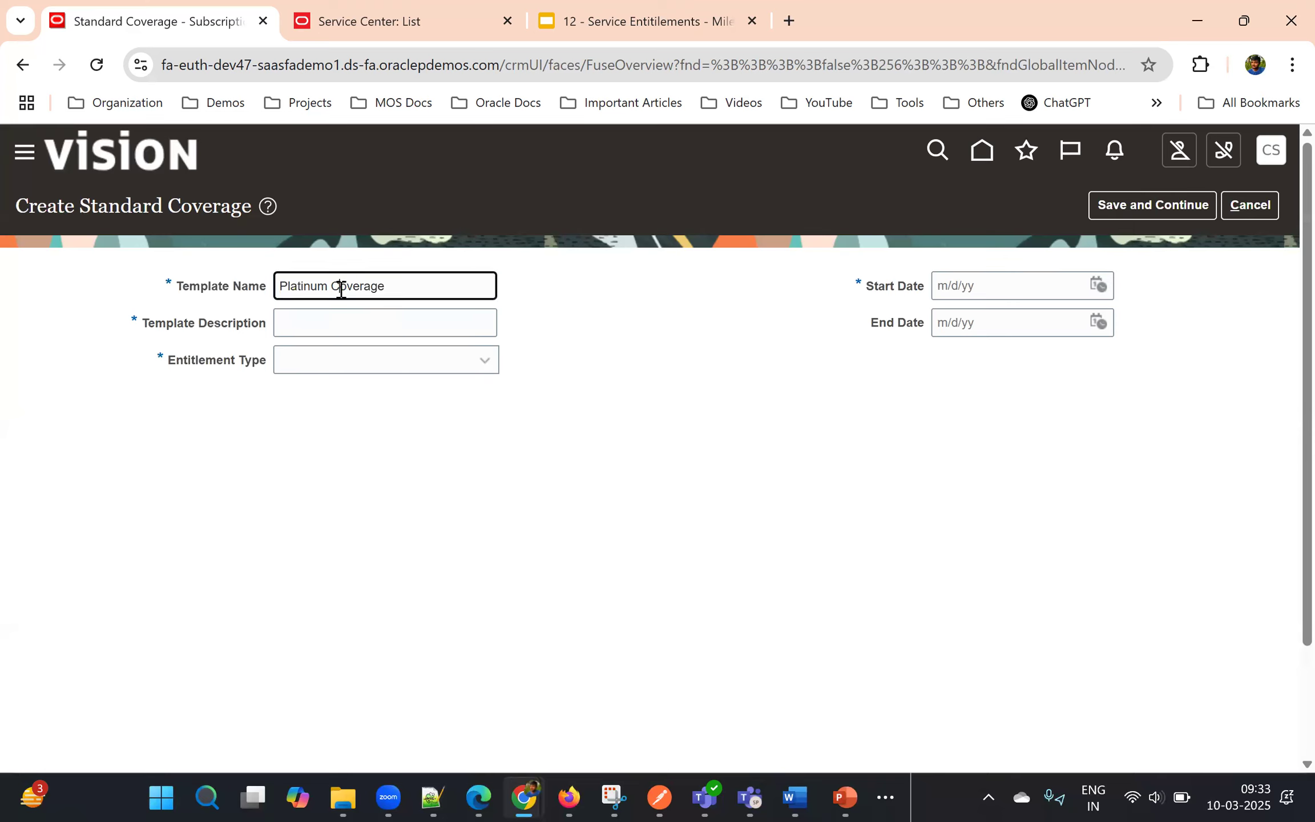
pyautogui.tripleClick(342, 288)
pyautogui.hotkey('ctrl', 'c')
pyautogui.click(315, 325)
pyautogui.hotkey('ctrl', 'v')
# - Set the entitlement type to Subscription Entitlements and the start date to 3/1/25, and save the template to continue editing
pyautogui.click(349, 366)
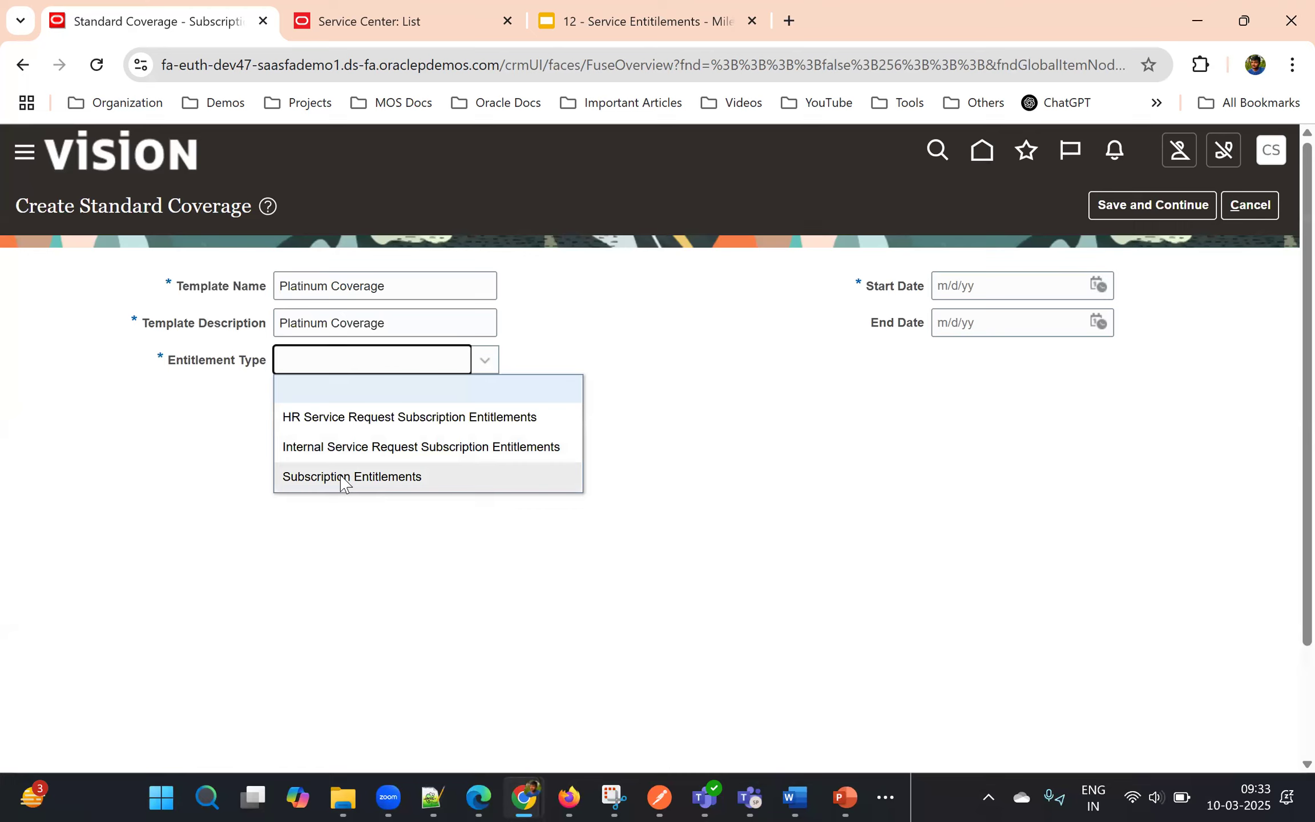
pyautogui.click(341, 479)
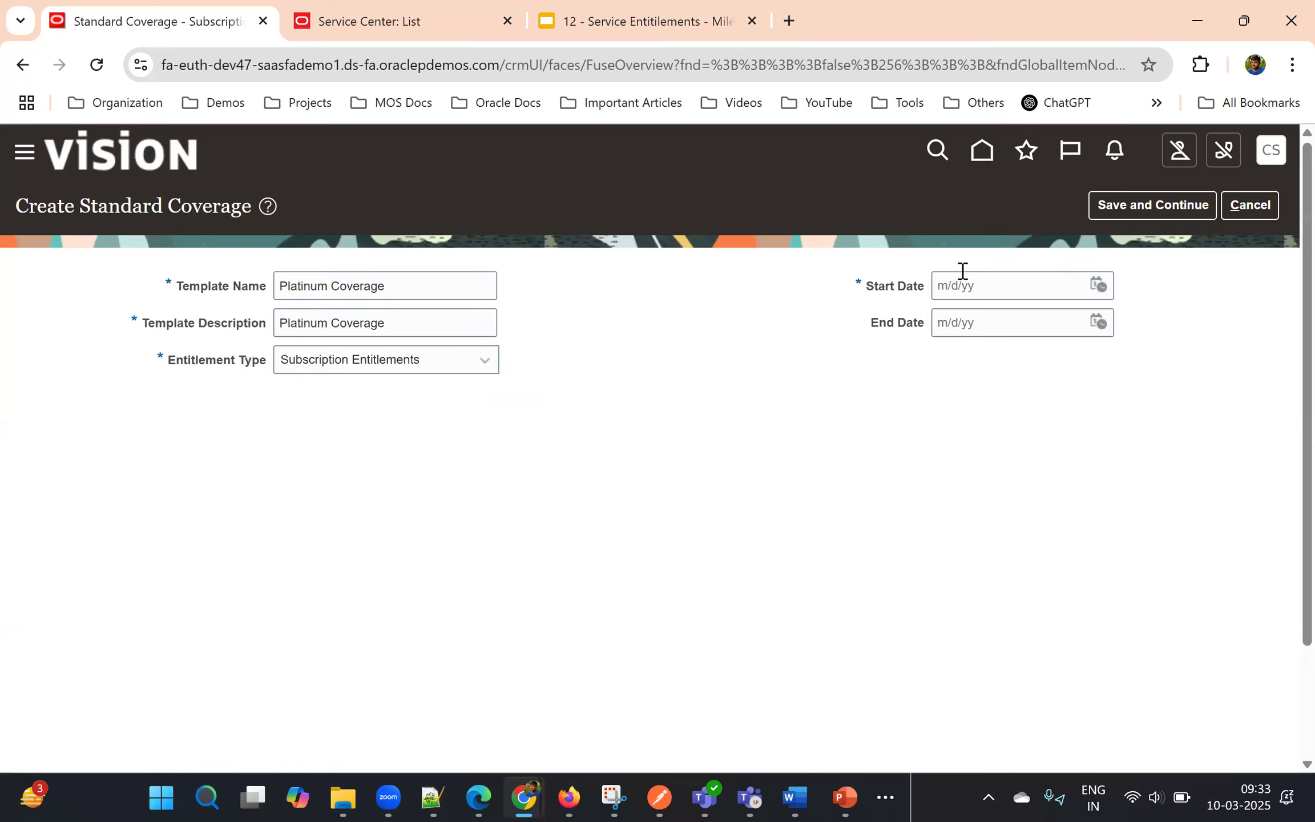
pyautogui.click(1098, 284)
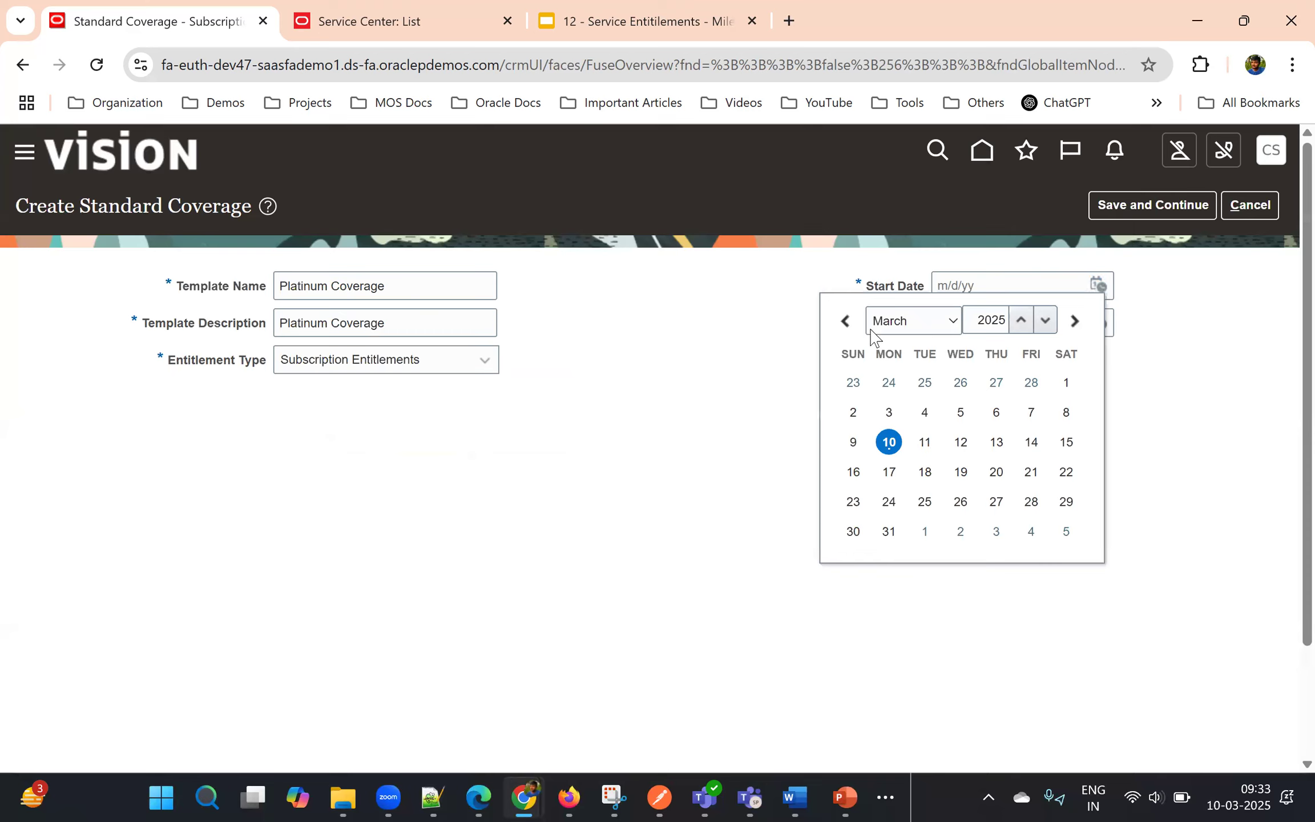
pyautogui.click(1066, 383)
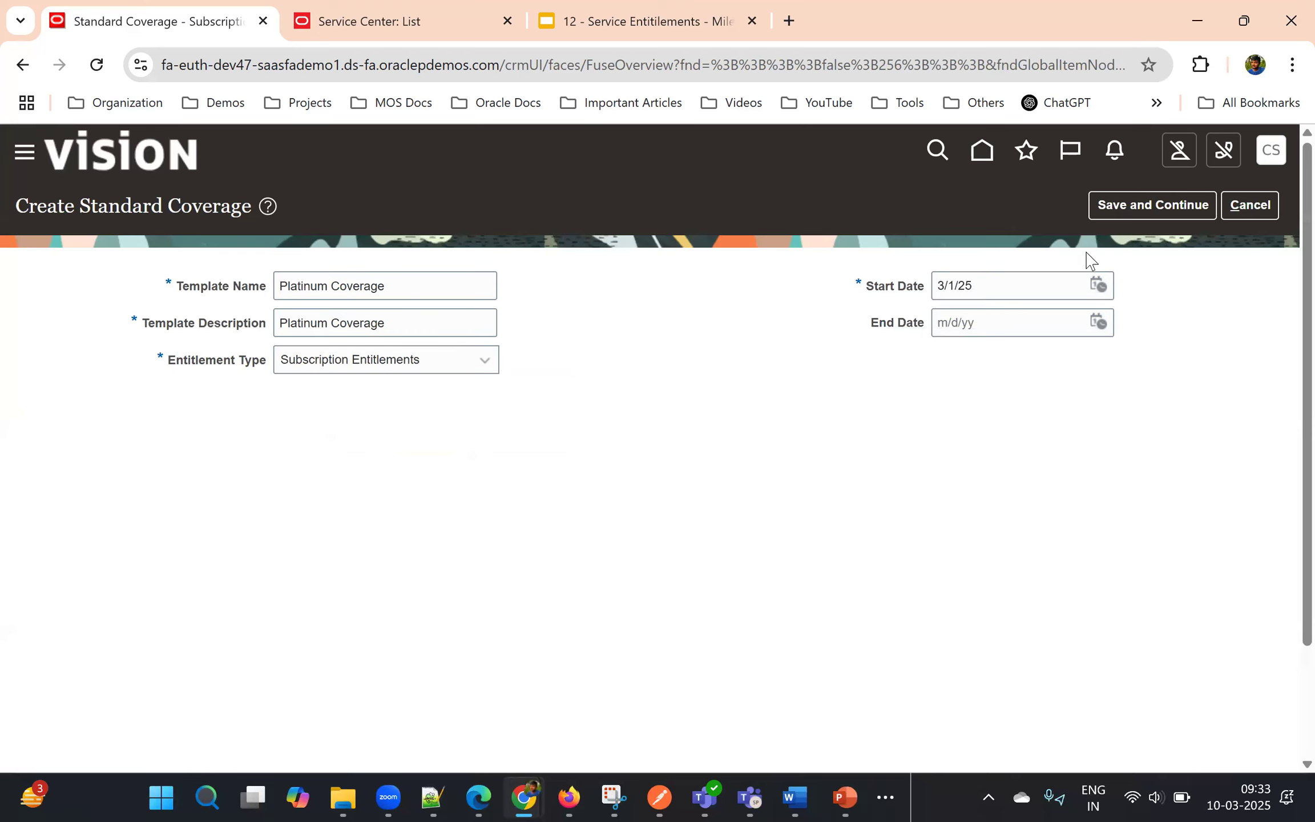
pyautogui.click(1119, 214)
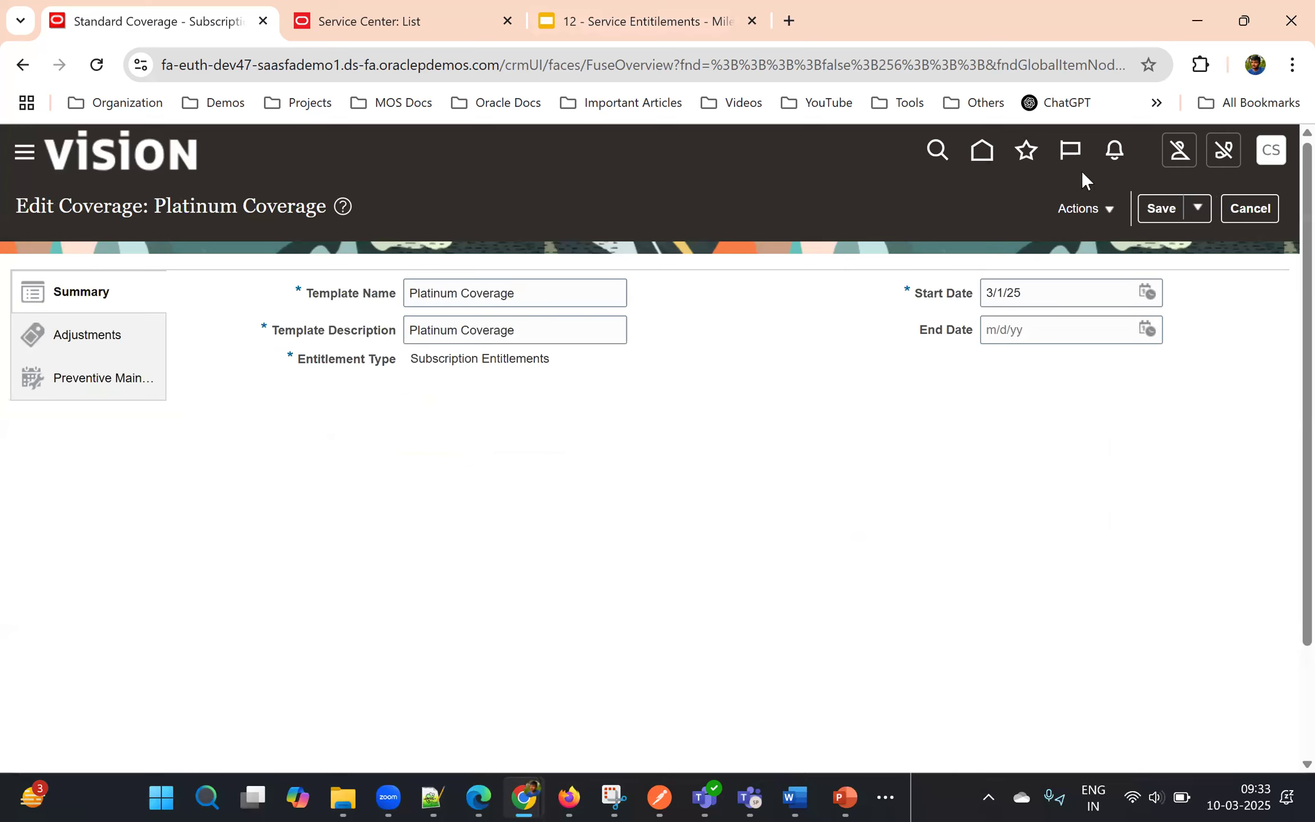
# - Start adding entitlements to the Platinum Coverage template with Channel Type (=) as the optional condition column
pyautogui.click(1084, 209)
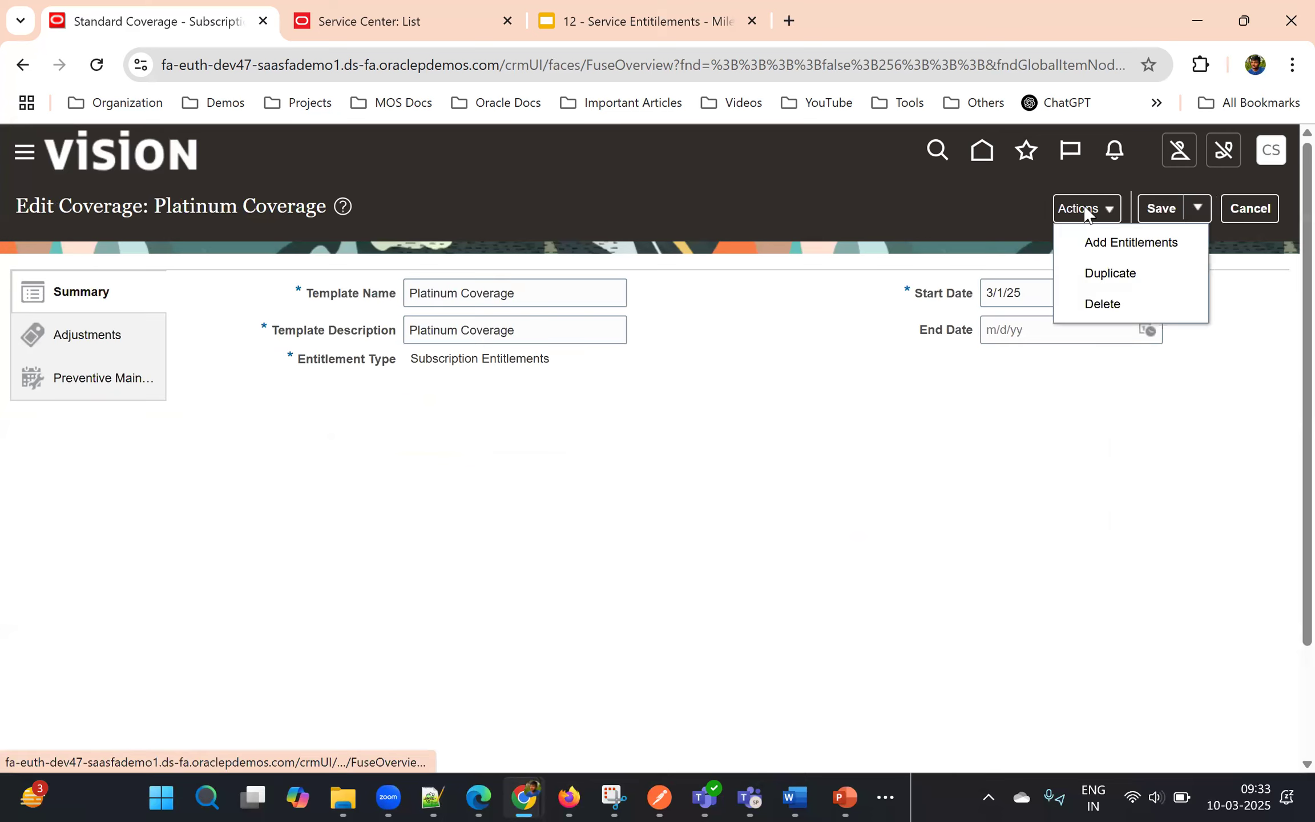
pyautogui.click(1091, 244)
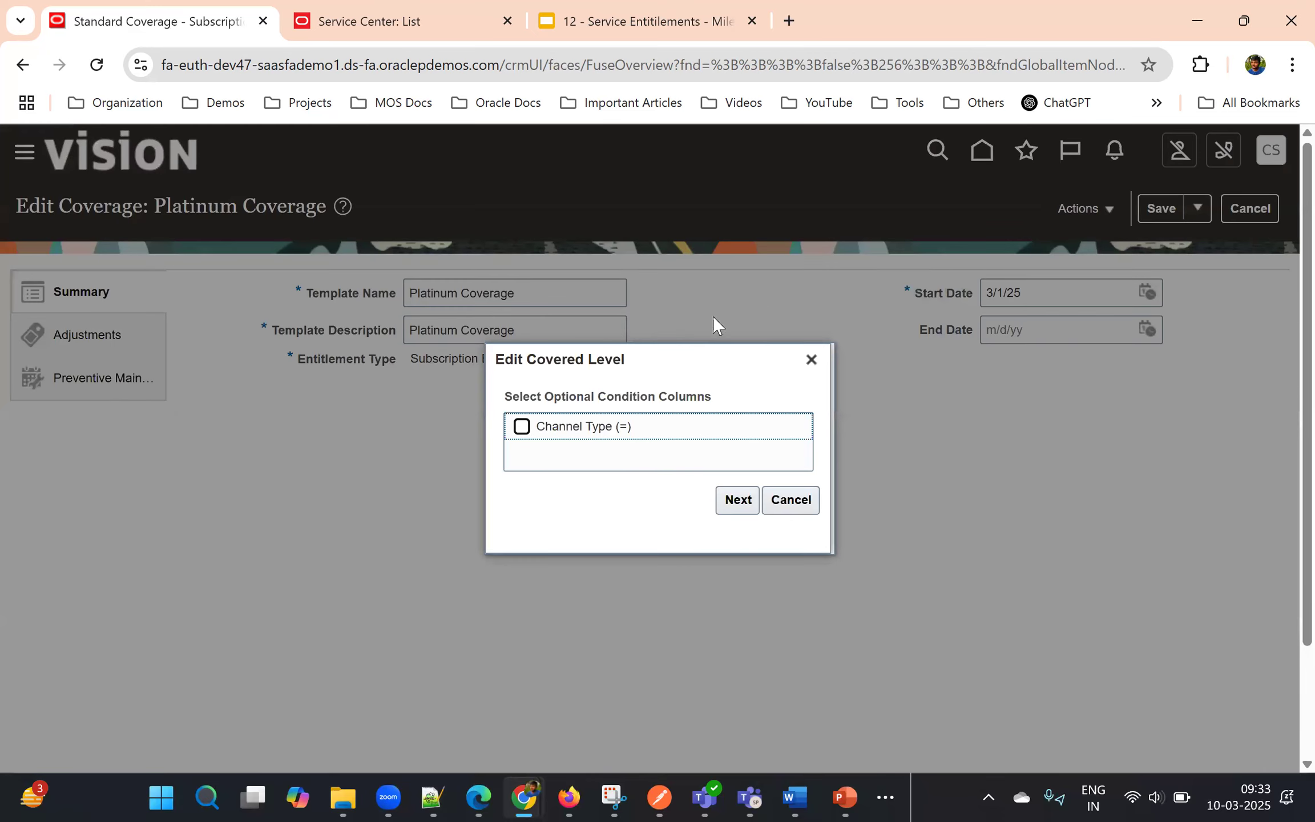
pyautogui.click(522, 427)
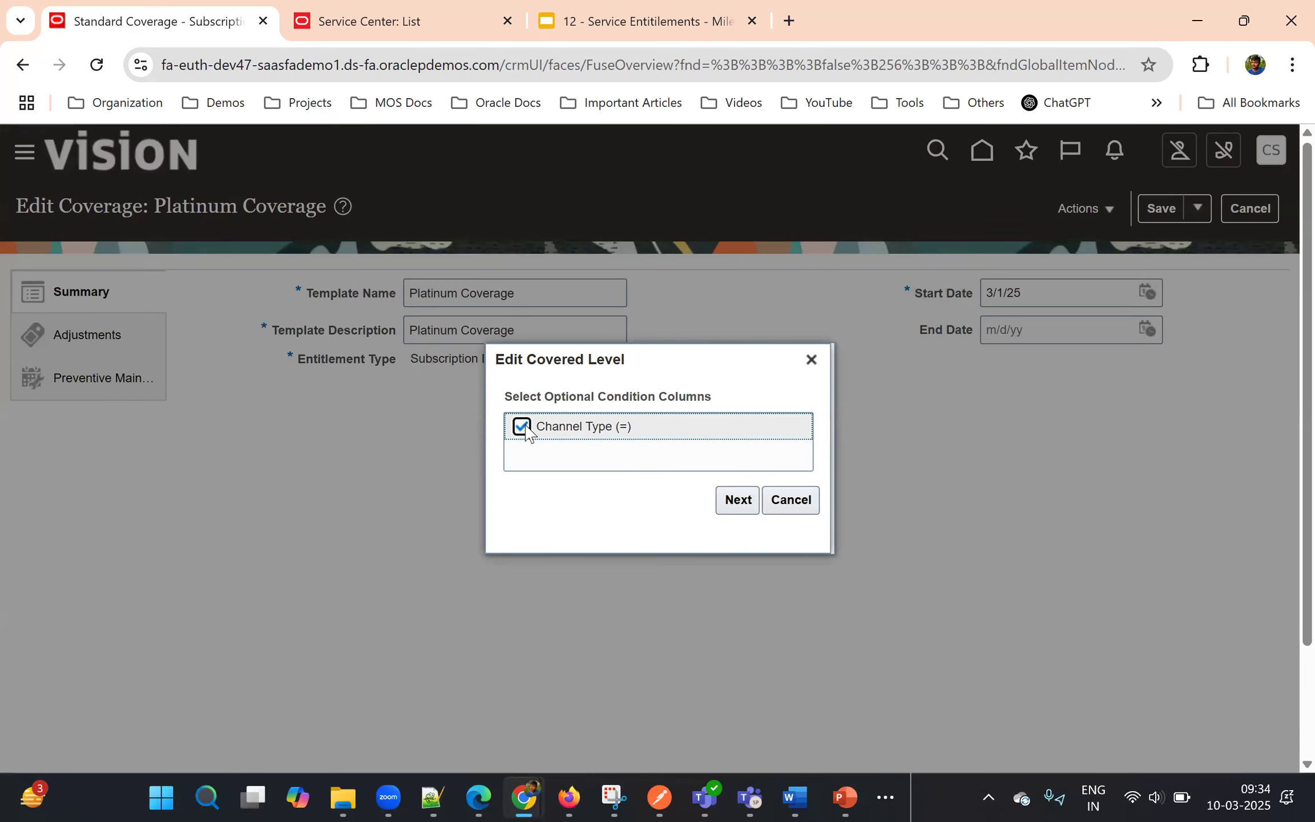
pyautogui.click(729, 510)
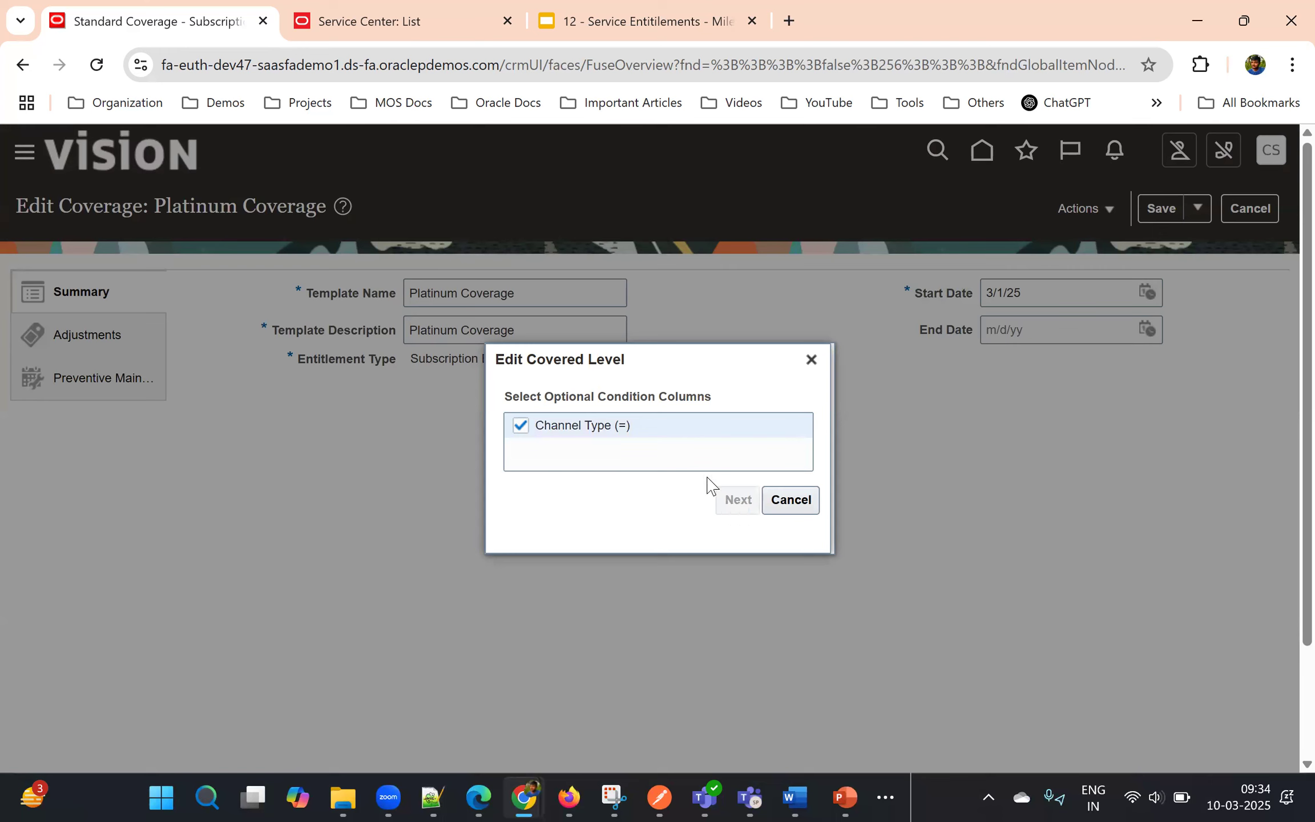
# - Include the First Response Metric, First Response Warning Threshold, Resolution Metric and Resolution Warning Threshold result columns and finish the covered level setup
pyautogui.click(528, 412)
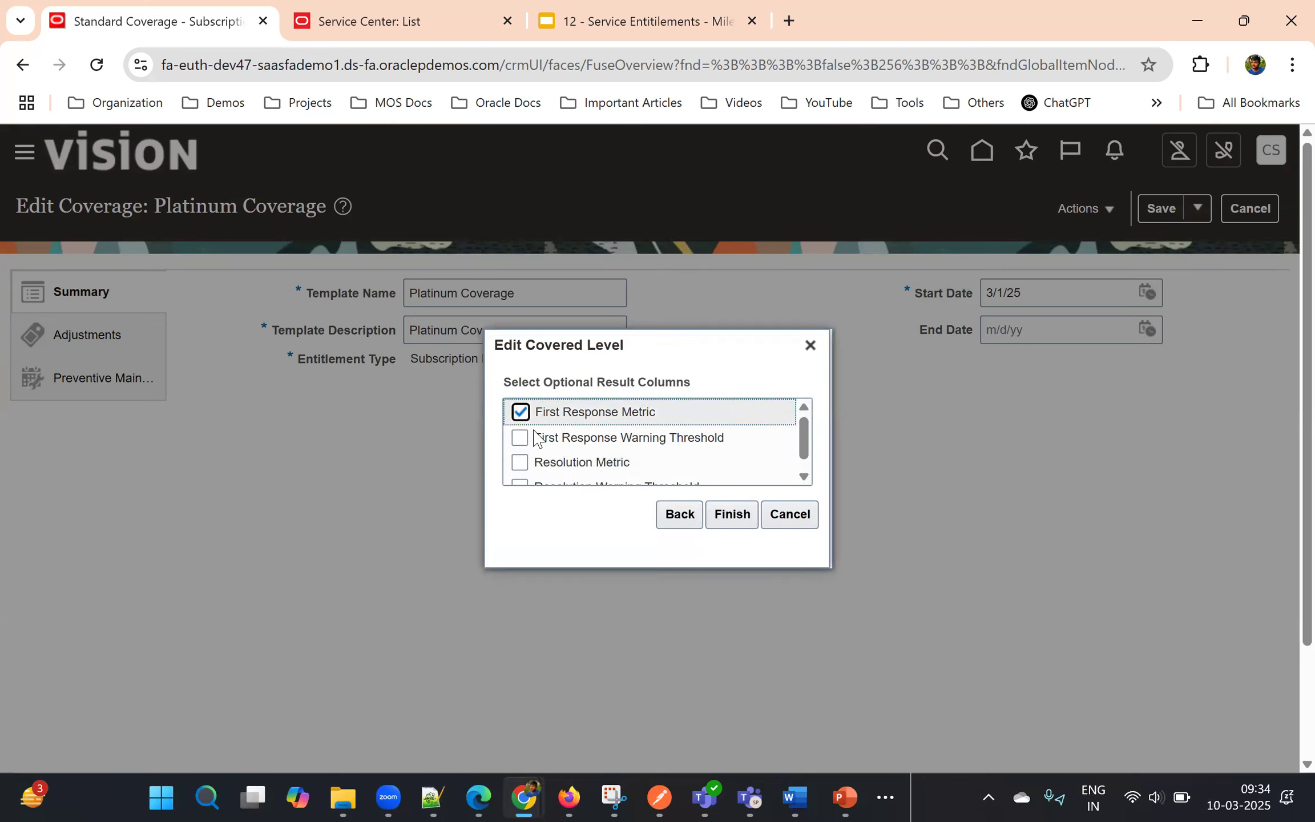
pyautogui.click(531, 436)
pyautogui.scroll(-1, 539, 448)
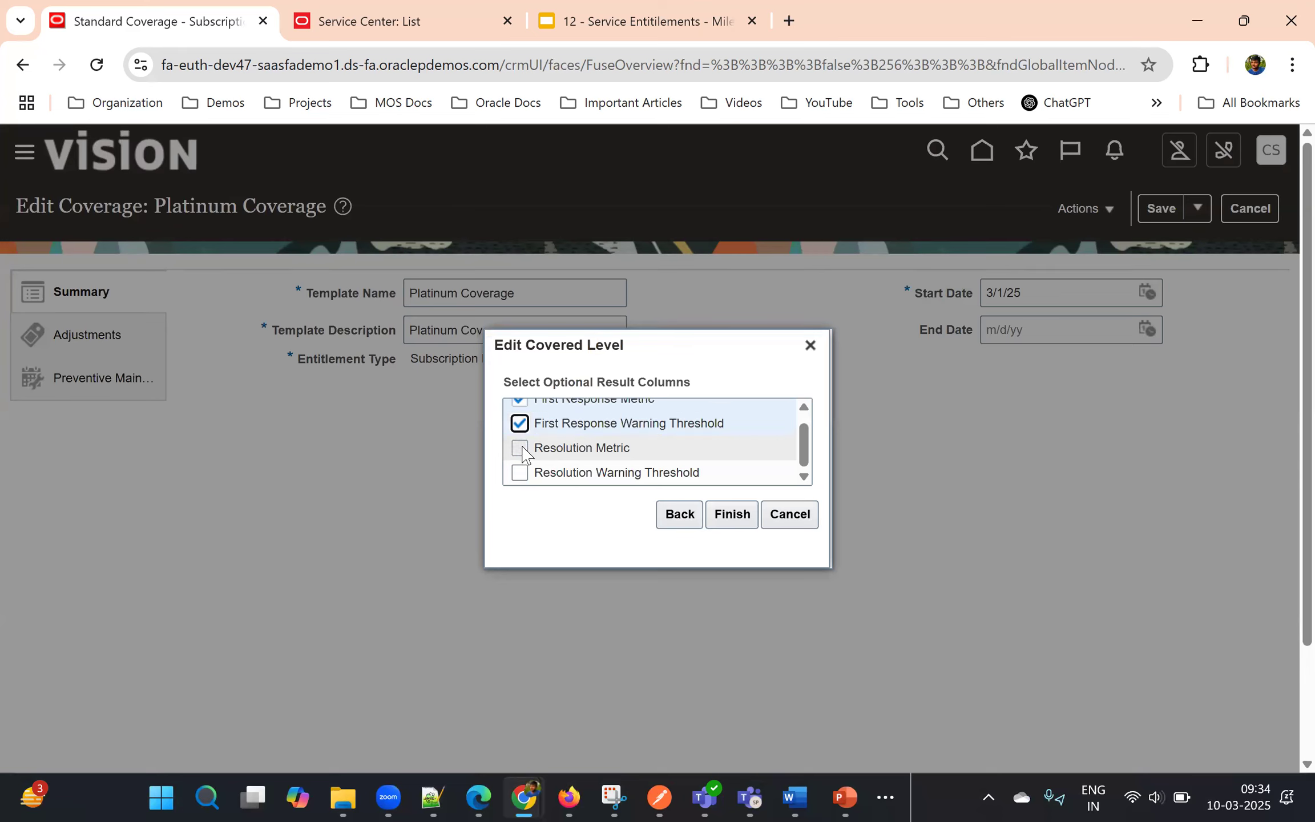
pyautogui.click(522, 448)
pyautogui.click(522, 473)
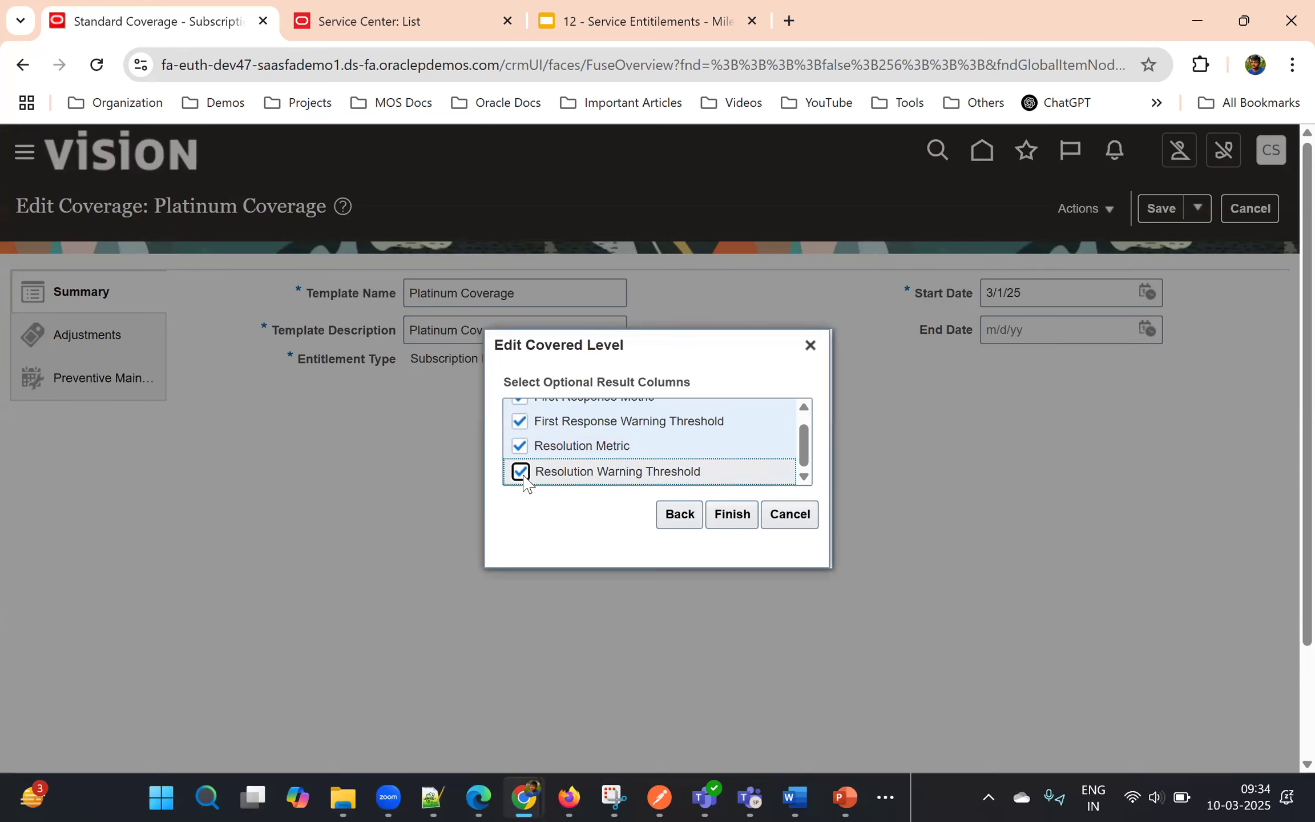
pyautogui.click(731, 516)
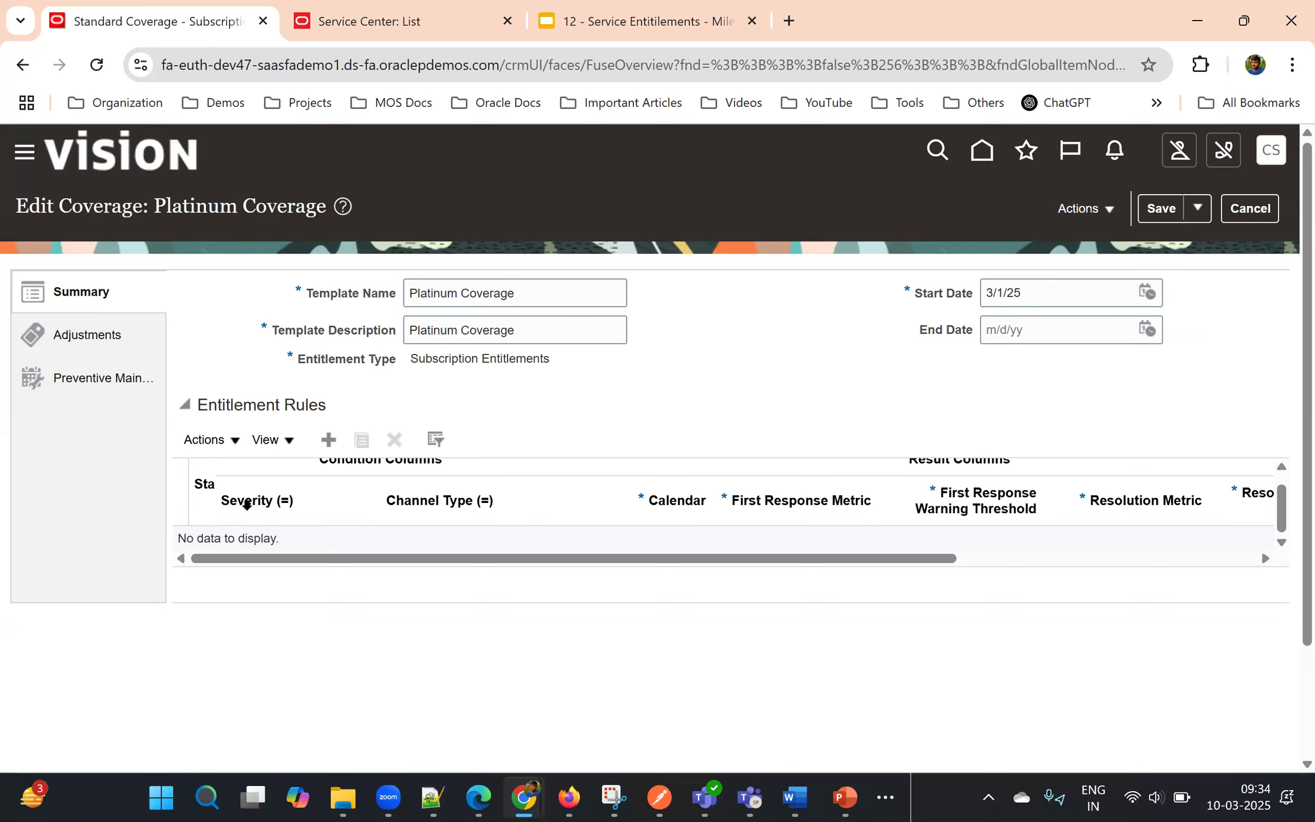
# - Add an entitlement rule with High severity and the Weekdays 9 AM to 6 PM calendar
pyautogui.scroll(1, 437, 509)
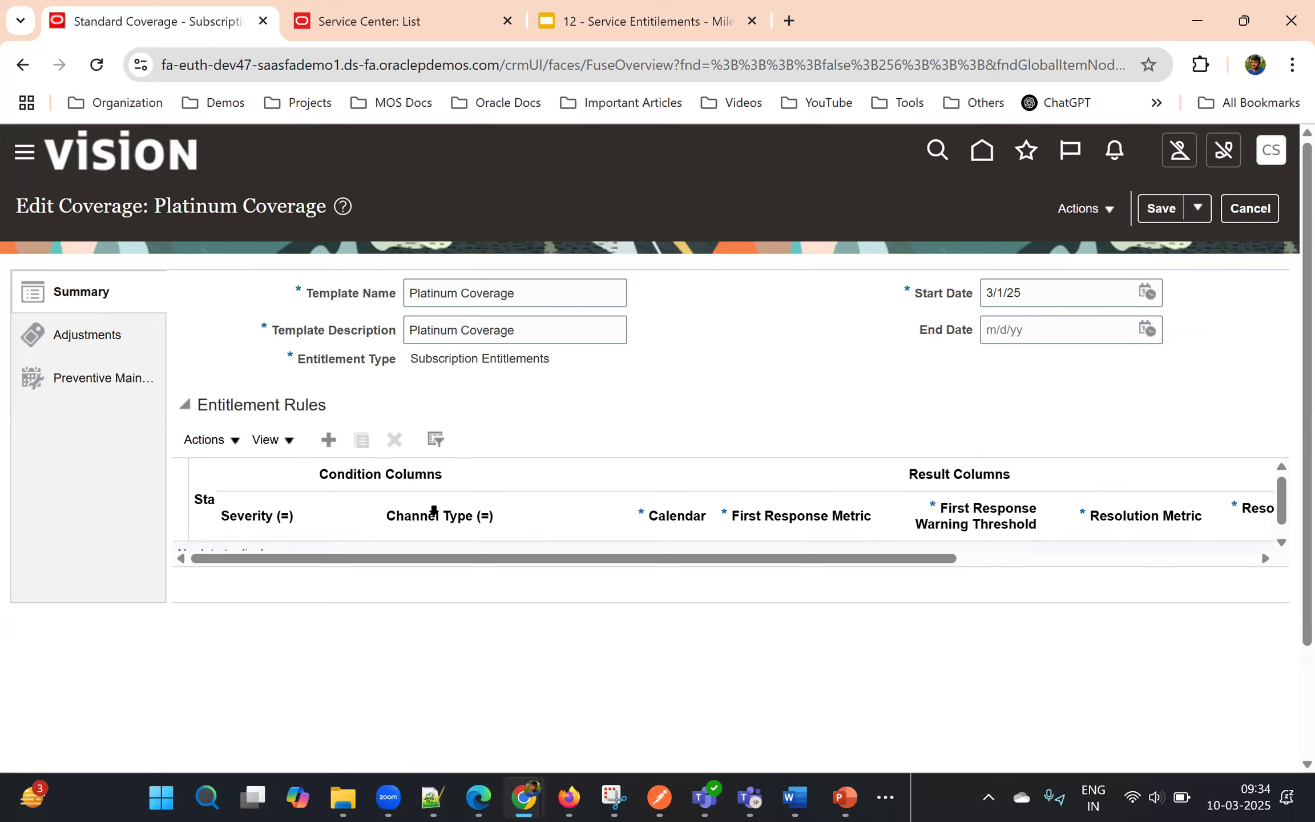
pyautogui.hscroll(2, 798, 536)
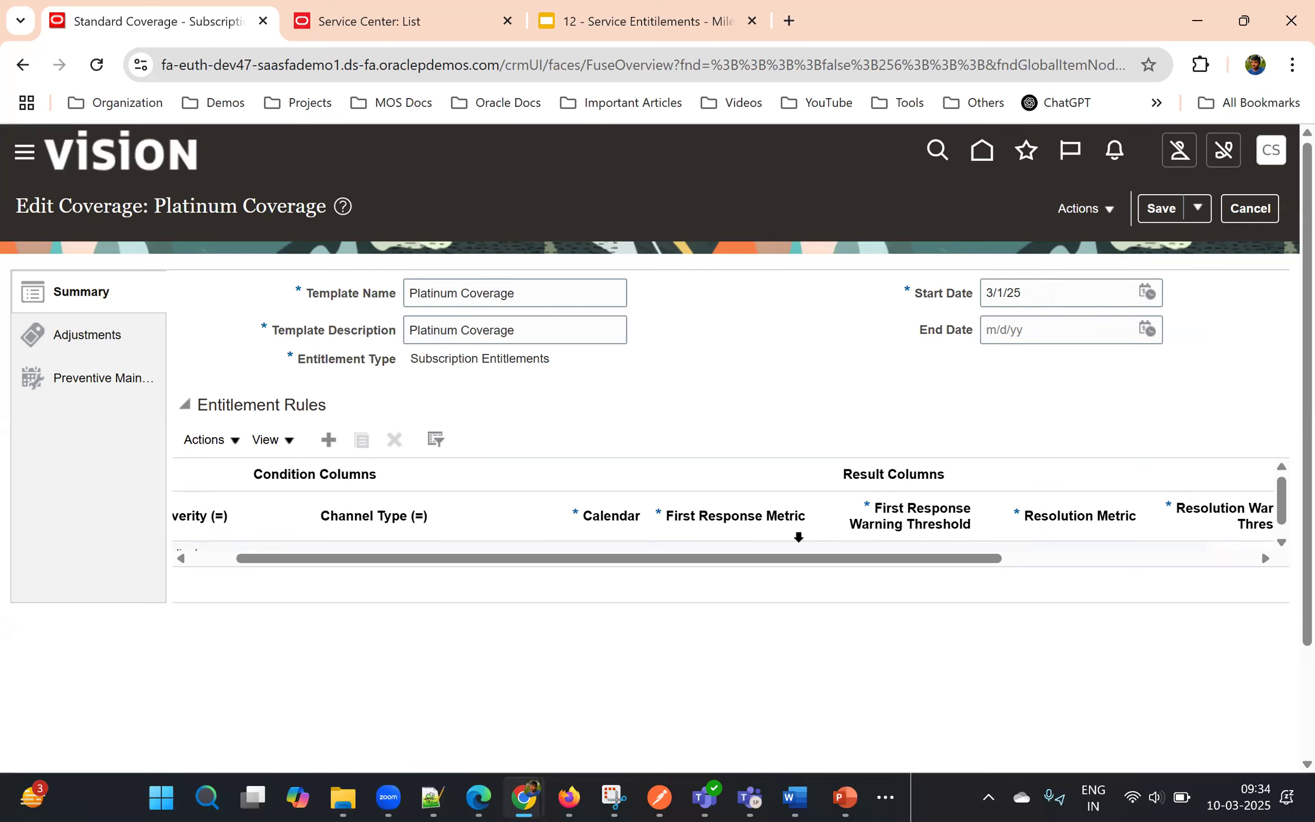
pyautogui.hscroll(-2, 628, 512)
pyautogui.click(328, 440)
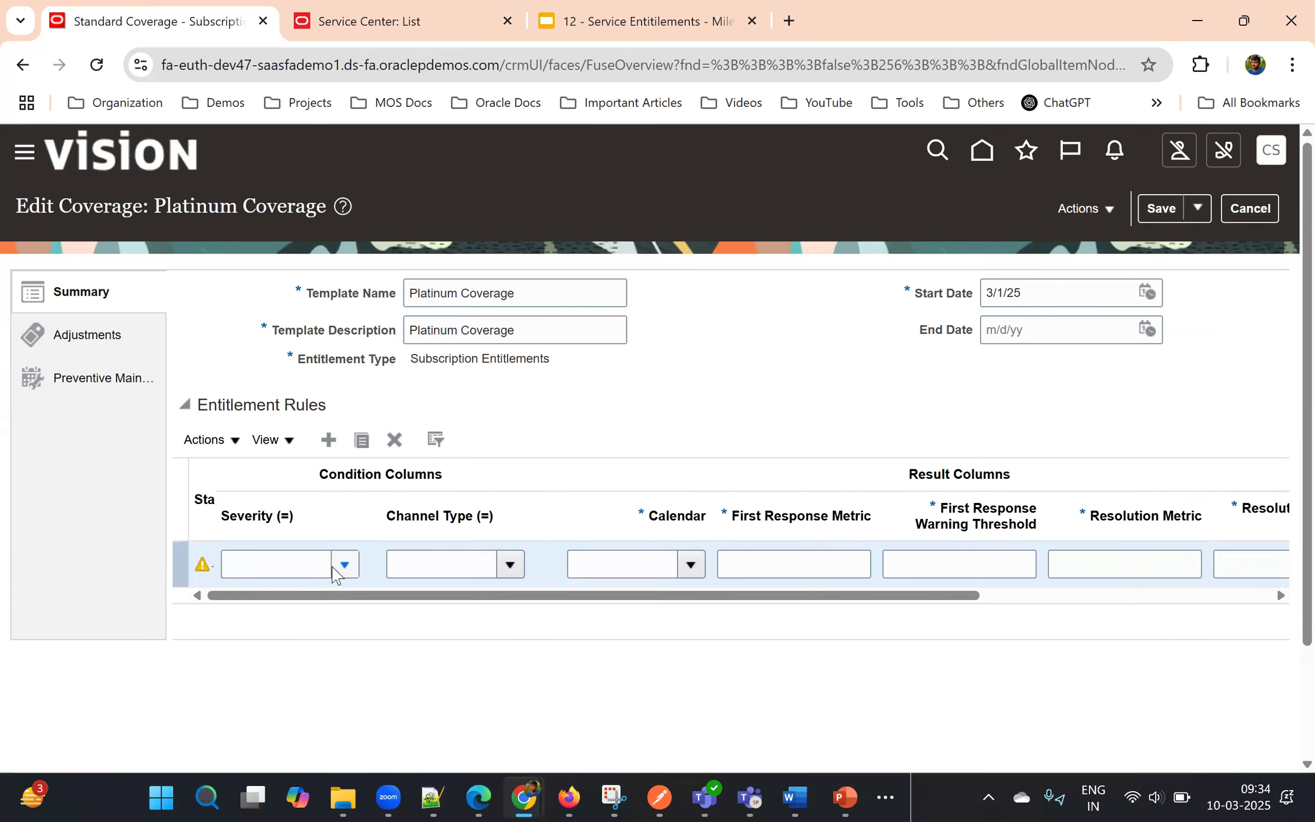
pyautogui.click(342, 564)
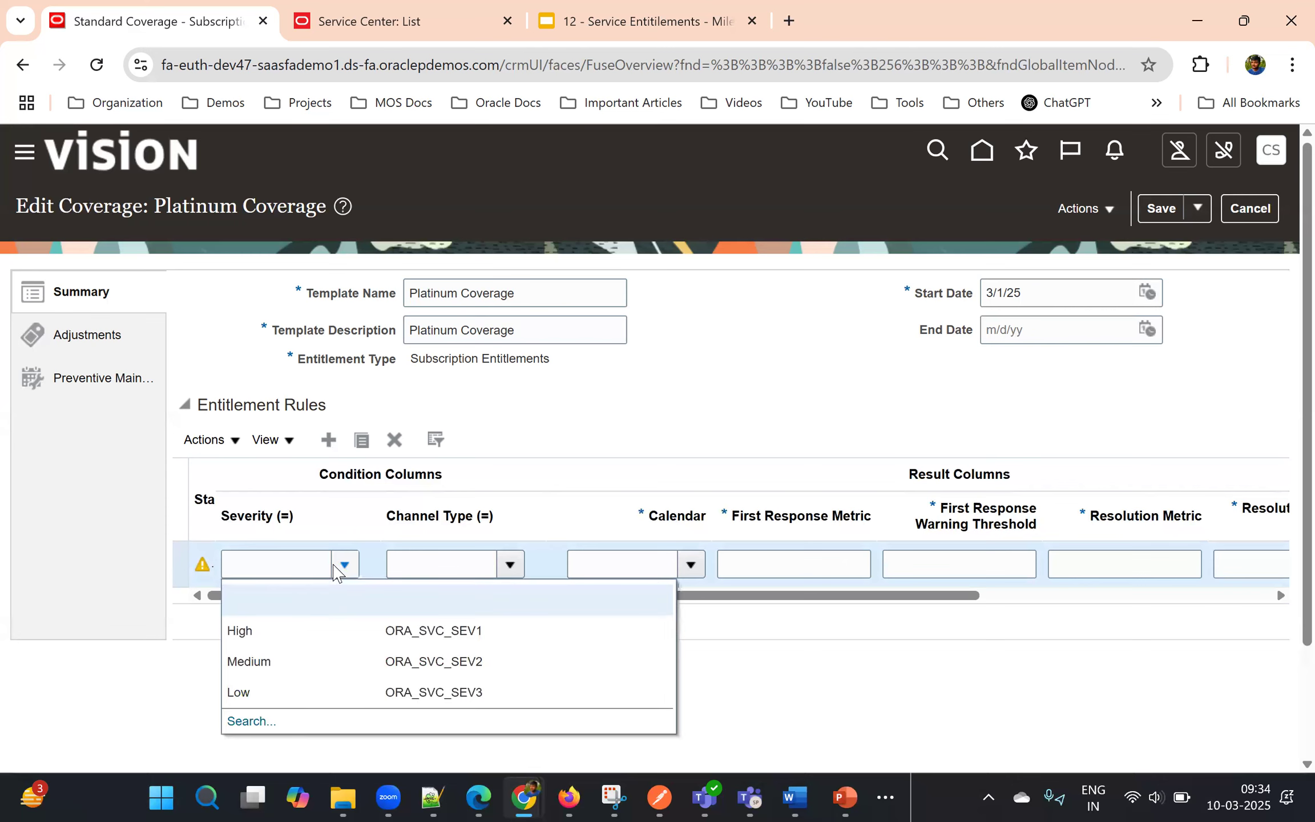
pyautogui.click(284, 633)
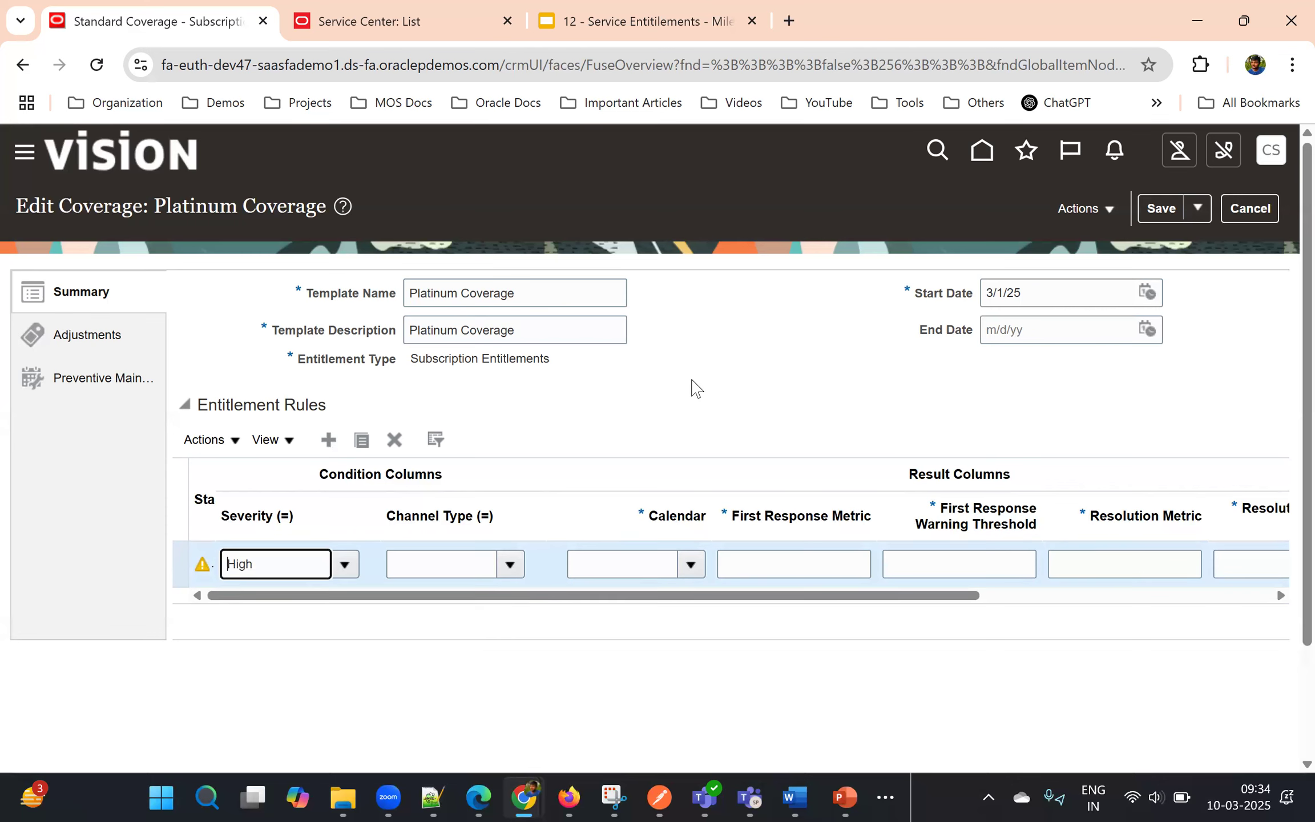
pyautogui.click(691, 565)
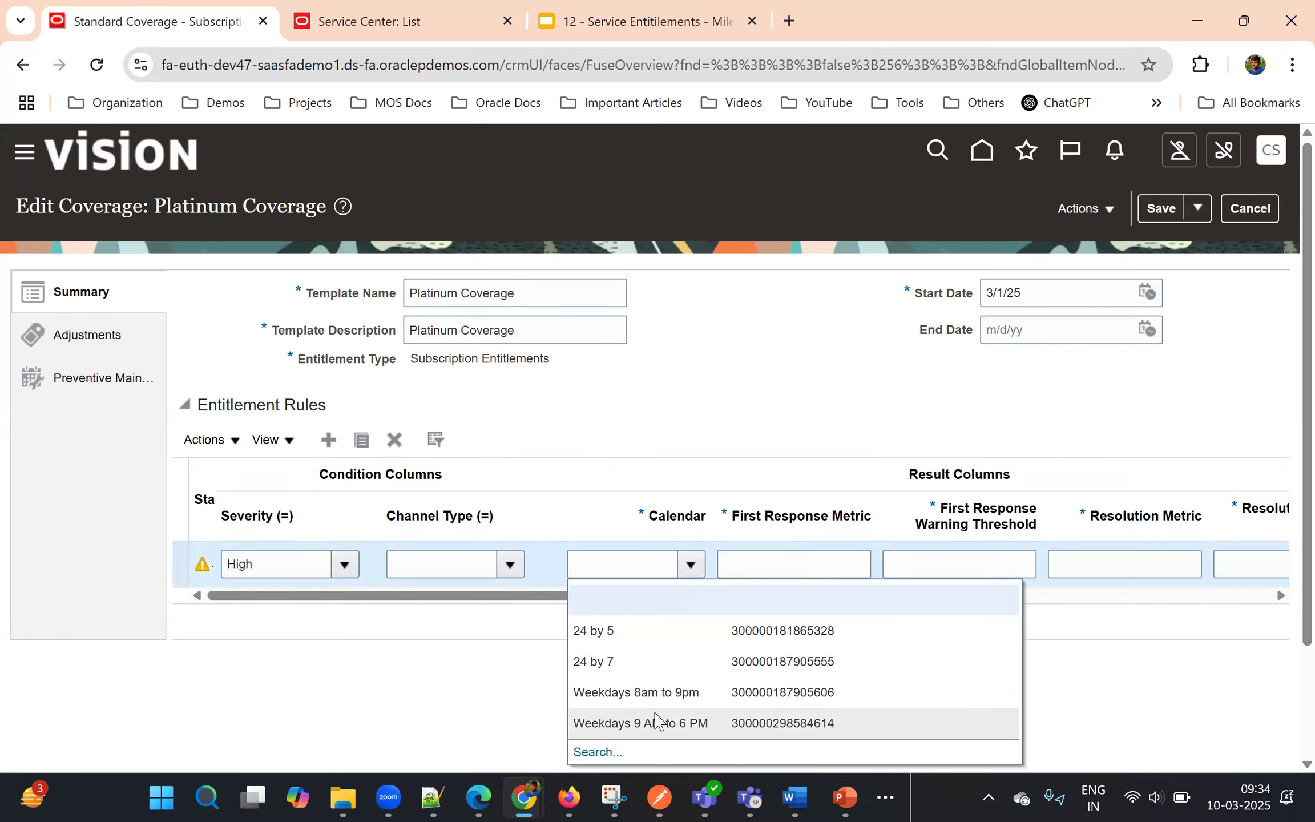
pyautogui.click(657, 724)
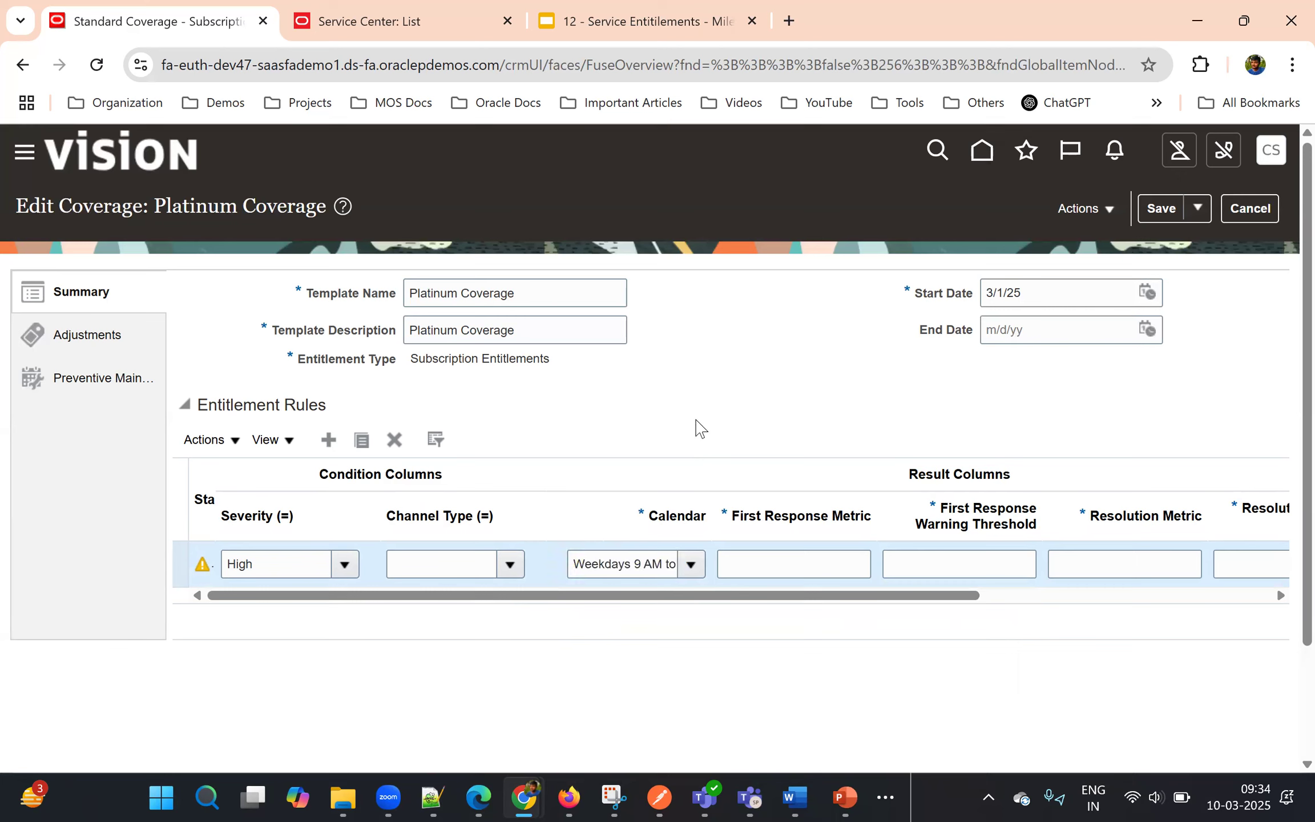
# - Set the High severity rule's first response metric to 20 and its first response warning threshold to 10
pyautogui.click(783, 567)
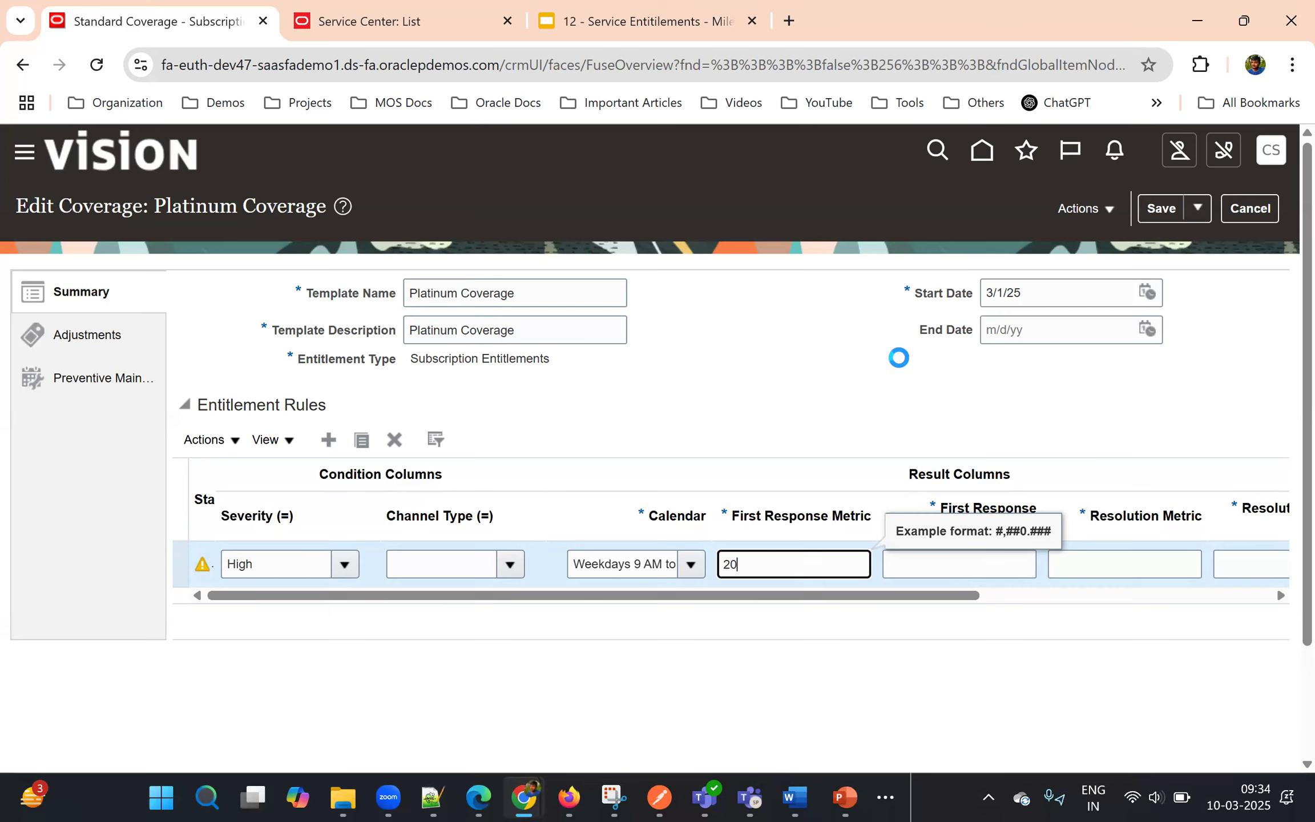
pyautogui.click(899, 377)
pyautogui.click(921, 567)
pyautogui.write('10')
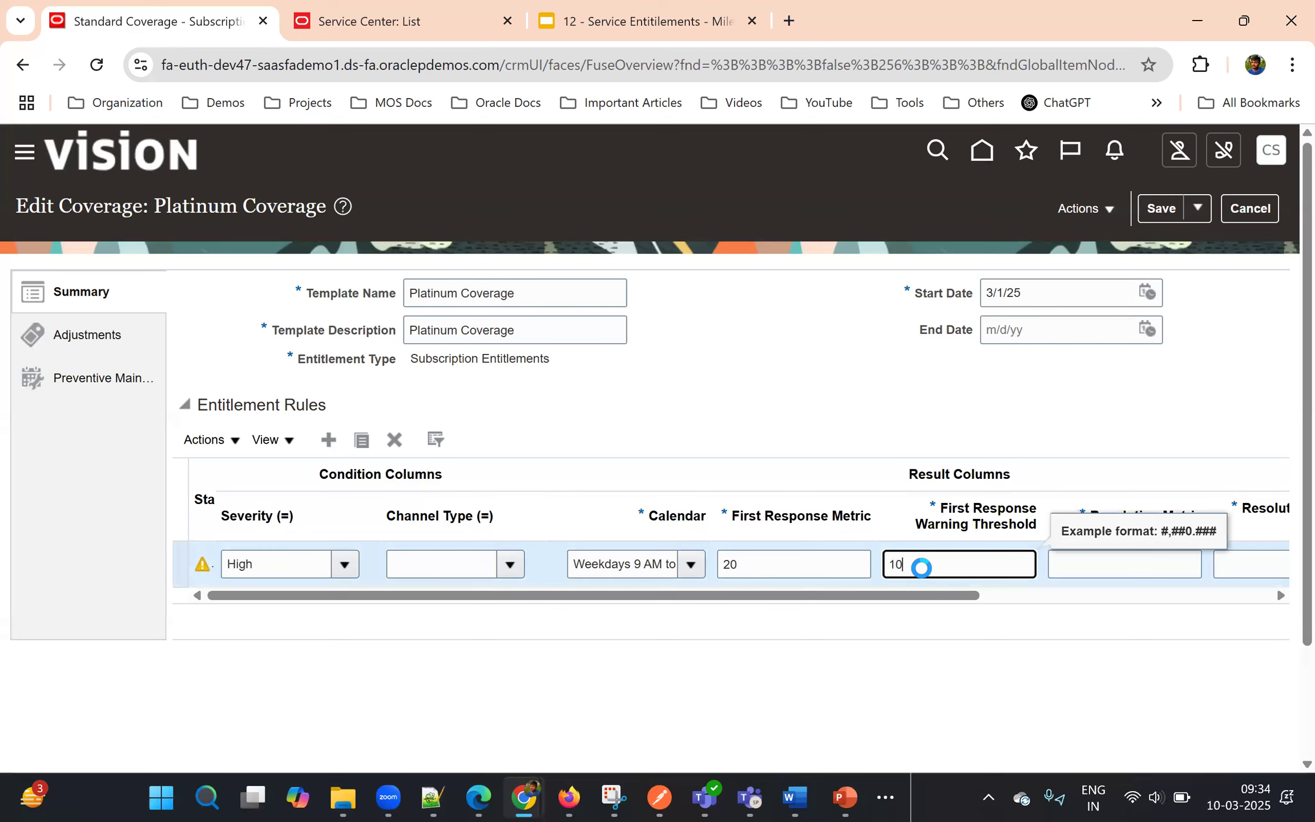
pyautogui.click(970, 434)
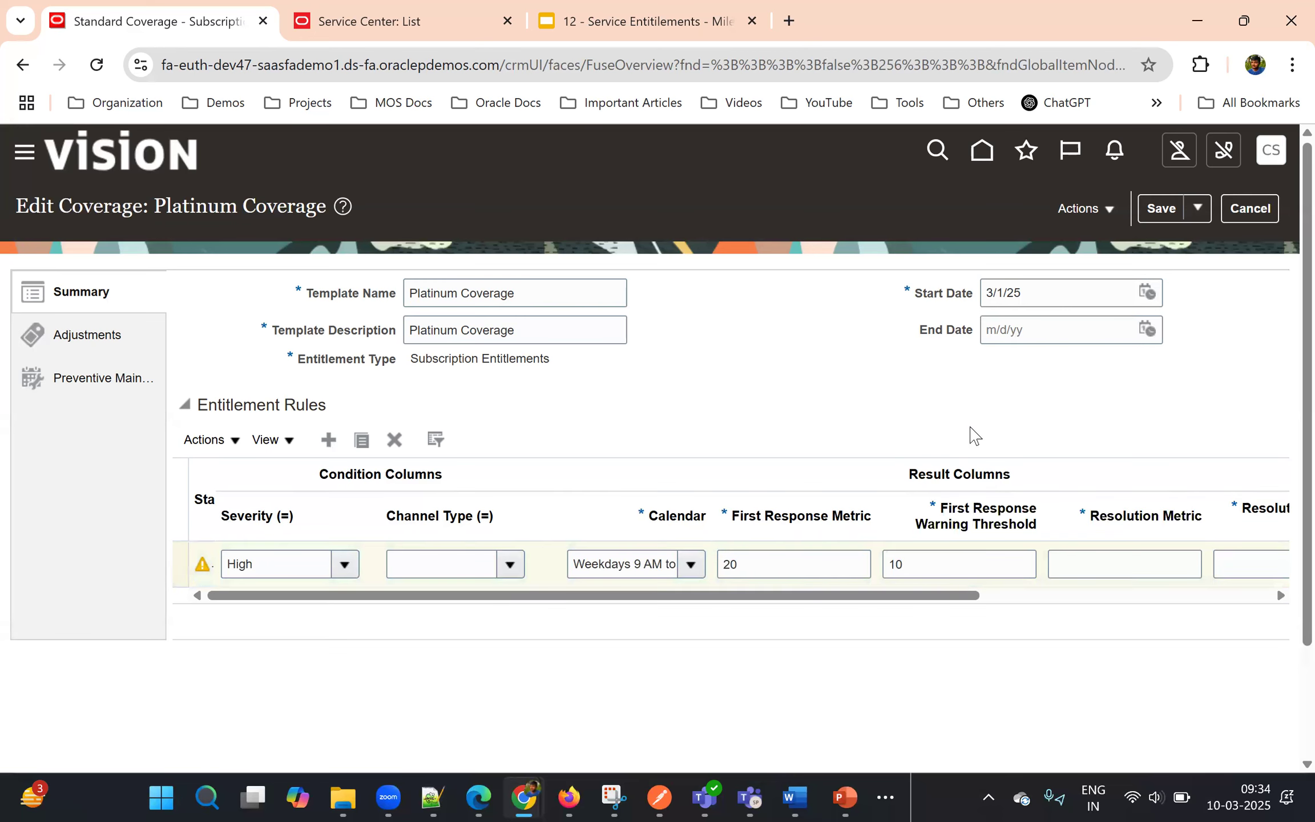
# - Set the High severity rule's resolution metric to 30 and its resolution warning threshold to 10
pyautogui.hscroll(5, 977, 553)
pyautogui.click(713, 563)
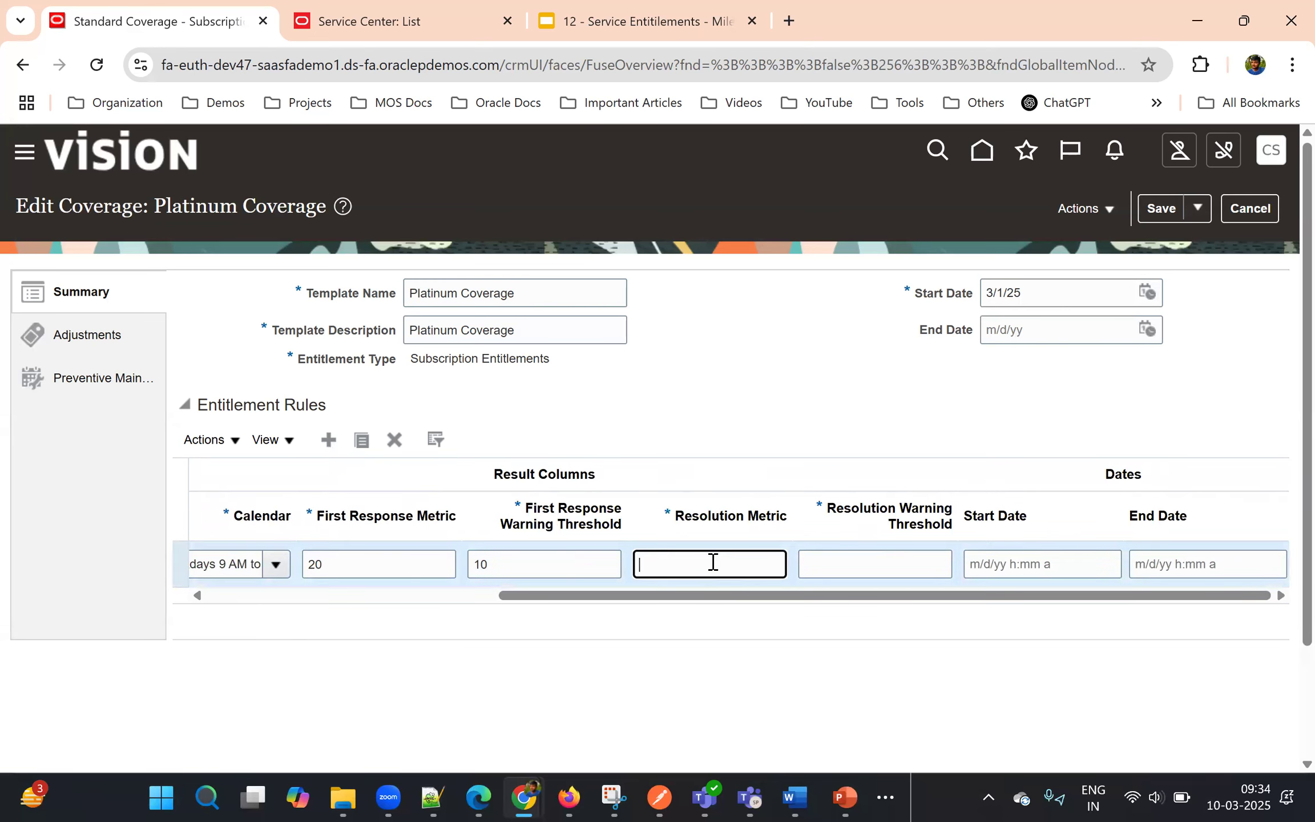
pyautogui.write('30')
pyautogui.click(808, 437)
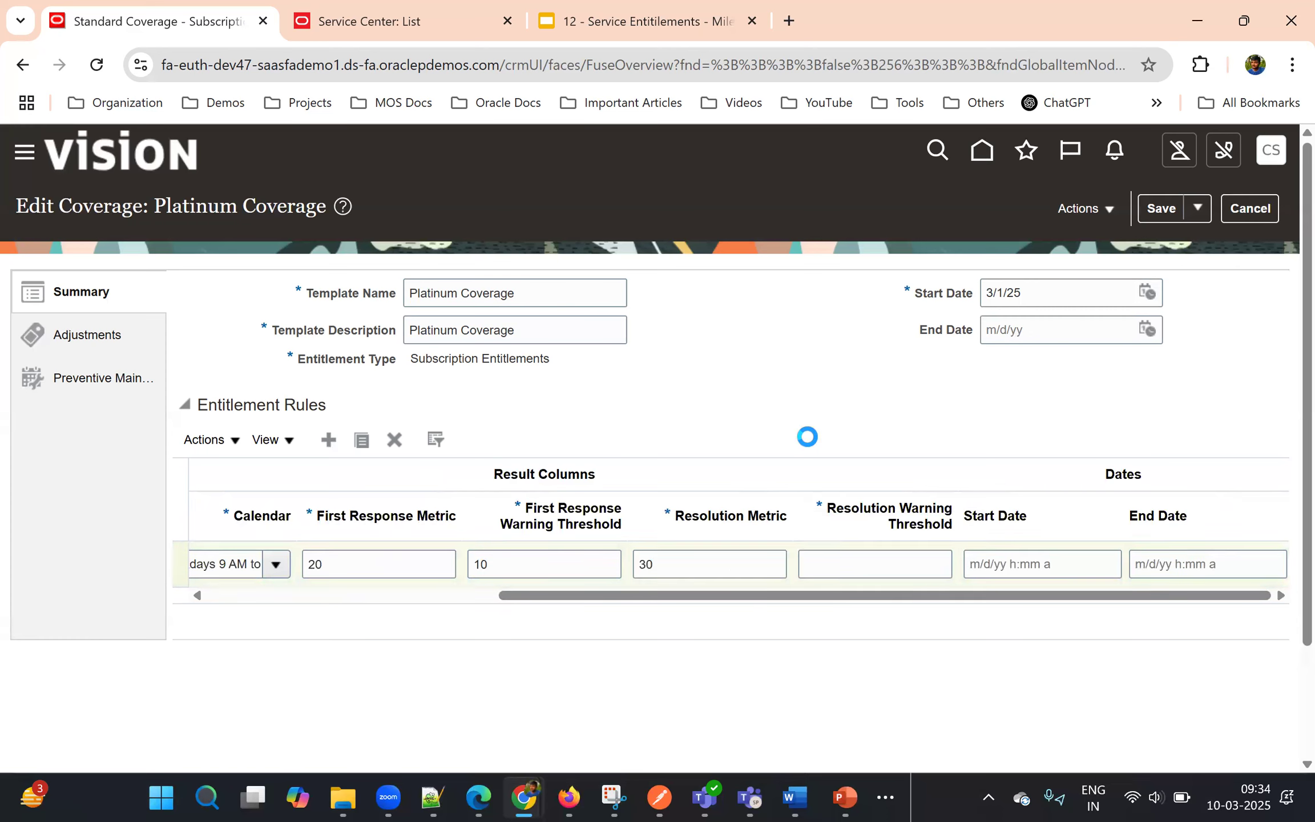
pyautogui.click(833, 563)
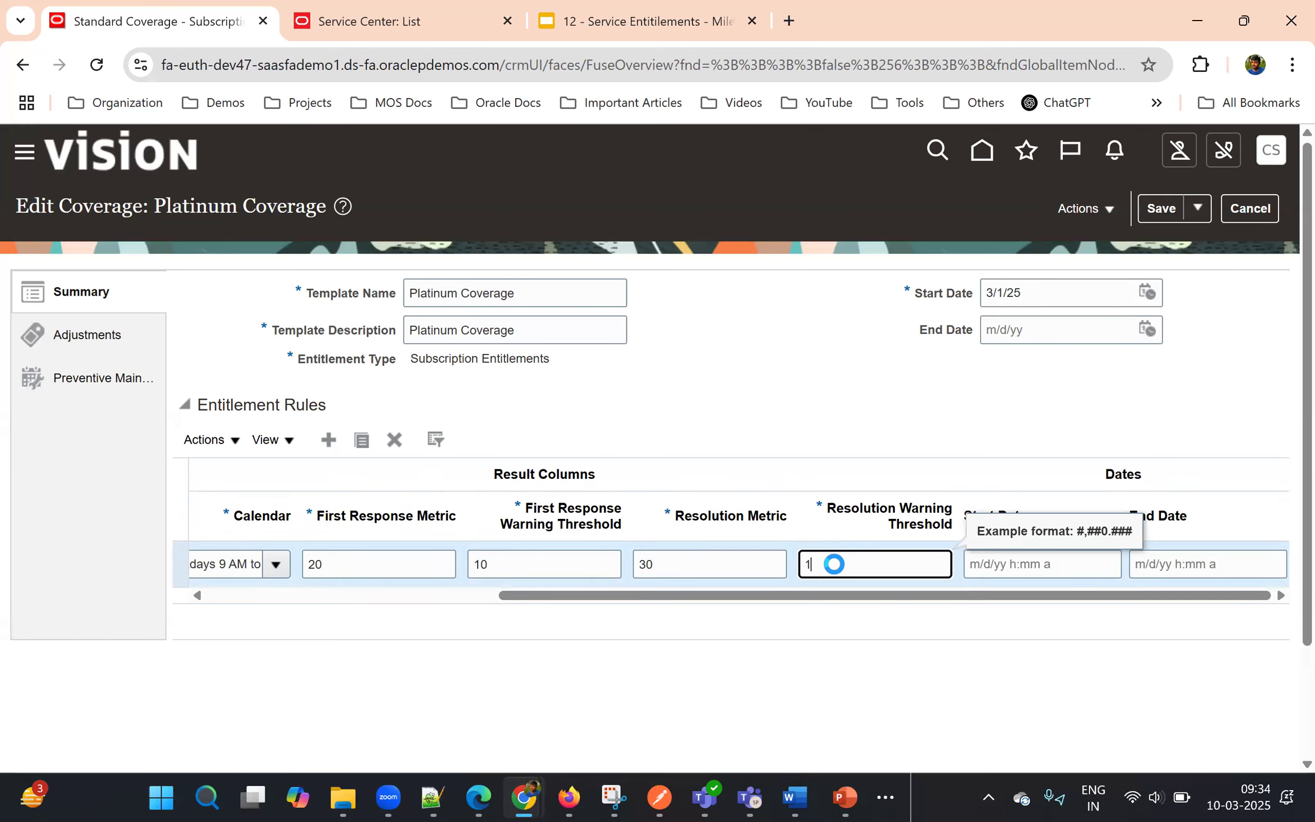
pyautogui.click(850, 397)
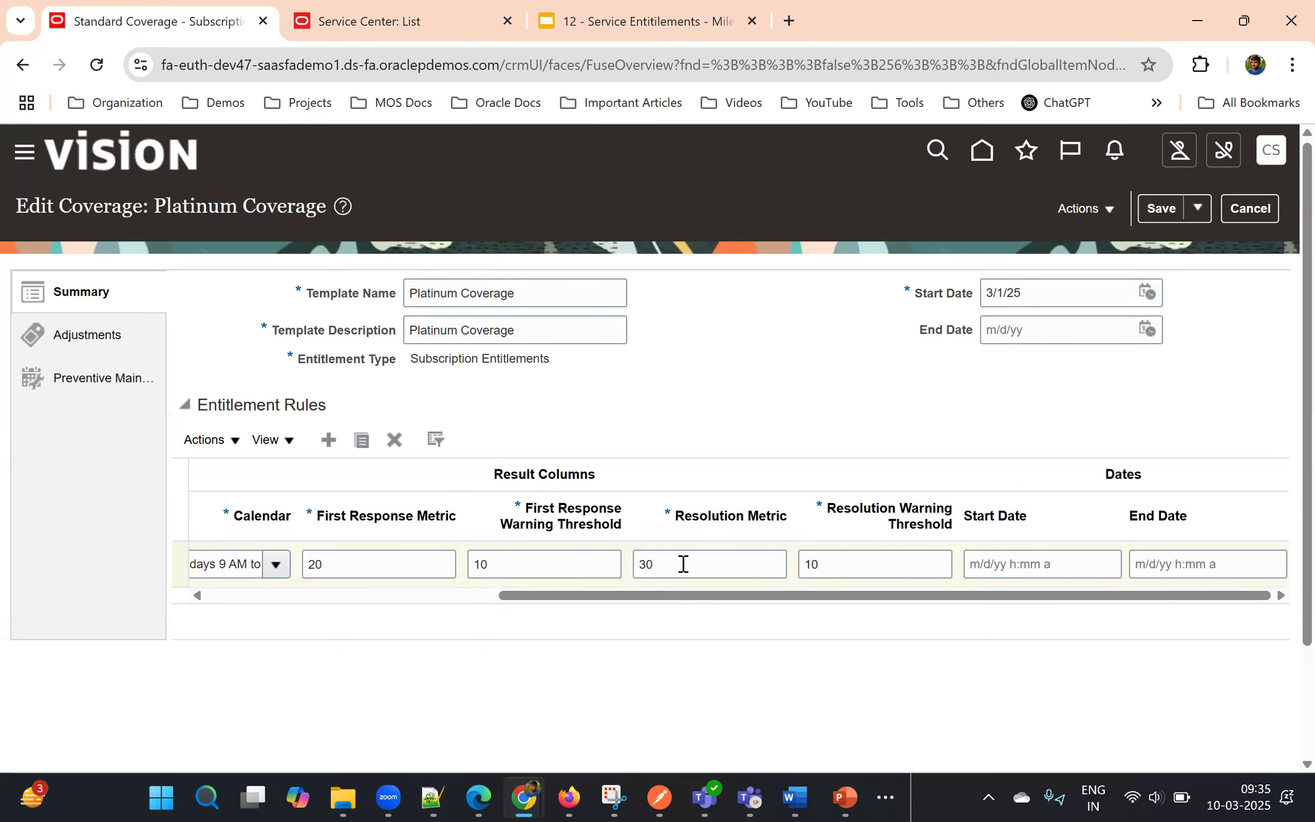
# - Change the High severity rule's resolution metric to 60 and its resolution warning threshold to 15
pyautogui.click(647, 565)
pyautogui.press('BackSpace')
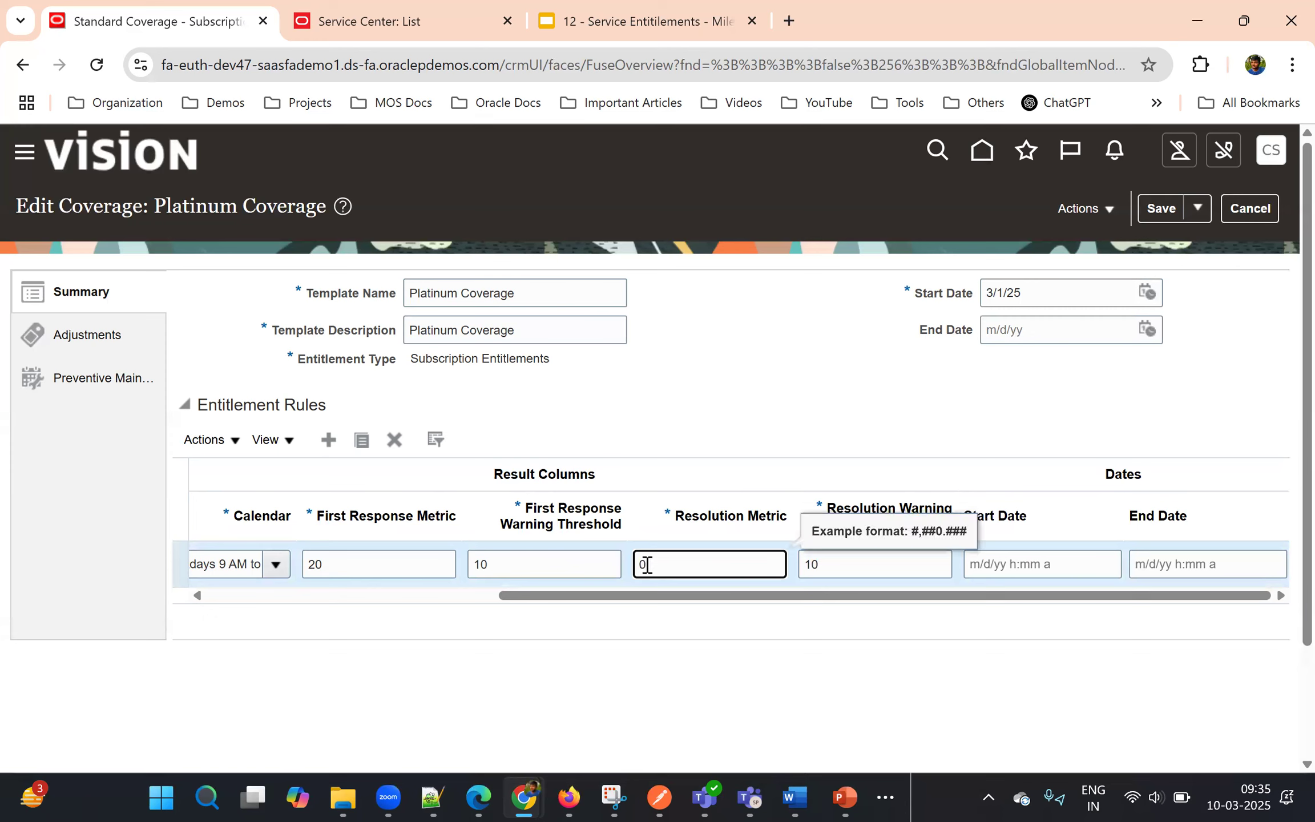
pyautogui.write('6')
pyautogui.click(751, 363)
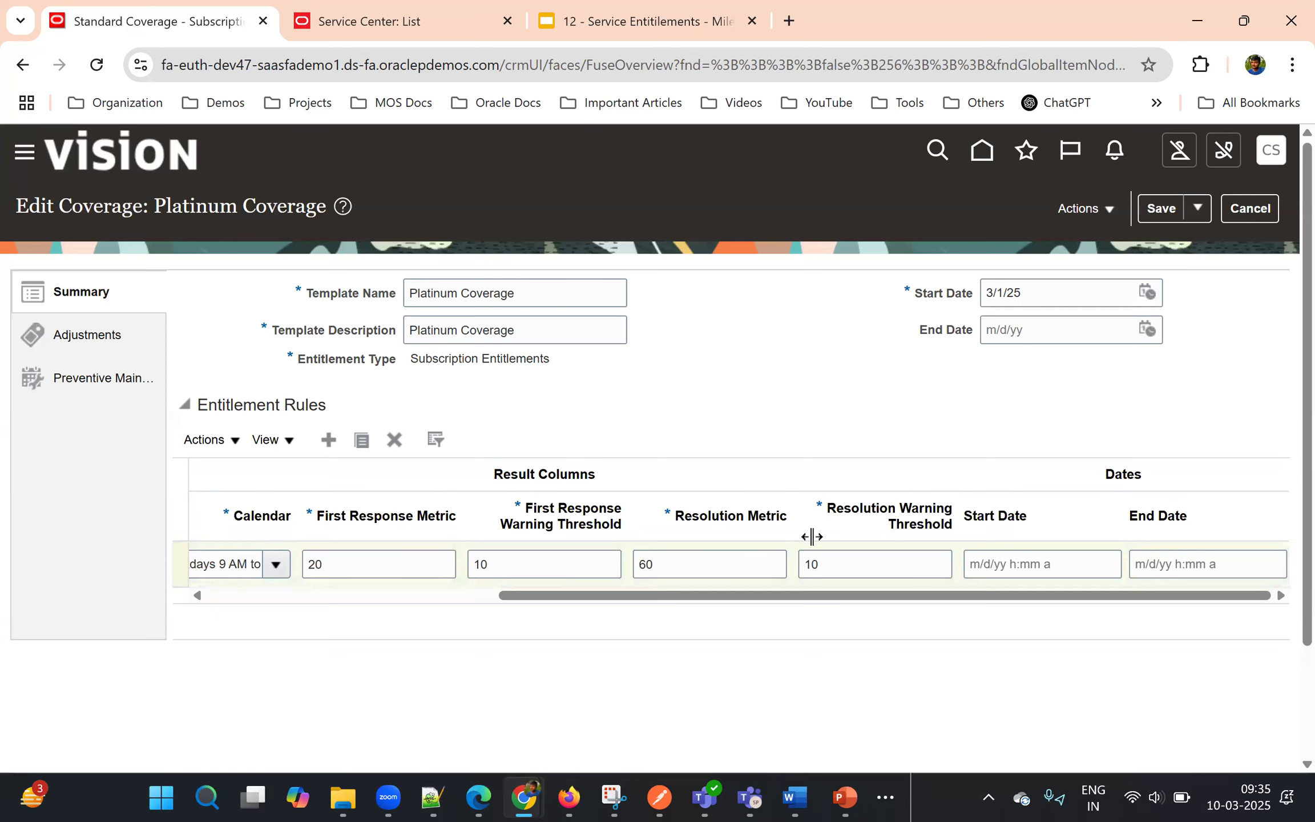
pyautogui.click(843, 567)
pyautogui.doubleClick(844, 566)
pyautogui.write('15')
pyautogui.click(902, 358)
# - Check which channel types are available for the High severity rule without choosing one
pyautogui.moveTo(604, 596); pyautogui.dragTo(308, 625)
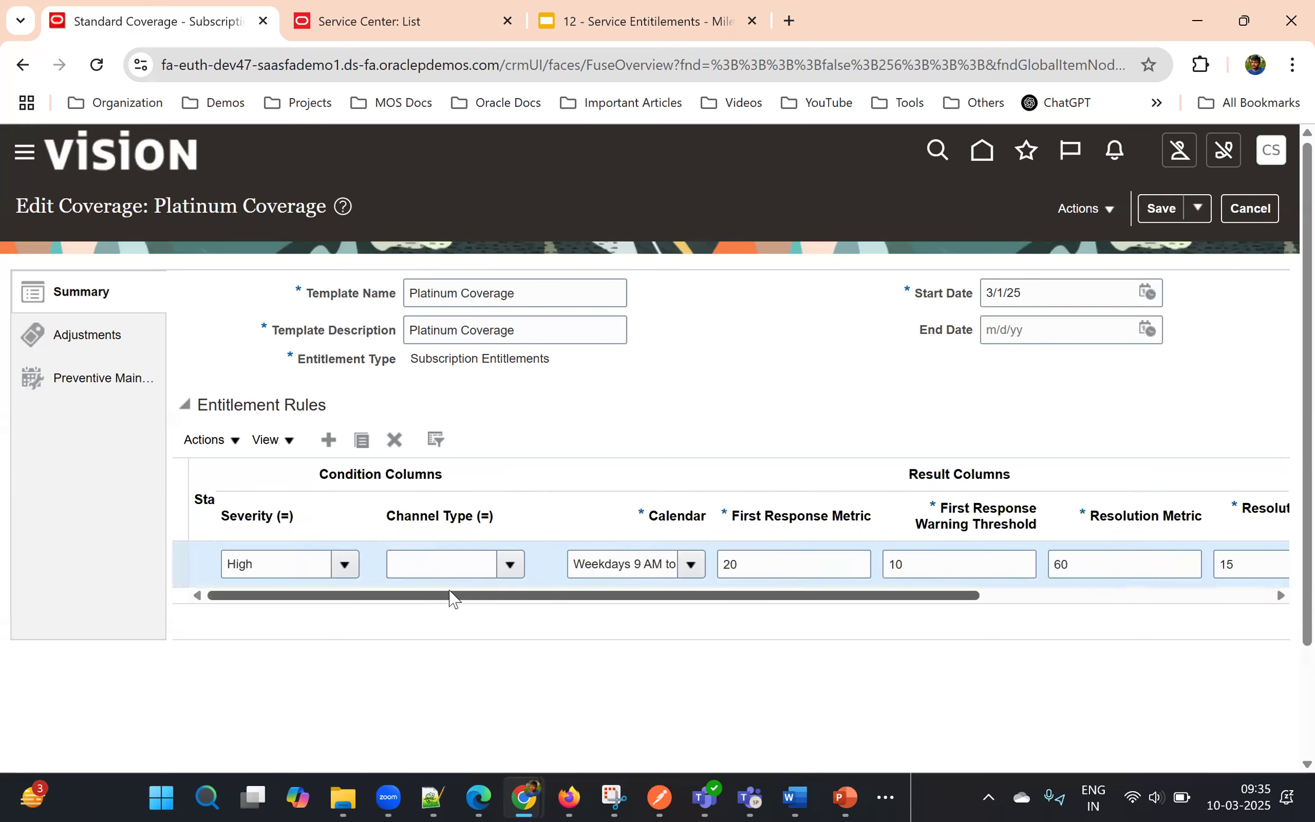
pyautogui.click(509, 565)
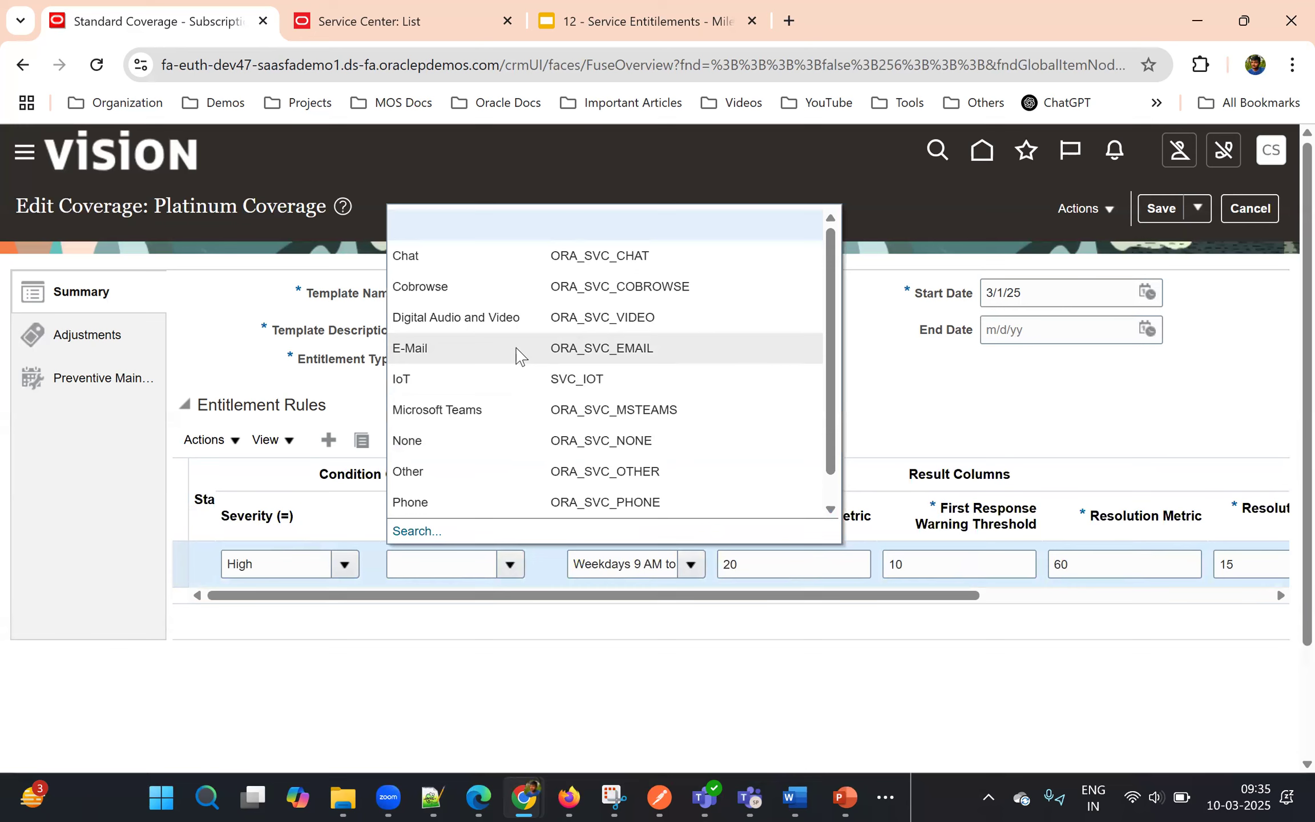
pyautogui.click(884, 390)
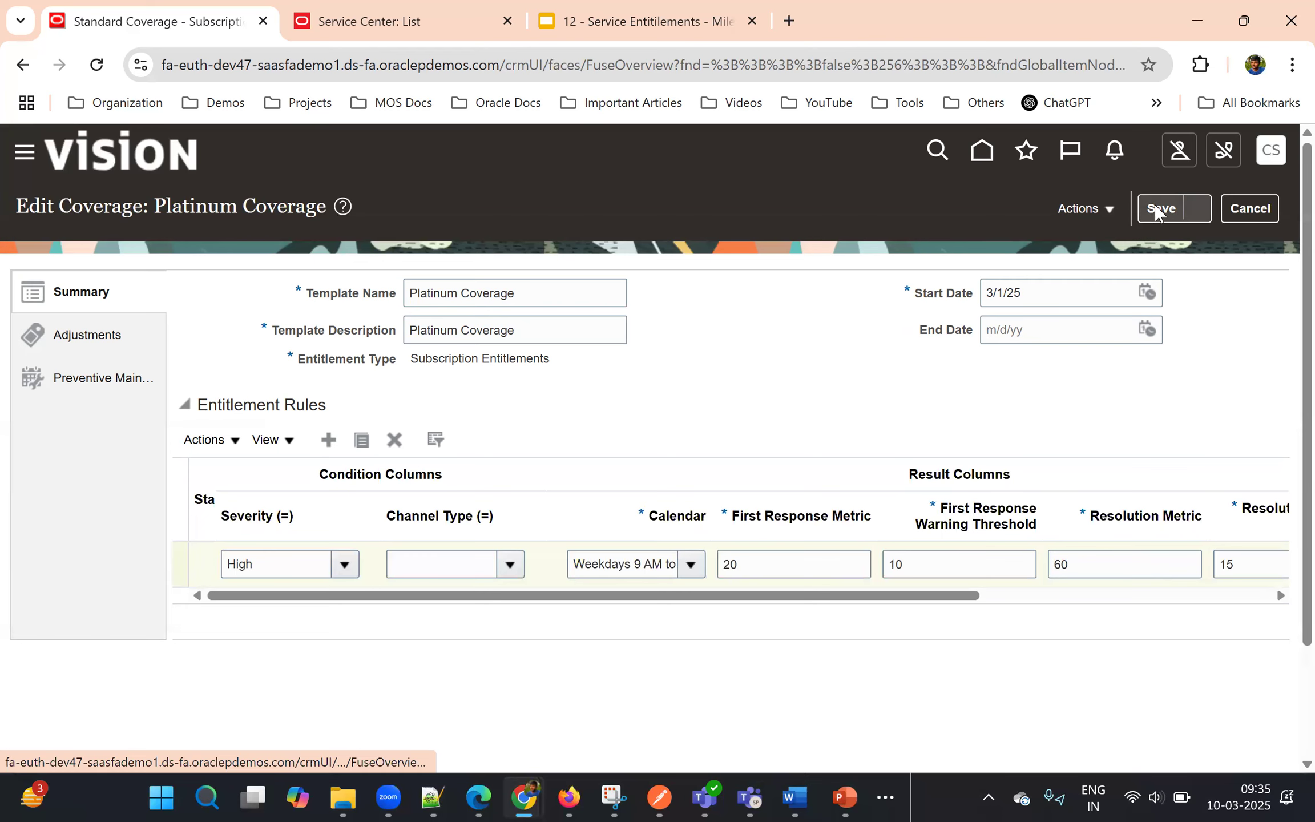
# - Save and close the Platinum Coverage template, and leave the standard coverage list
pyautogui.click(1196, 216)
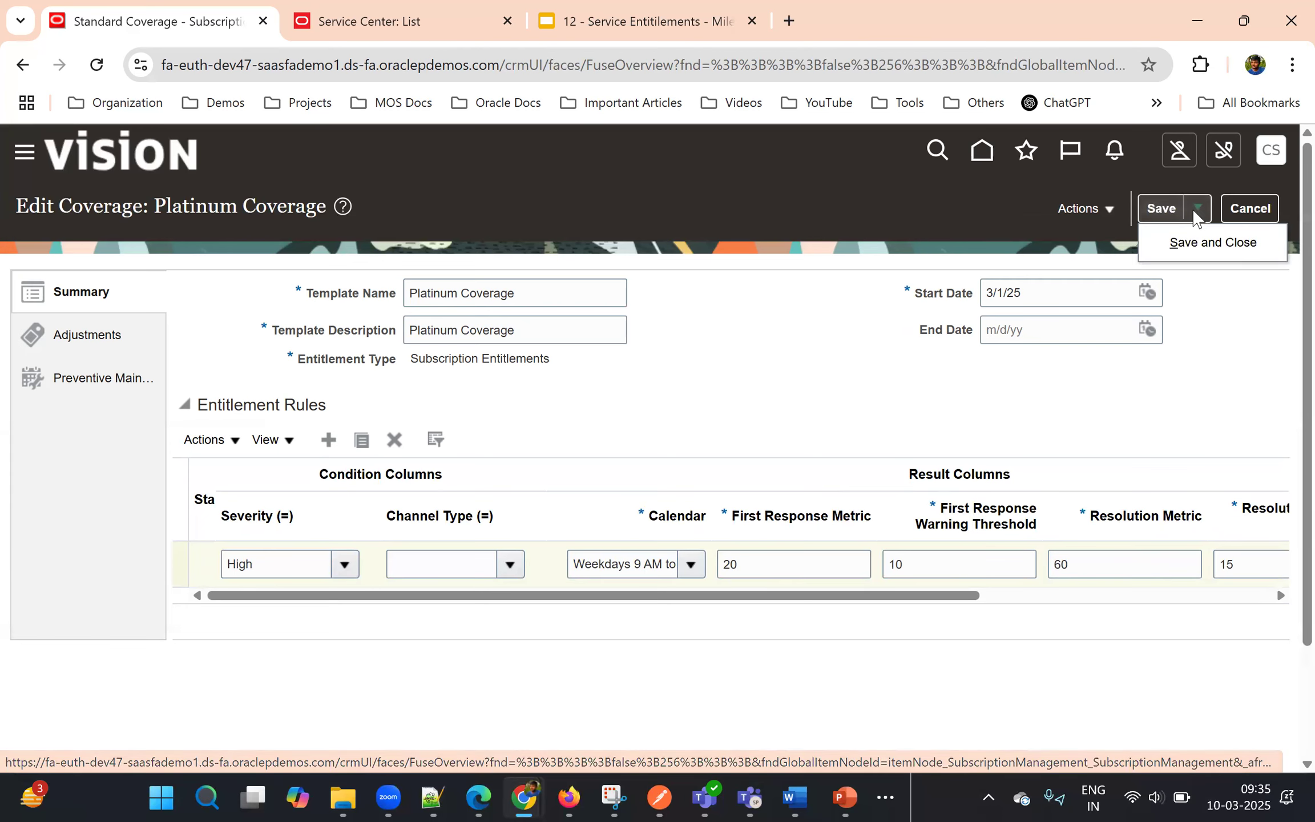
pyautogui.click(1197, 243)
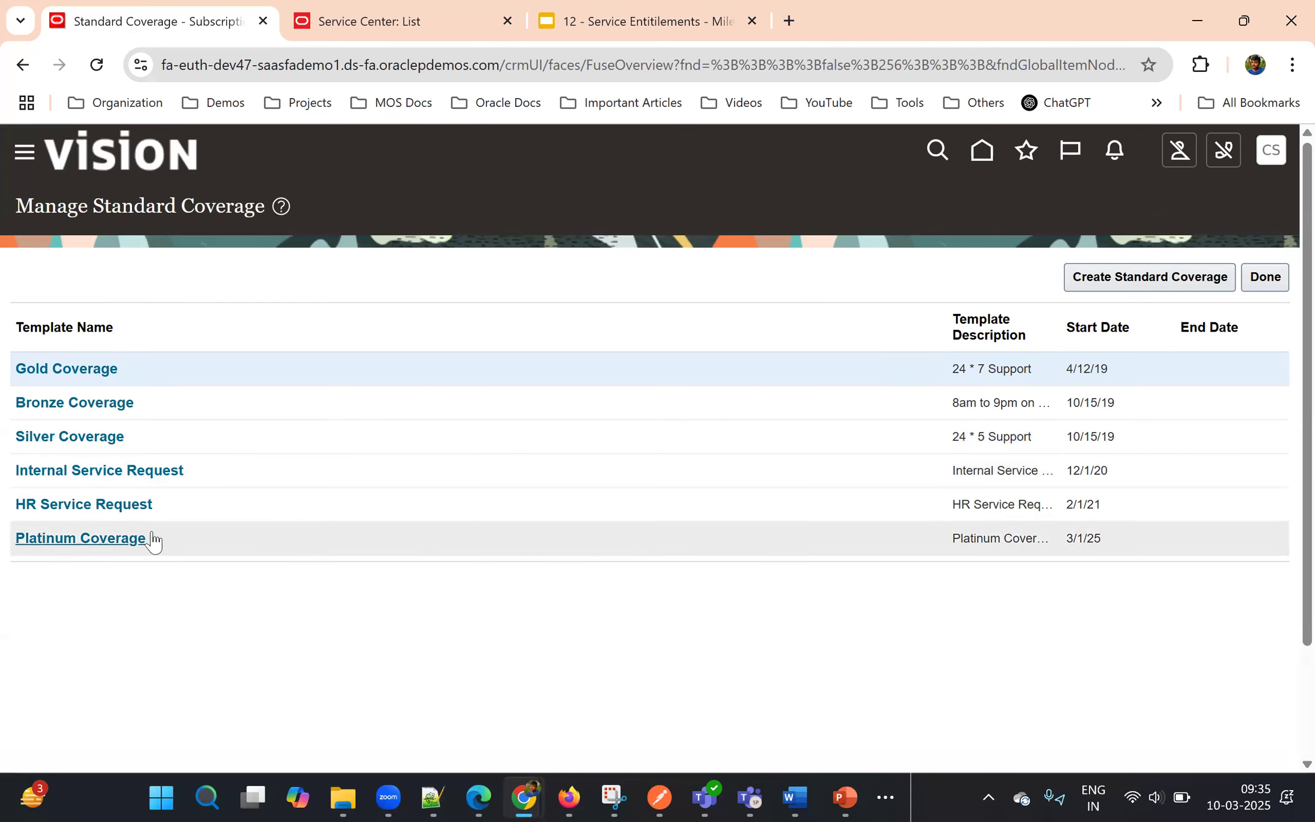
pyautogui.click(1265, 278)
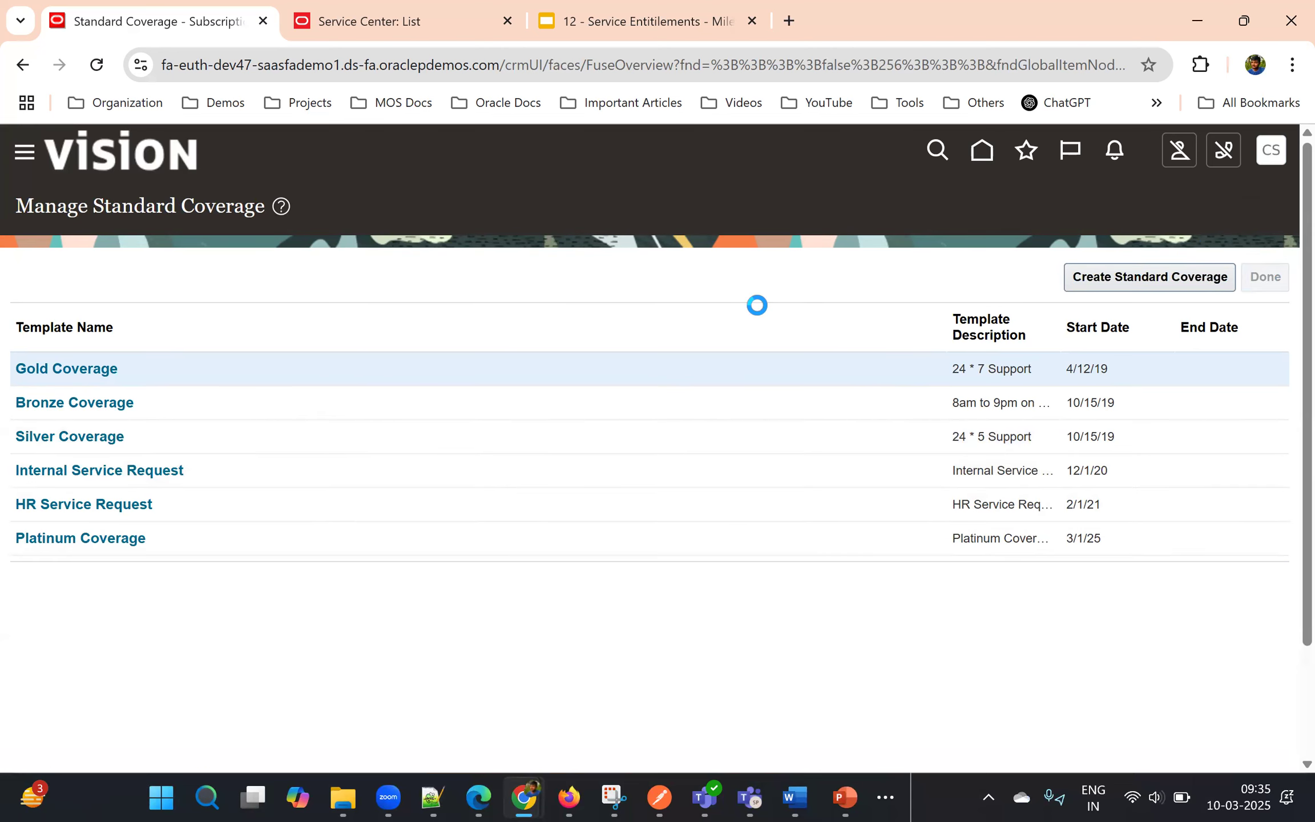
# - In the default coverages, assign Platinum Coverage to the Global entry starting 10/15/19, and save and close
pyautogui.click(200, 659)
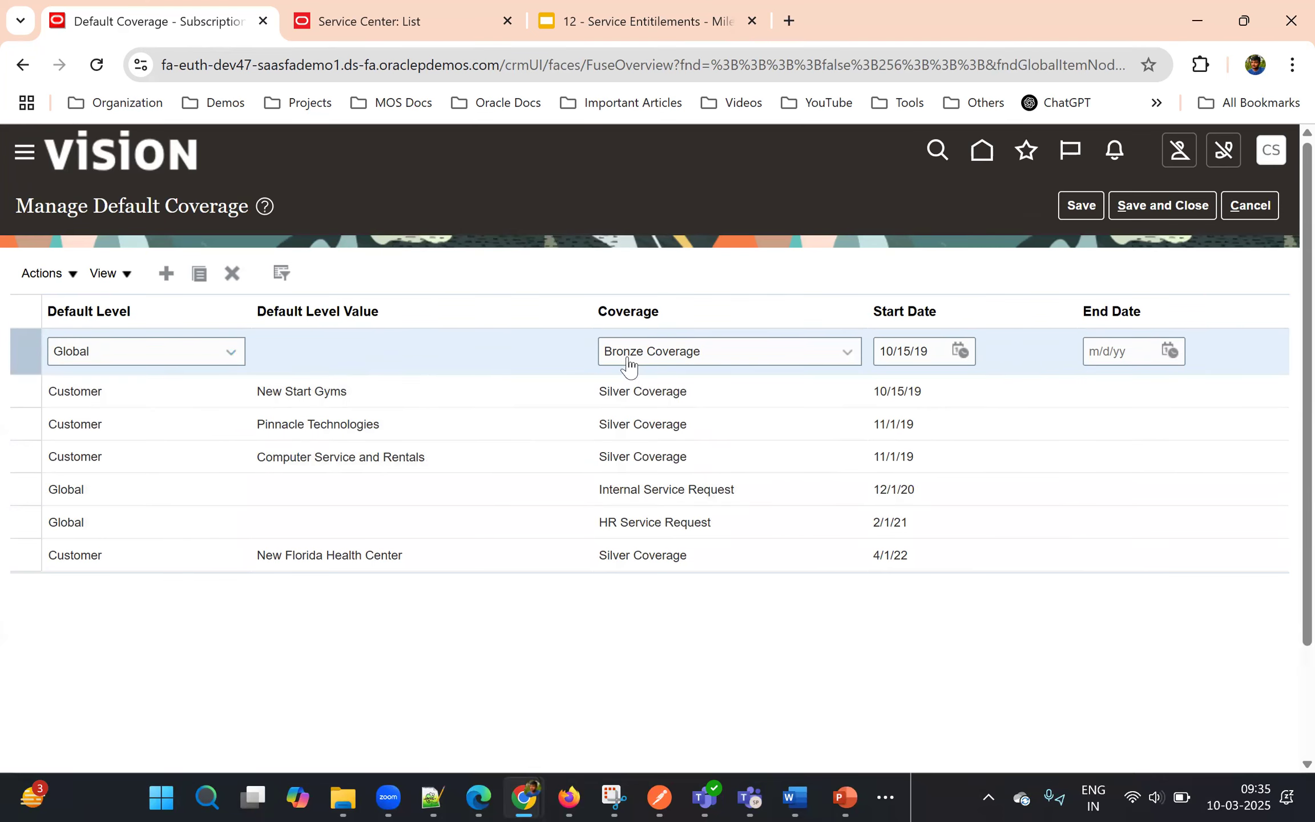
pyautogui.click(719, 349)
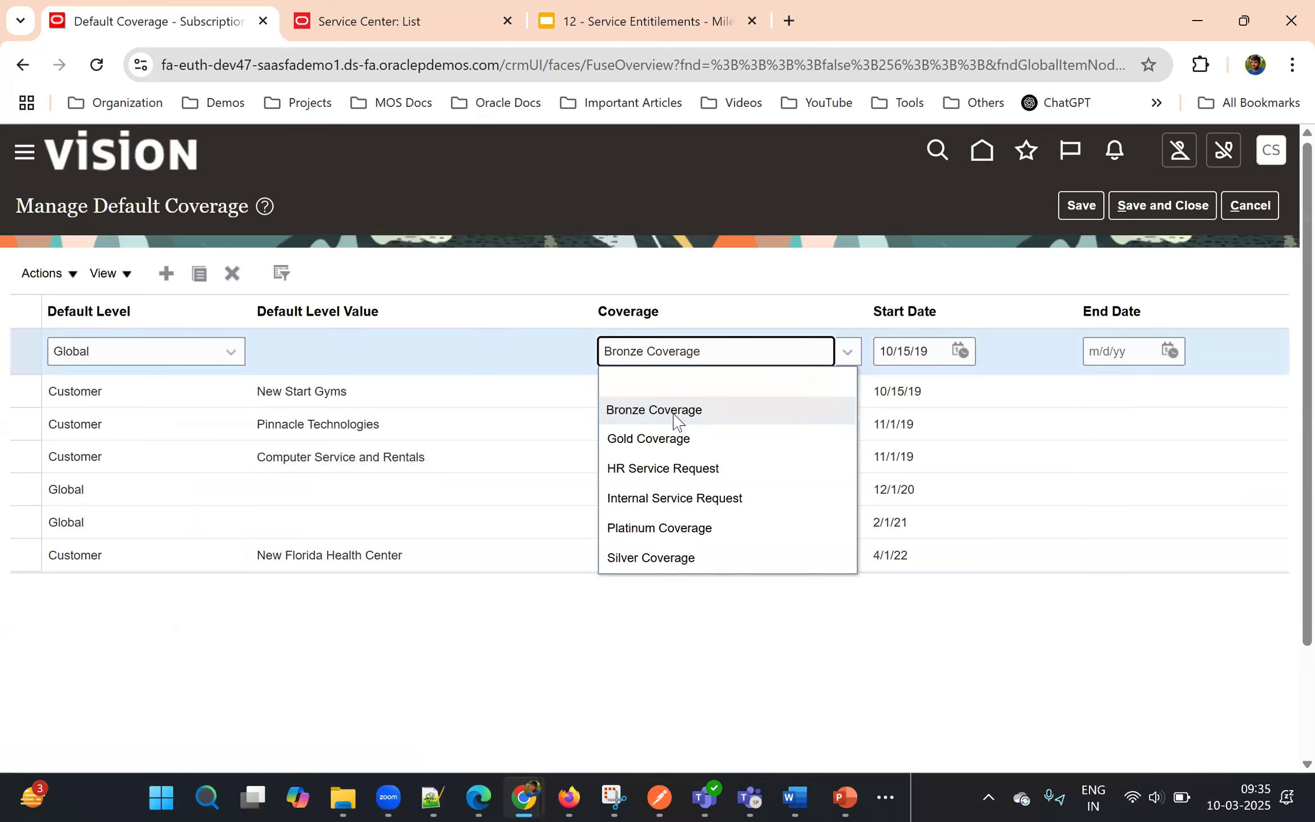
pyautogui.click(659, 530)
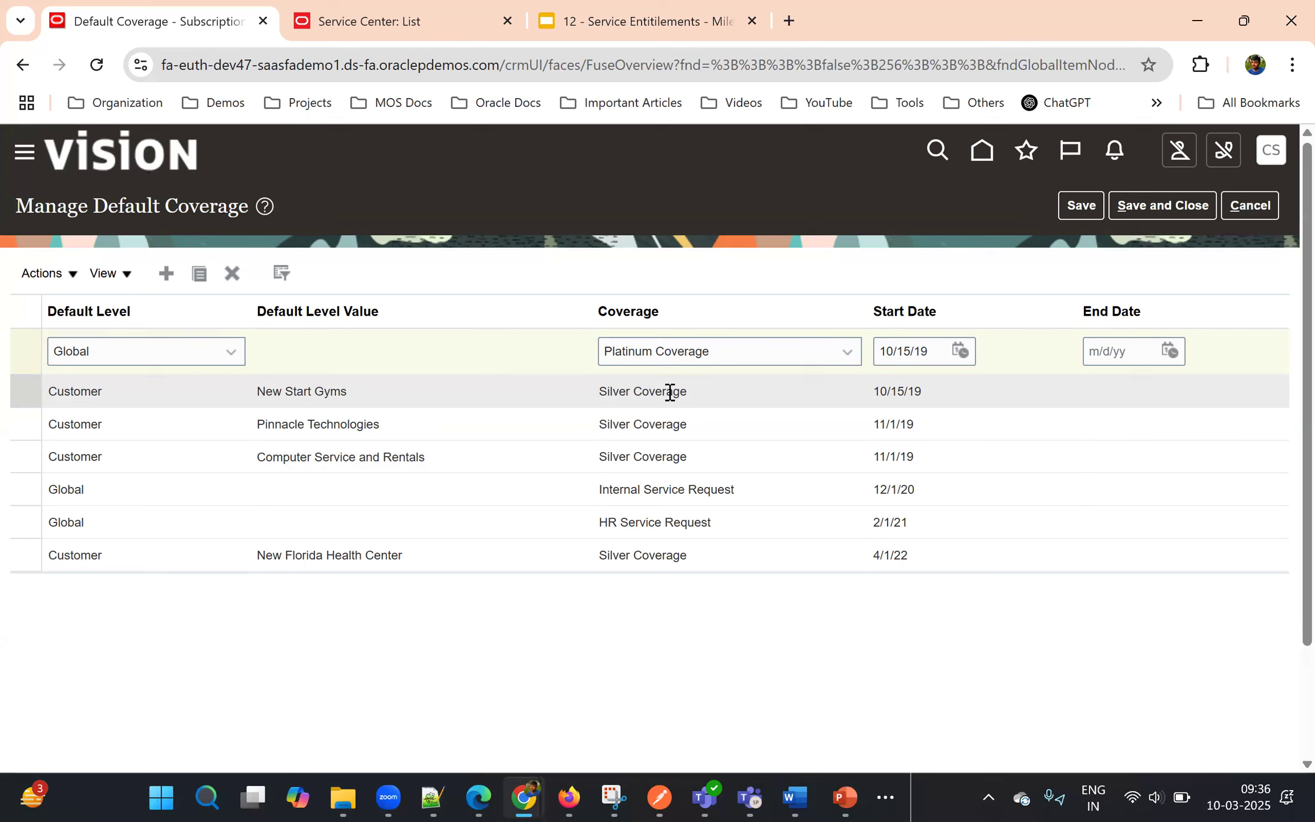
pyautogui.click(644, 350)
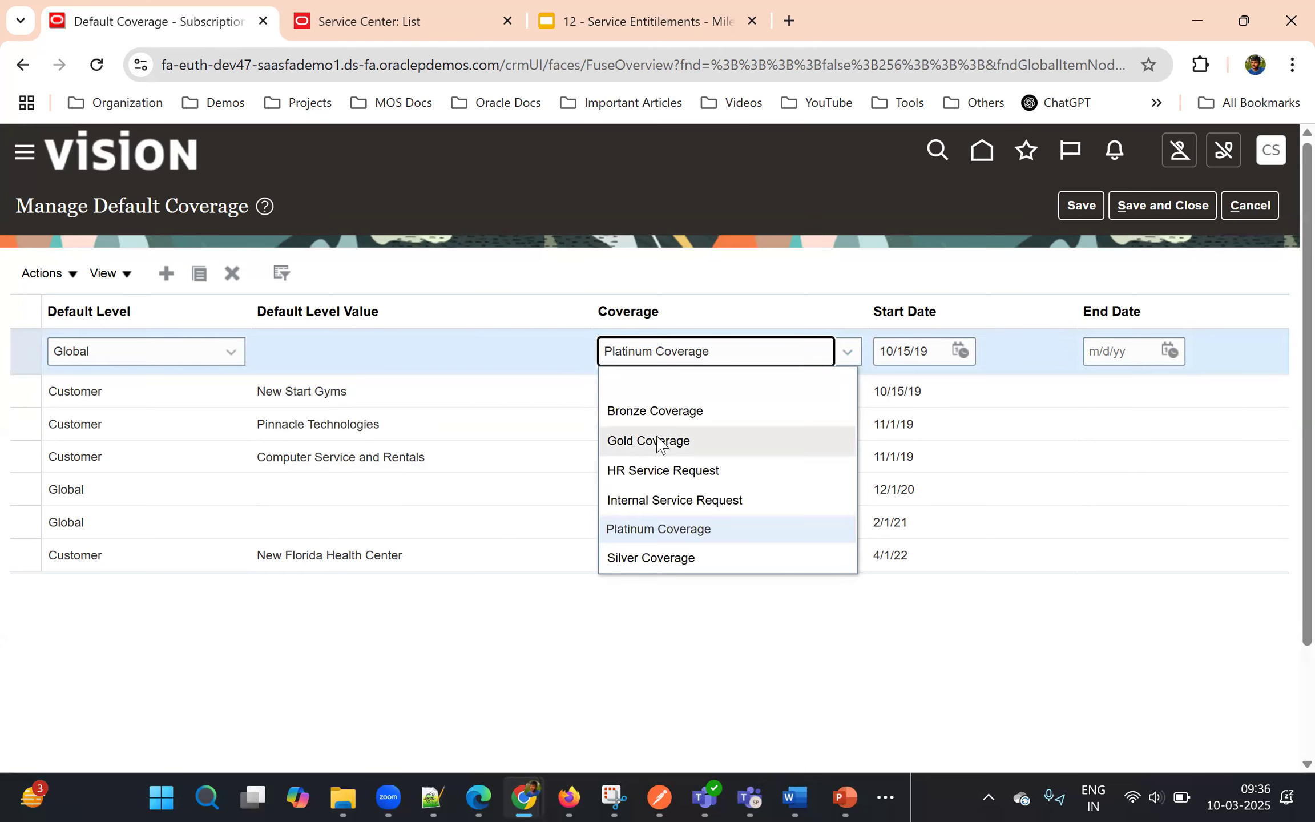
pyautogui.click(776, 245)
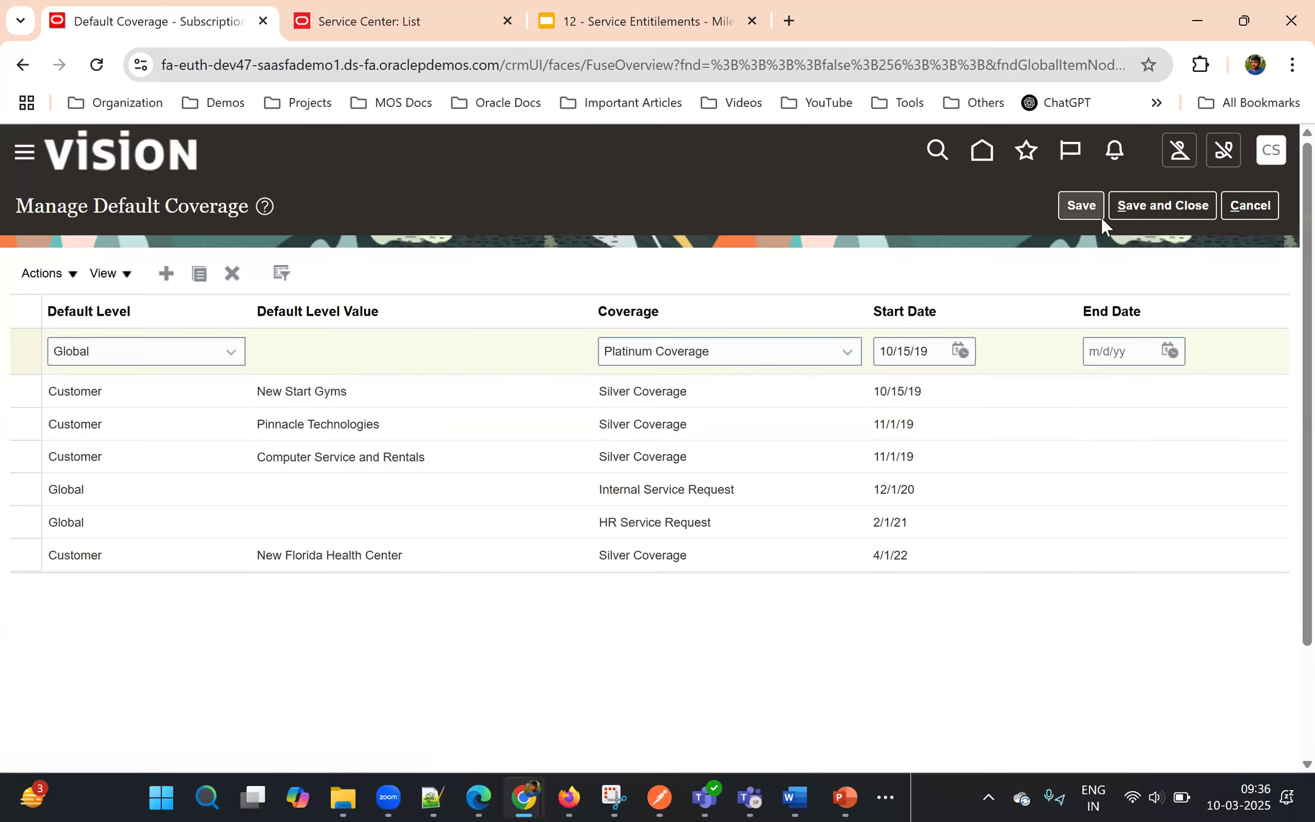
pyautogui.click(1136, 212)
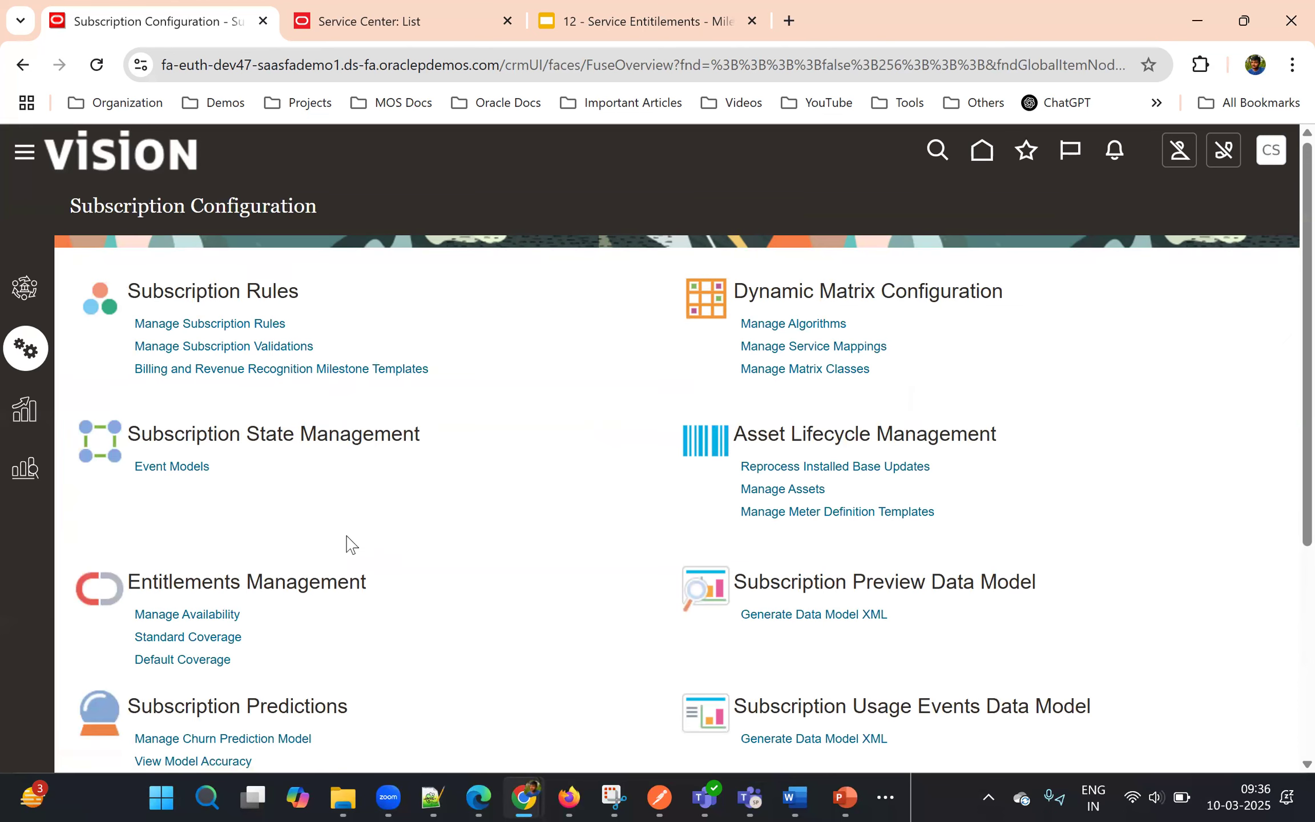
# - Reopen the default coverages to check the Global entry's coverage, and save and close them again
pyautogui.click(189, 660)
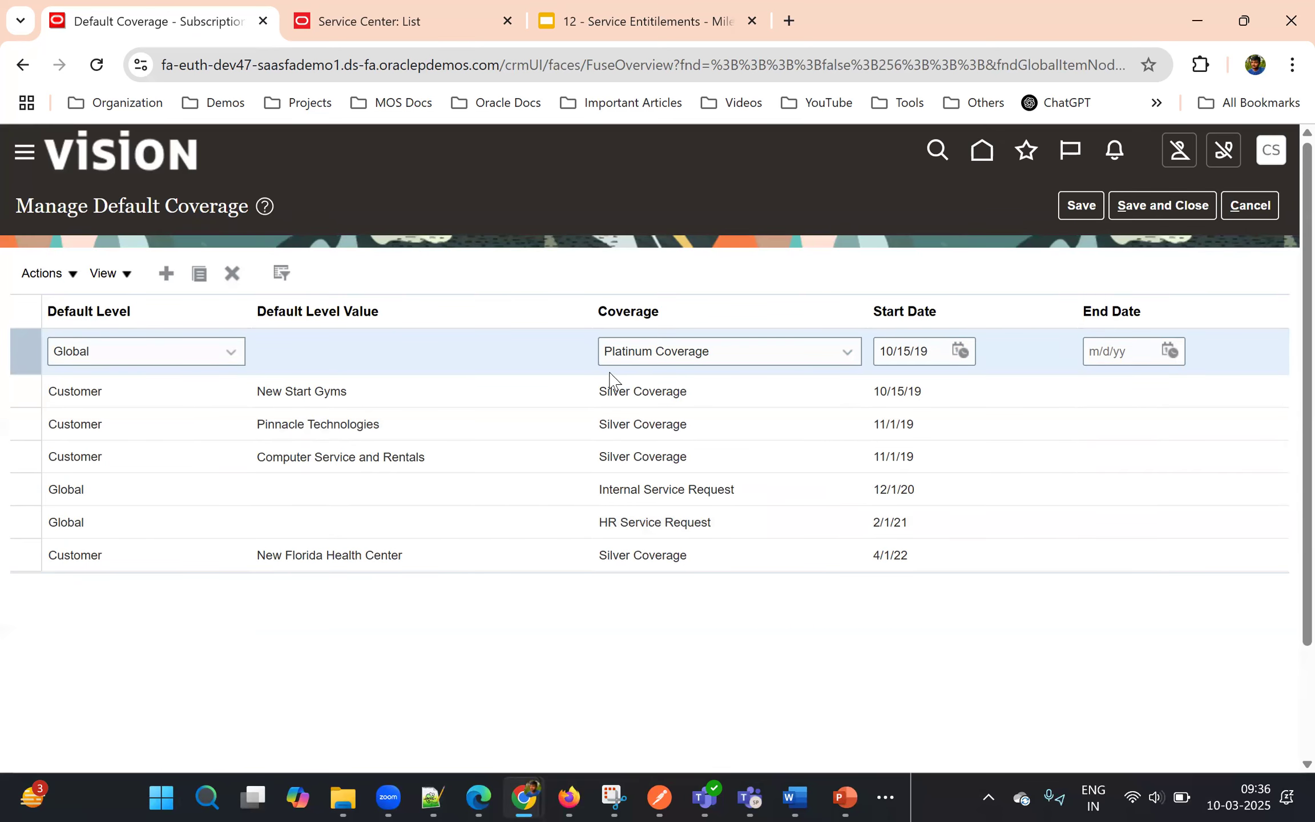
pyautogui.click(1075, 213)
pyautogui.click(1159, 211)
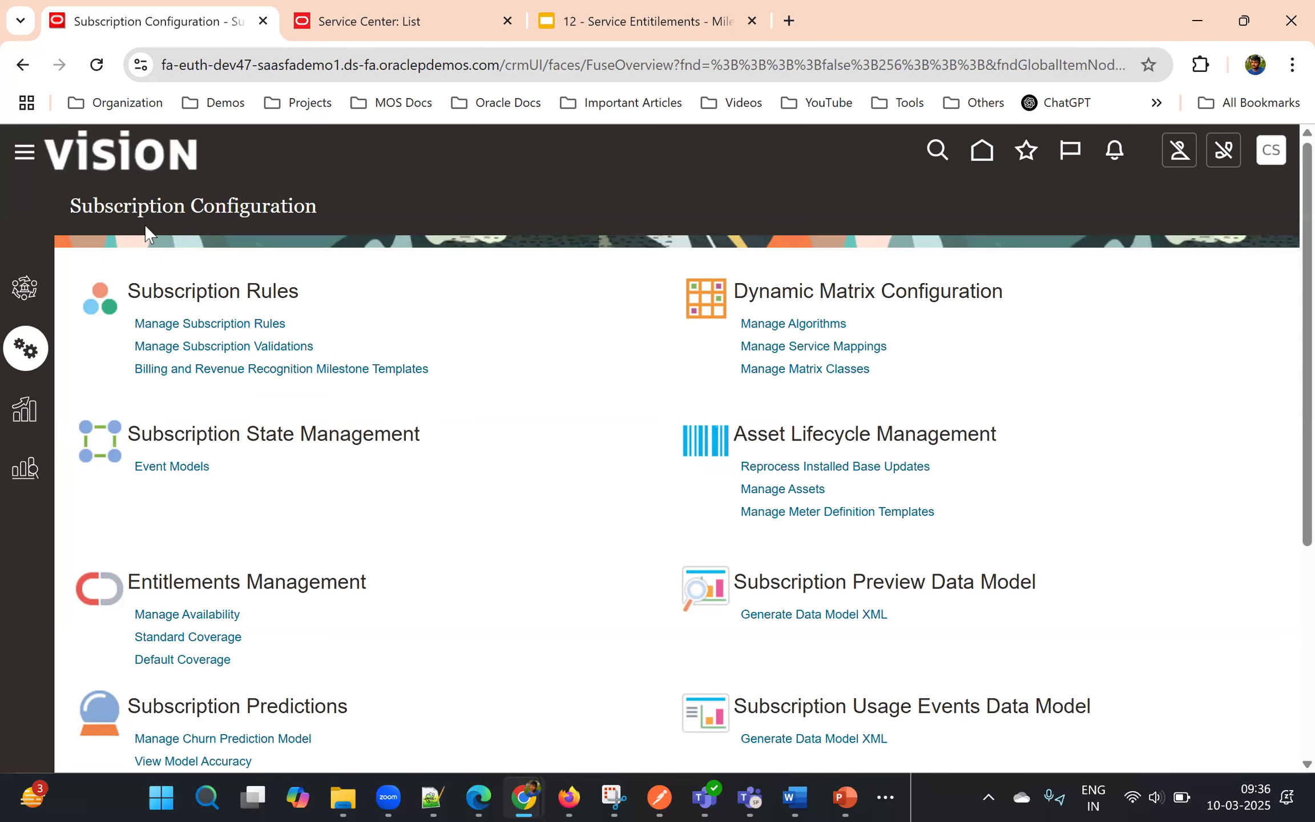
# - Start a new service request and title it SR Milestone Test 001
pyautogui.click(26, 158)
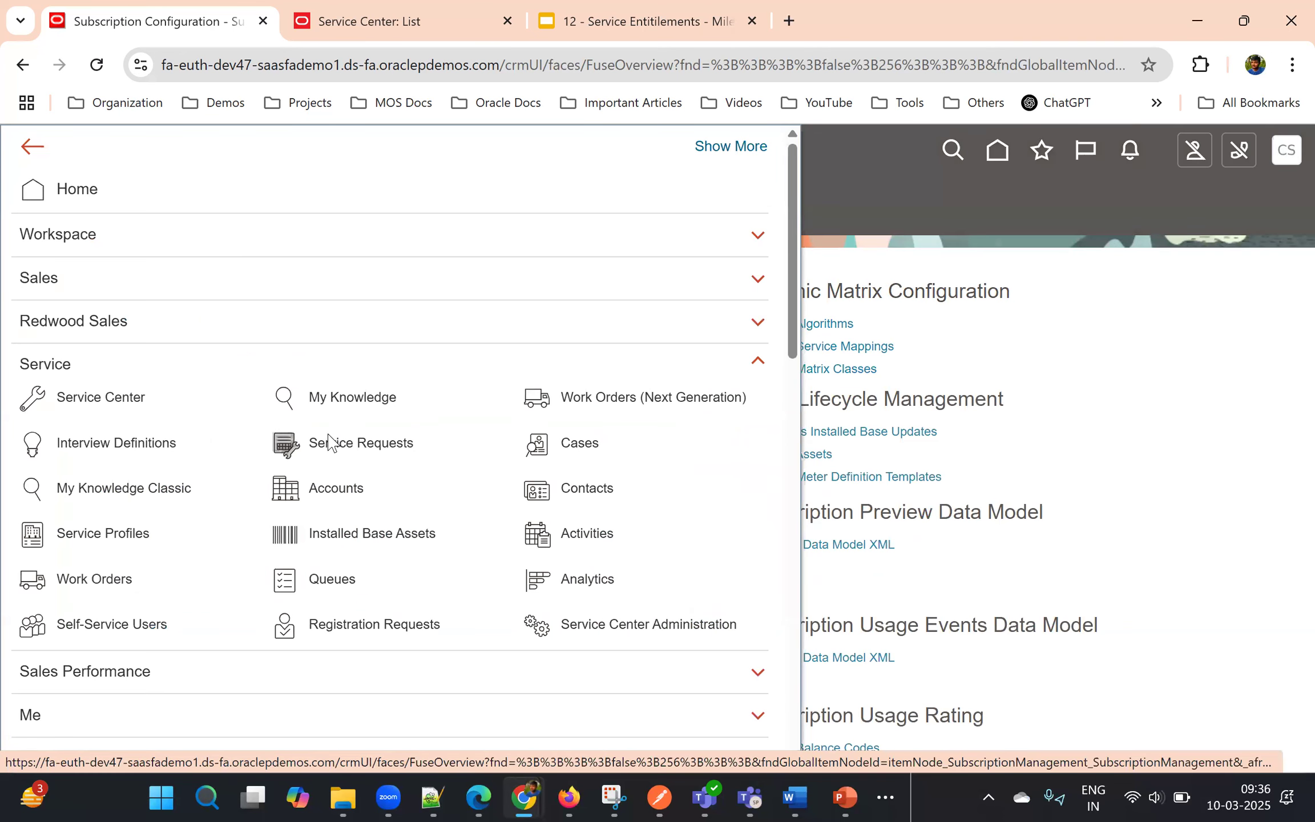
pyautogui.click(328, 443)
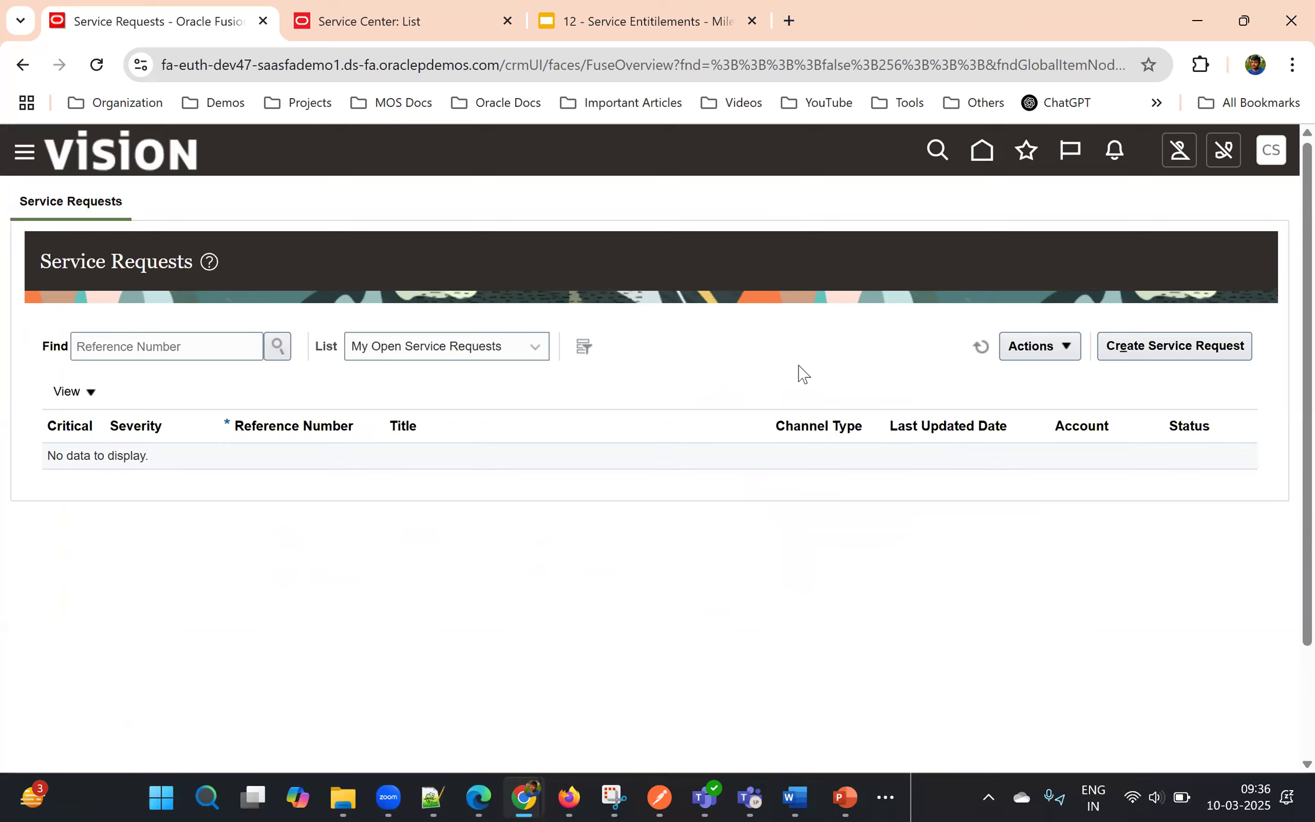
pyautogui.click(1151, 344)
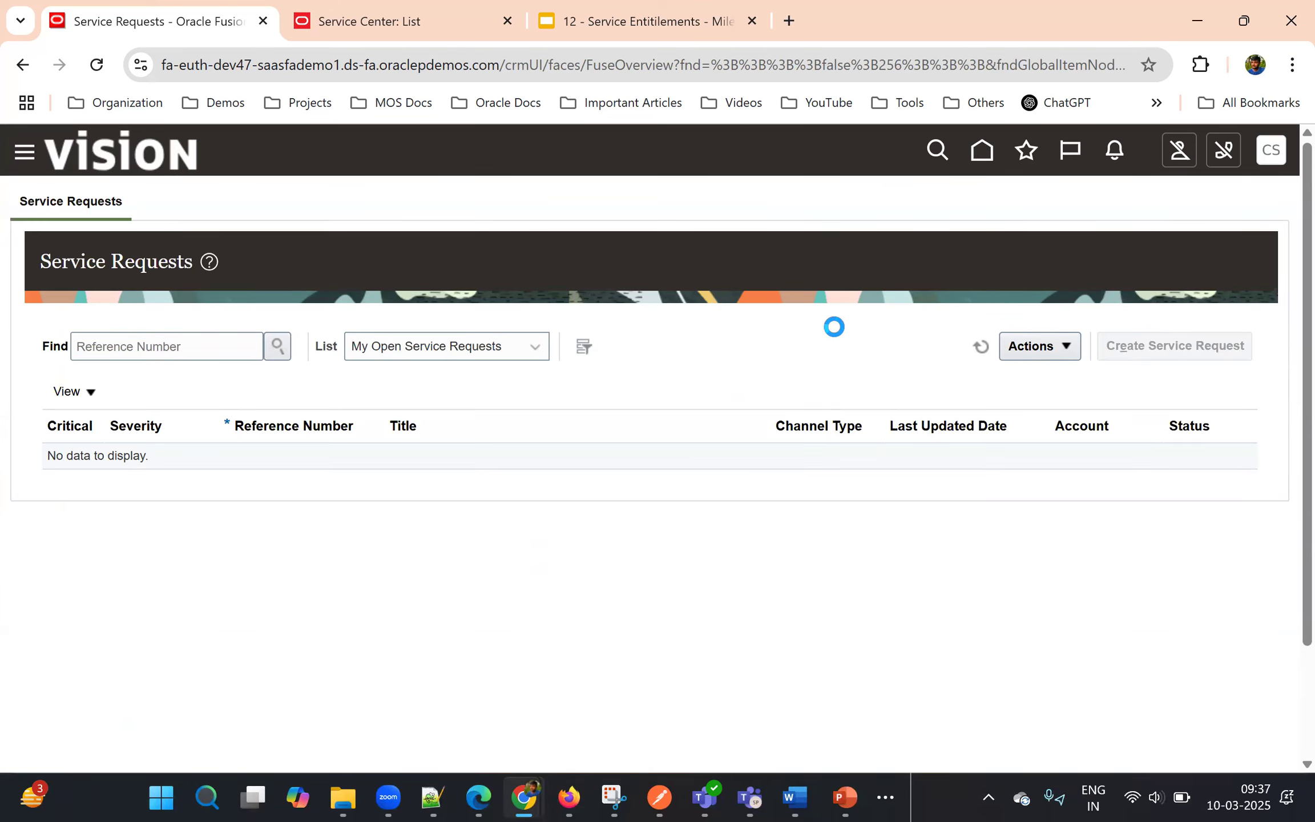
pyautogui.click(503, 351)
pyautogui.write('SR M')
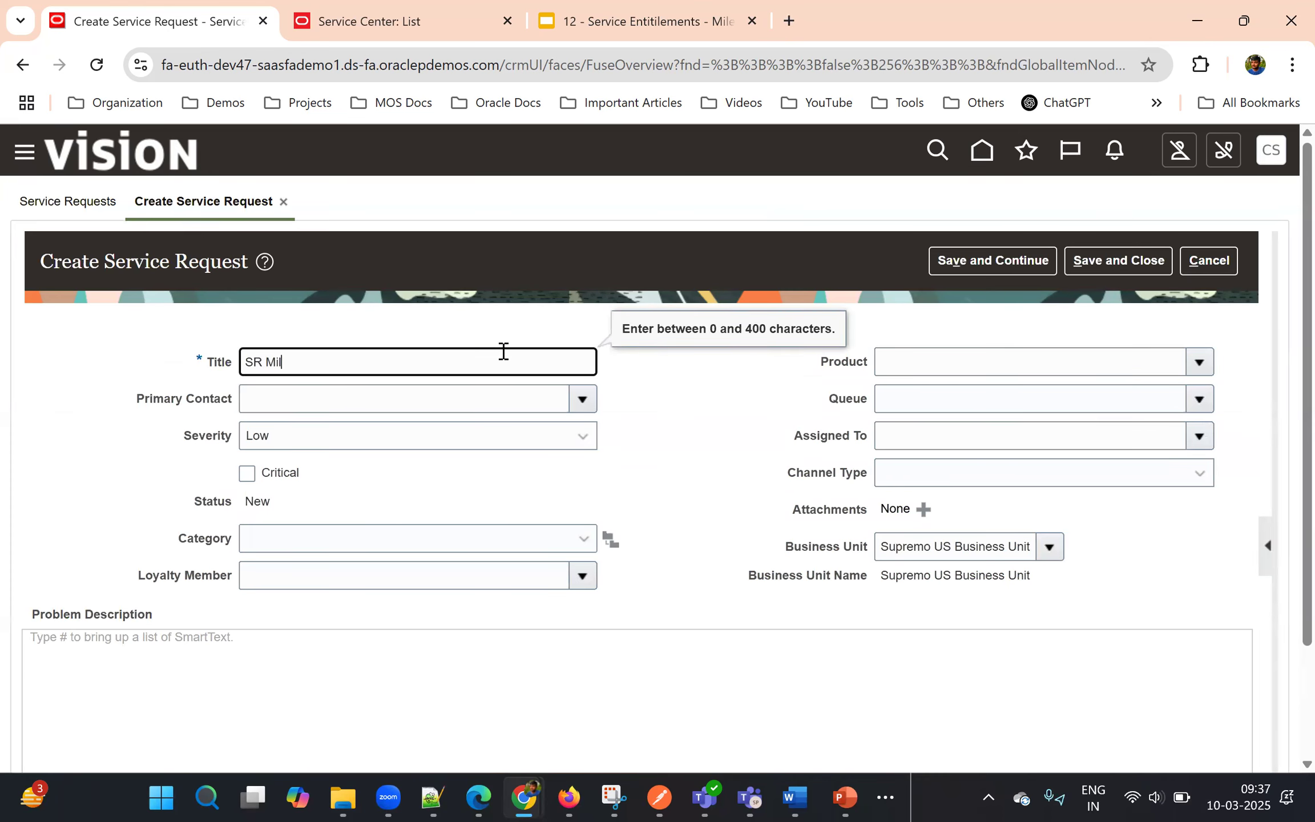
pyautogui.write('ilestone Test 001')
pyautogui.click(650, 400)
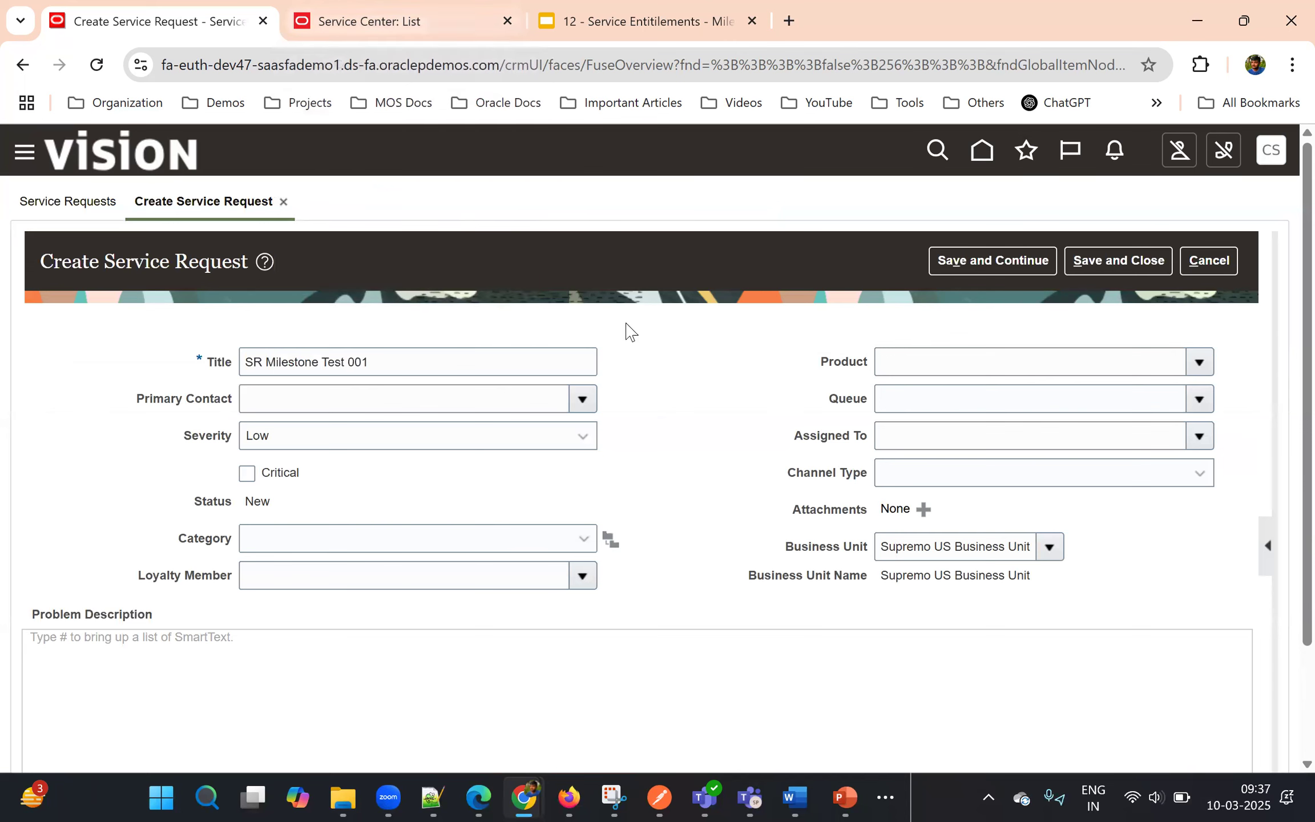
# - Open the Platinum Coverage standard coverage template in the second browser tab to review its entitlement rule
pyautogui.click(408, 14)
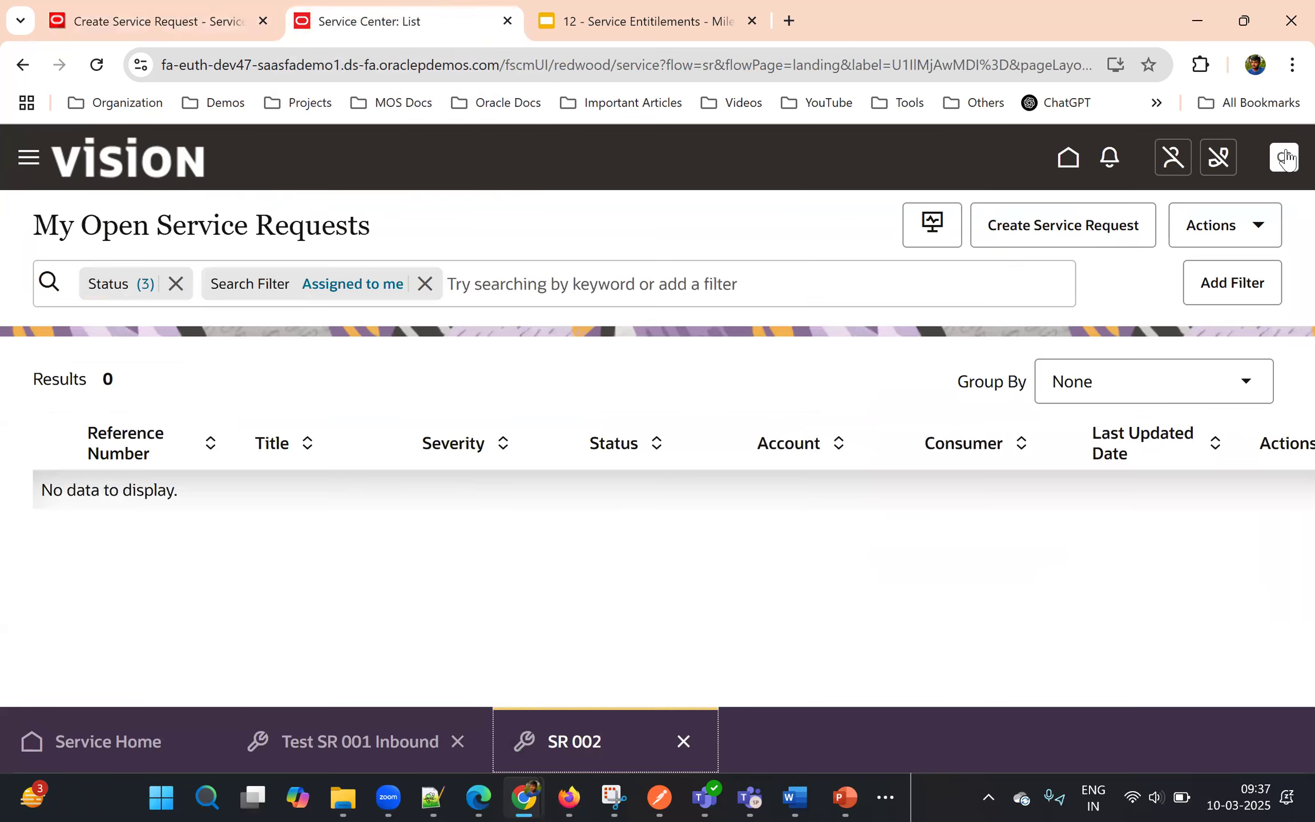
pyautogui.click(1285, 159)
pyautogui.click(1066, 160)
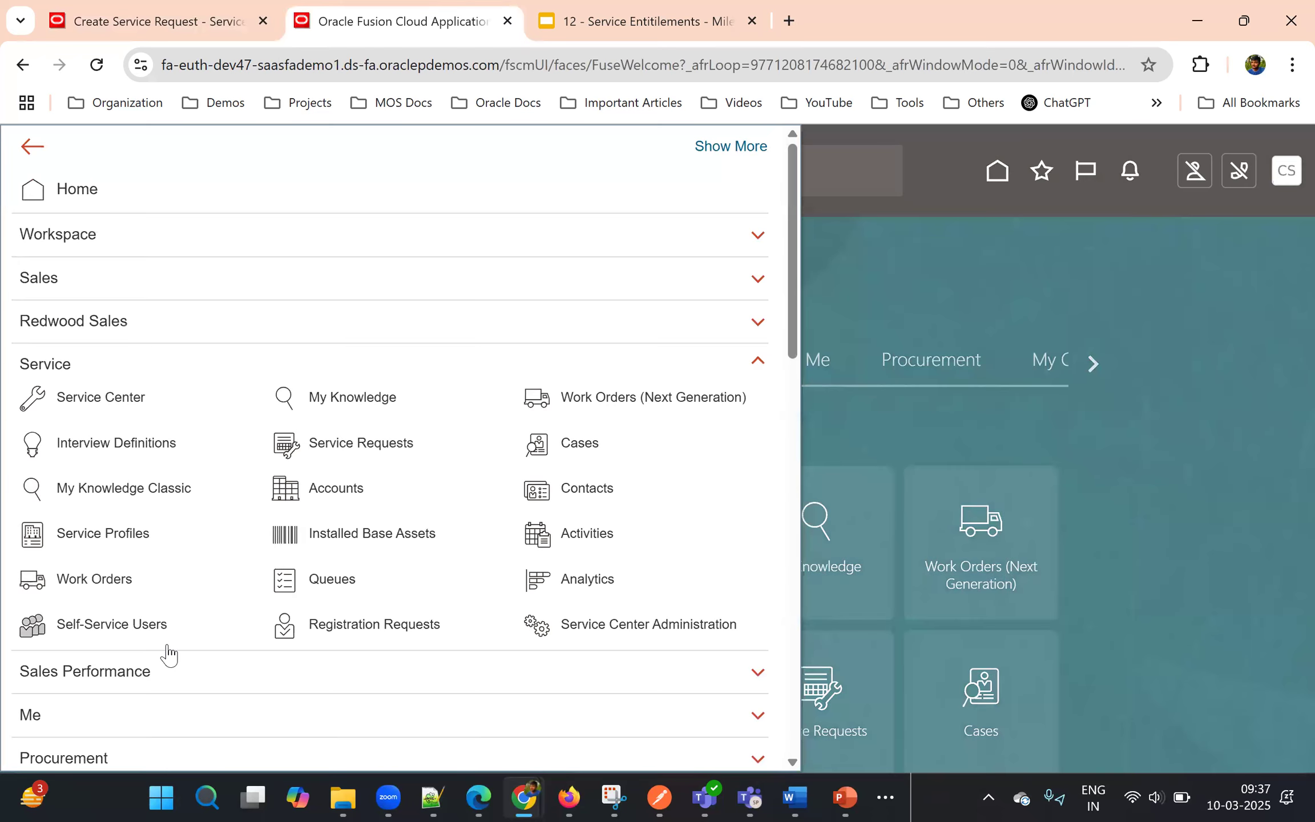
pyautogui.scroll(-5, 168, 655)
pyautogui.scroll(-1, 168, 654)
pyautogui.click(94, 561)
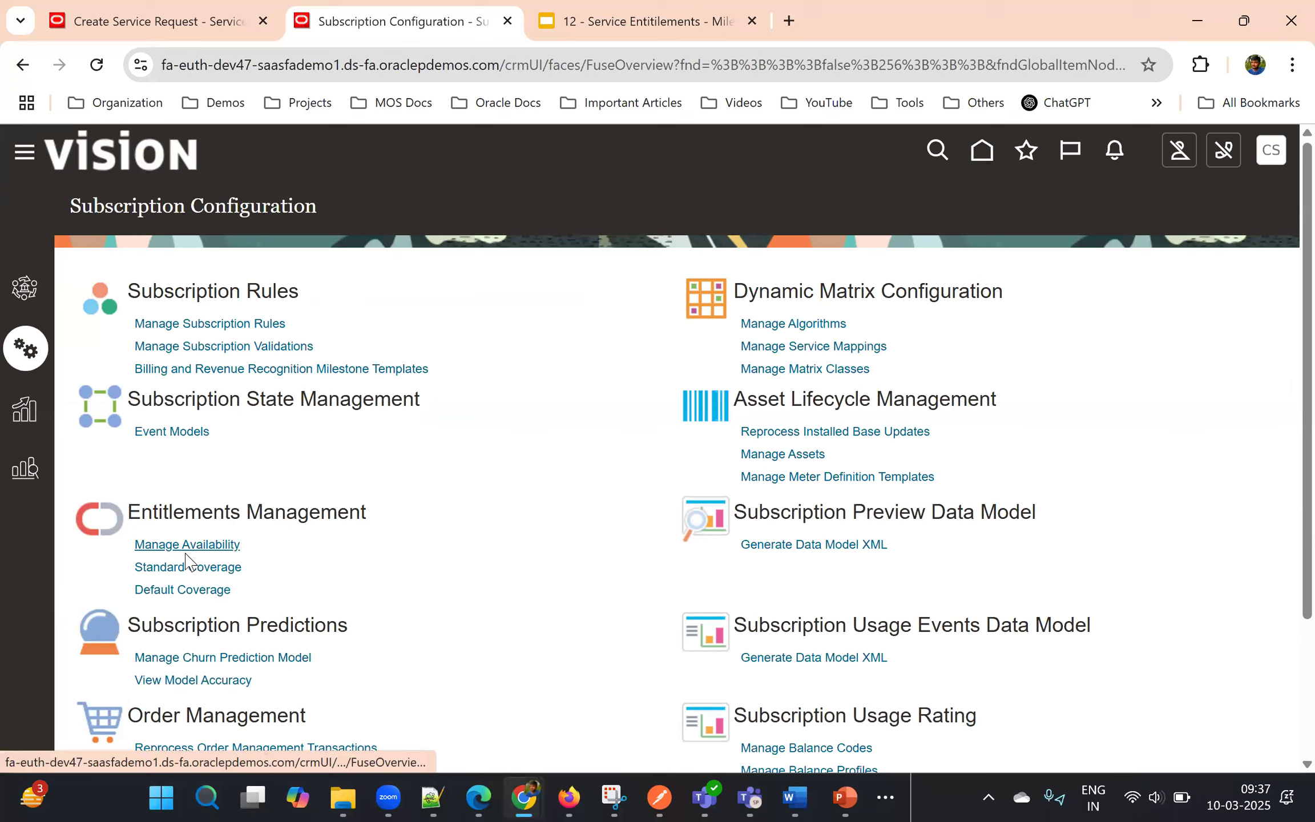
pyautogui.click(187, 568)
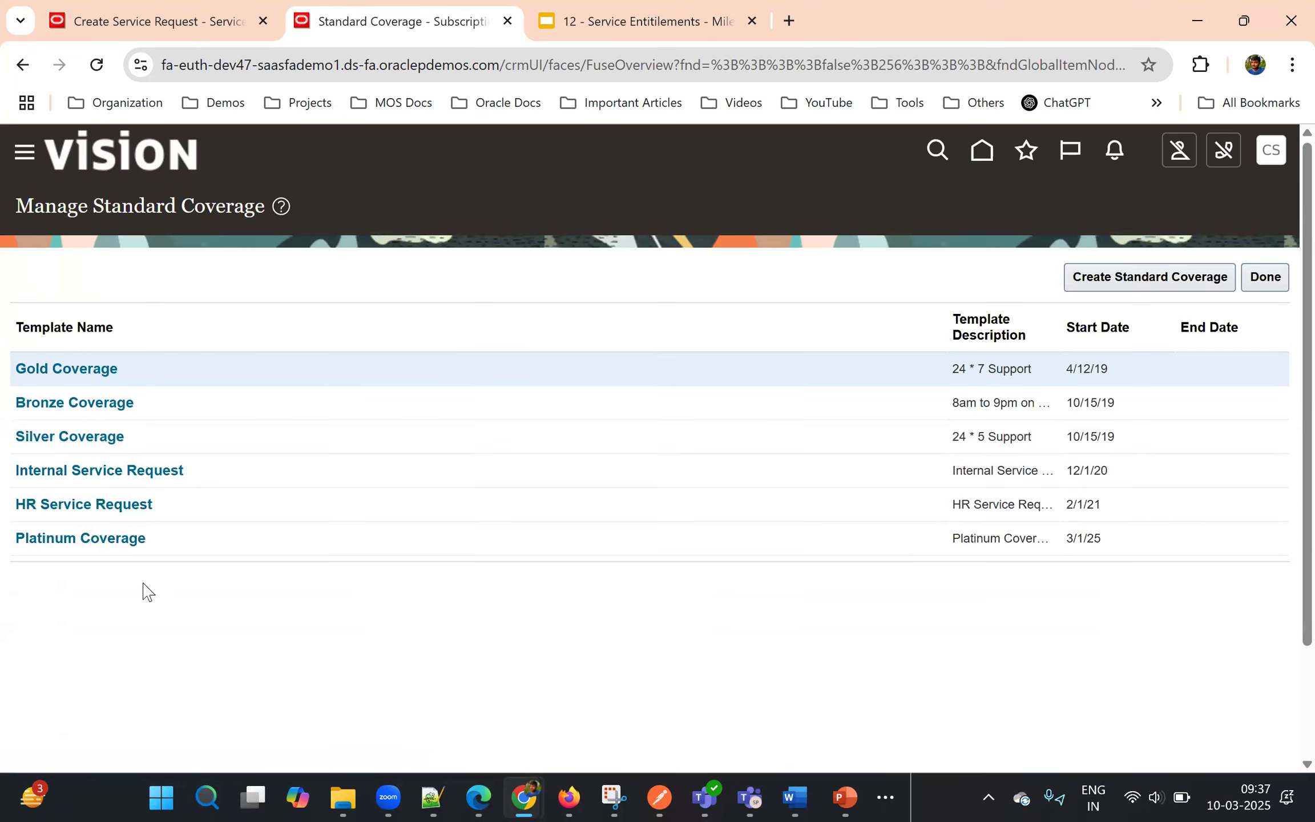
pyautogui.click(90, 538)
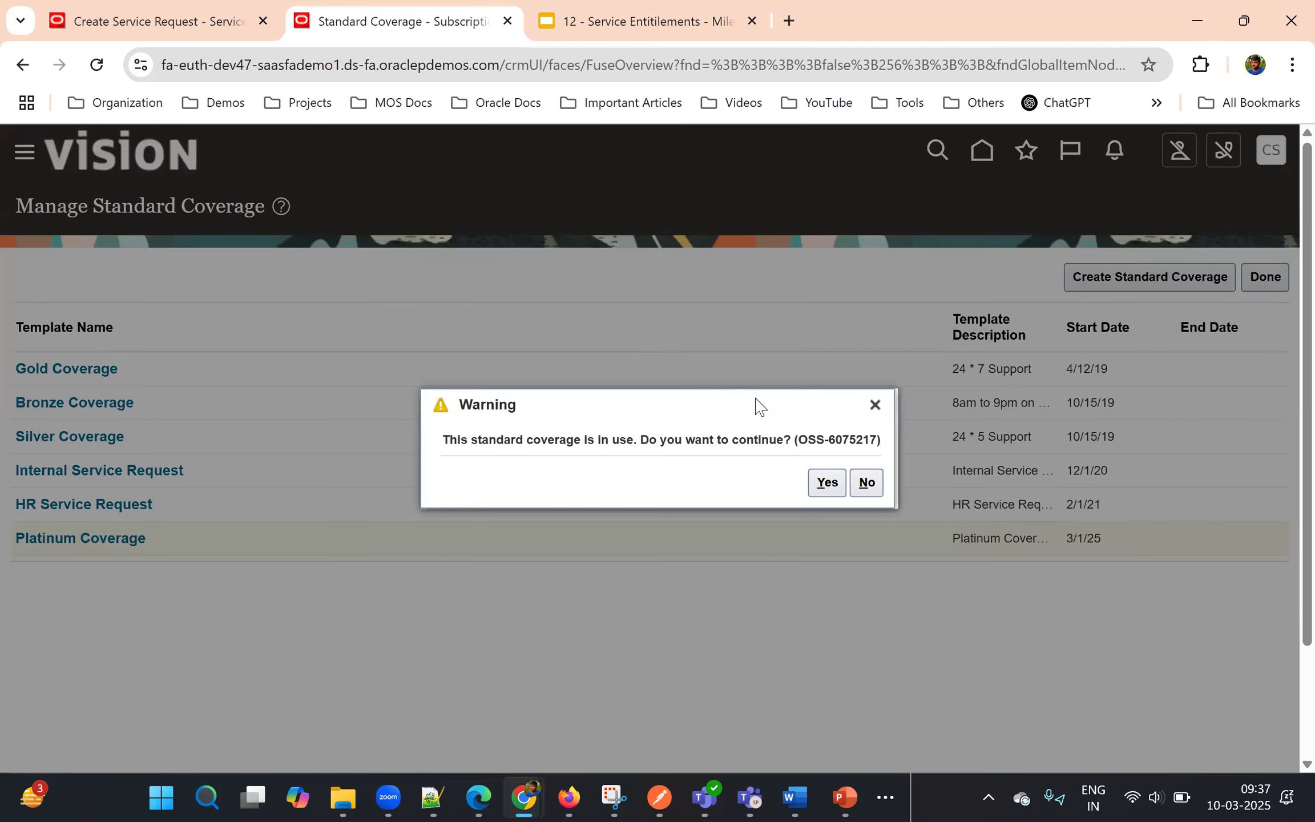
pyautogui.click(821, 482)
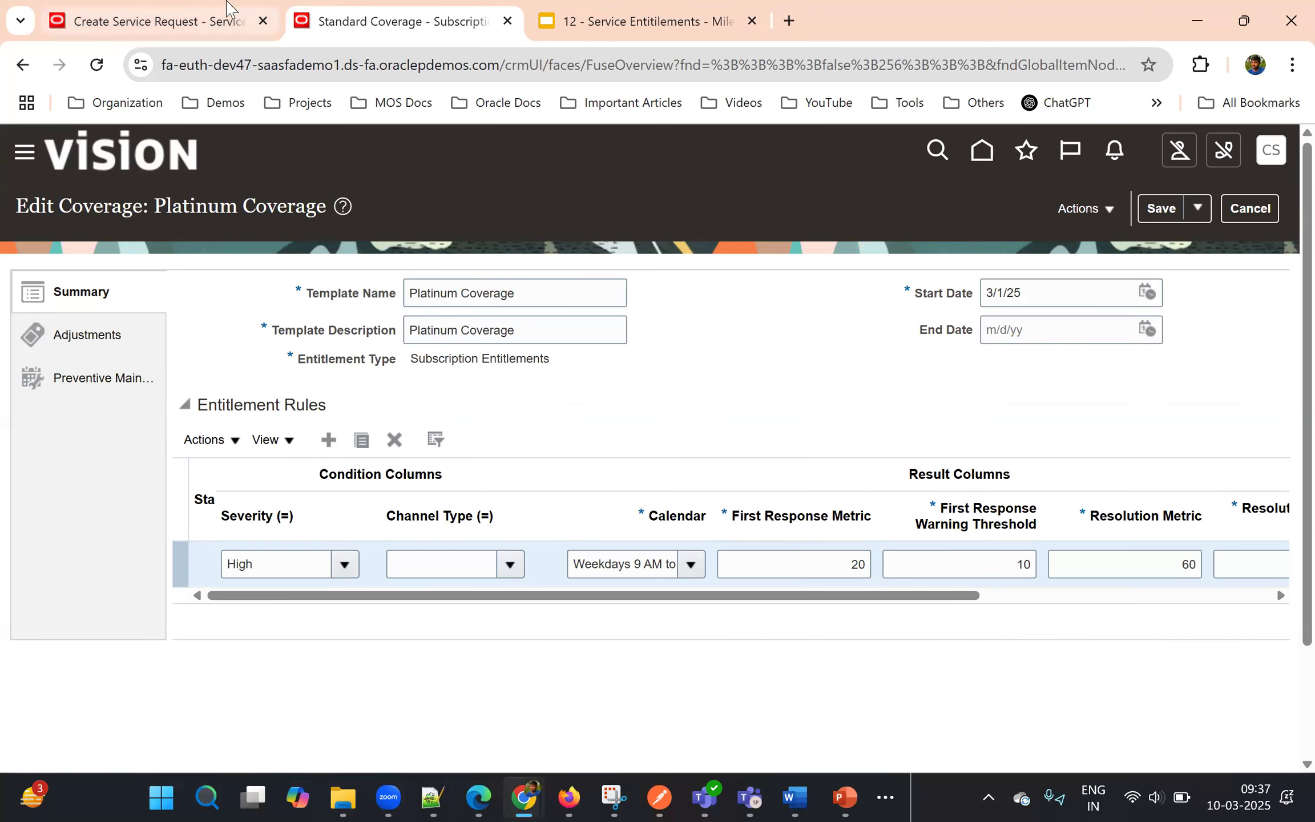
# - Back in the new service request, set the severity to High and save it, continuing to its details
pyautogui.click(224, 7)
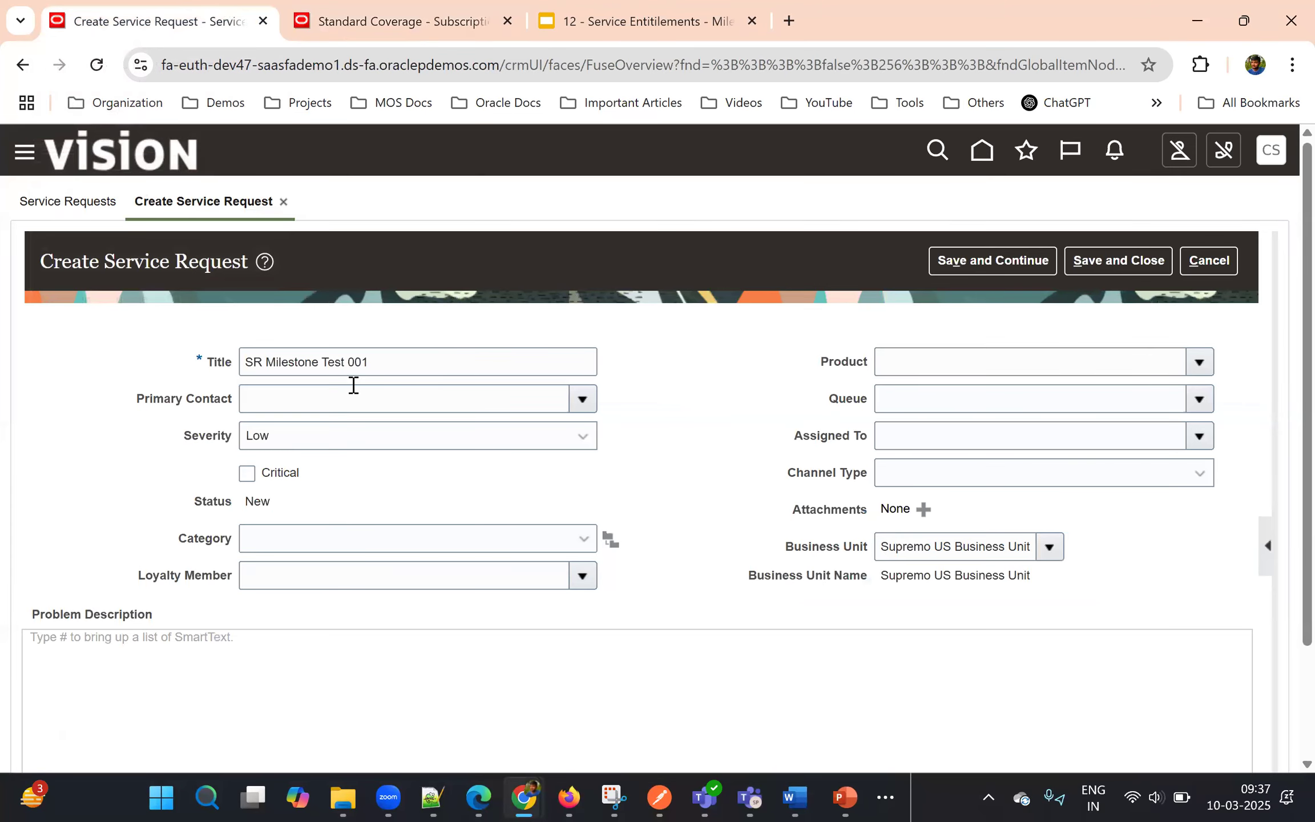
pyautogui.click(352, 442)
pyautogui.click(322, 496)
pyautogui.click(978, 273)
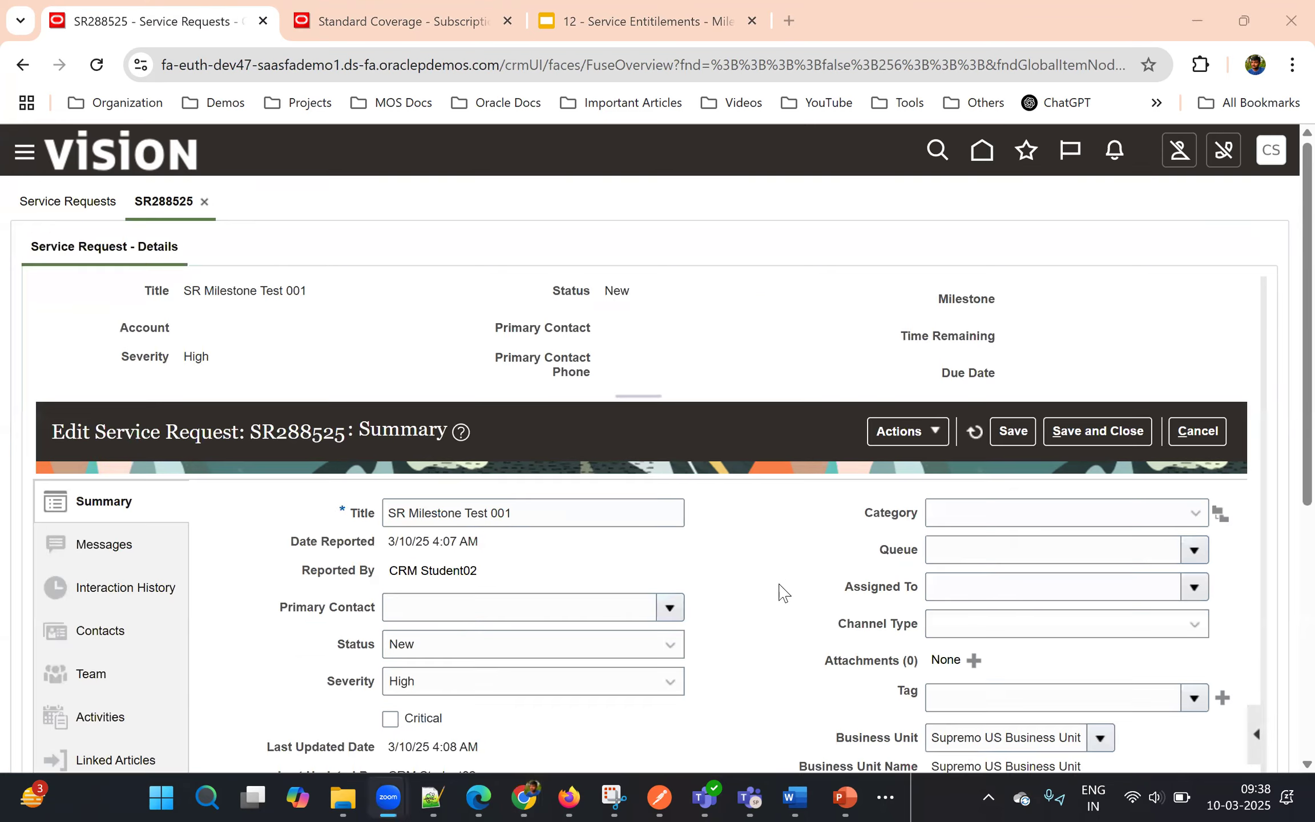
# - Refresh the service request and examine its applicable milestones in the milestone details
pyautogui.scroll(-2, 779, 588)
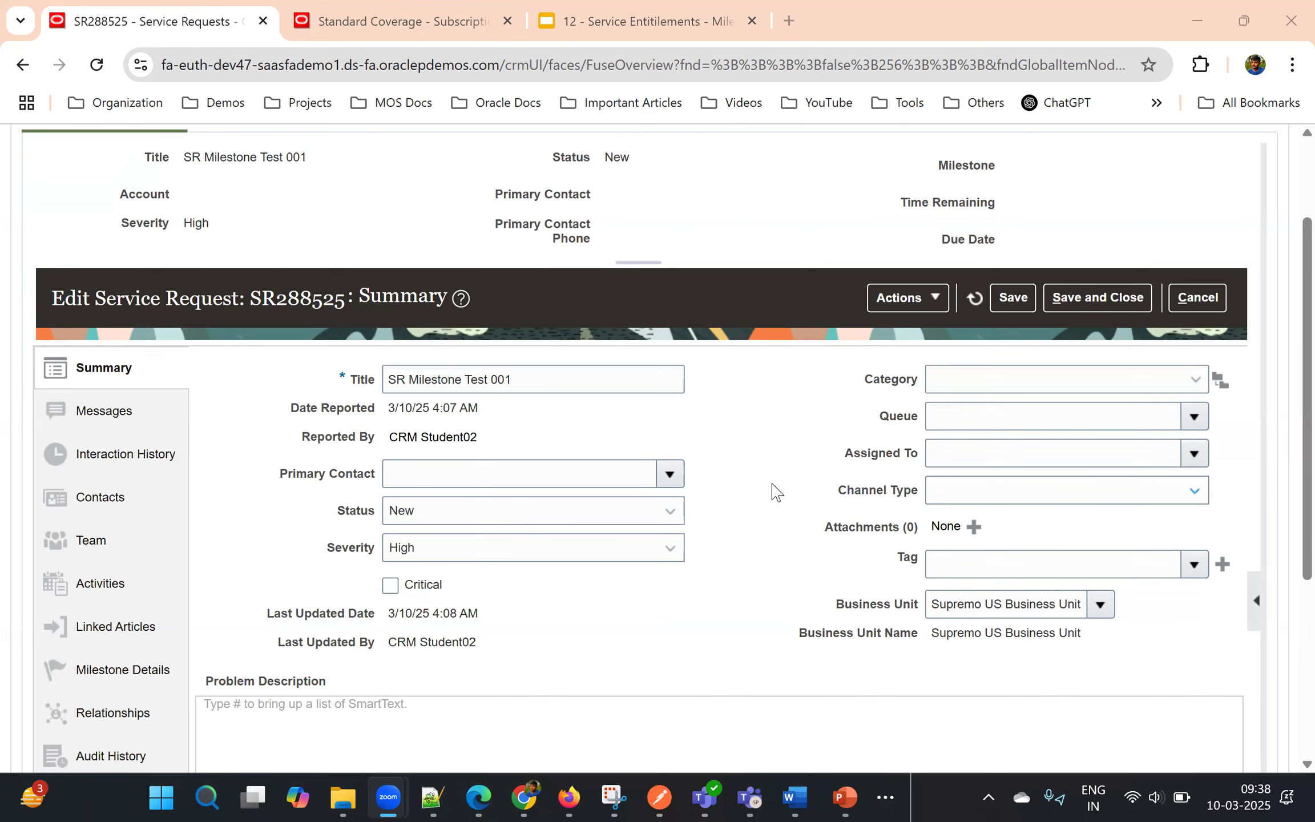
pyautogui.click(972, 301)
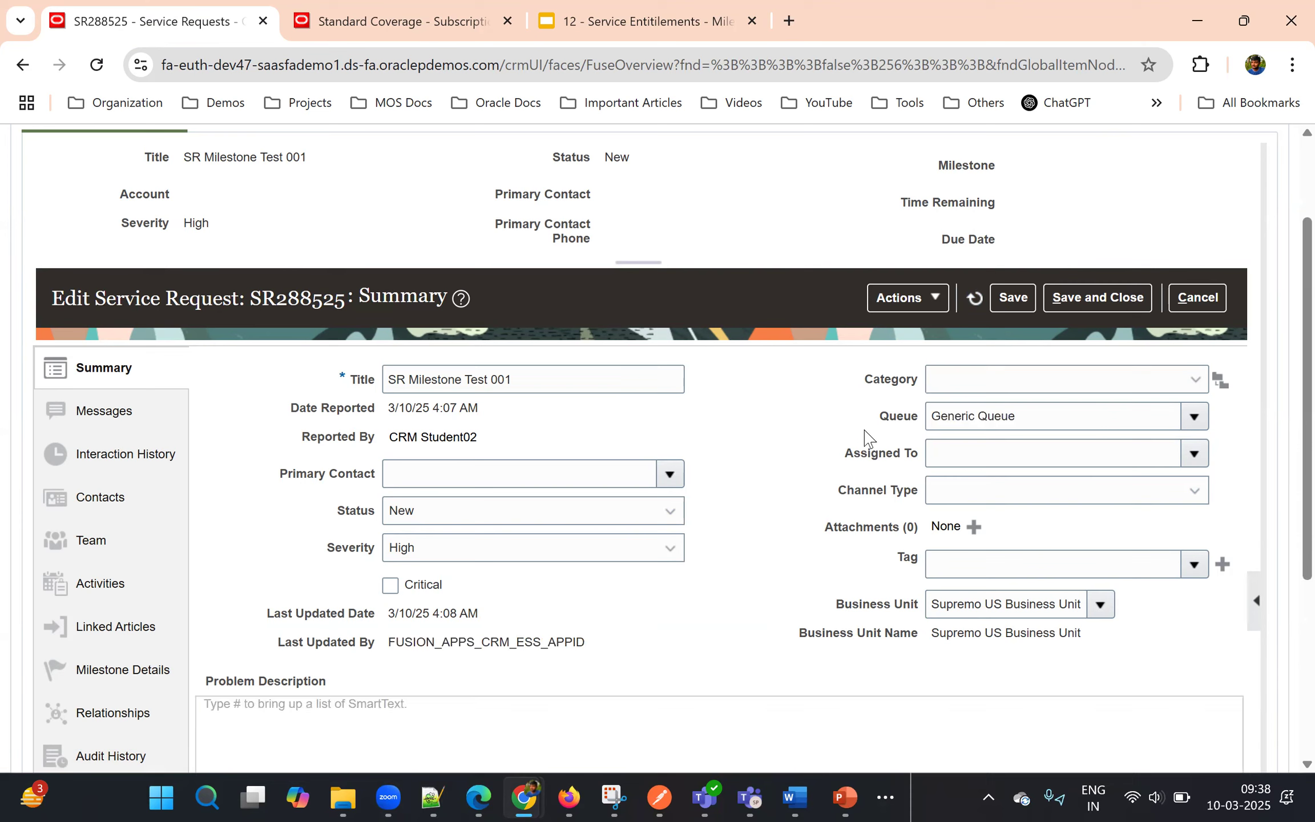
pyautogui.click(973, 297)
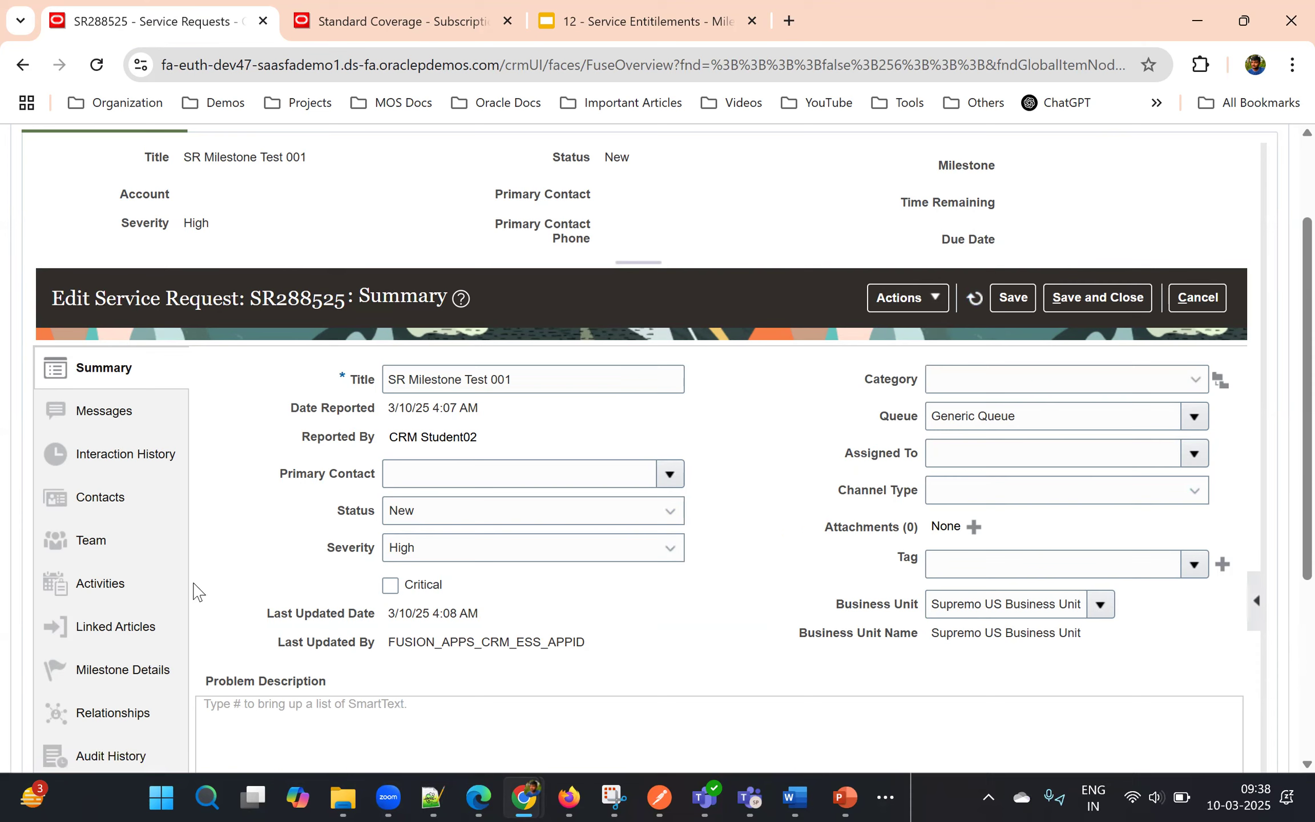
pyautogui.click(96, 671)
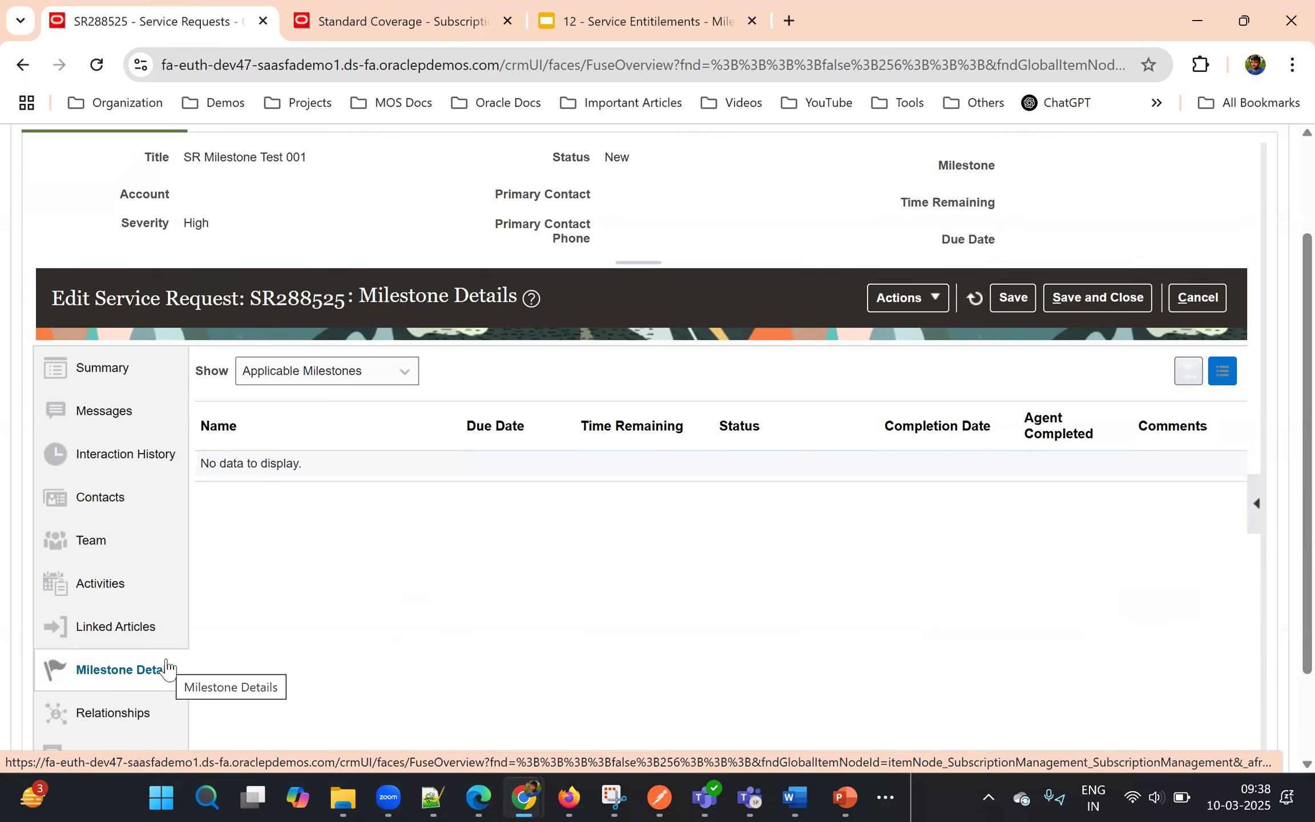
pyautogui.click(974, 297)
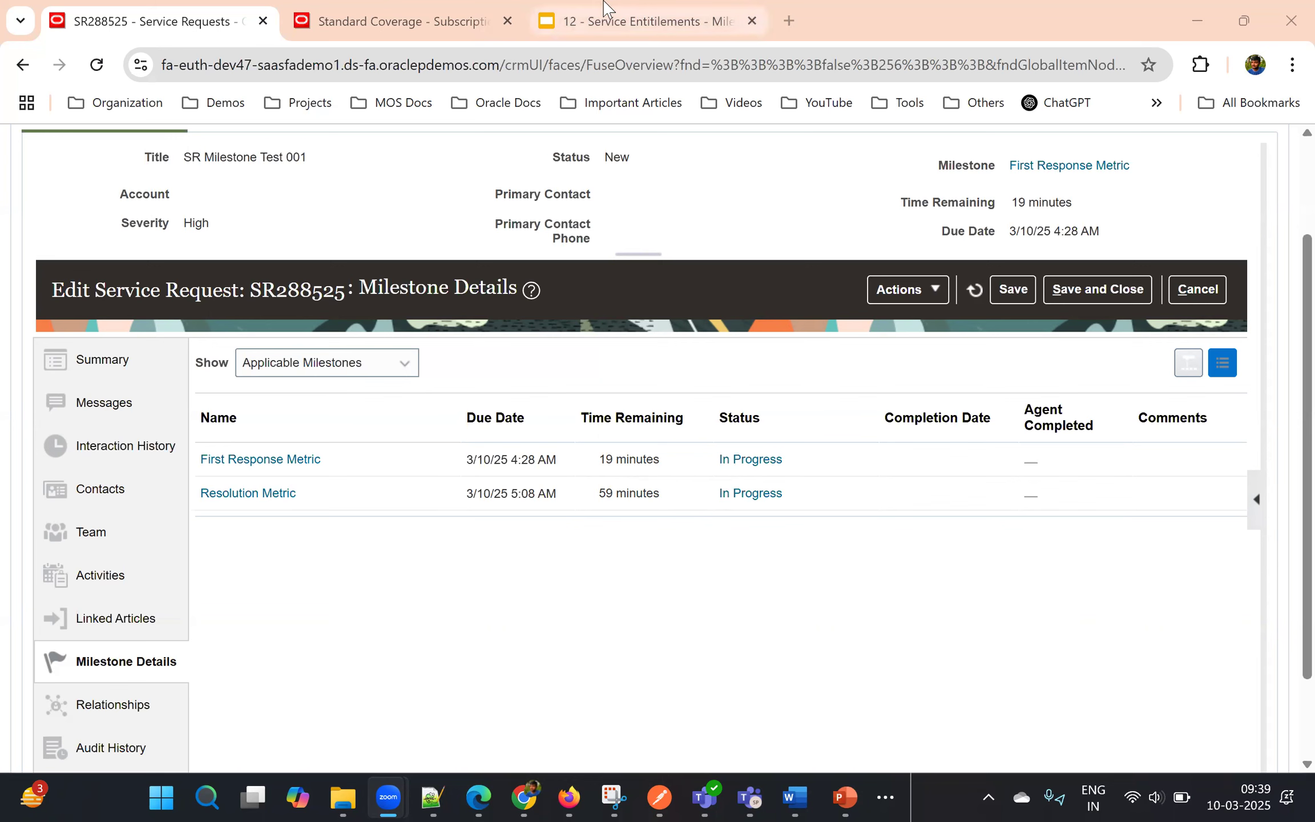
# - Review the first response and resolution metrics and warning thresholds in the Platinum Coverage rule for comparison
pyautogui.click(429, 11)
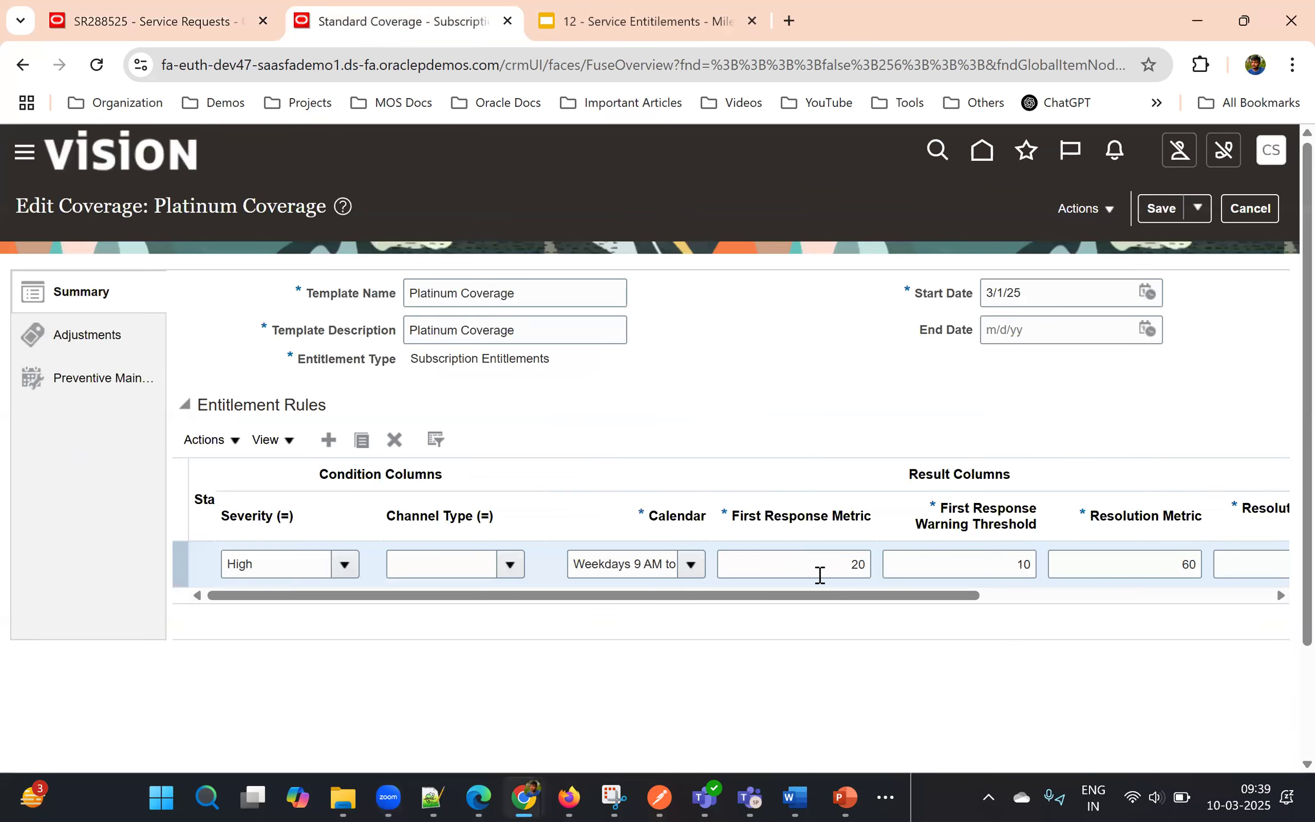
pyautogui.hscroll(1, 819, 573)
pyautogui.hscroll(5, 818, 571)
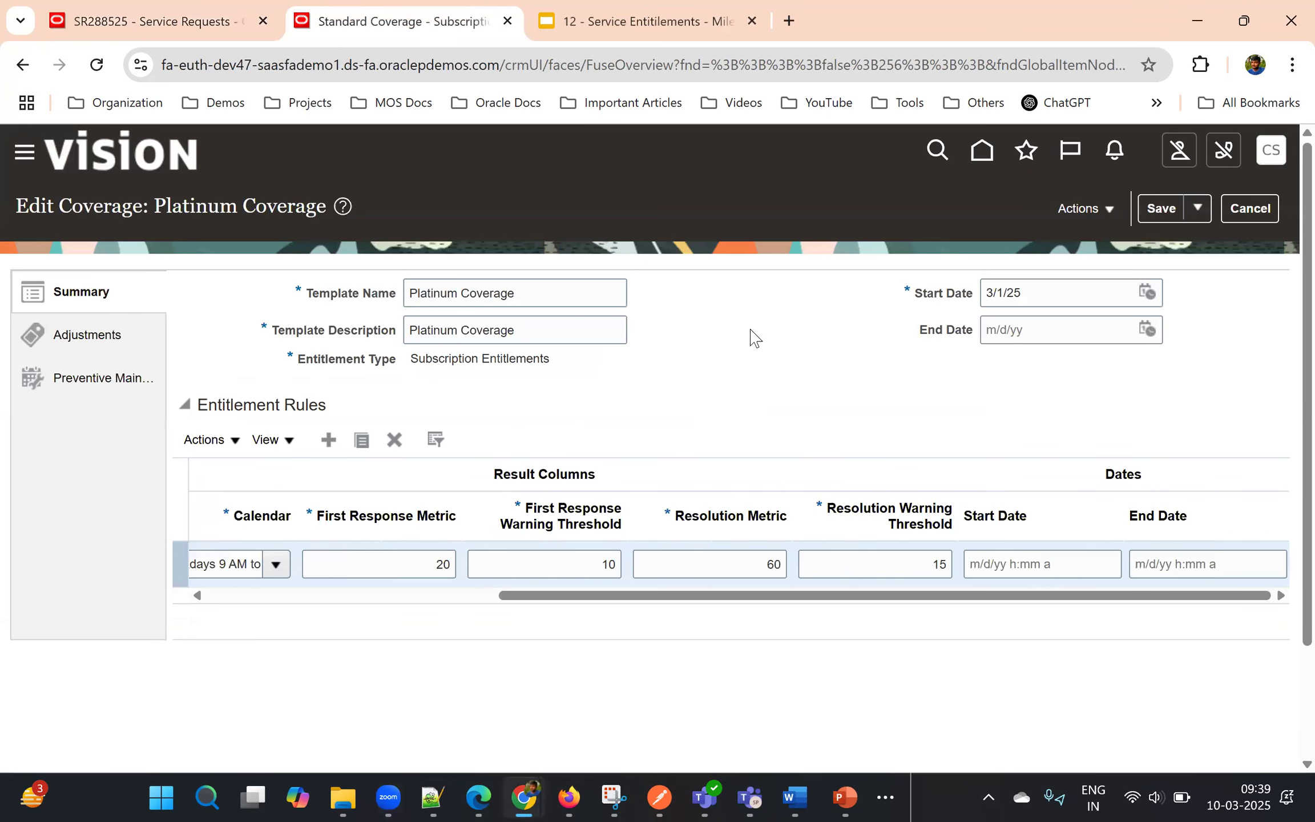
# - Return to the service request and review the First Response Metric milestone's history and the available milestone filters
pyautogui.click(190, 13)
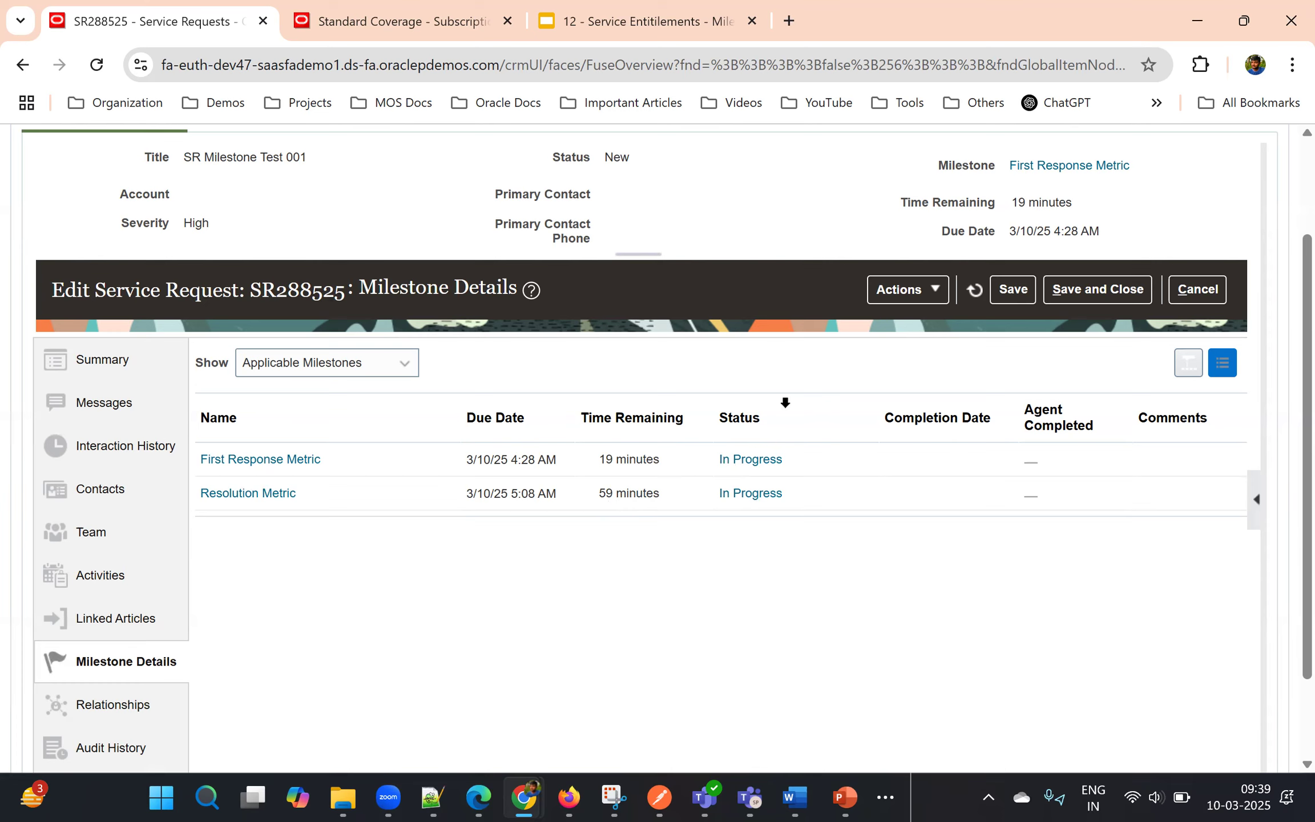
pyautogui.click(263, 461)
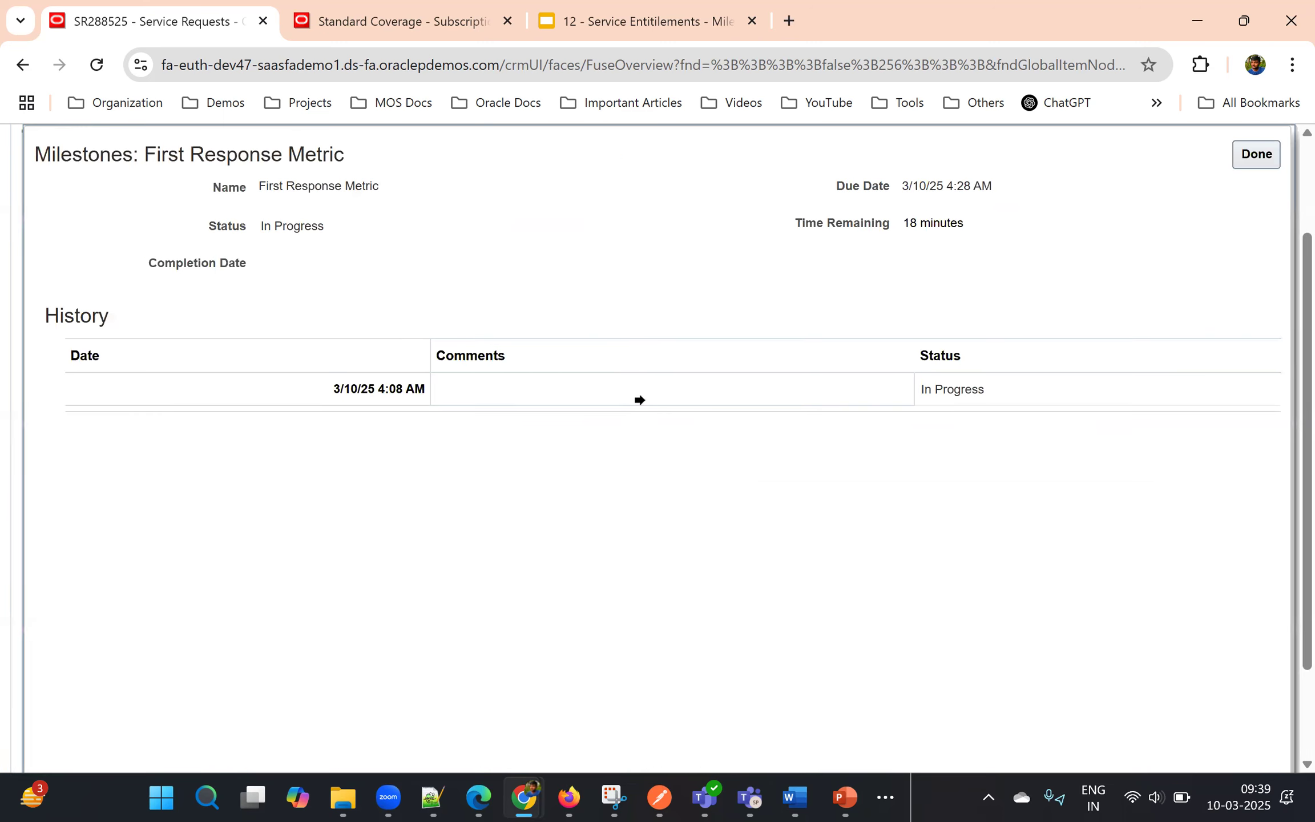
pyautogui.click(1250, 160)
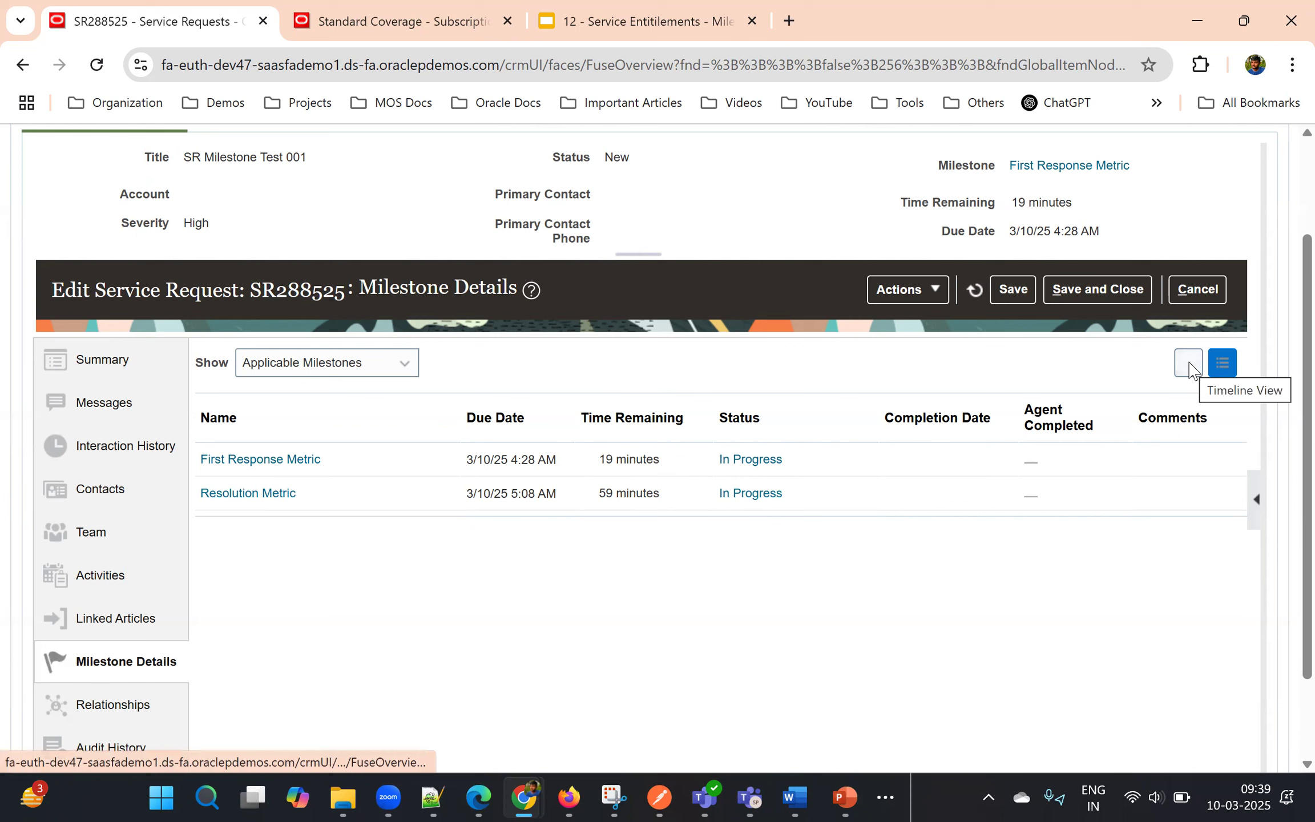
pyautogui.click(374, 367)
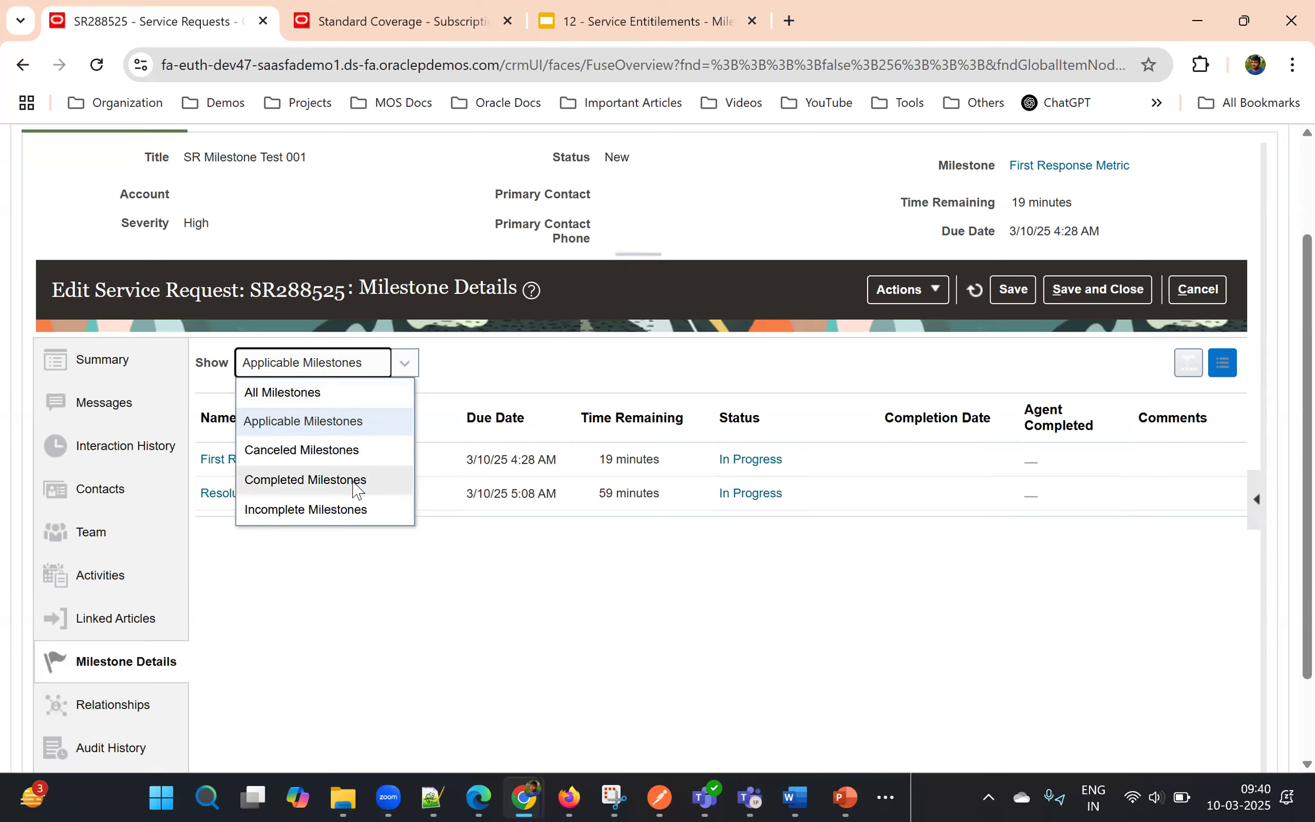
pyautogui.click(756, 351)
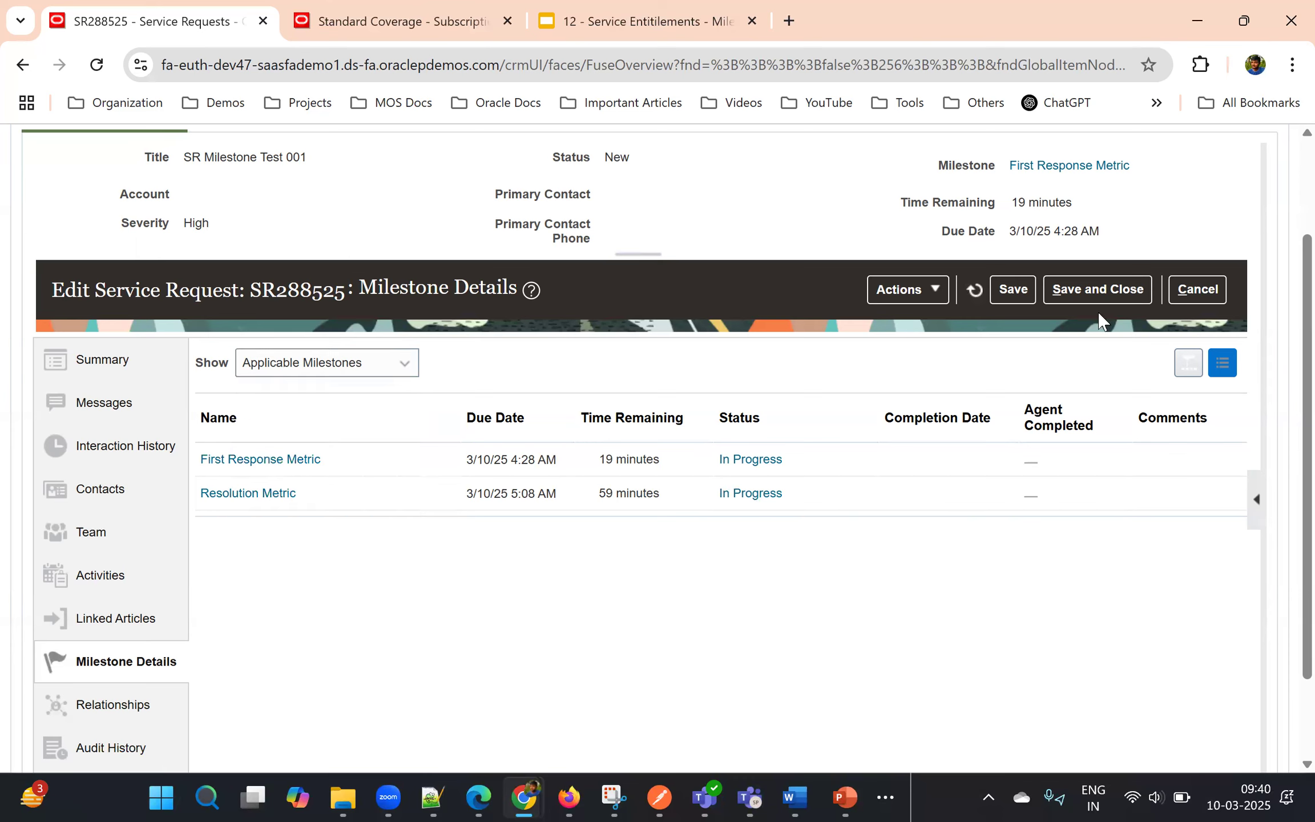
# - Show the applicable milestones in the timeline view and examine the First Response Metric details with its history expanded
pyautogui.click(1188, 366)
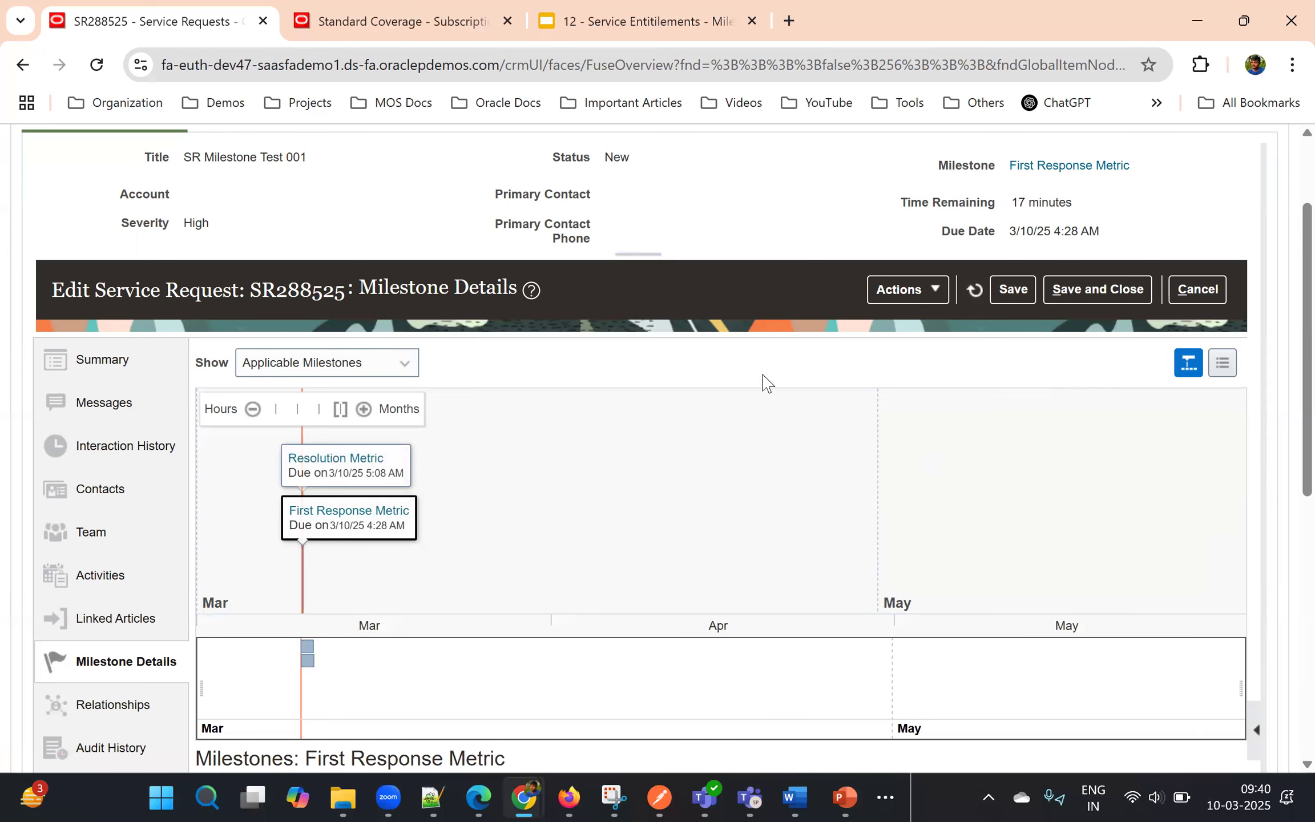
pyautogui.scroll(-2, 686, 511)
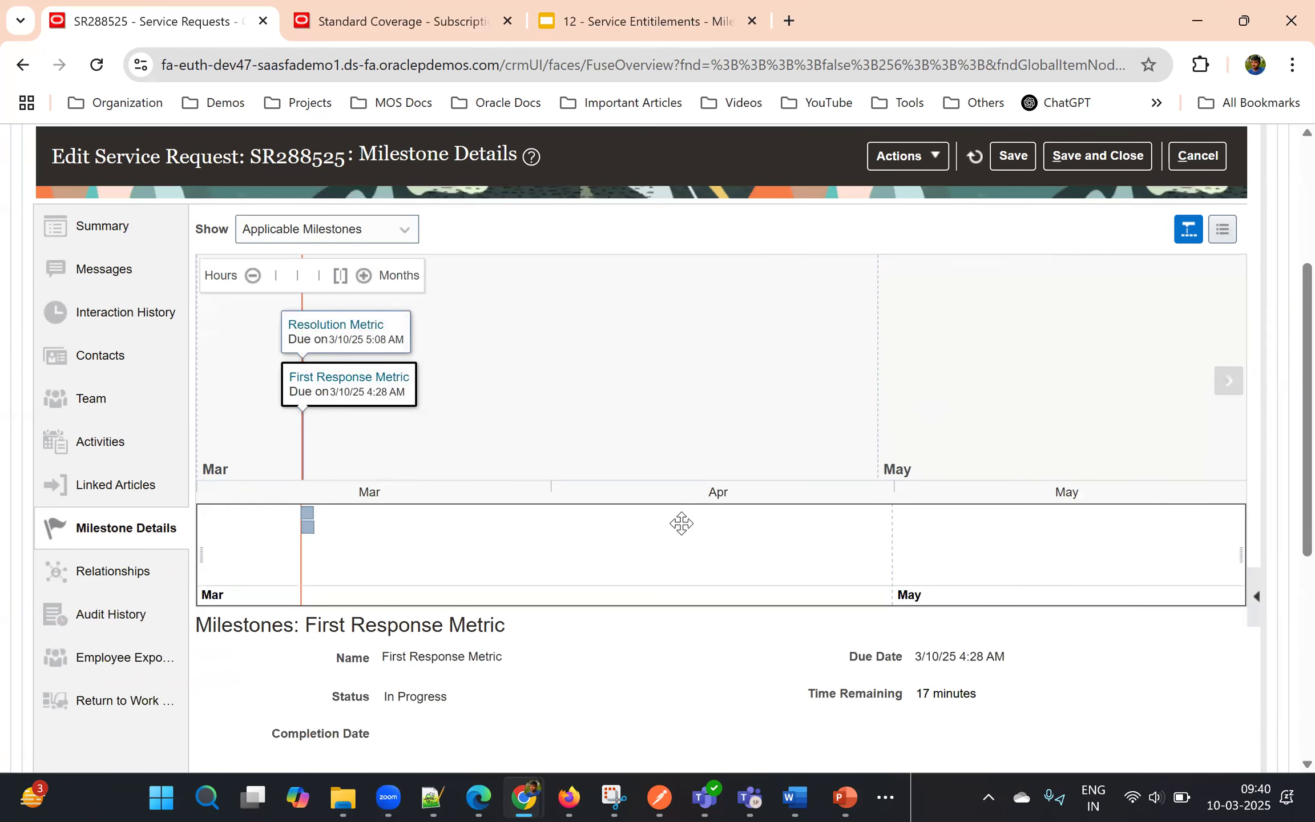
pyautogui.scroll(1, 681, 528)
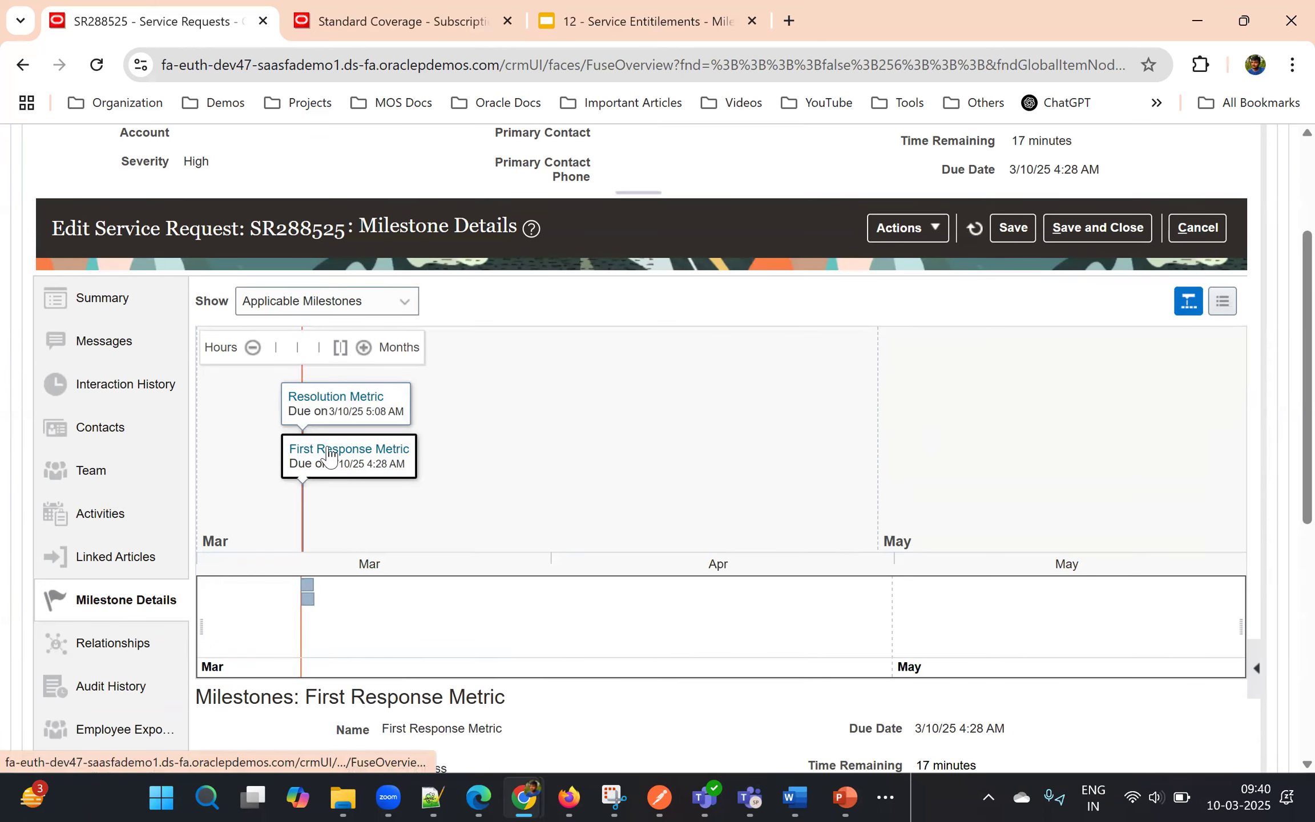
pyautogui.scroll(-5, 637, 659)
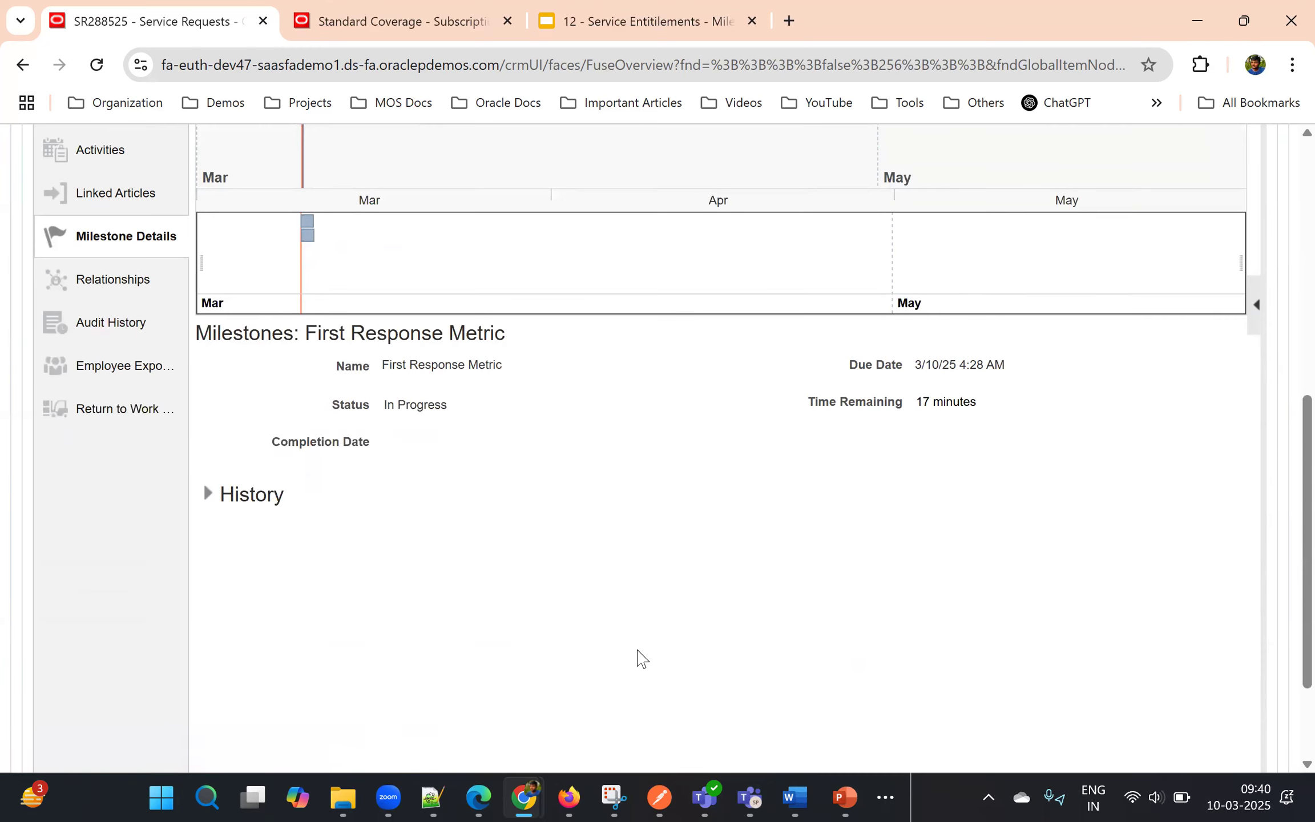
pyautogui.click(207, 494)
pyautogui.scroll(3, 613, 437)
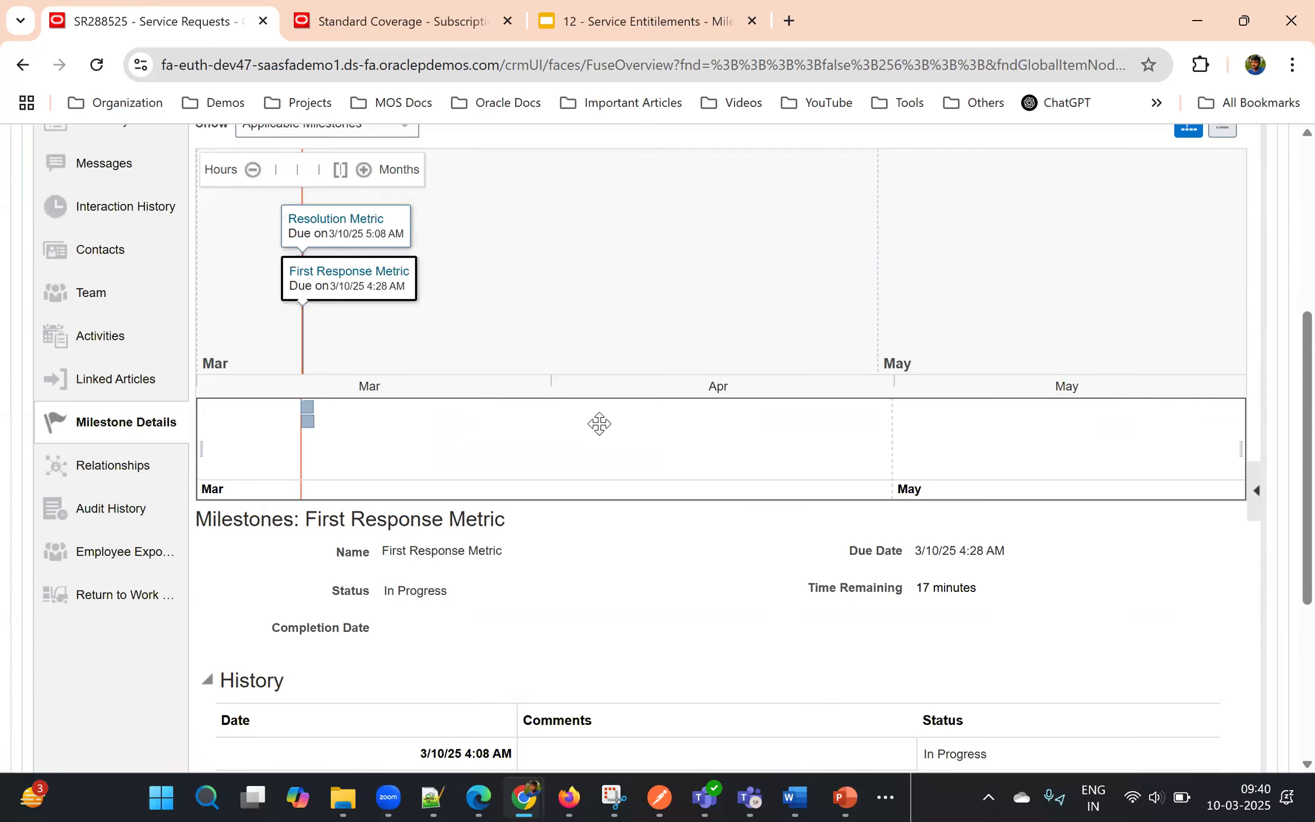
pyautogui.scroll(3, 589, 385)
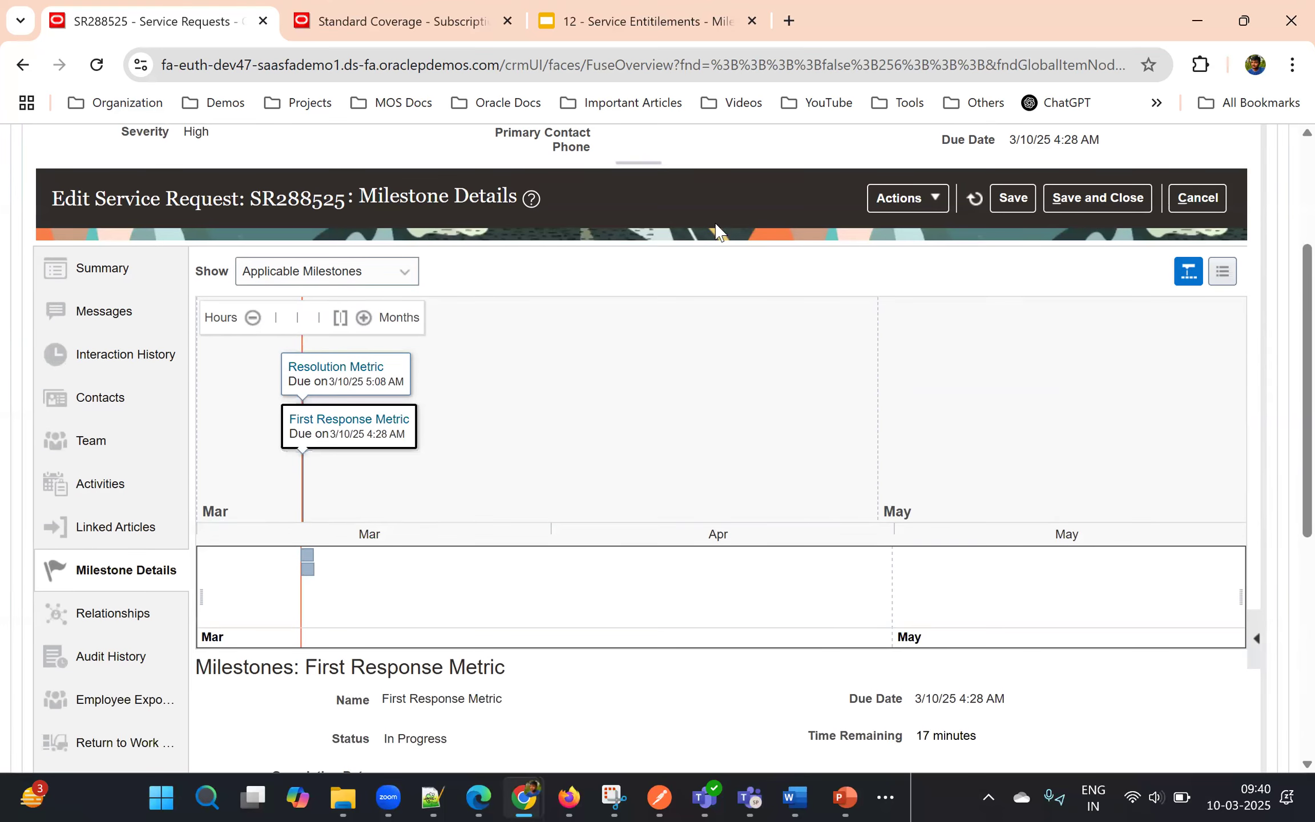
# - Review the actions available for the service request, then refresh and close it to return to the service requests list
pyautogui.click(900, 194)
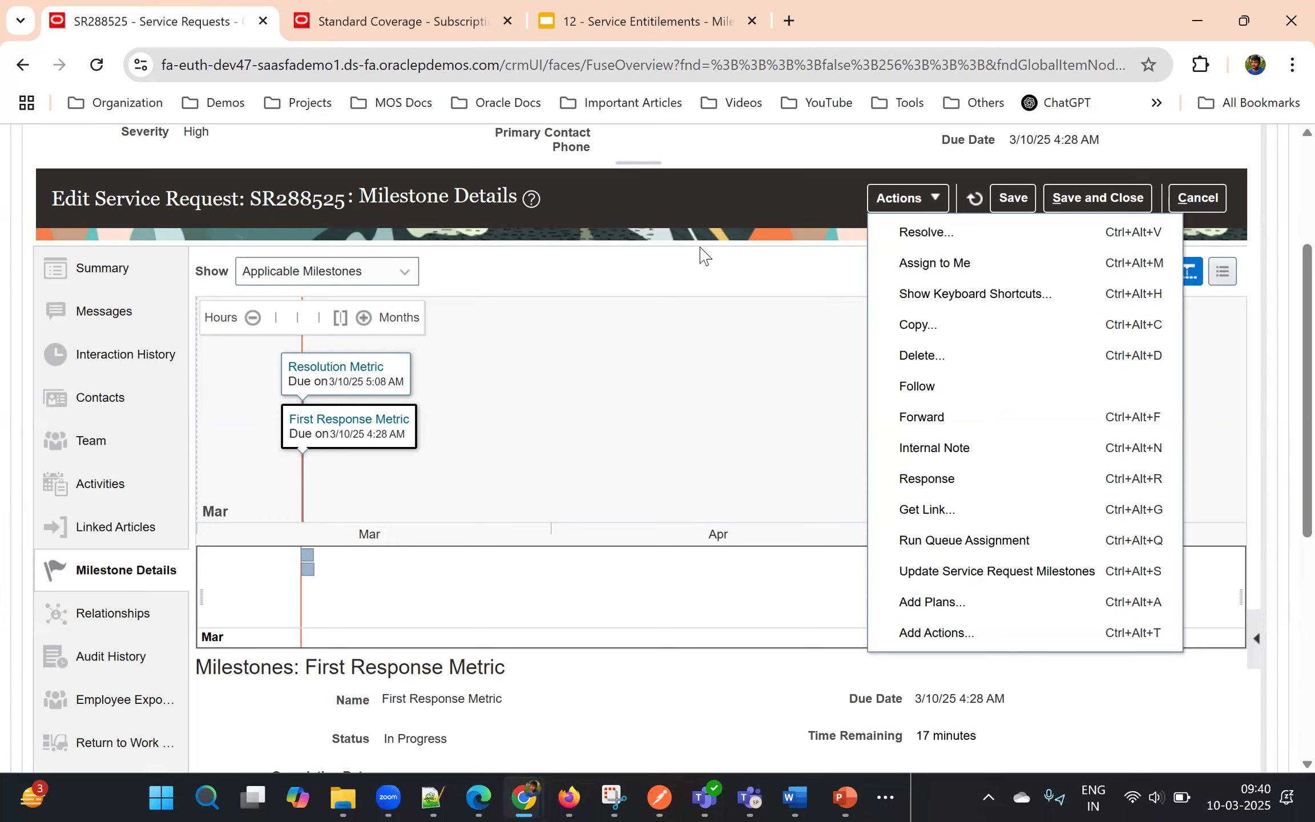
pyautogui.click(654, 203)
pyautogui.scroll(3, 742, 260)
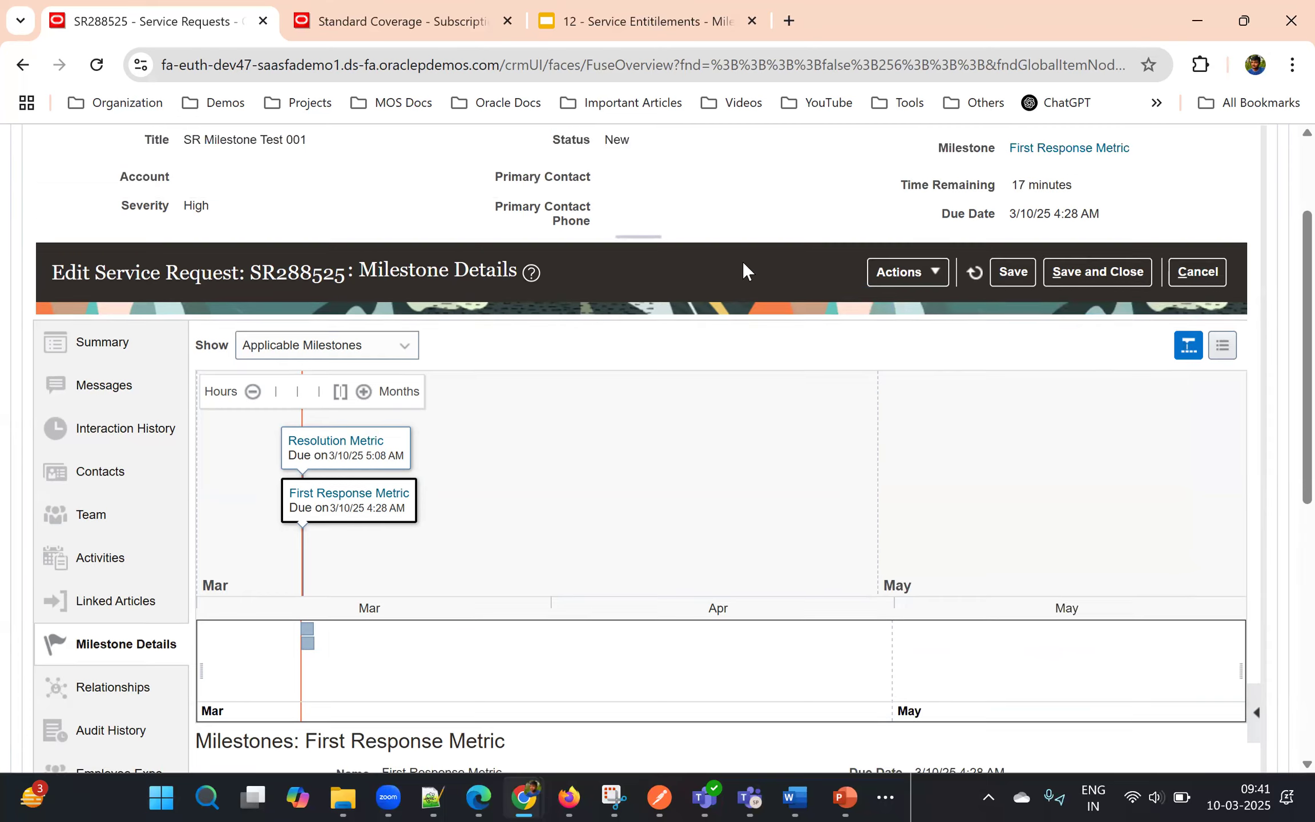
pyautogui.click(974, 408)
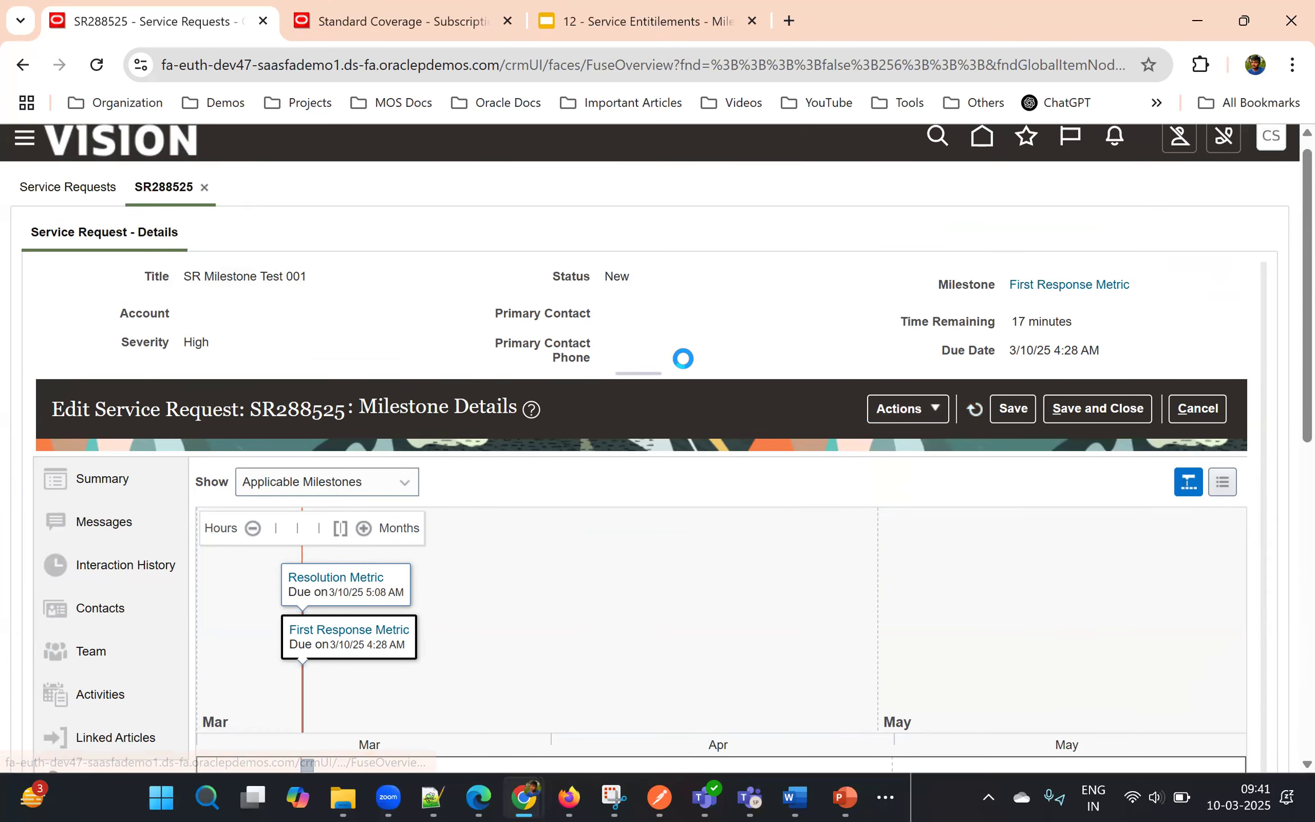
pyautogui.click(1214, 409)
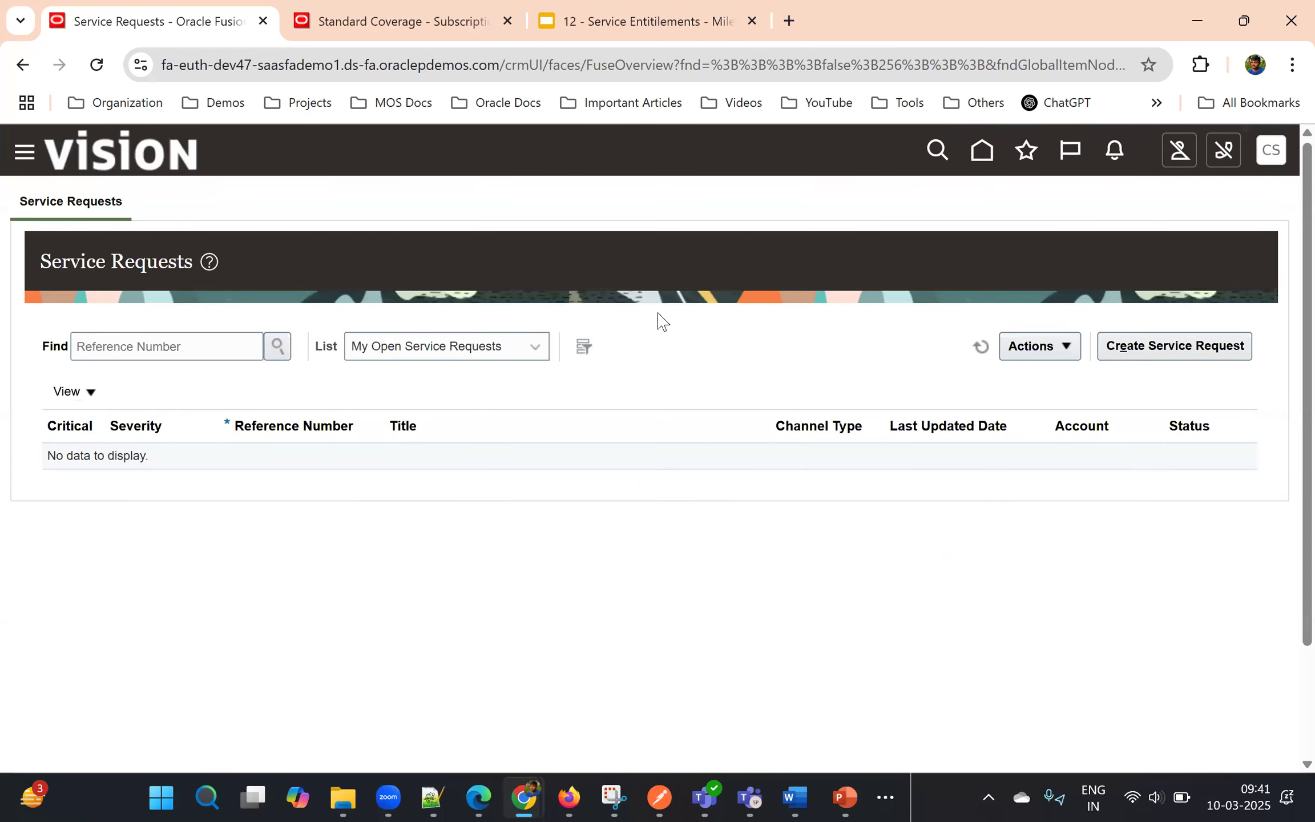
# - Reopen service request SR288525 from the reference number search and copy its number from the page heading
pyautogui.click(214, 347)
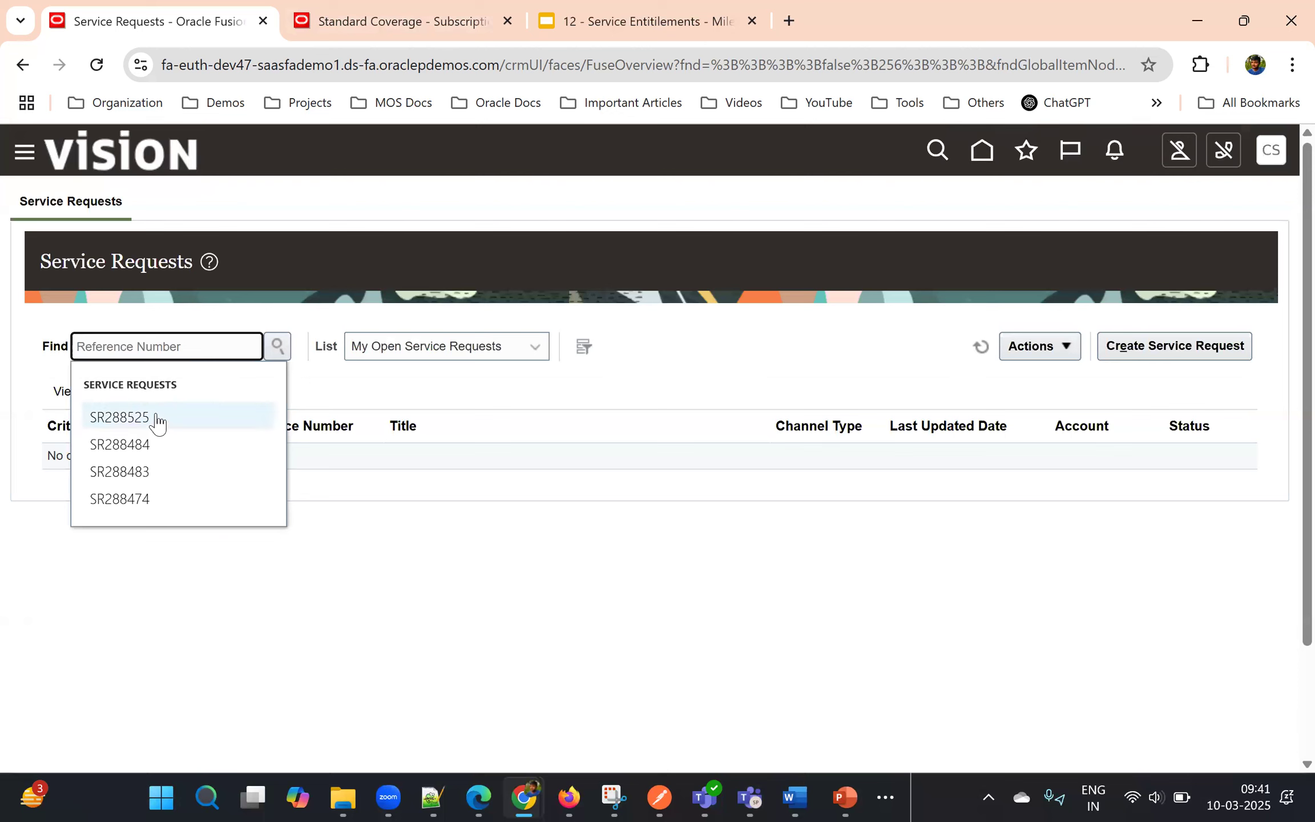
pyautogui.click(155, 420)
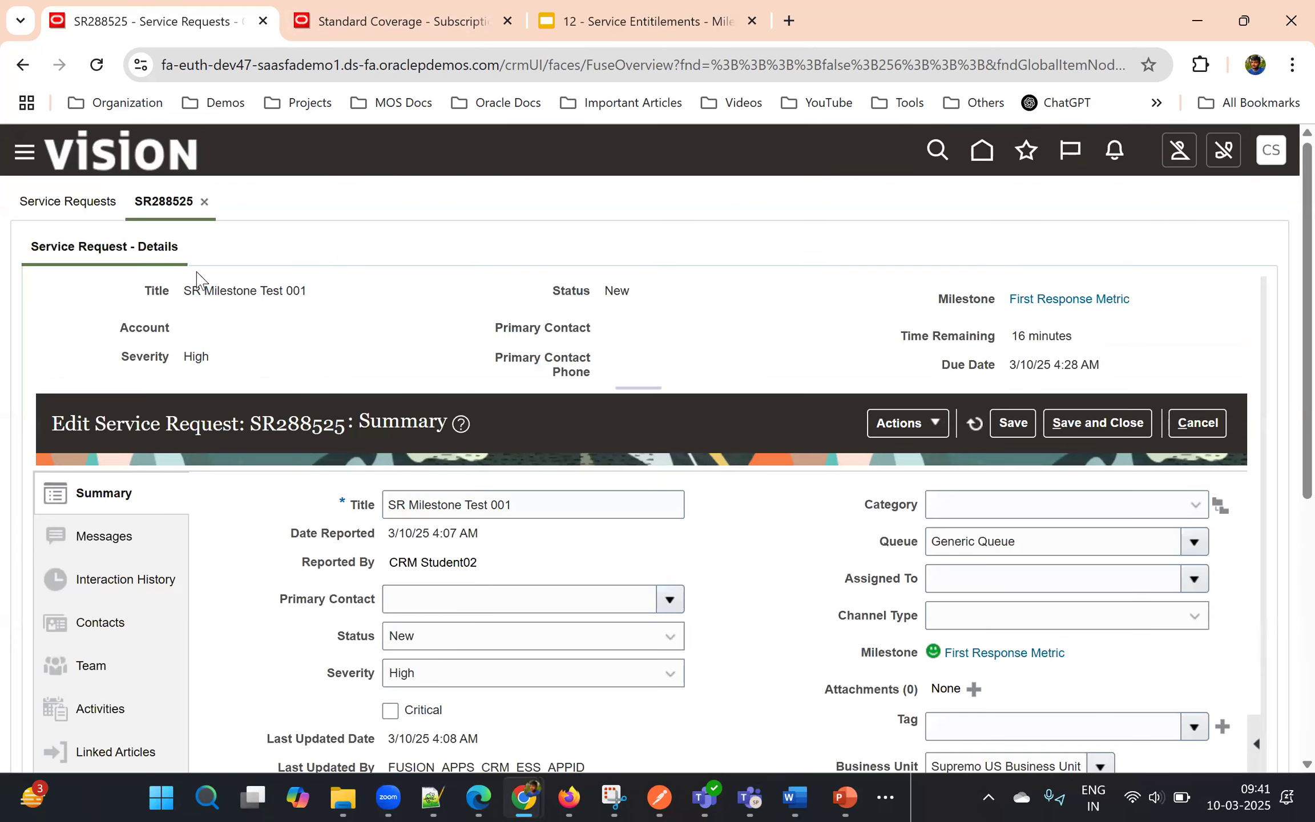
pyautogui.scroll(-2, 736, 440)
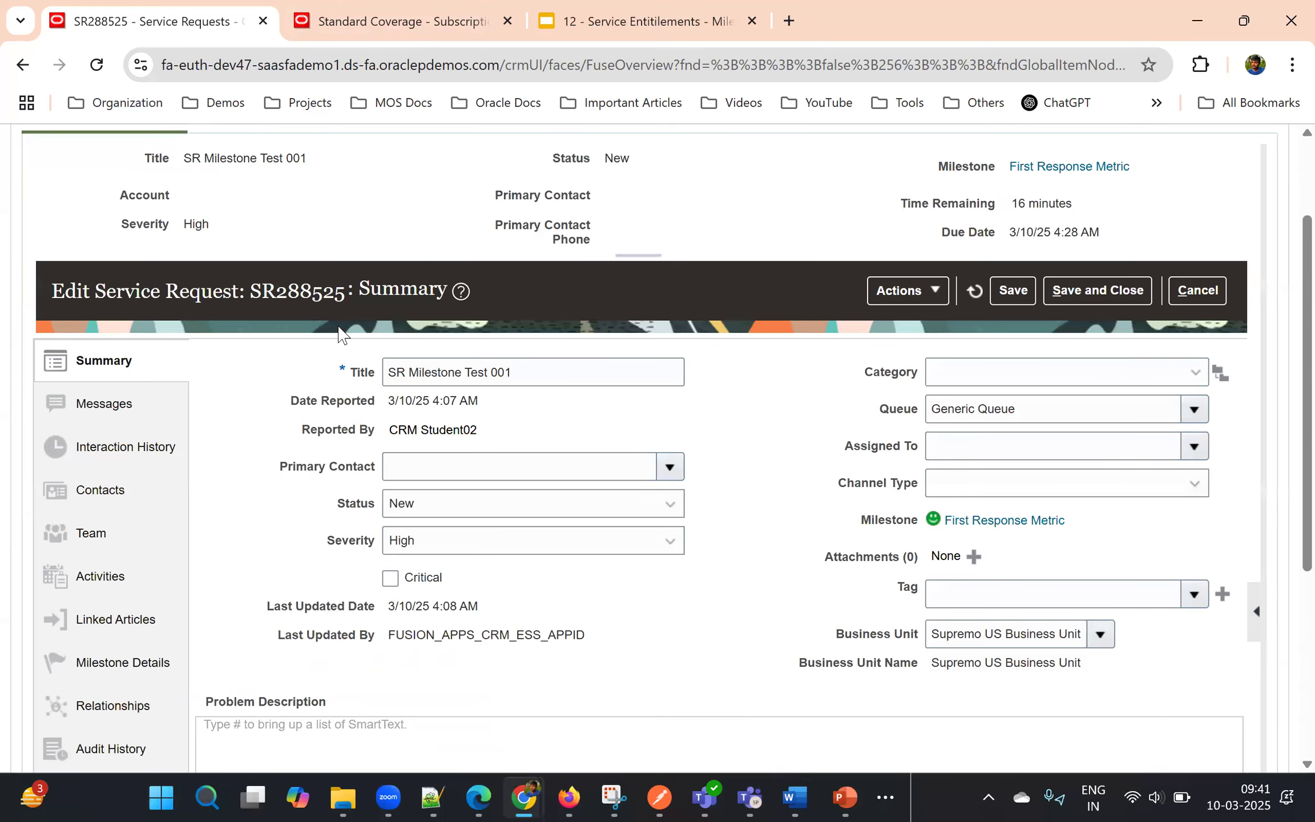
pyautogui.scroll(2, 722, 359)
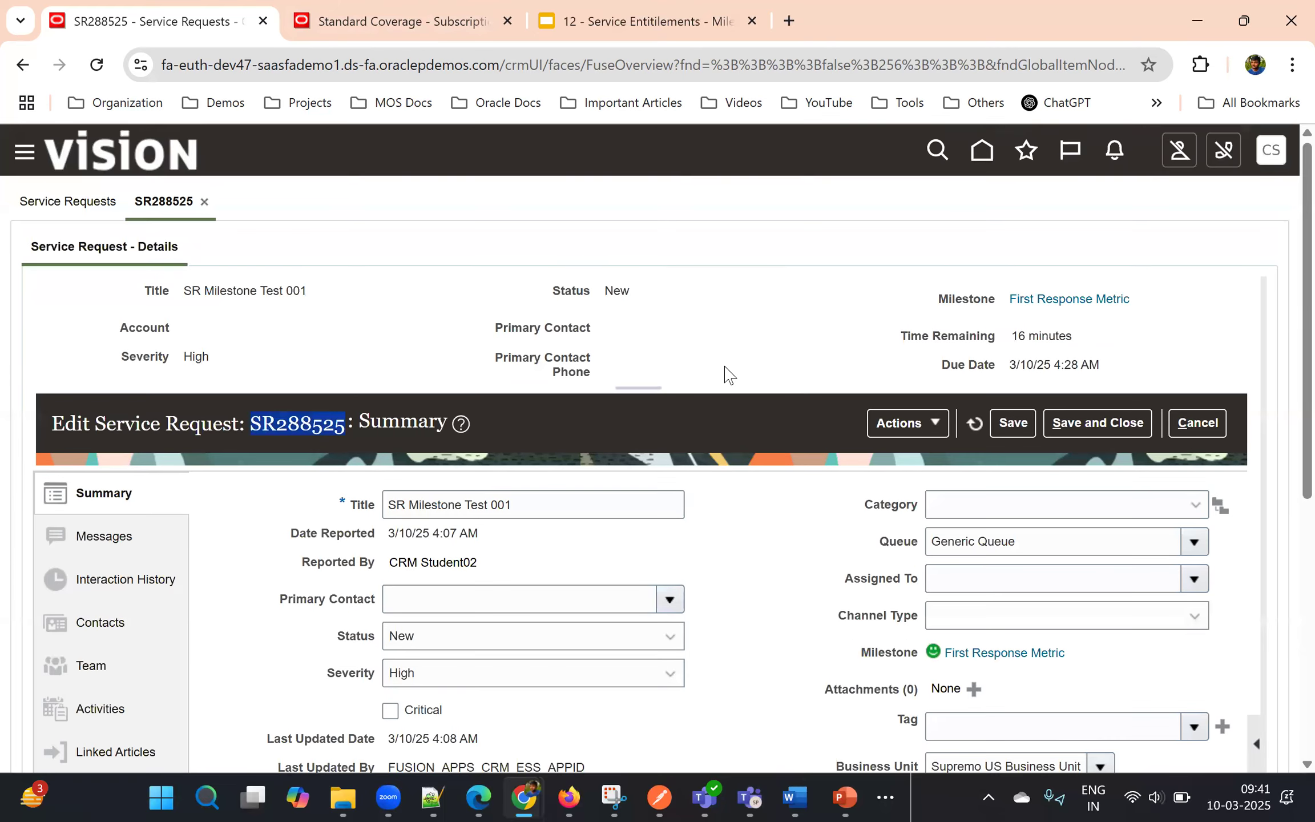
# - In the second browser tab, open Service Center and go to the Test SR 001 Inbound service request list
pyautogui.click(393, 21)
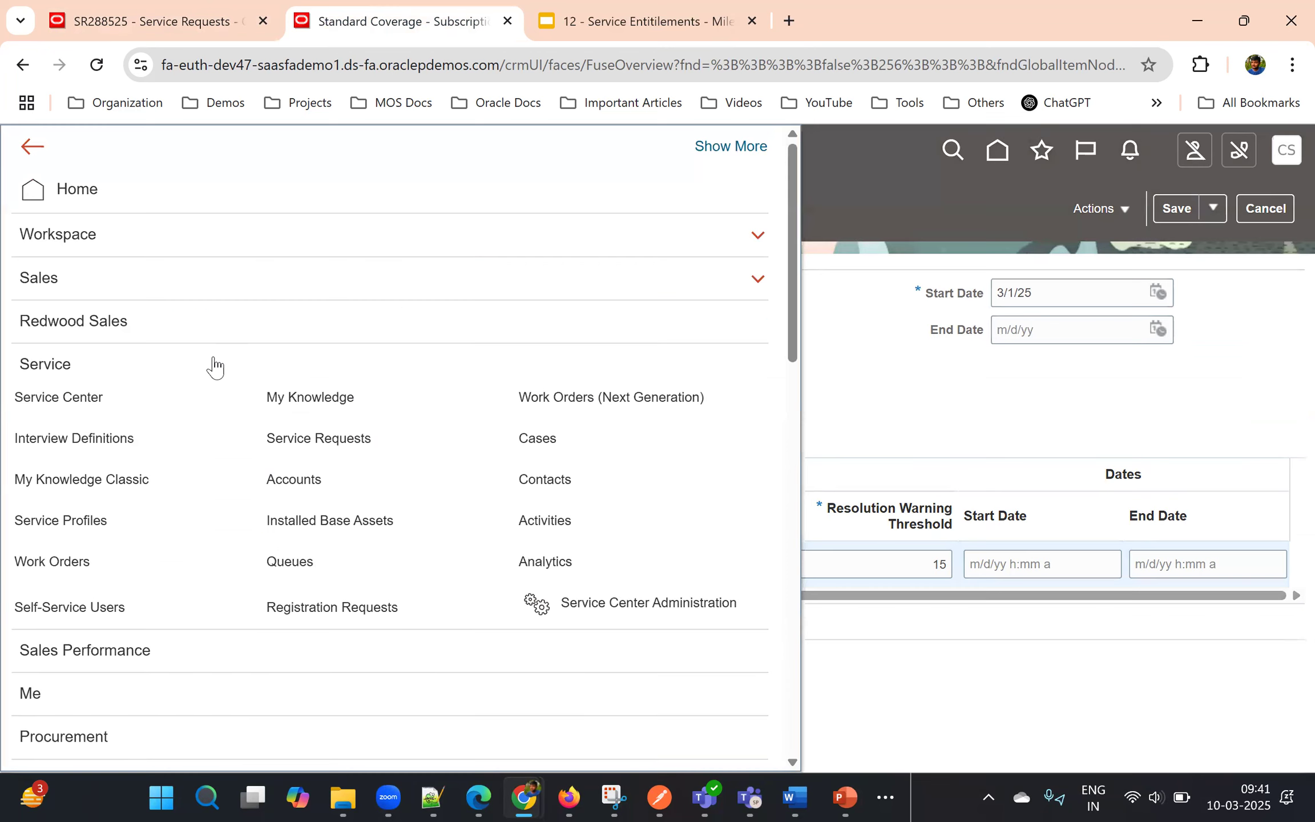
pyautogui.click(44, 393)
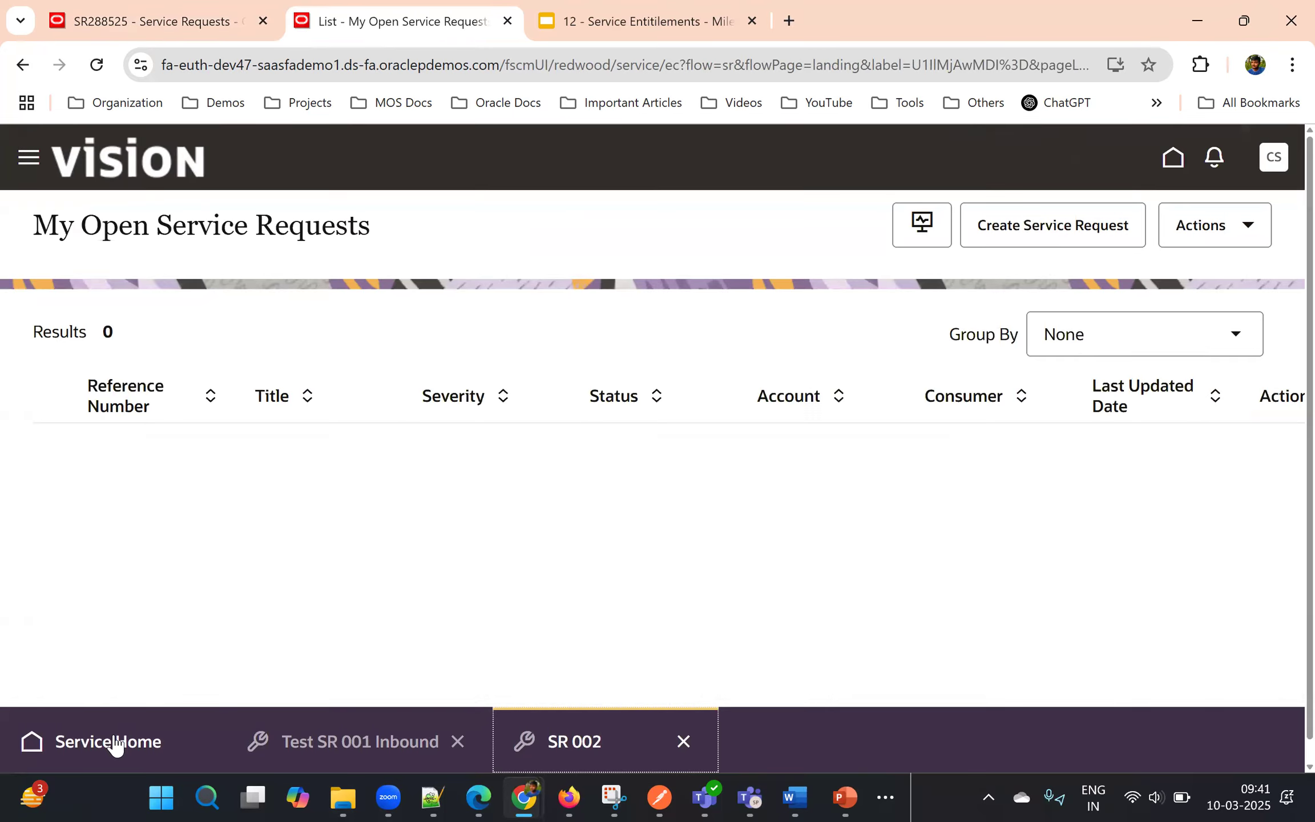
pyautogui.click(112, 741)
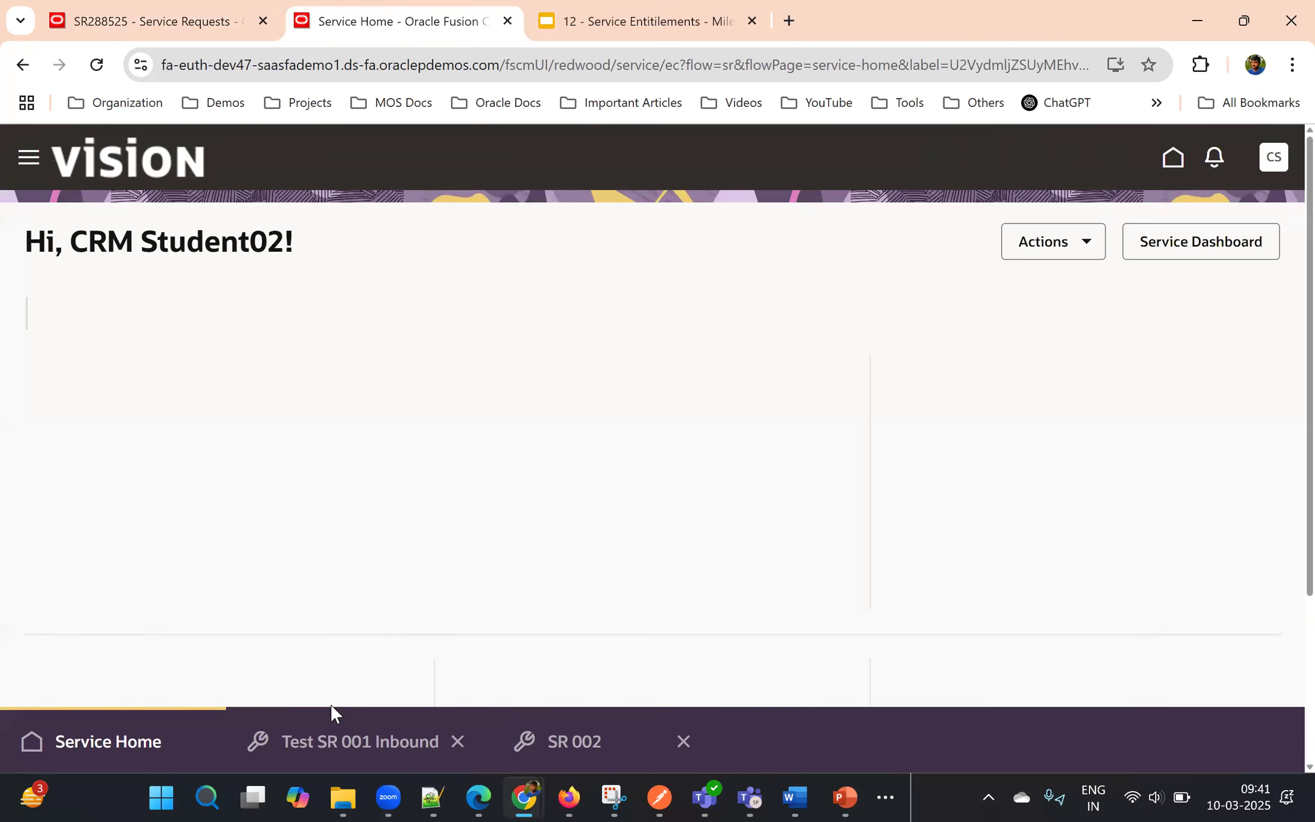
pyautogui.click(332, 741)
# - Remove the Assigned to me and Status filters, search for SR288525 and open the matching service request
pyautogui.click(558, 284)
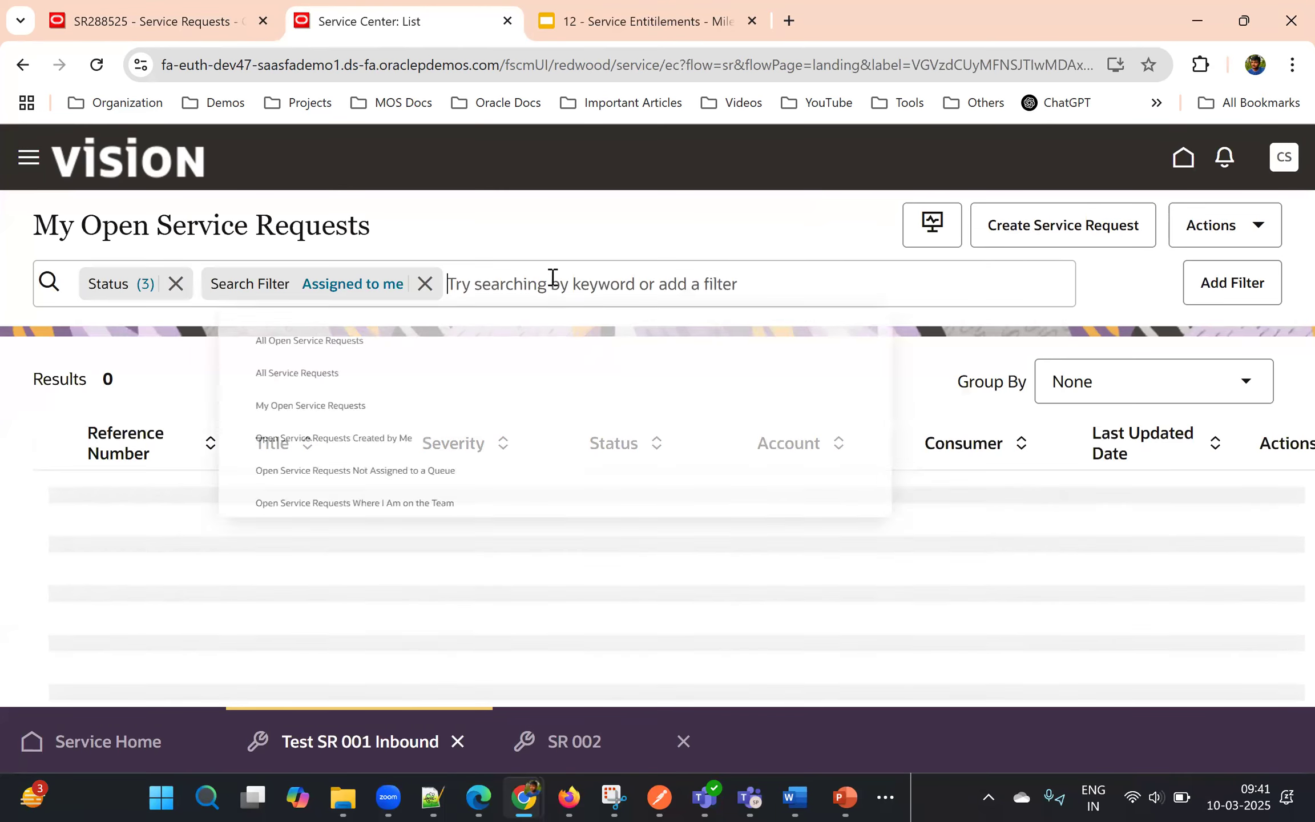
pyautogui.write('SR288525')
pyautogui.click(427, 286)
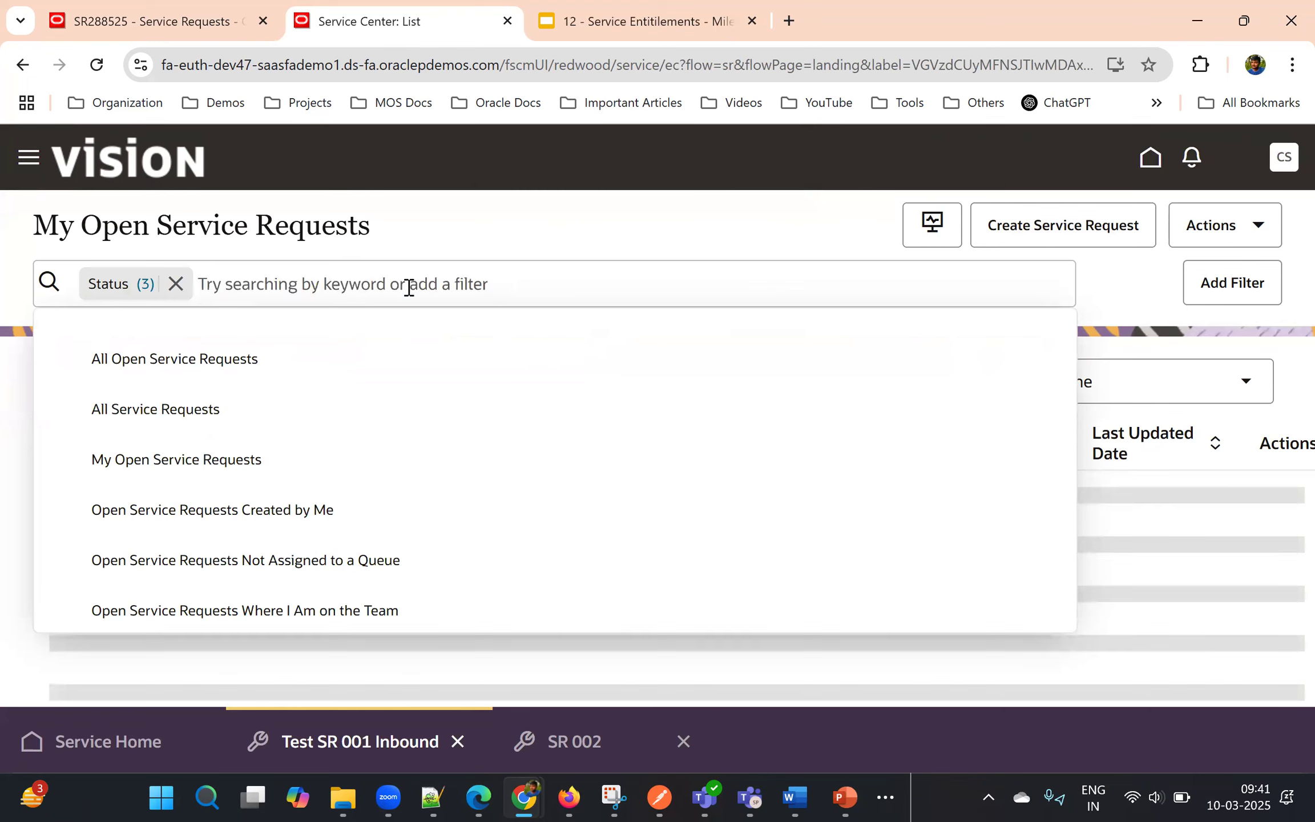
pyautogui.click(176, 284)
pyautogui.write('SR288525')
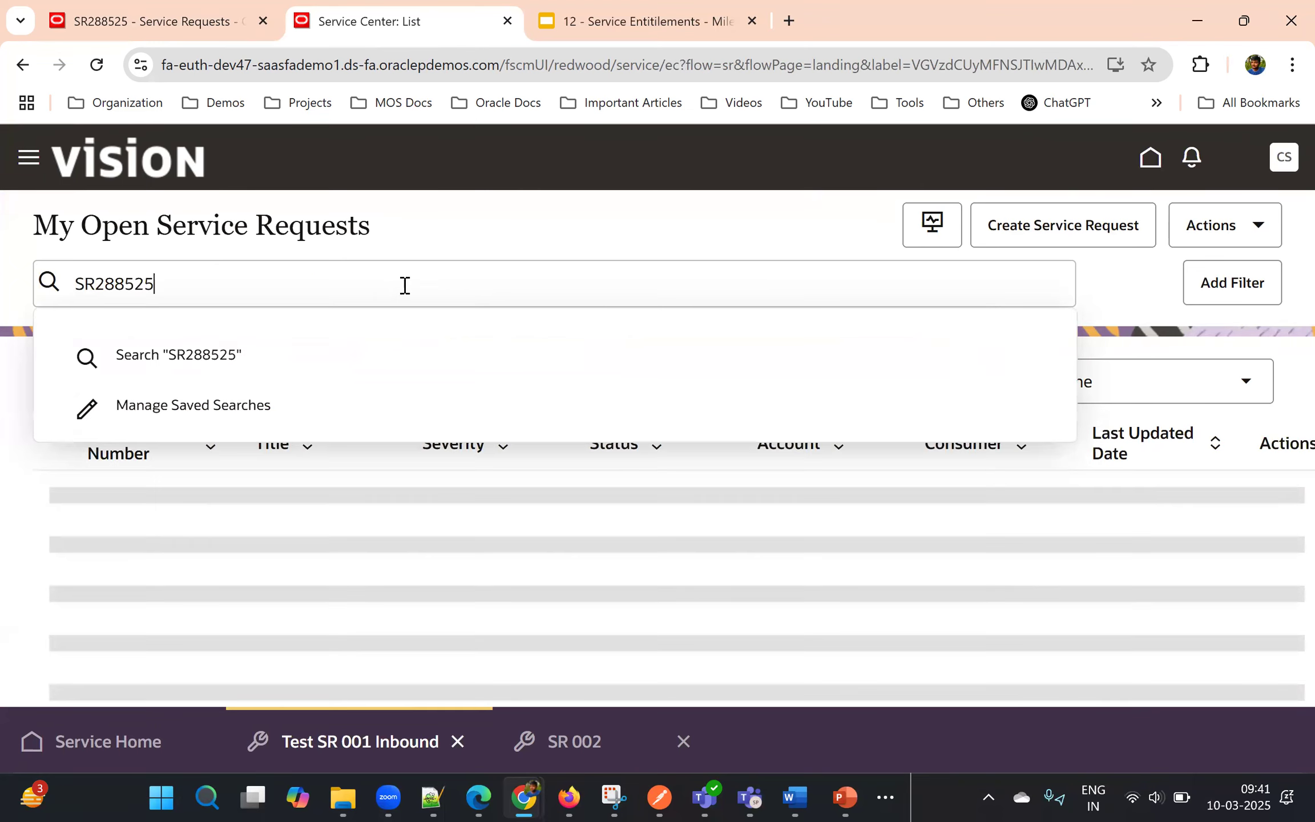
pyautogui.press('Return')
pyautogui.click(142, 494)
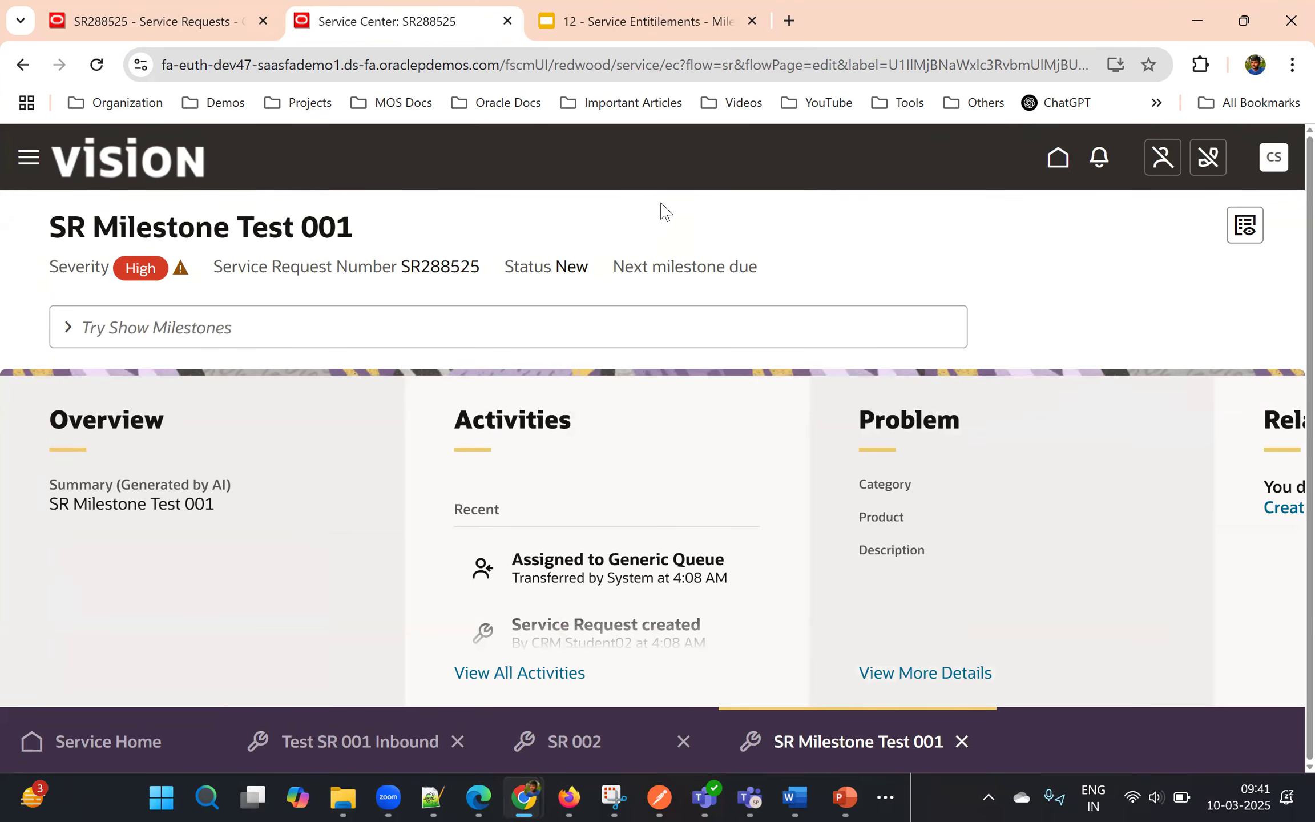
# - Run the Show Milestones action on SR Milestone Test 001 and review its milestone list
pyautogui.click(236, 337)
pyautogui.click(793, 212)
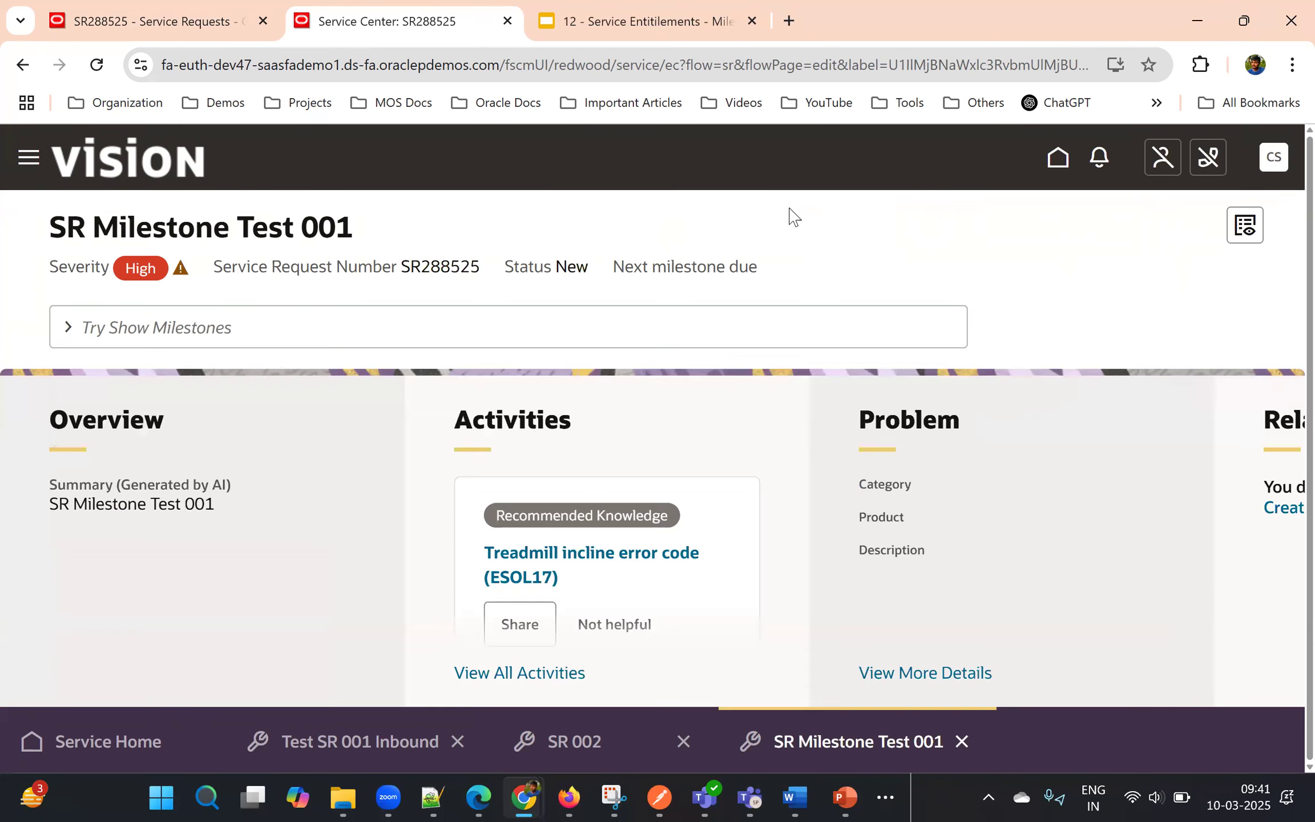
pyautogui.click(213, 323)
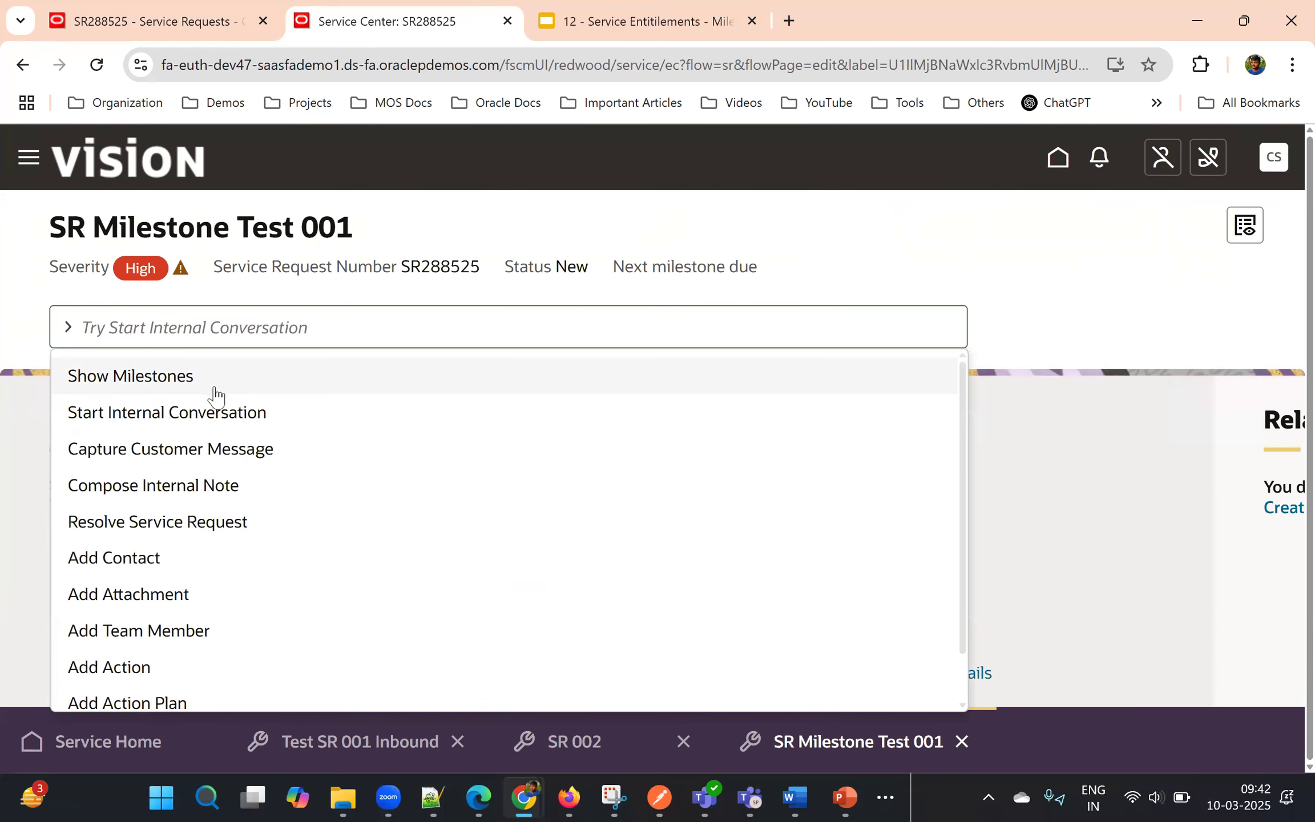
pyautogui.click(215, 391)
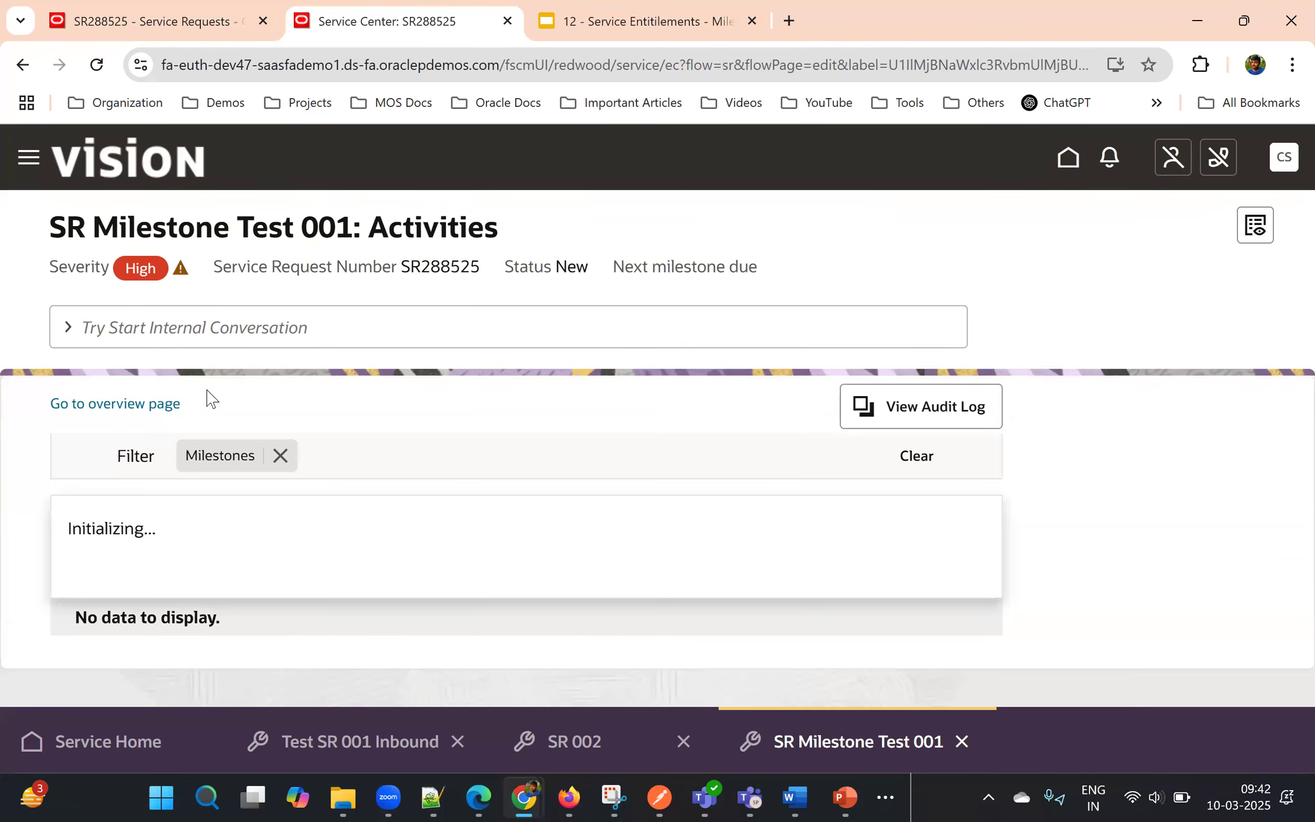
pyautogui.scroll(-1, 350, 399)
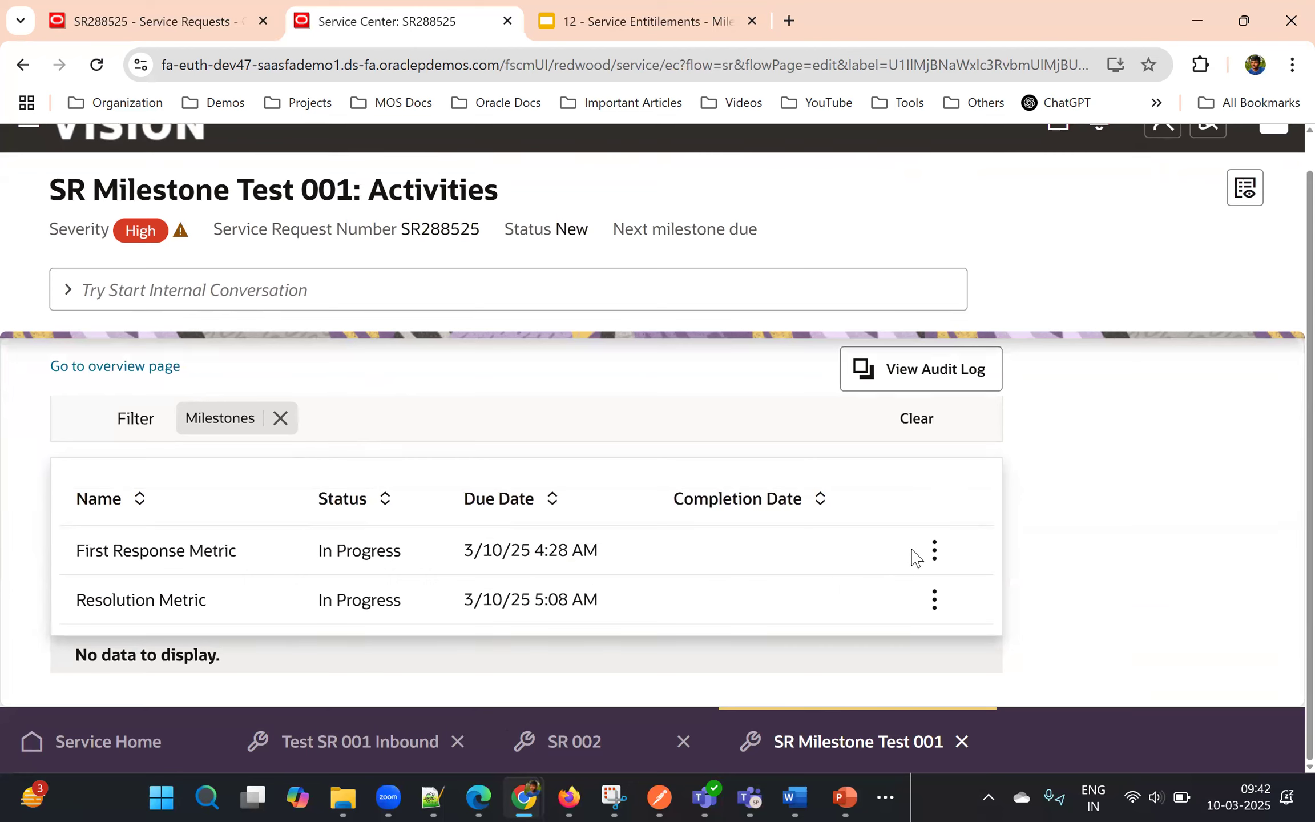
# - Open the First Response Metric milestone for editing, examine its Due Date, Agent Completed and Comments fields, and cancel without saving
pyautogui.click(939, 551)
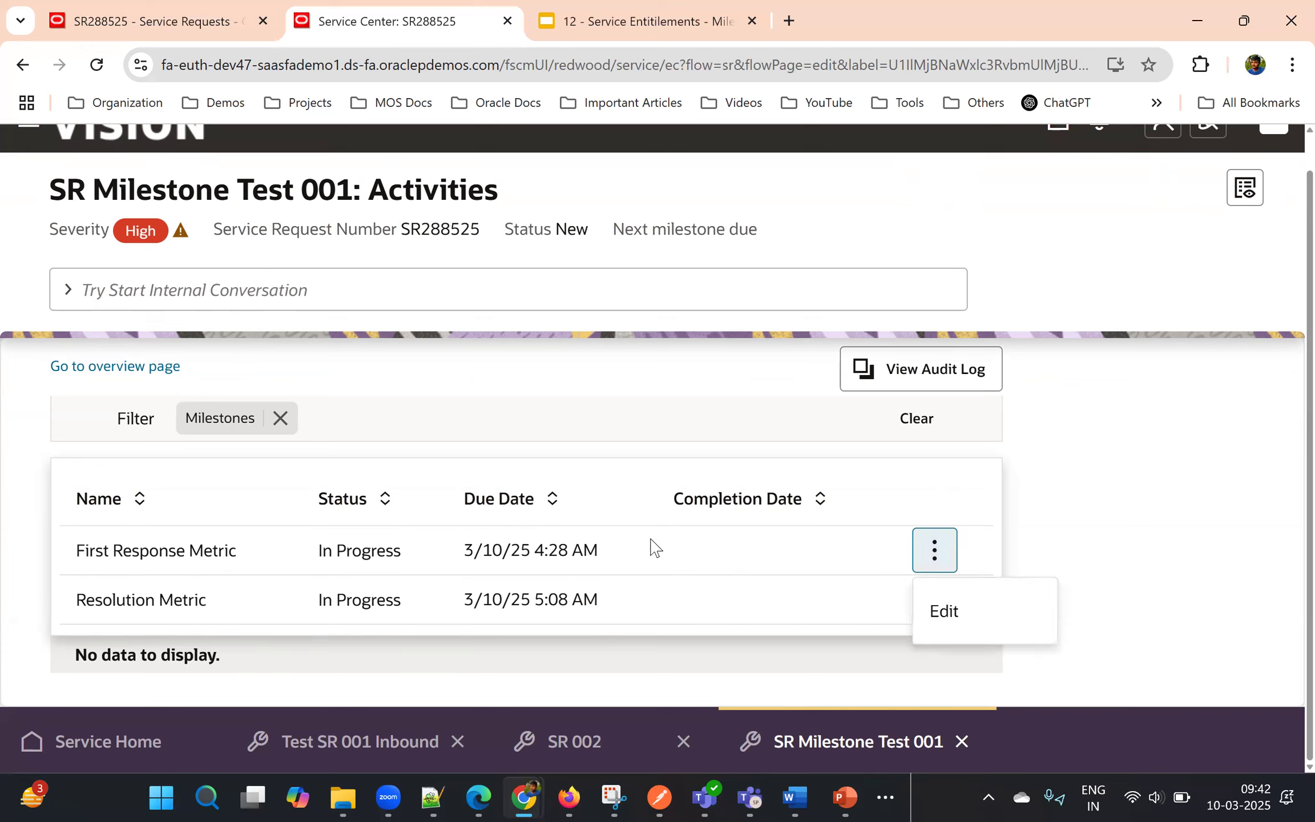
pyautogui.click(958, 613)
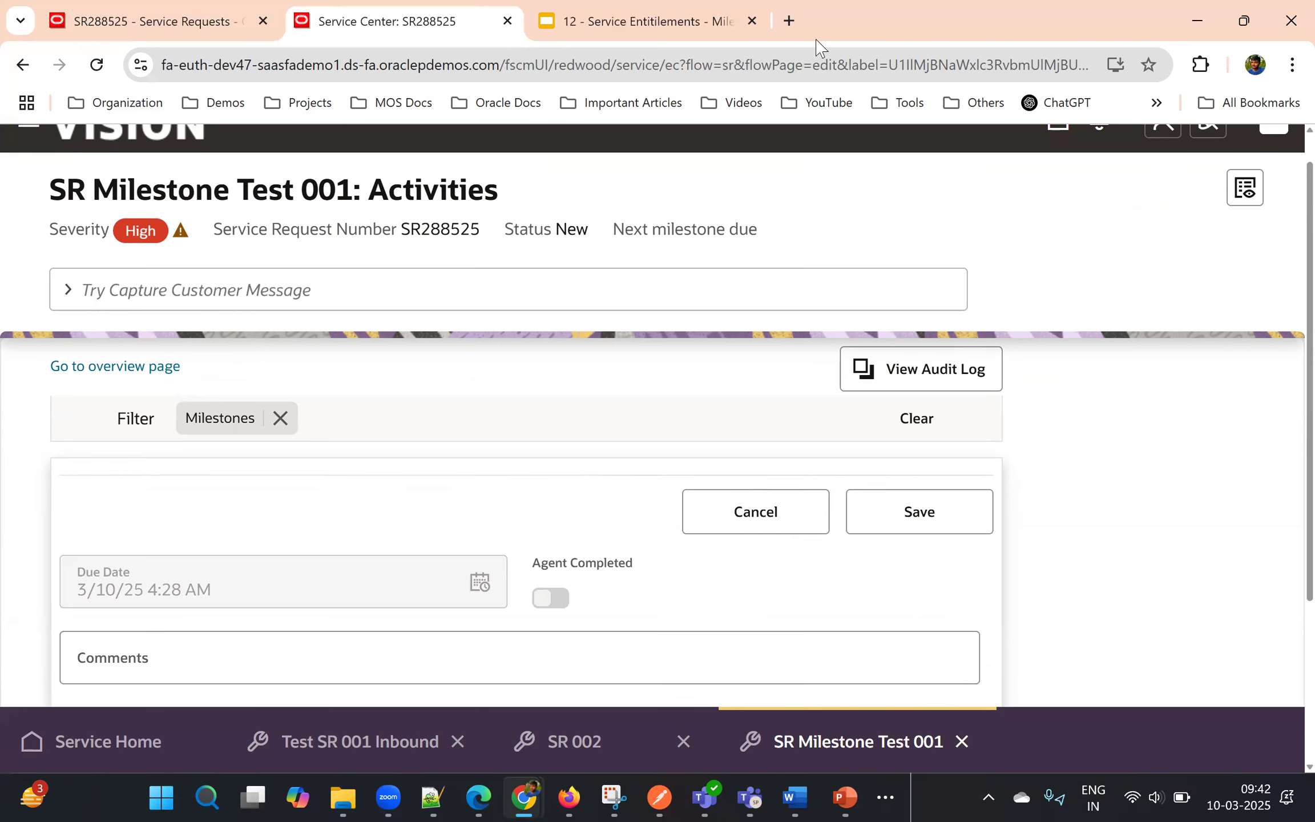
pyautogui.scroll(-4, 657, 562)
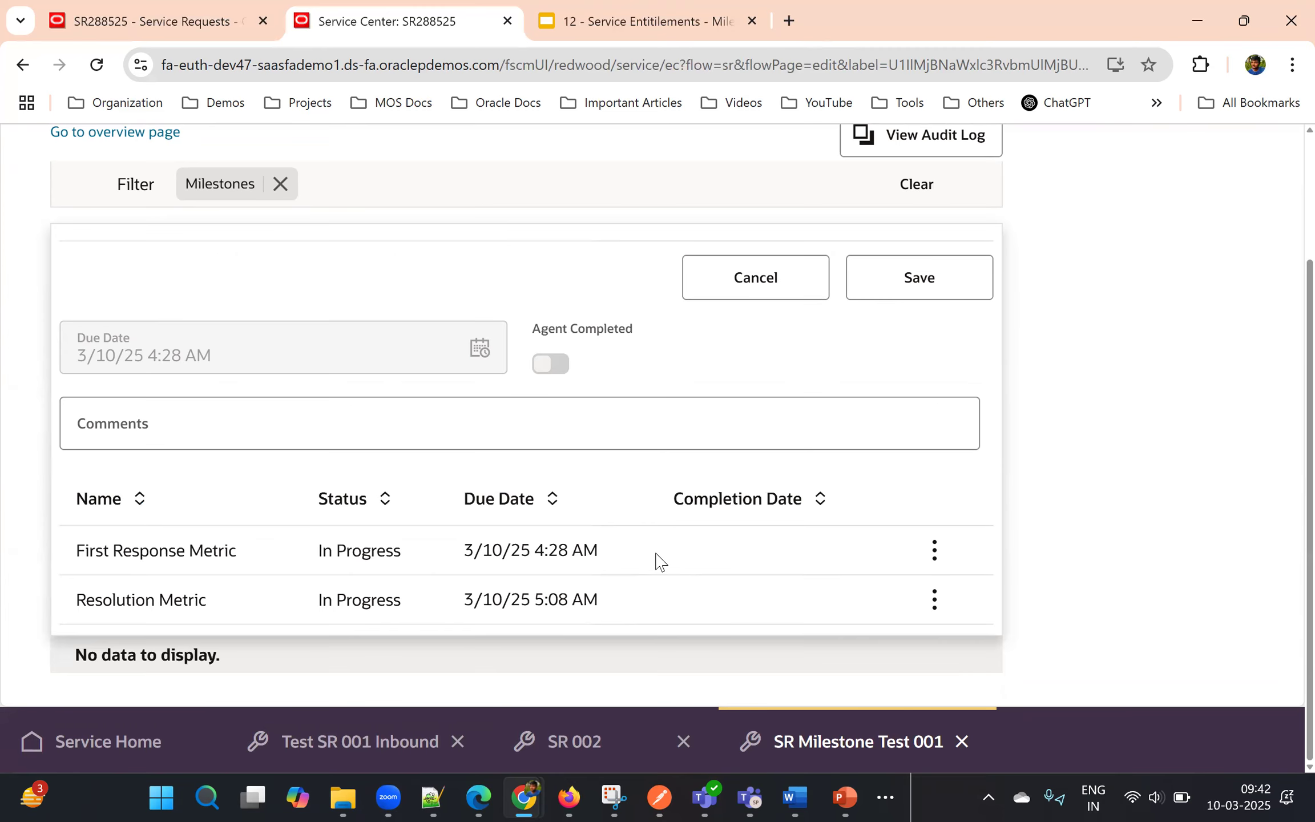
pyautogui.click(760, 278)
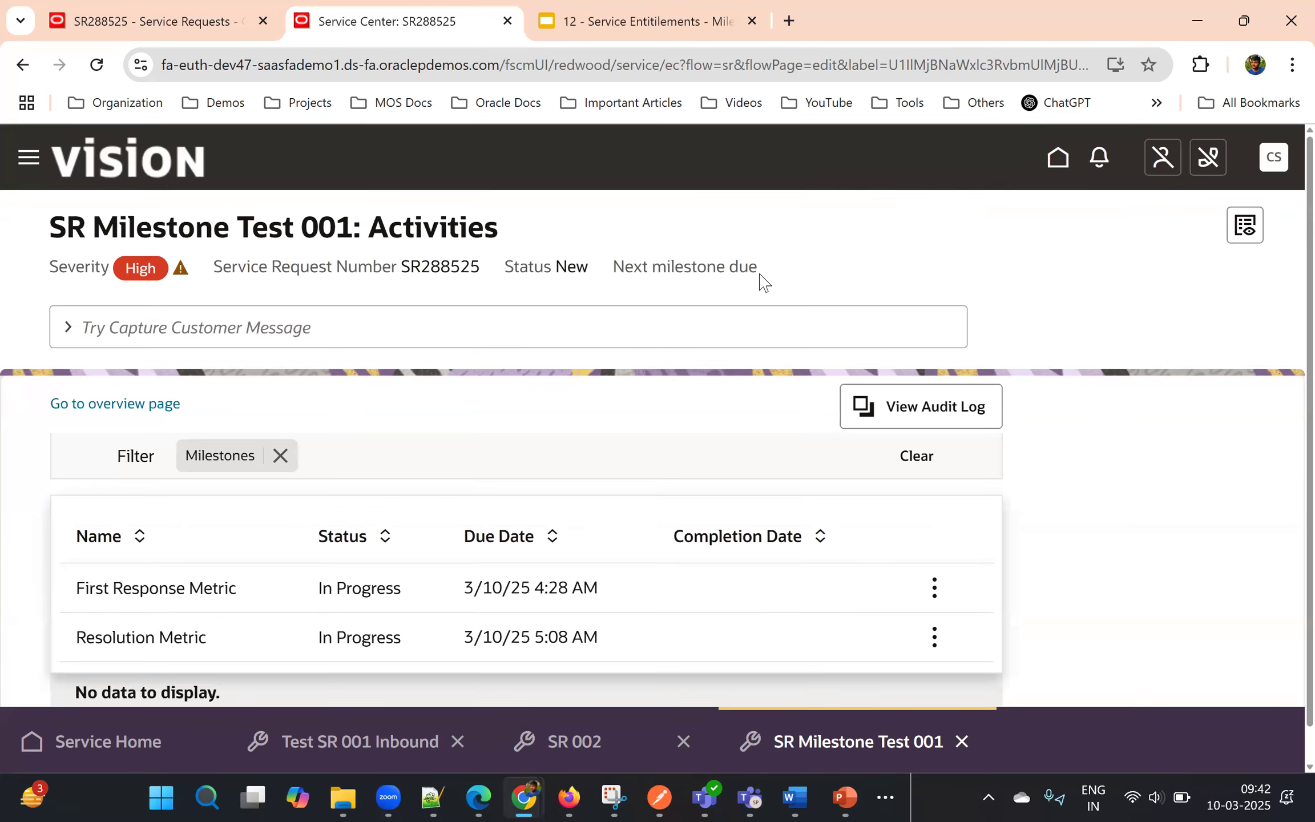
pyautogui.scroll(-1, 738, 538)
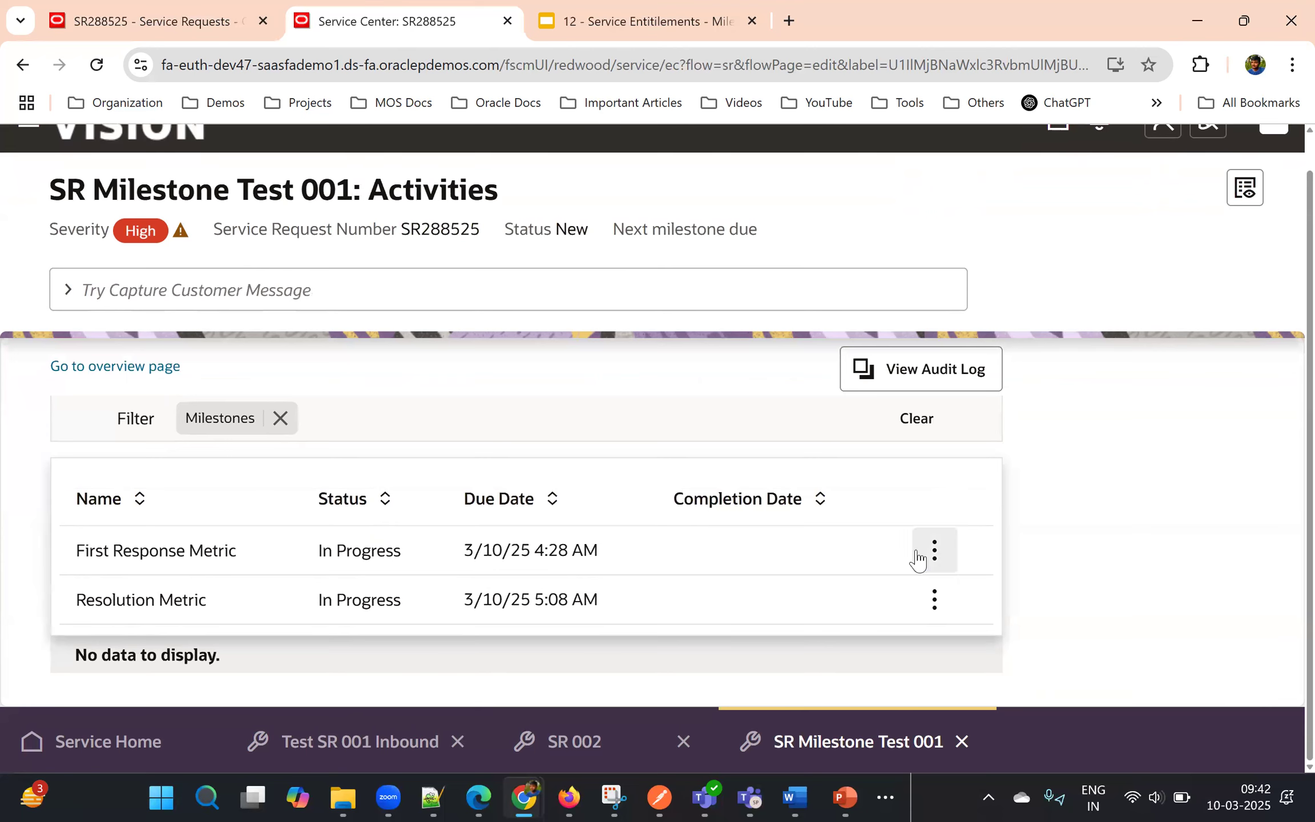
pyautogui.click(932, 550)
pyautogui.click(964, 615)
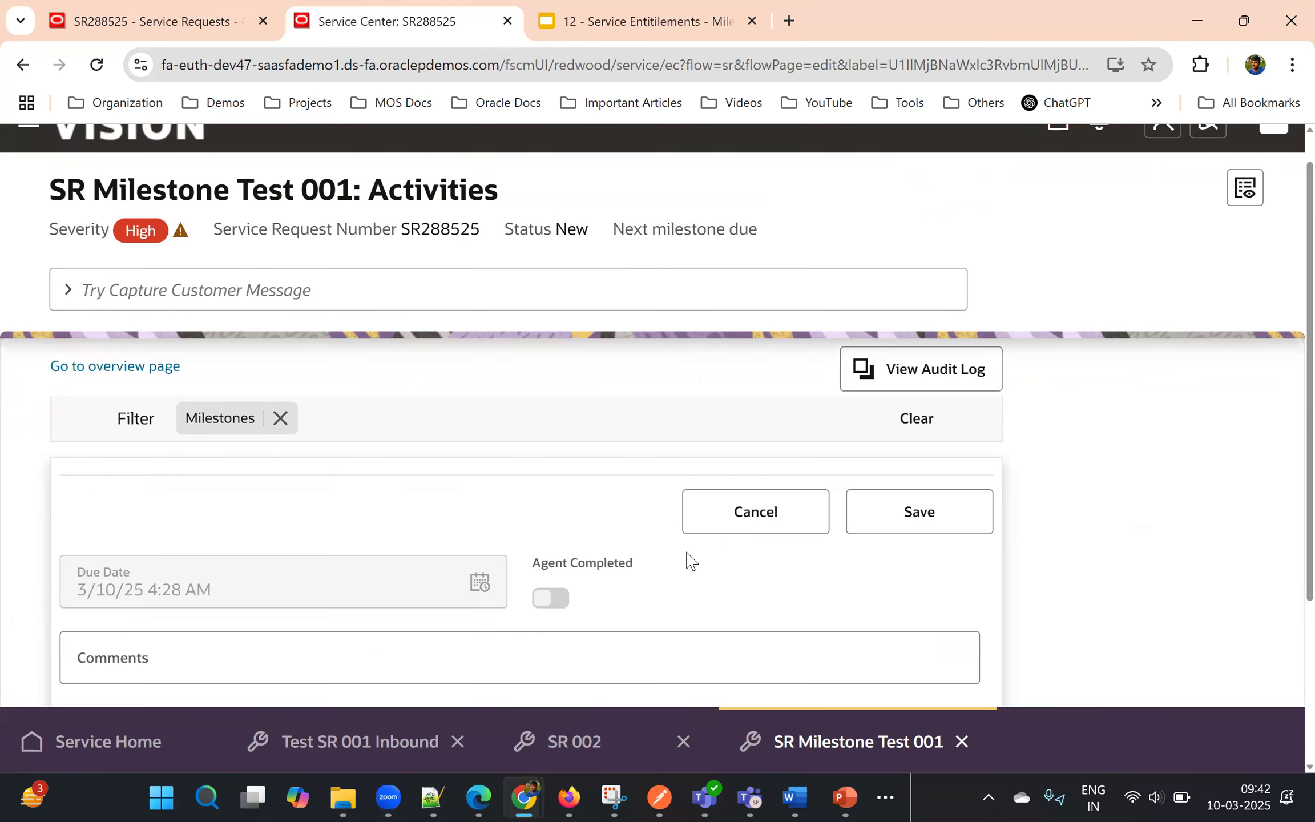
pyautogui.scroll(-4, 687, 560)
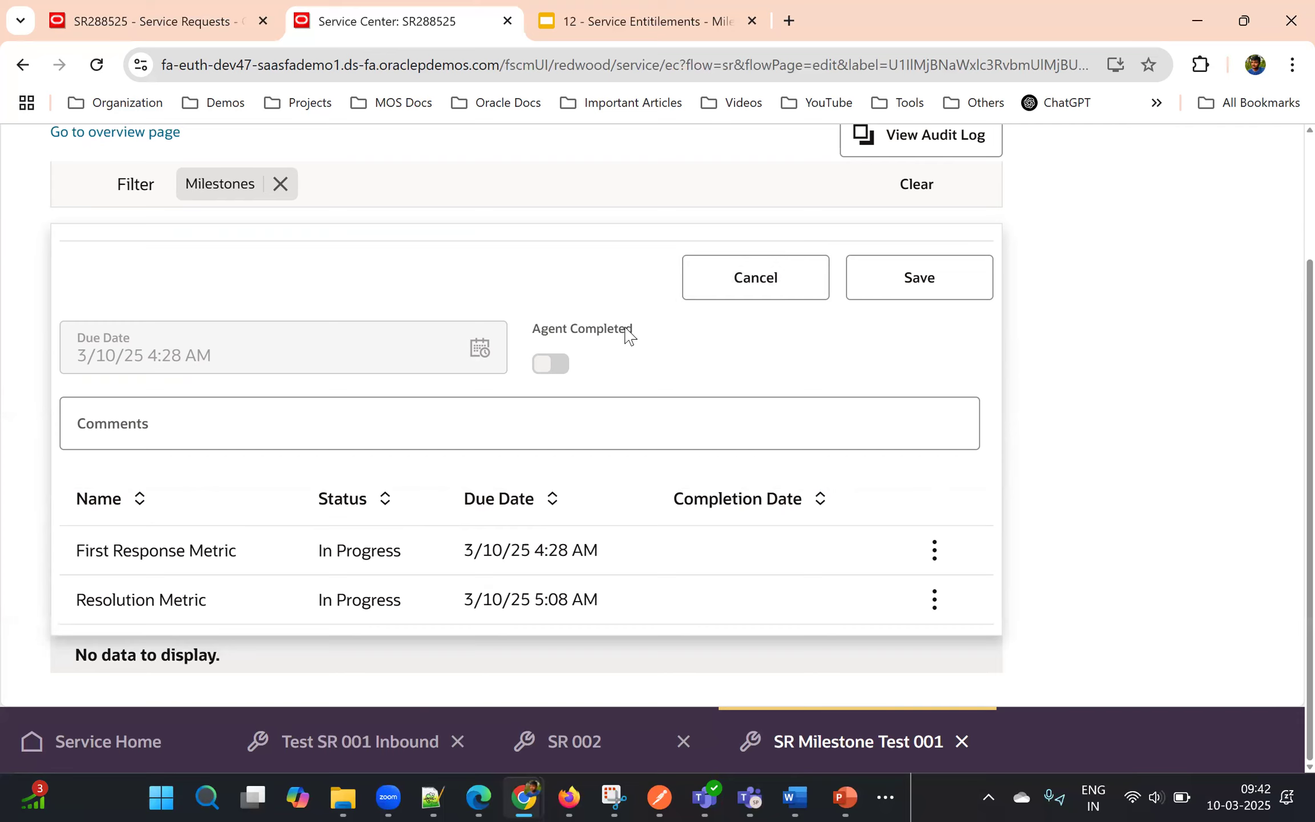
pyautogui.click(753, 279)
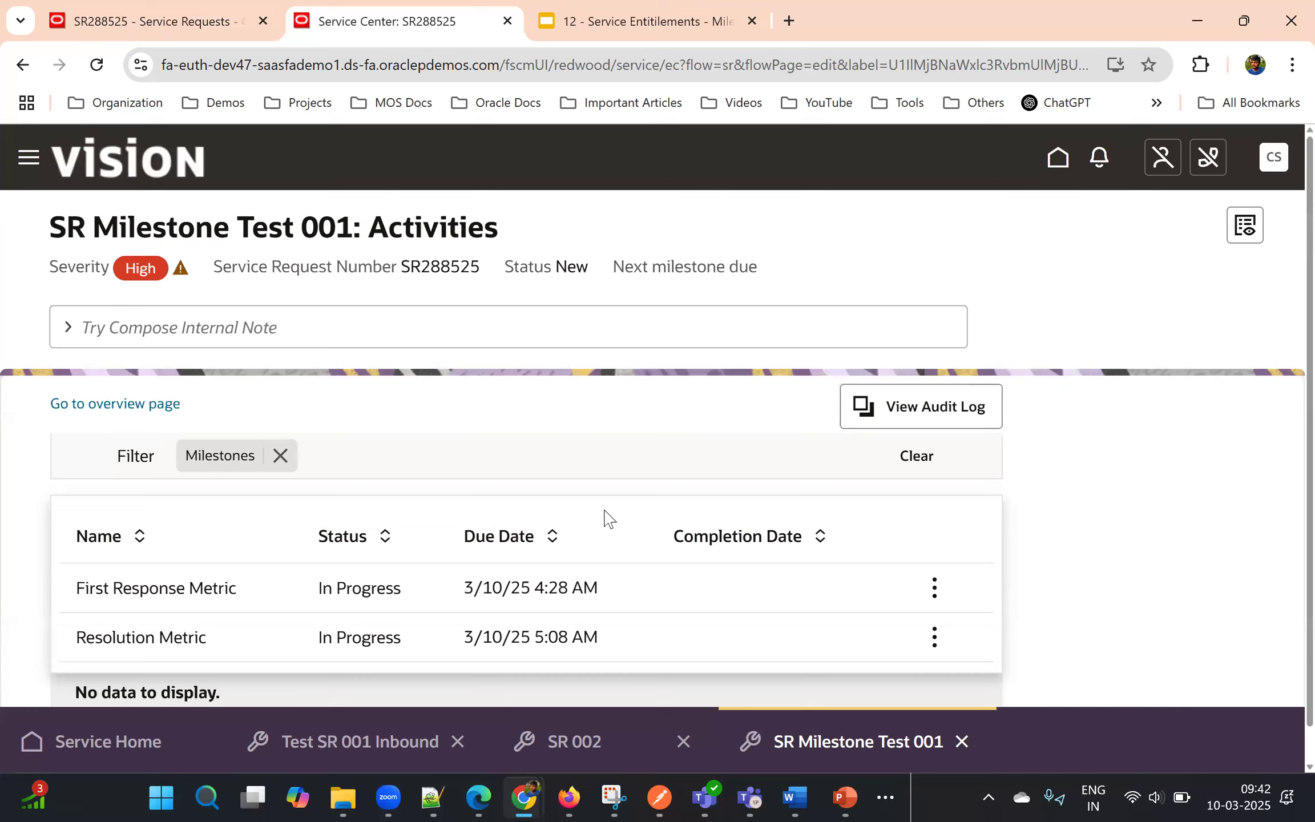
pyautogui.scroll(1, 667, 375)
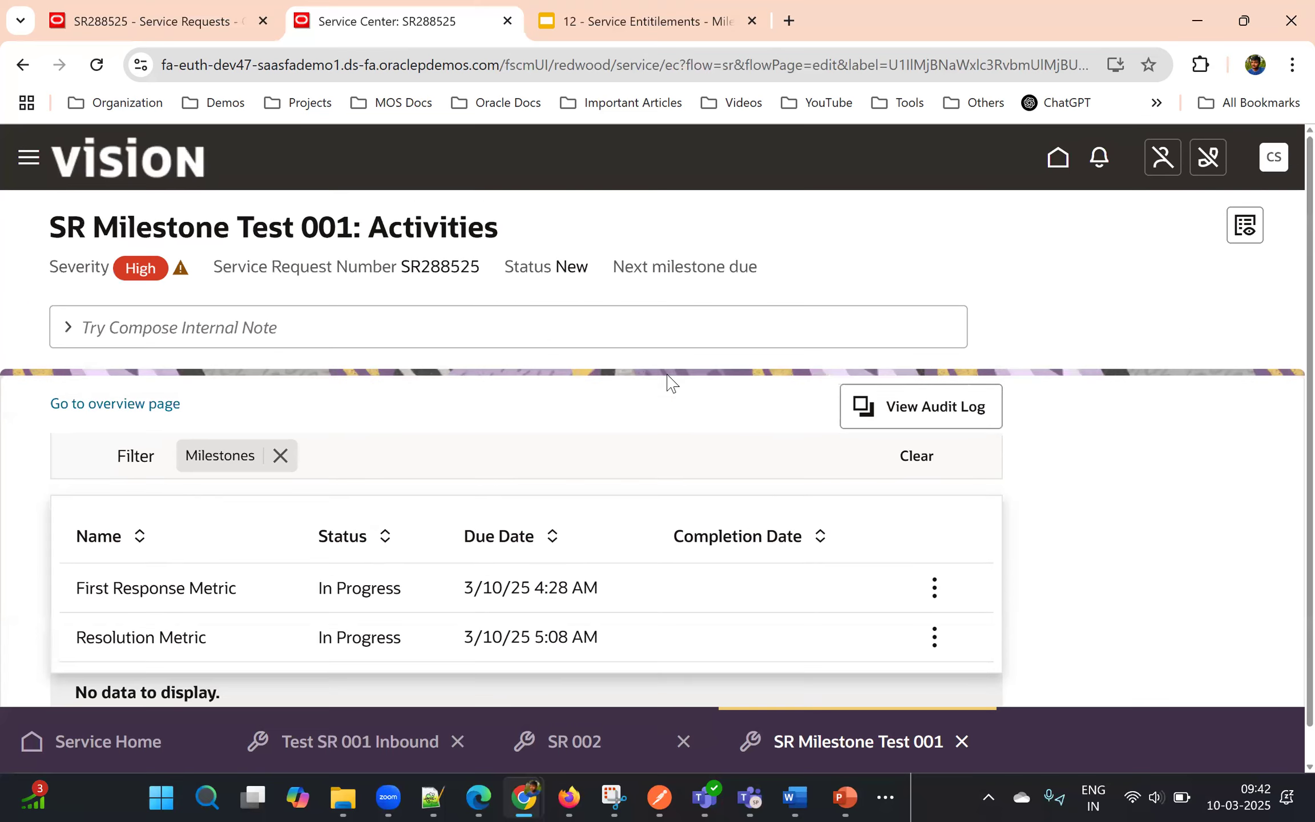